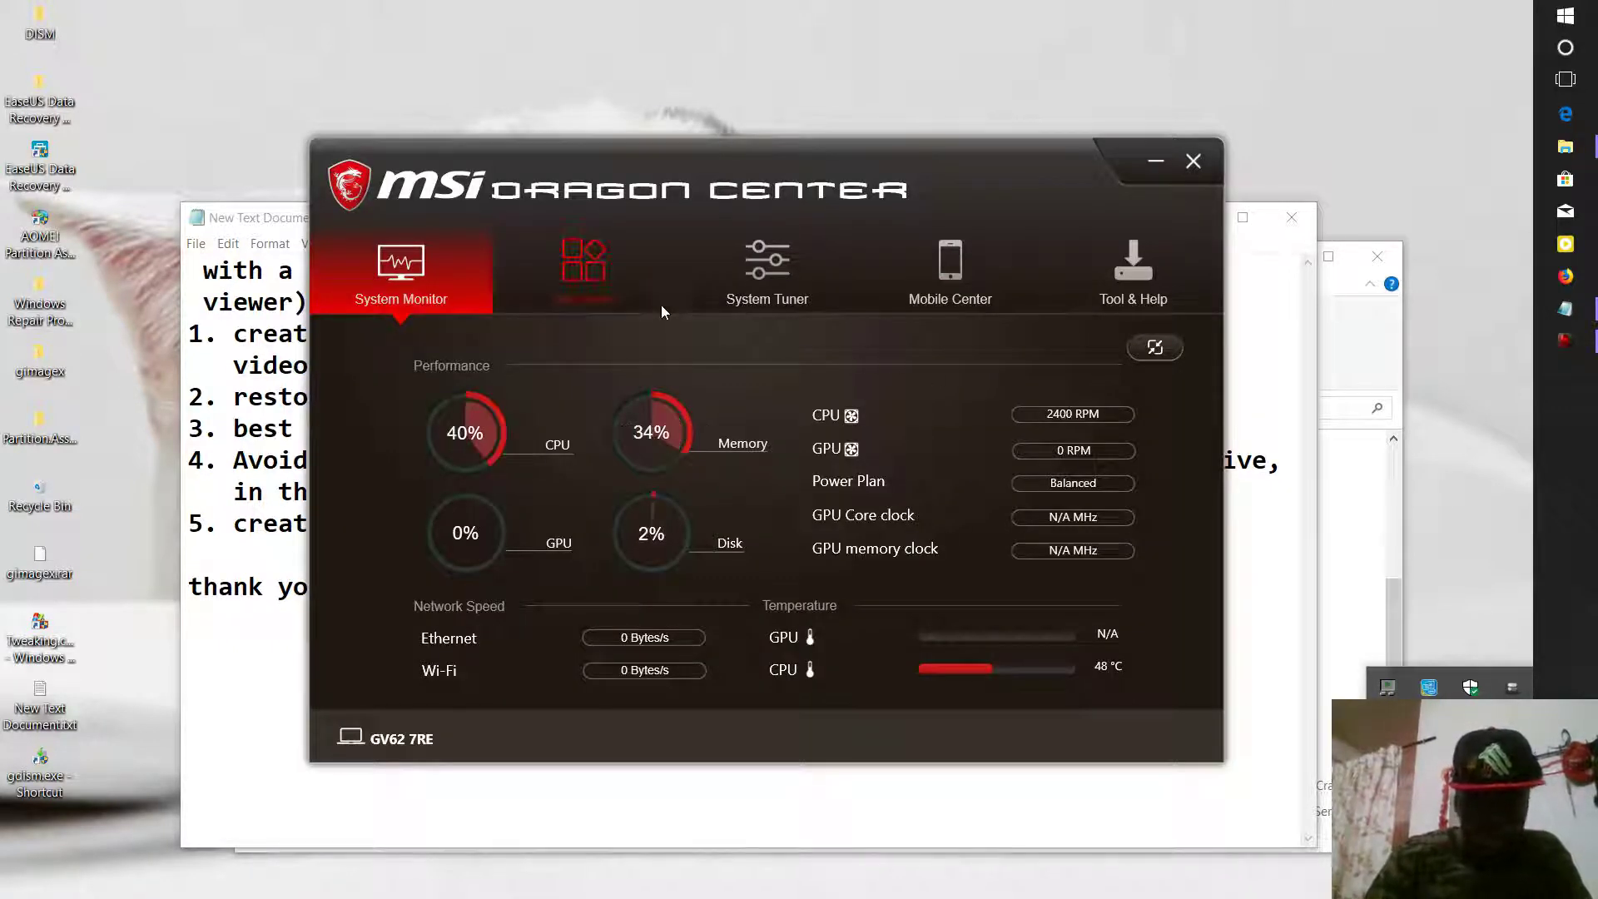
Step: From Tool & Help, open MSI Burn Recovery, select ISO as the recovery media, then close it
{"action": "left_click", "coordinate": [1091, 263]}
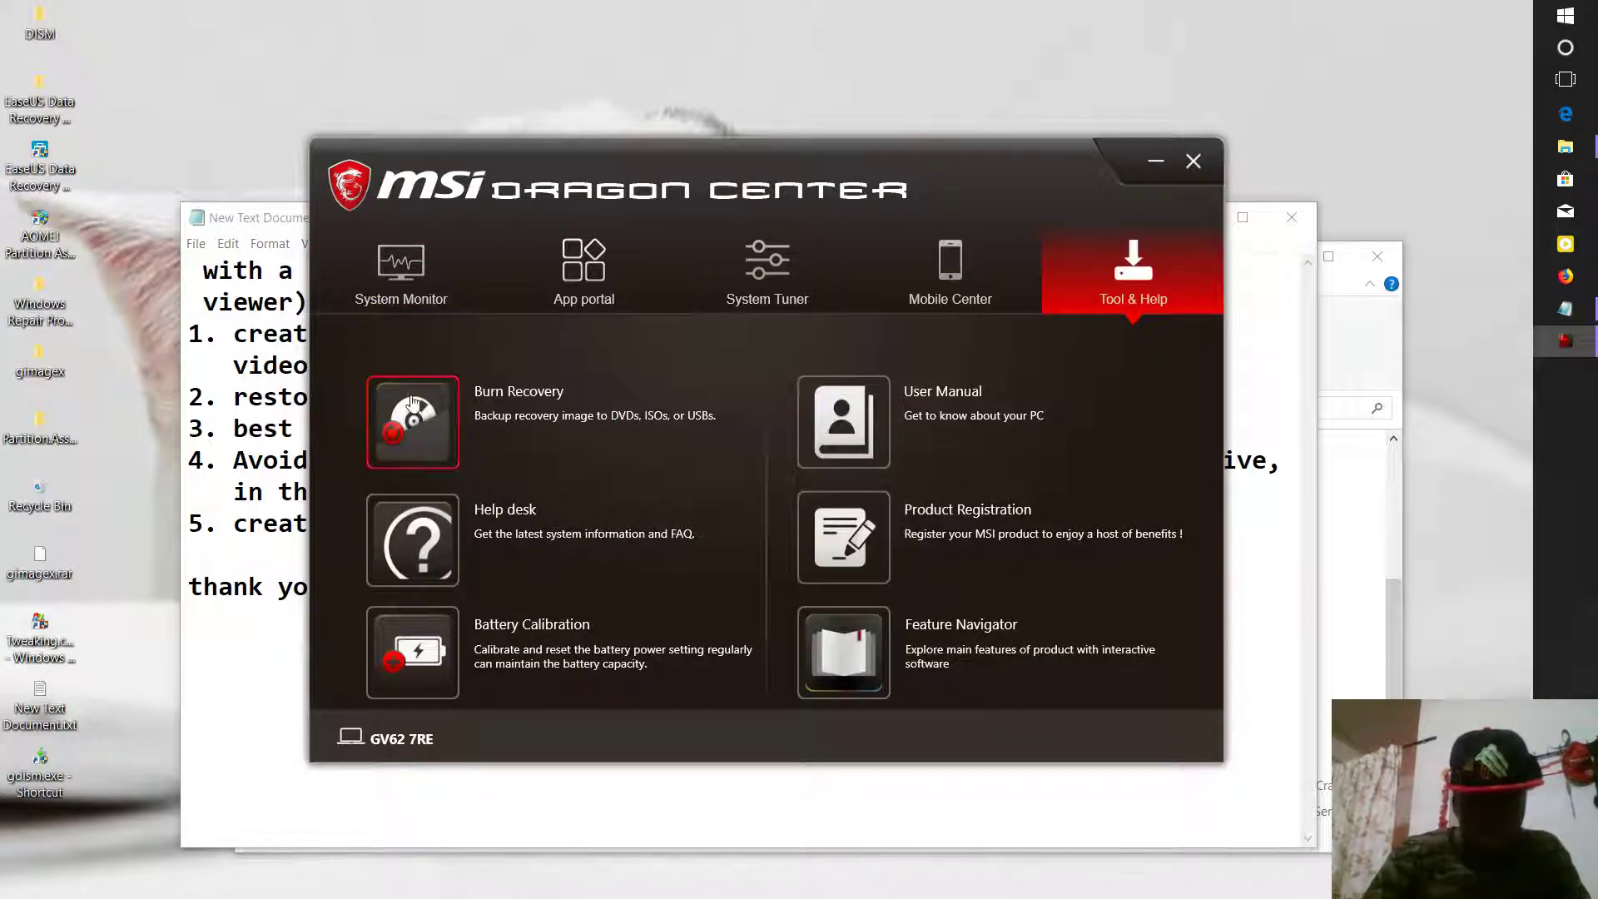
{"action": "left_click", "coordinate": [413, 403]}
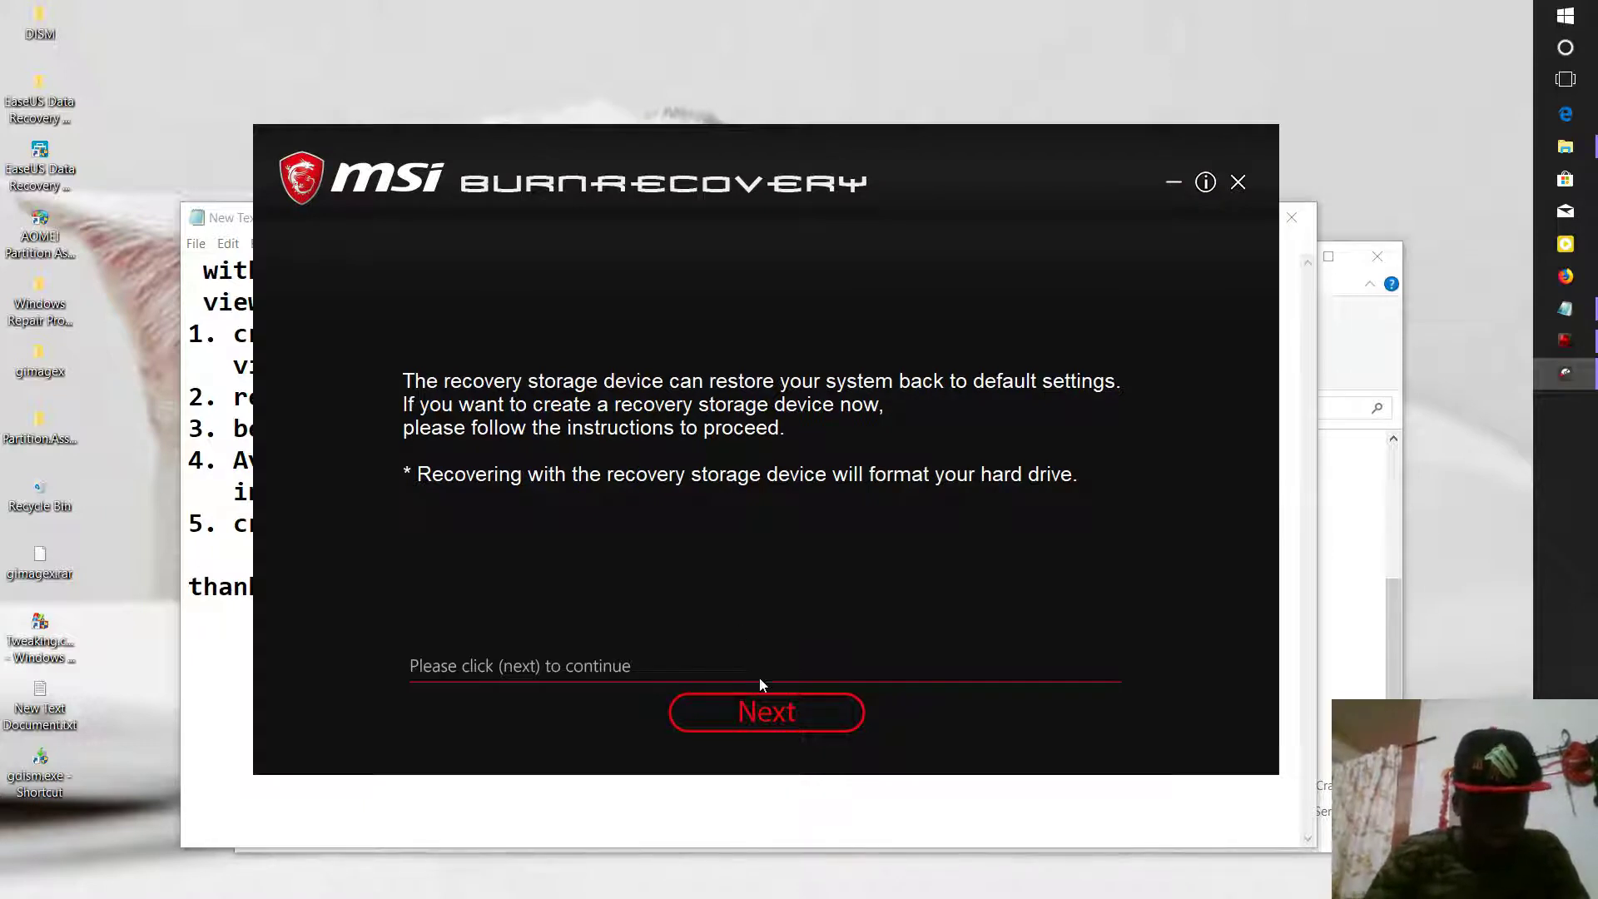
{"action": "left_click", "coordinate": [768, 710]}
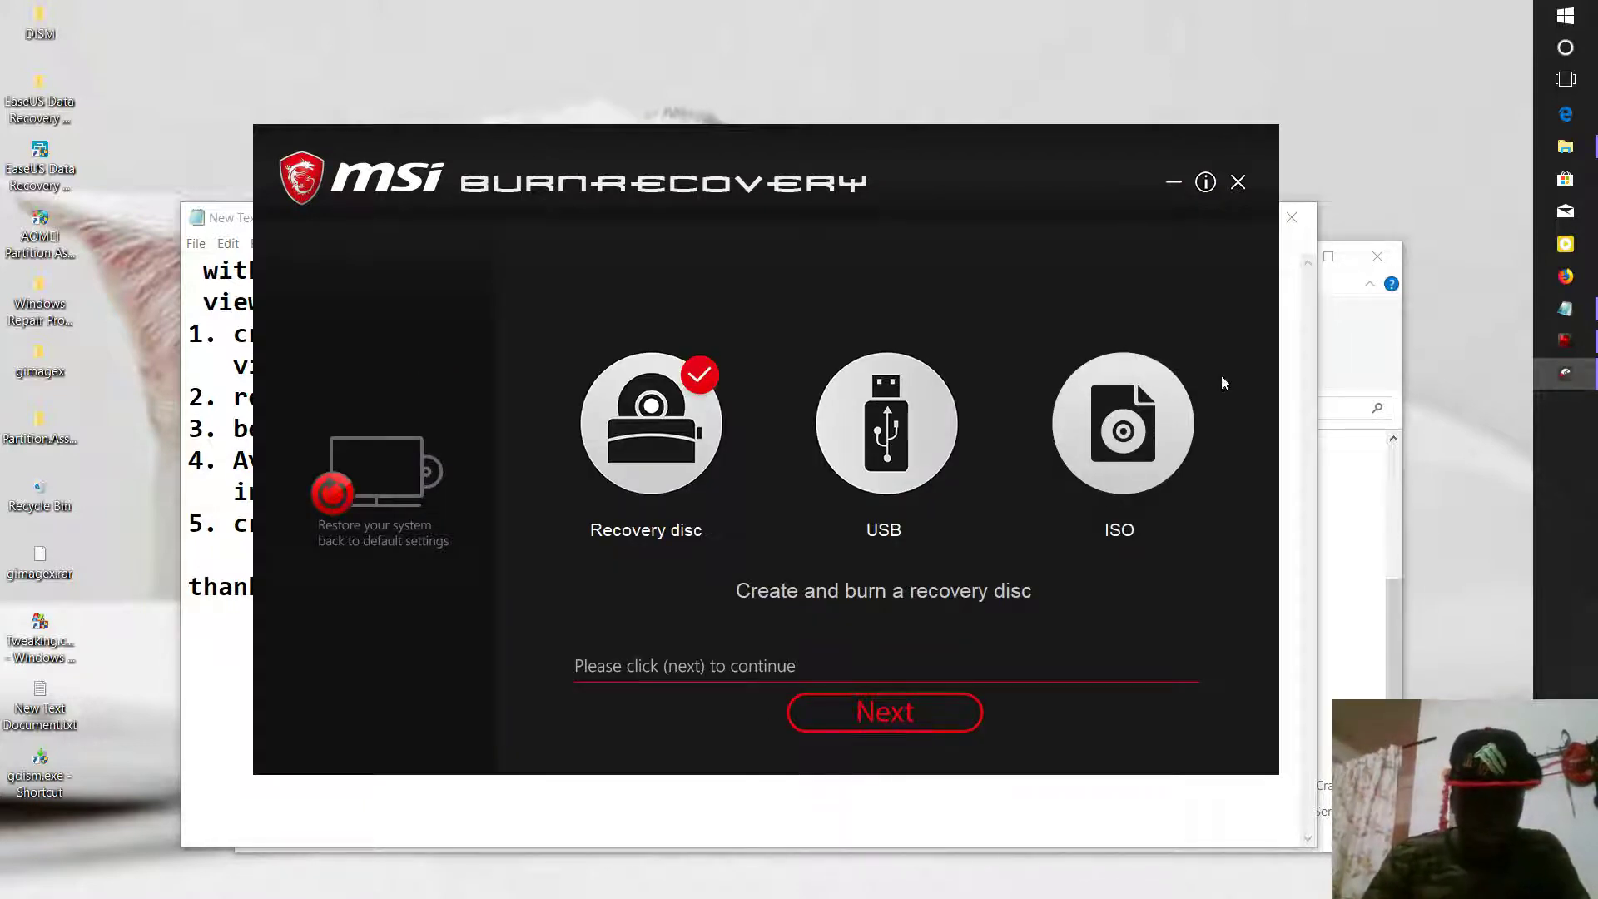
{"action": "left_click", "coordinate": [1175, 414]}
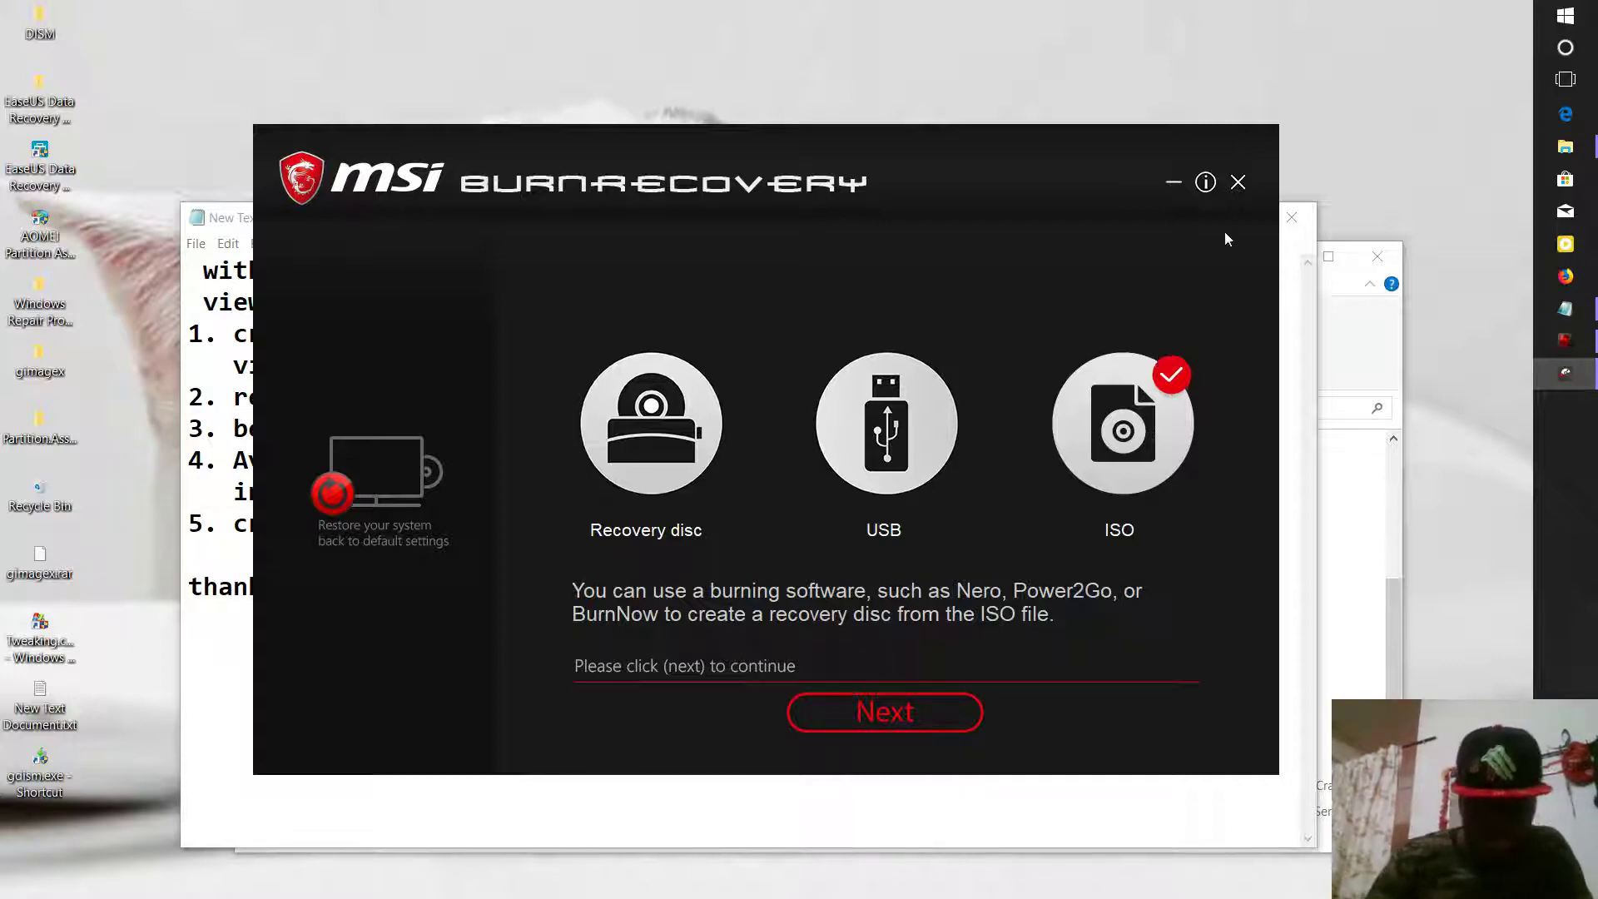
{"action": "left_click", "coordinate": [1236, 185]}
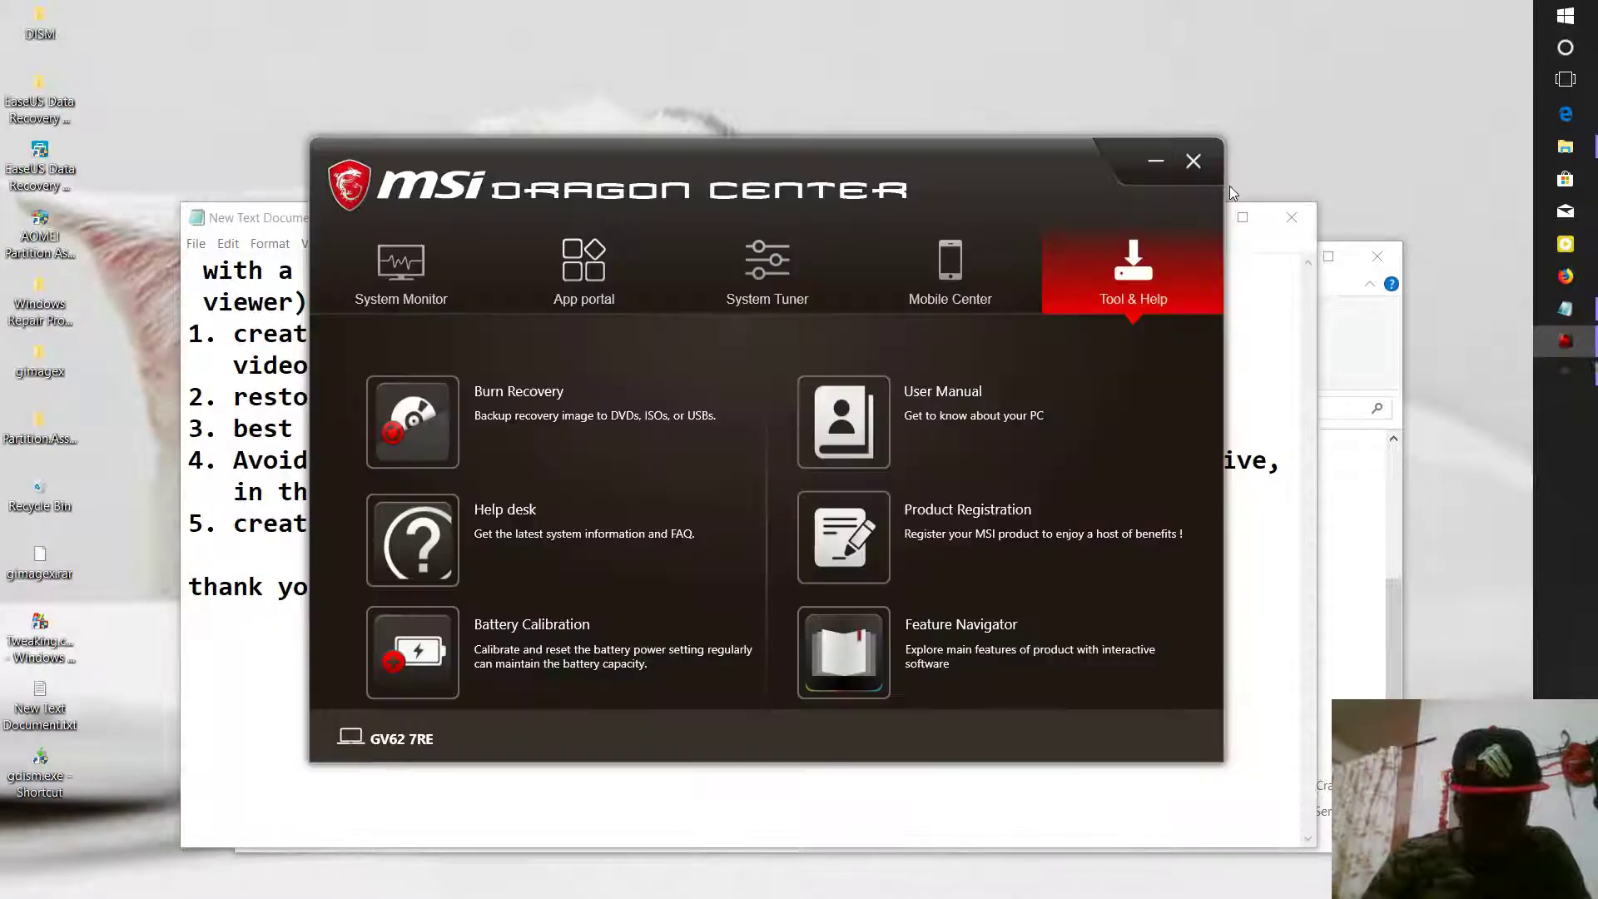
Step: Close Dragon Center, highlight 'reagentc' and the lost files tip in Notepad, then launch EaseUS Data Recovery Wizard
{"action": "left_click", "coordinate": [1193, 161]}
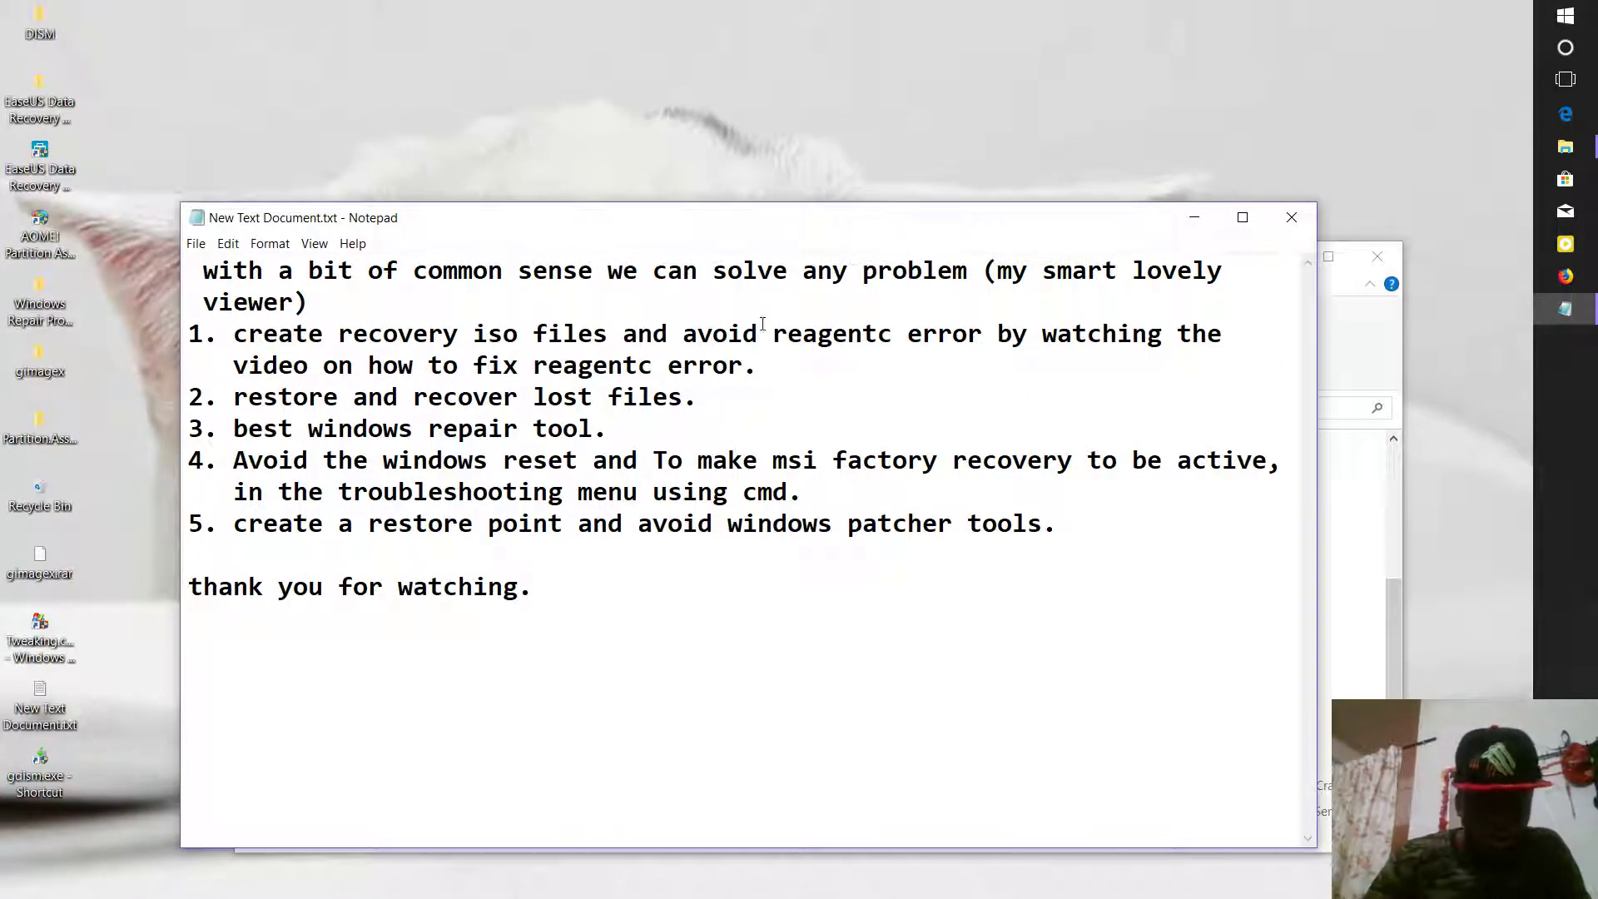
{"action": "left_click", "coordinate": [610, 271]}
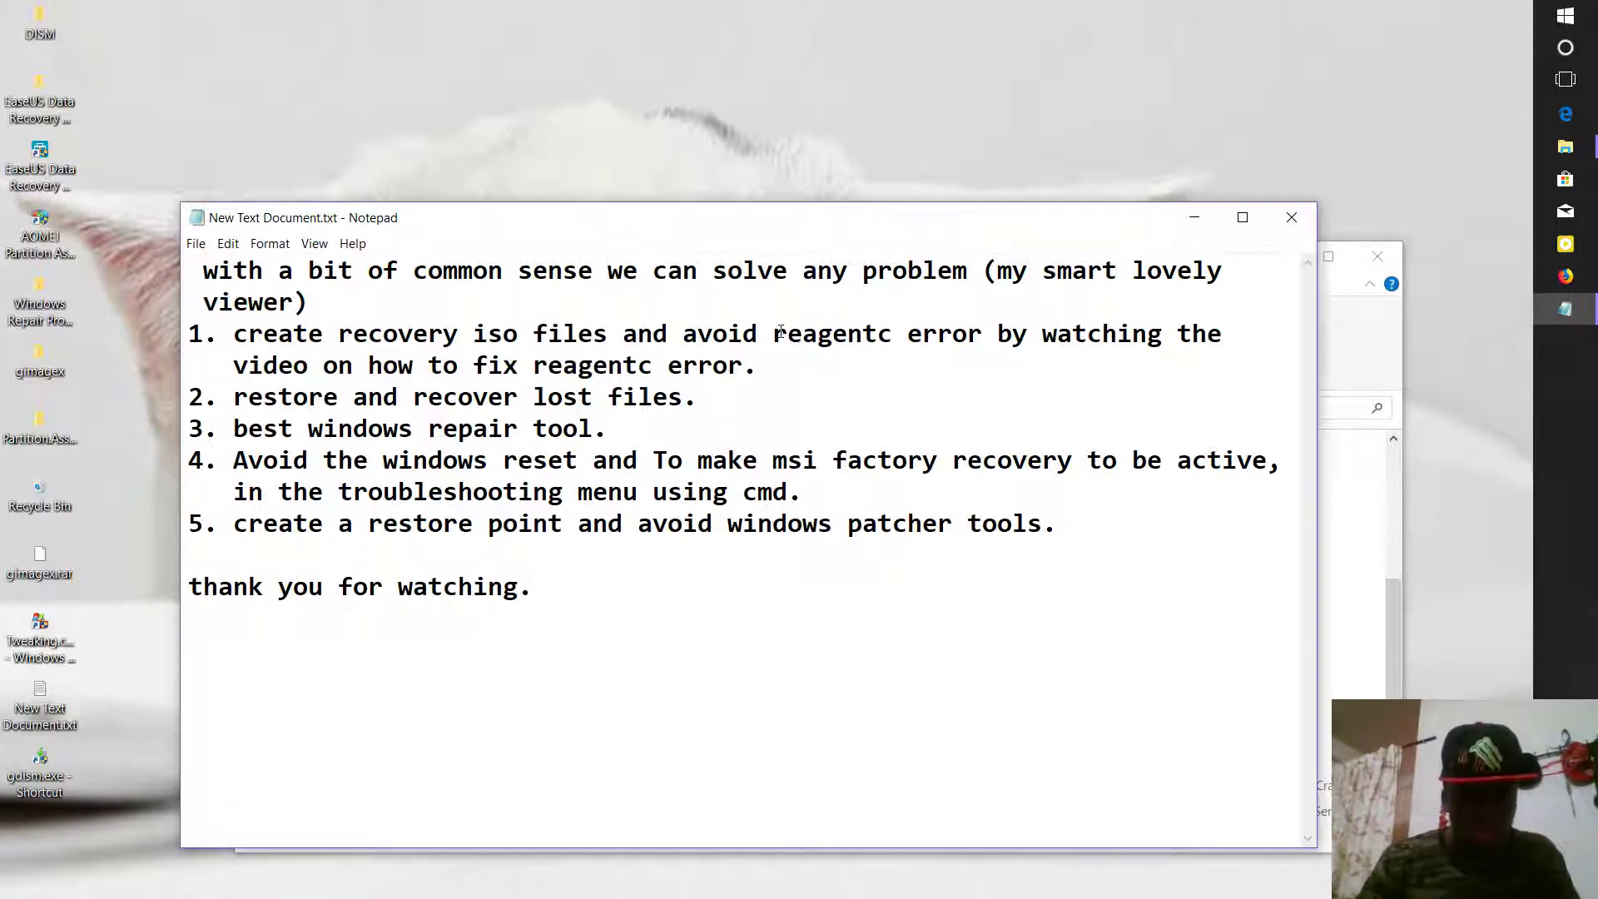
{"action": "left_click_drag", "start_coordinate": [772, 335], "coordinate": [894, 336]}
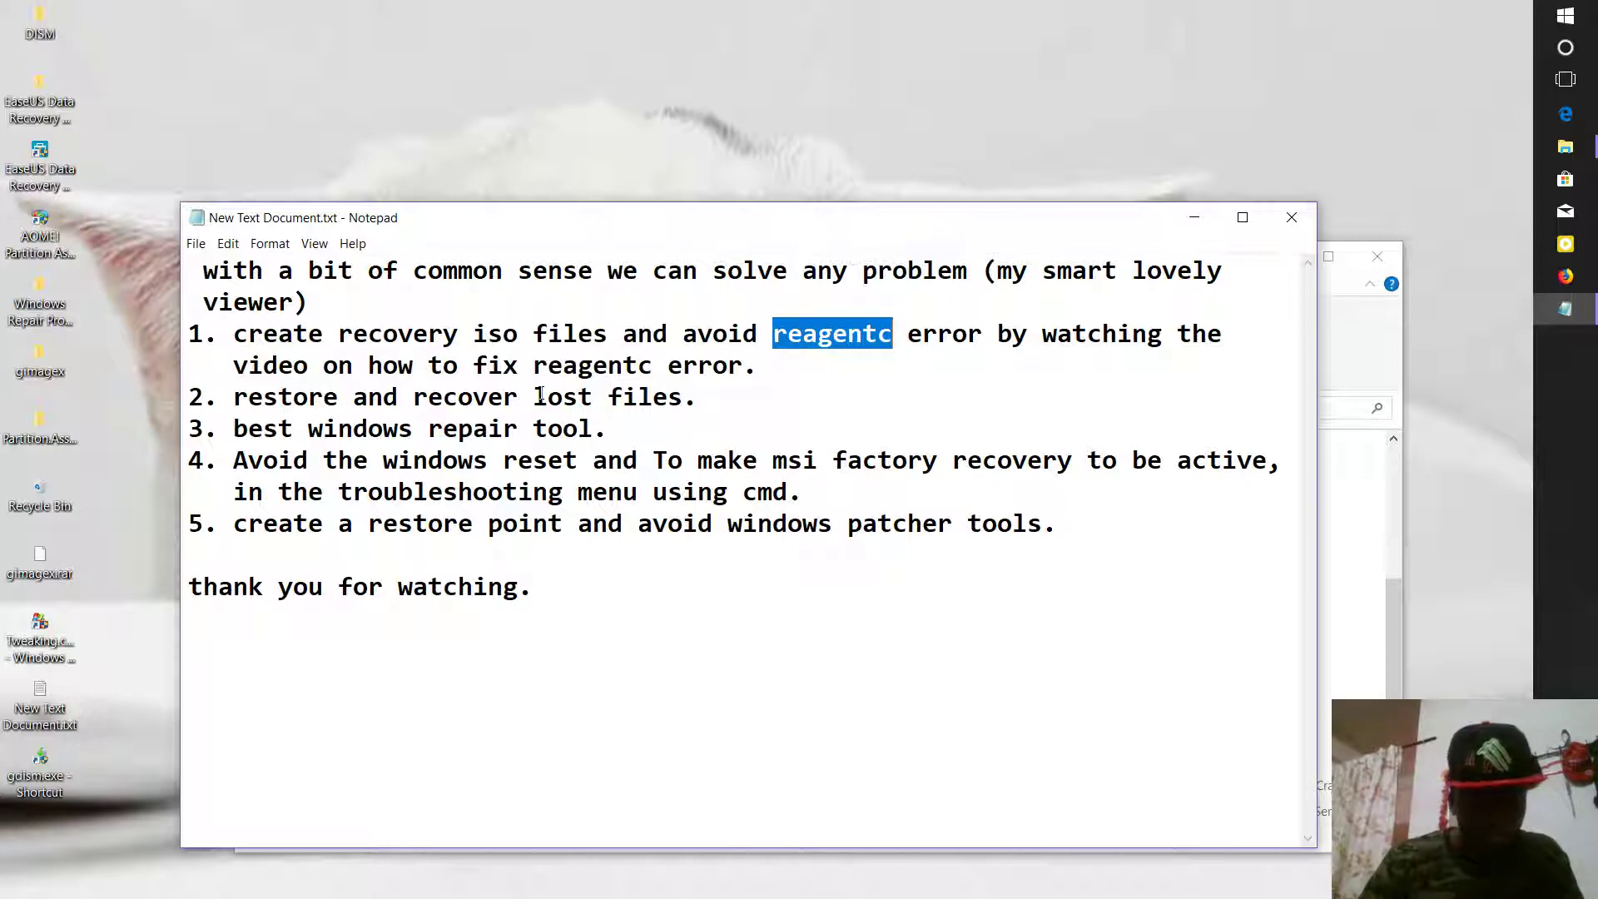
{"action": "left_click_drag", "start_coordinate": [548, 397], "coordinate": [565, 399]}
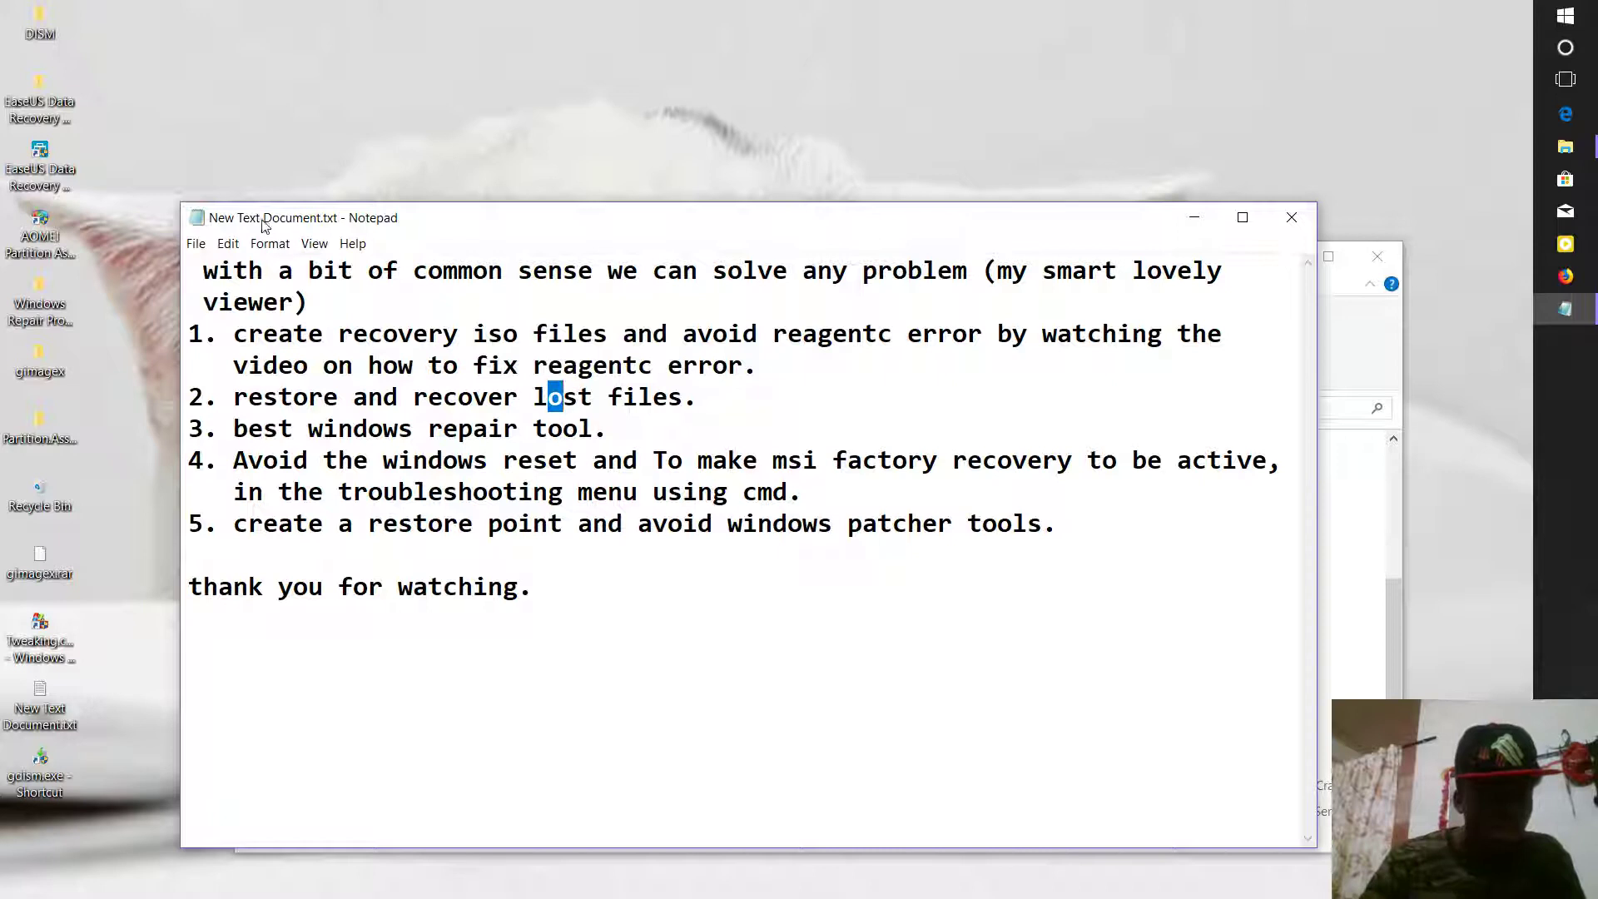
{"action": "double_click", "coordinate": [62, 171]}
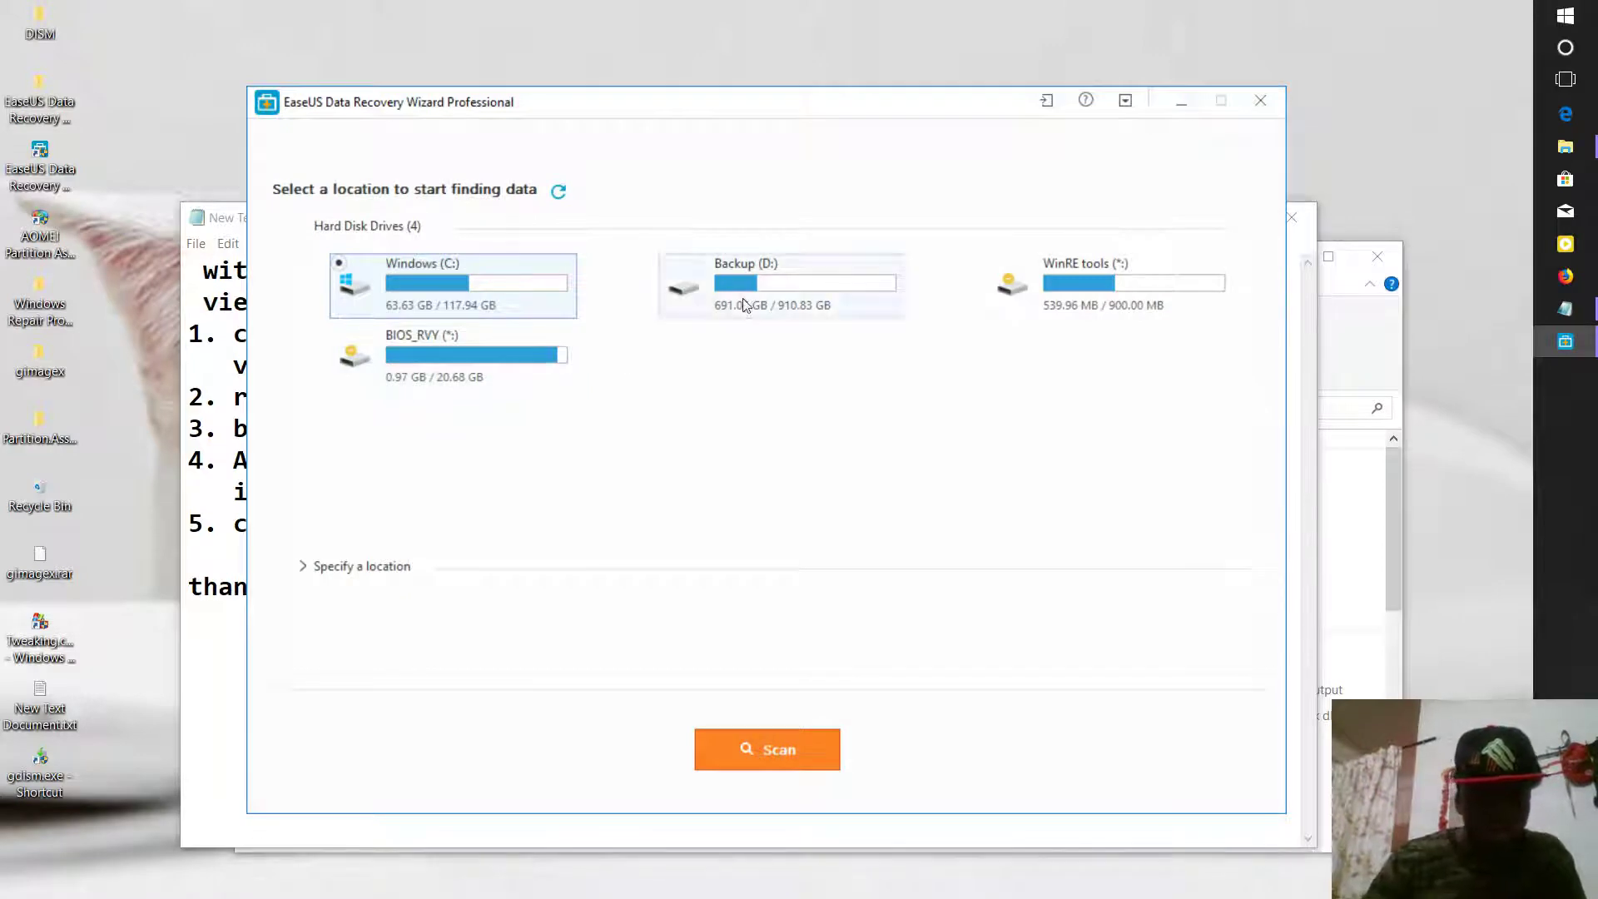
Step: Select BIOS_RVY, then WinRE tools, and finally settle on the Backup (D:) drive to scan
{"action": "left_click", "coordinate": [471, 356]}
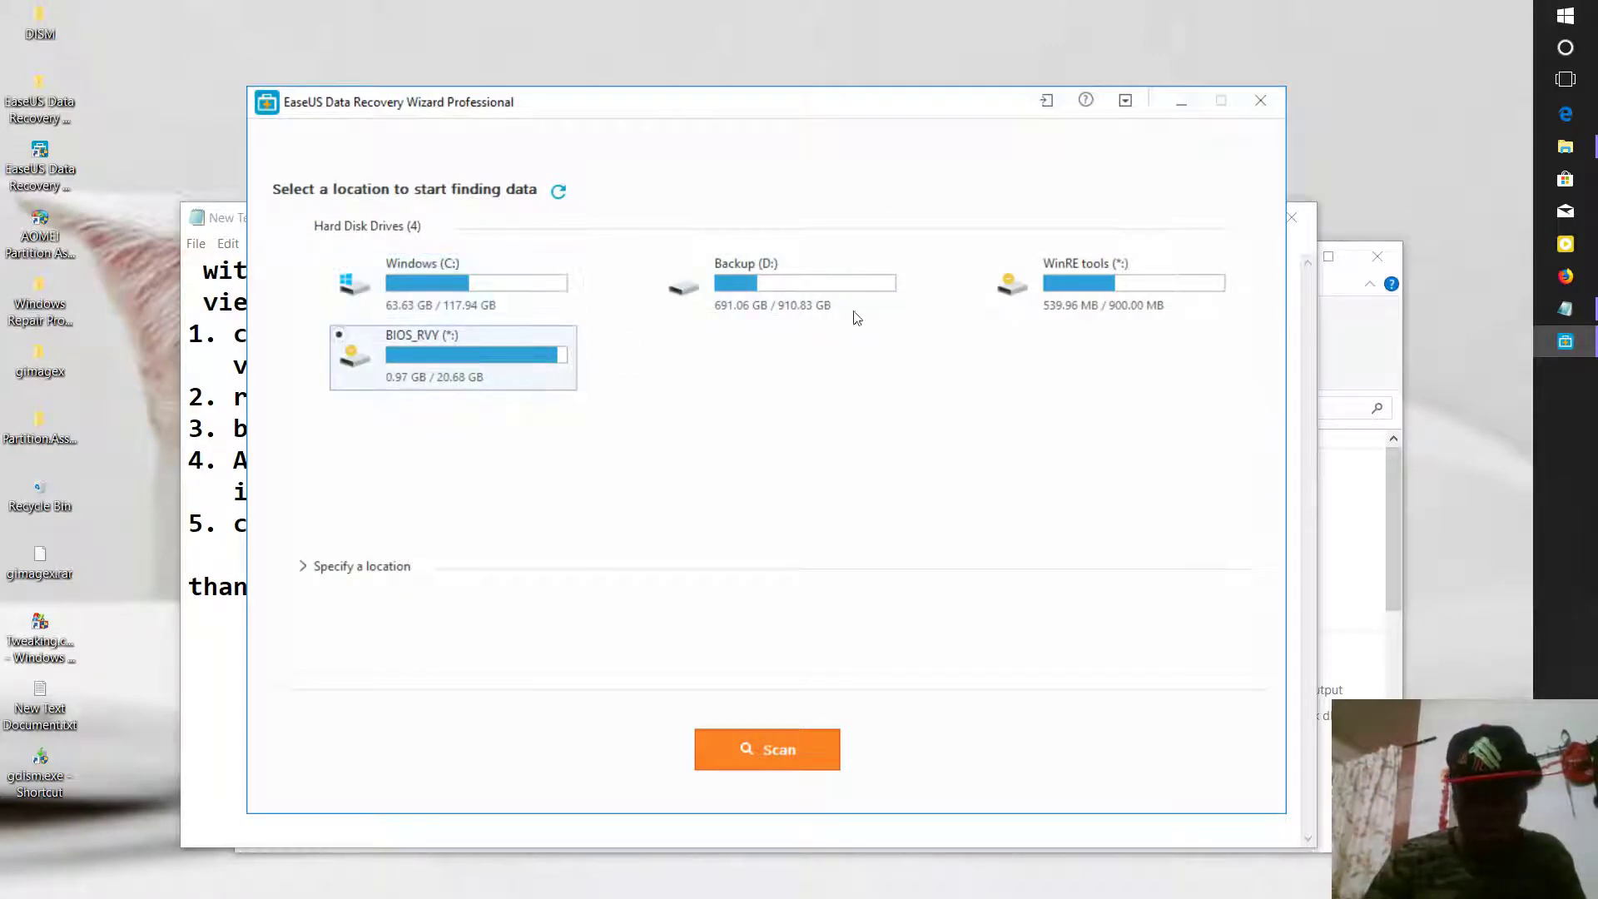
{"action": "left_click", "coordinate": [1186, 289]}
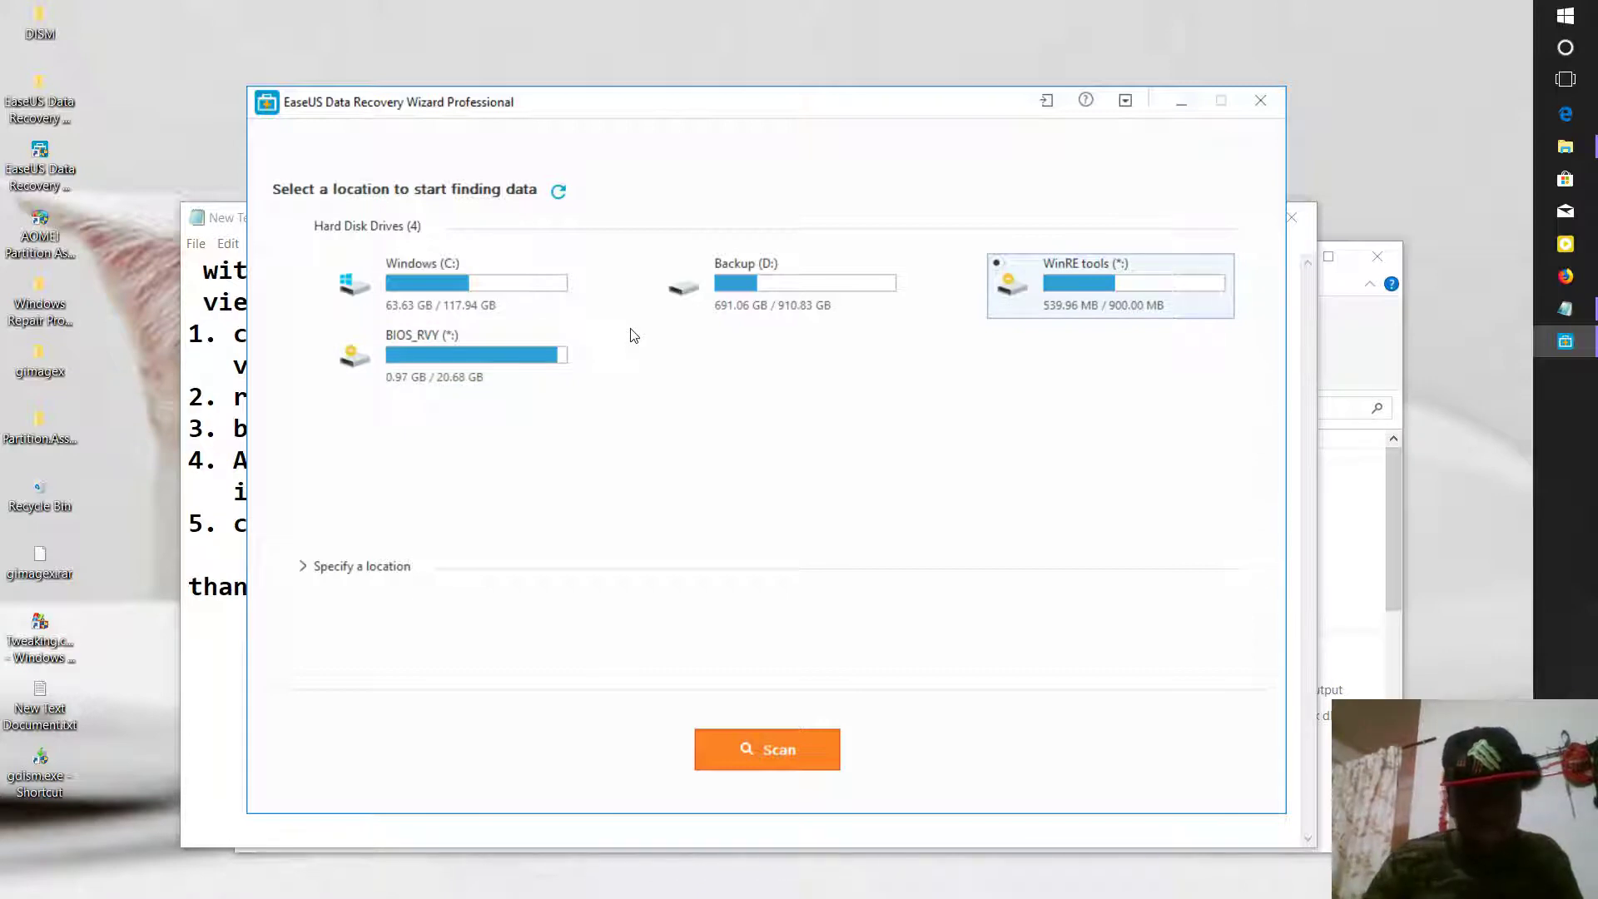
{"action": "left_click", "coordinate": [744, 303]}
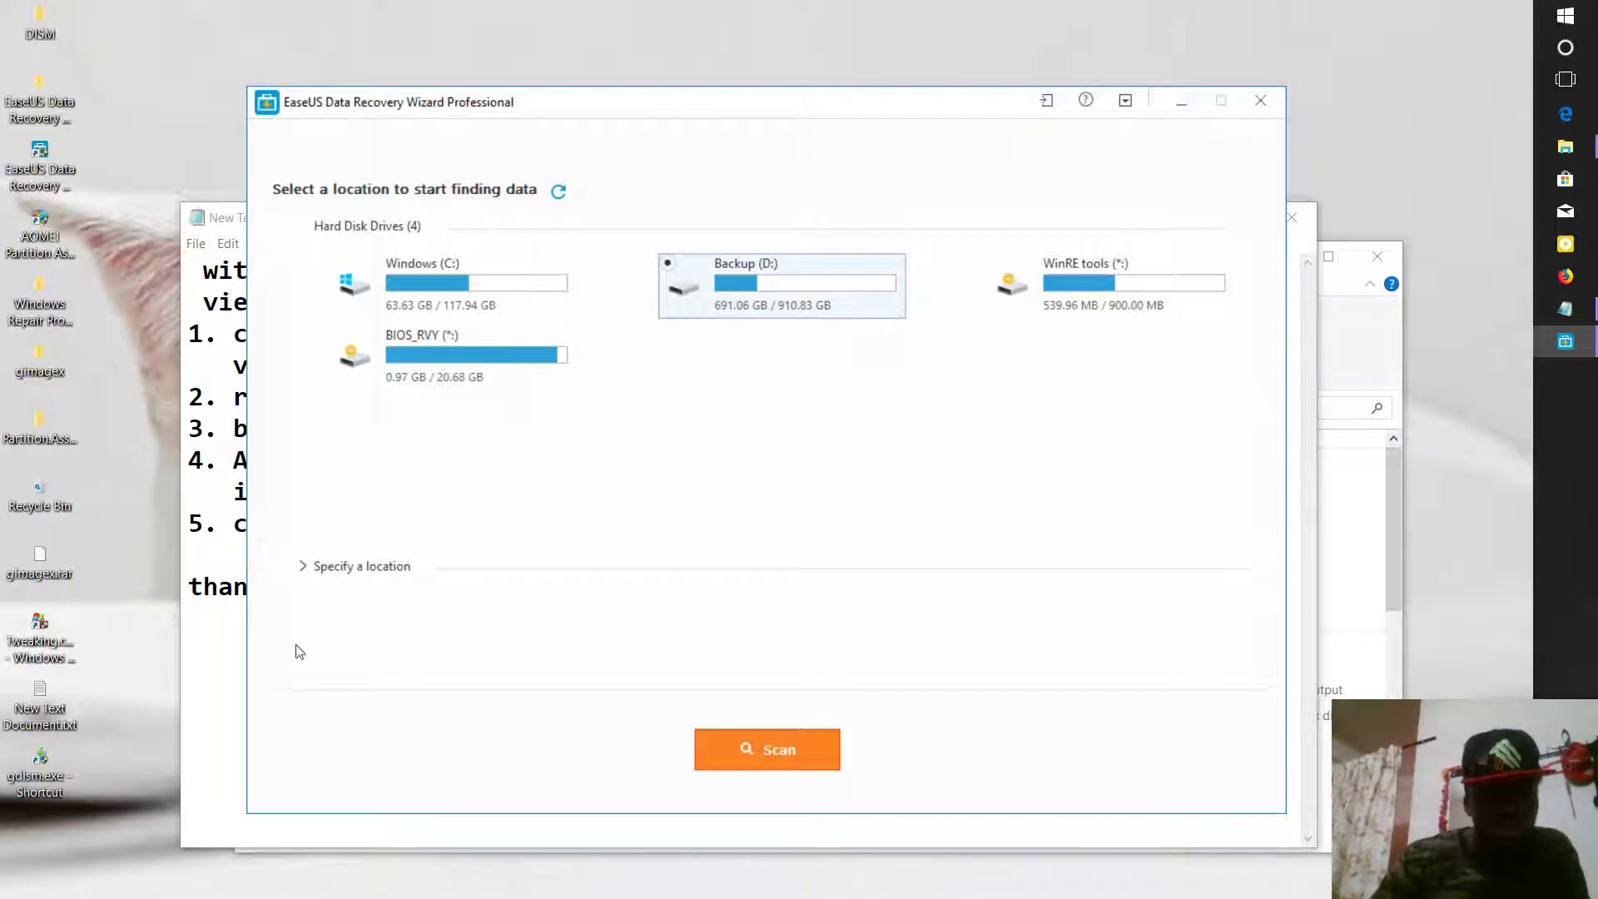
Step: In the Notepad tips, type '.swm', delete it again, and minimize Notepad
{"action": "left_click", "coordinate": [212, 659]}
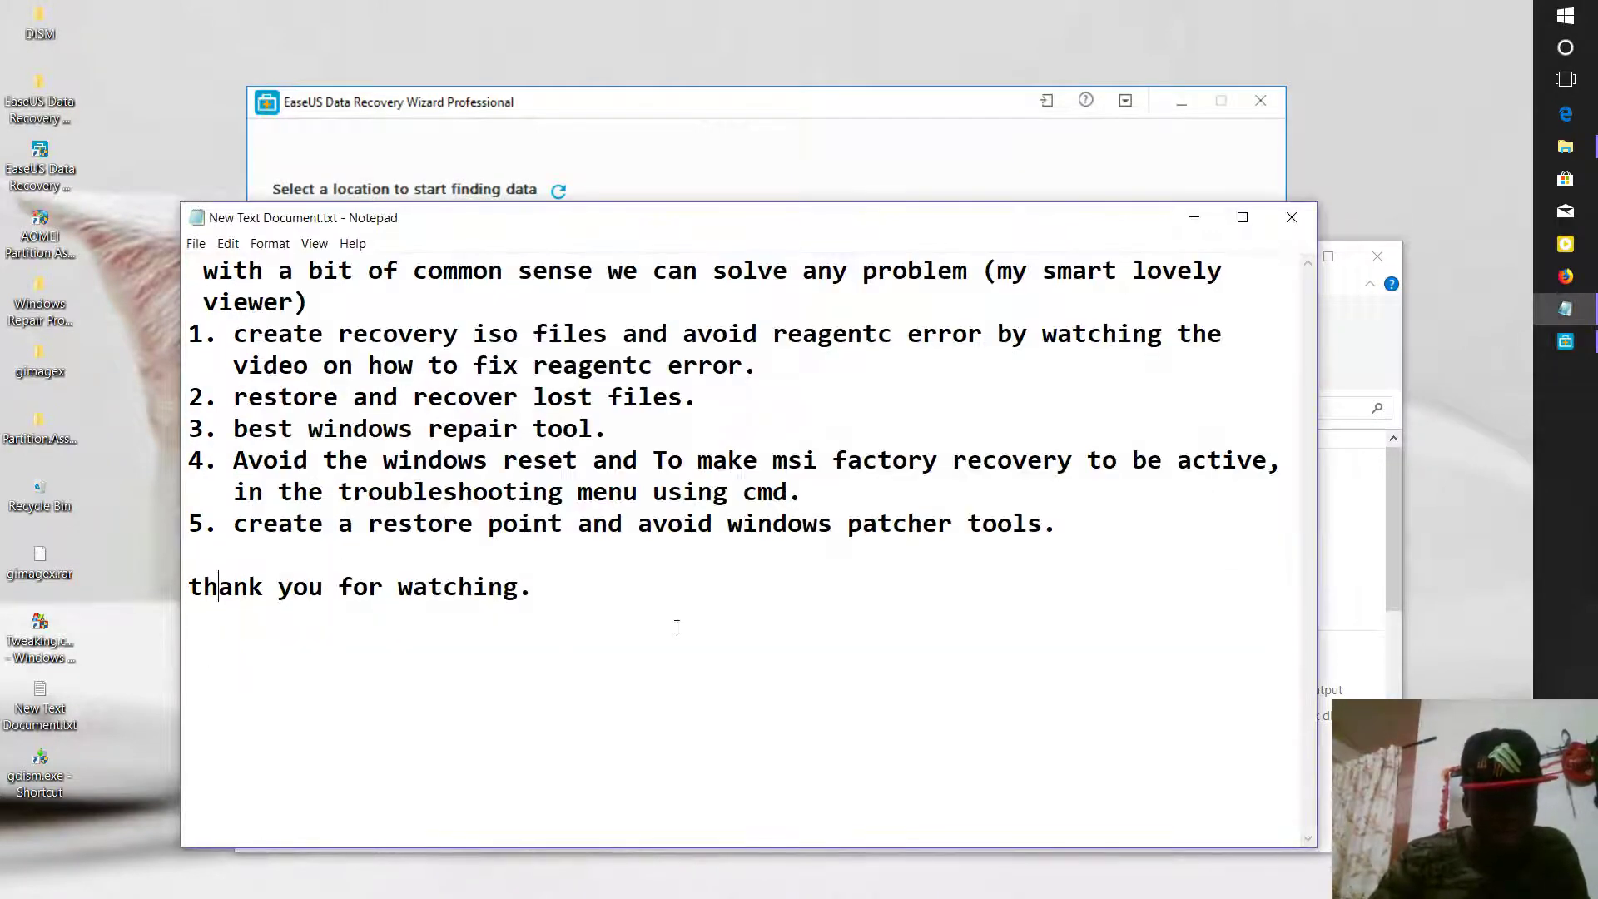
{"action": "type", "text": "."}
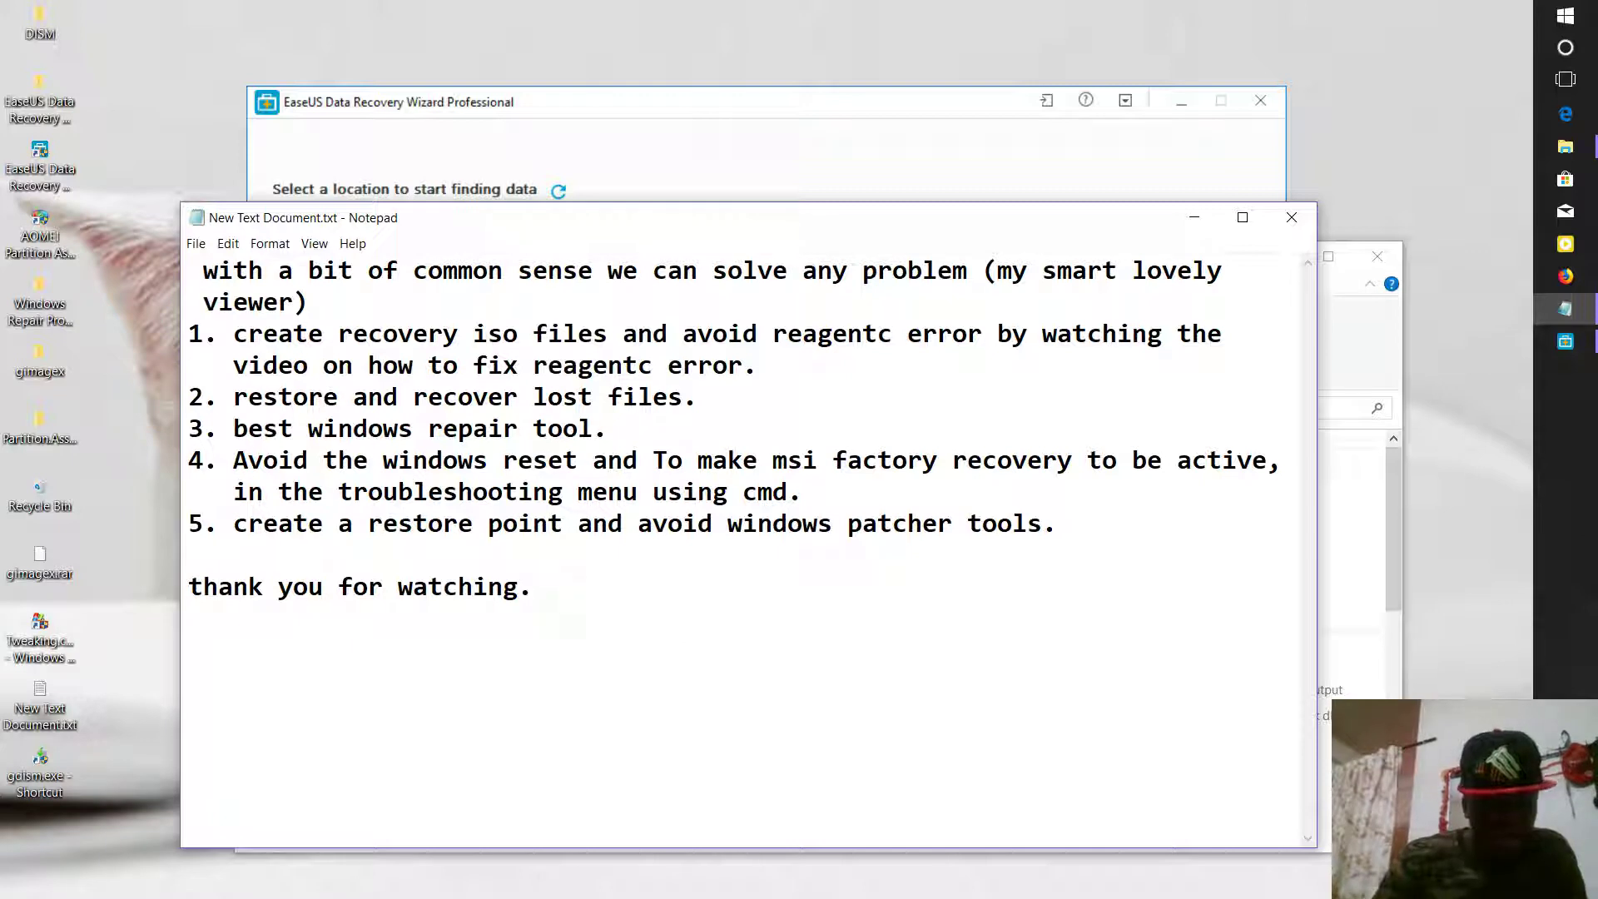
{"action": "type", "text": "swm"}
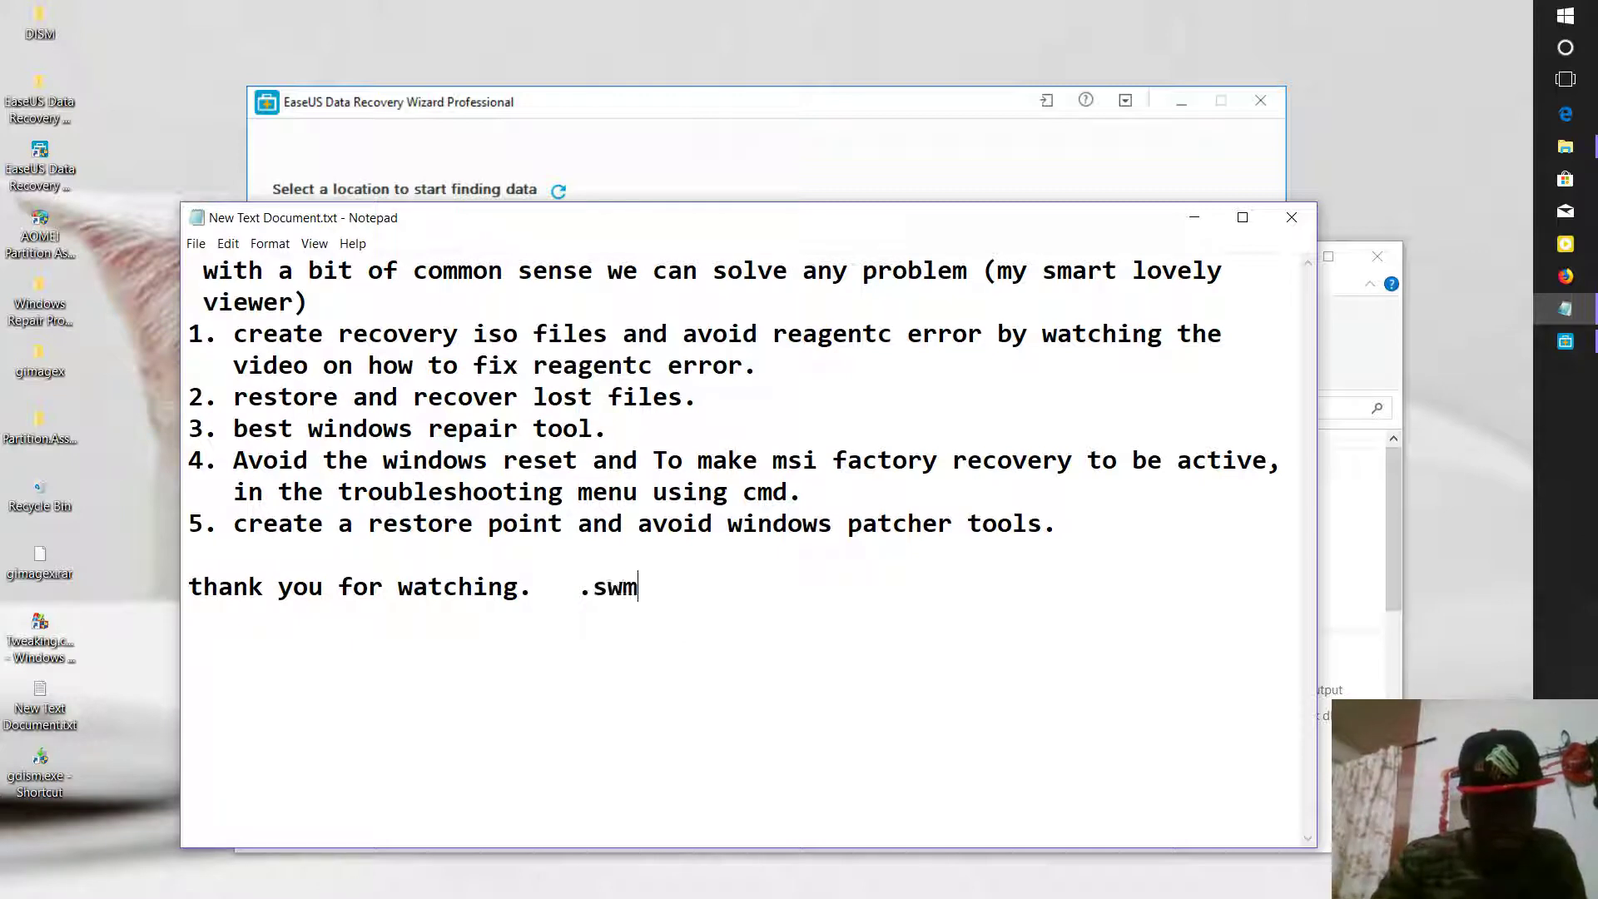
{"action": "key", "text": "BackSpace"}
{"action": "key", "text": "BackSpace"}
{"action": "key", "text": "BackSpace"}
{"action": "key", "text": "BackSpace"}
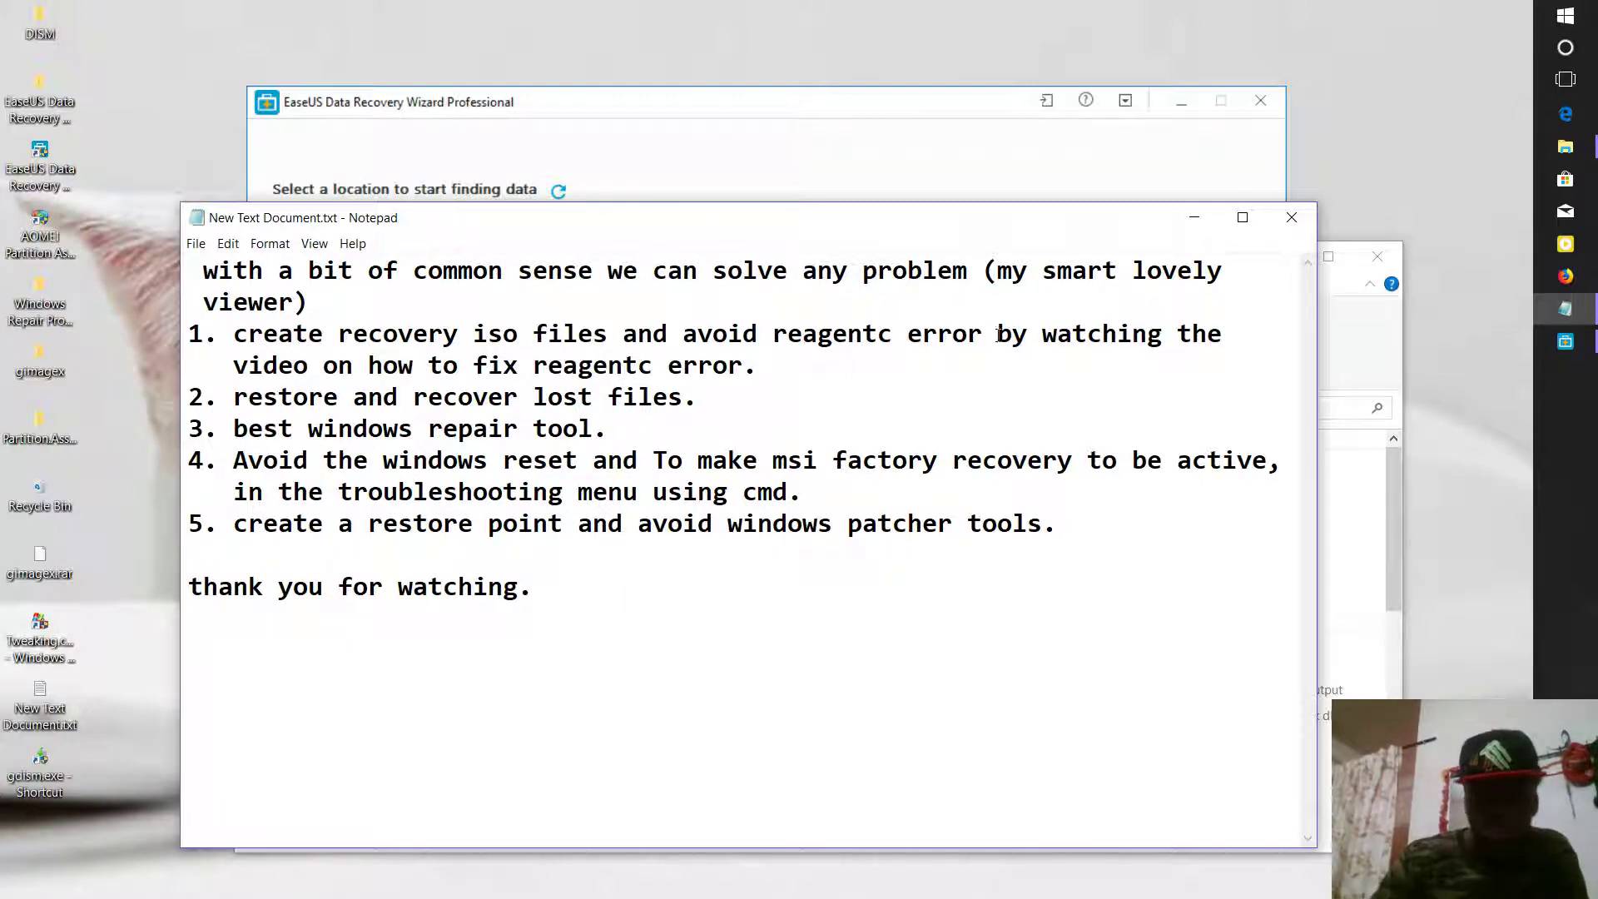
{"action": "left_click", "coordinate": [1195, 217]}
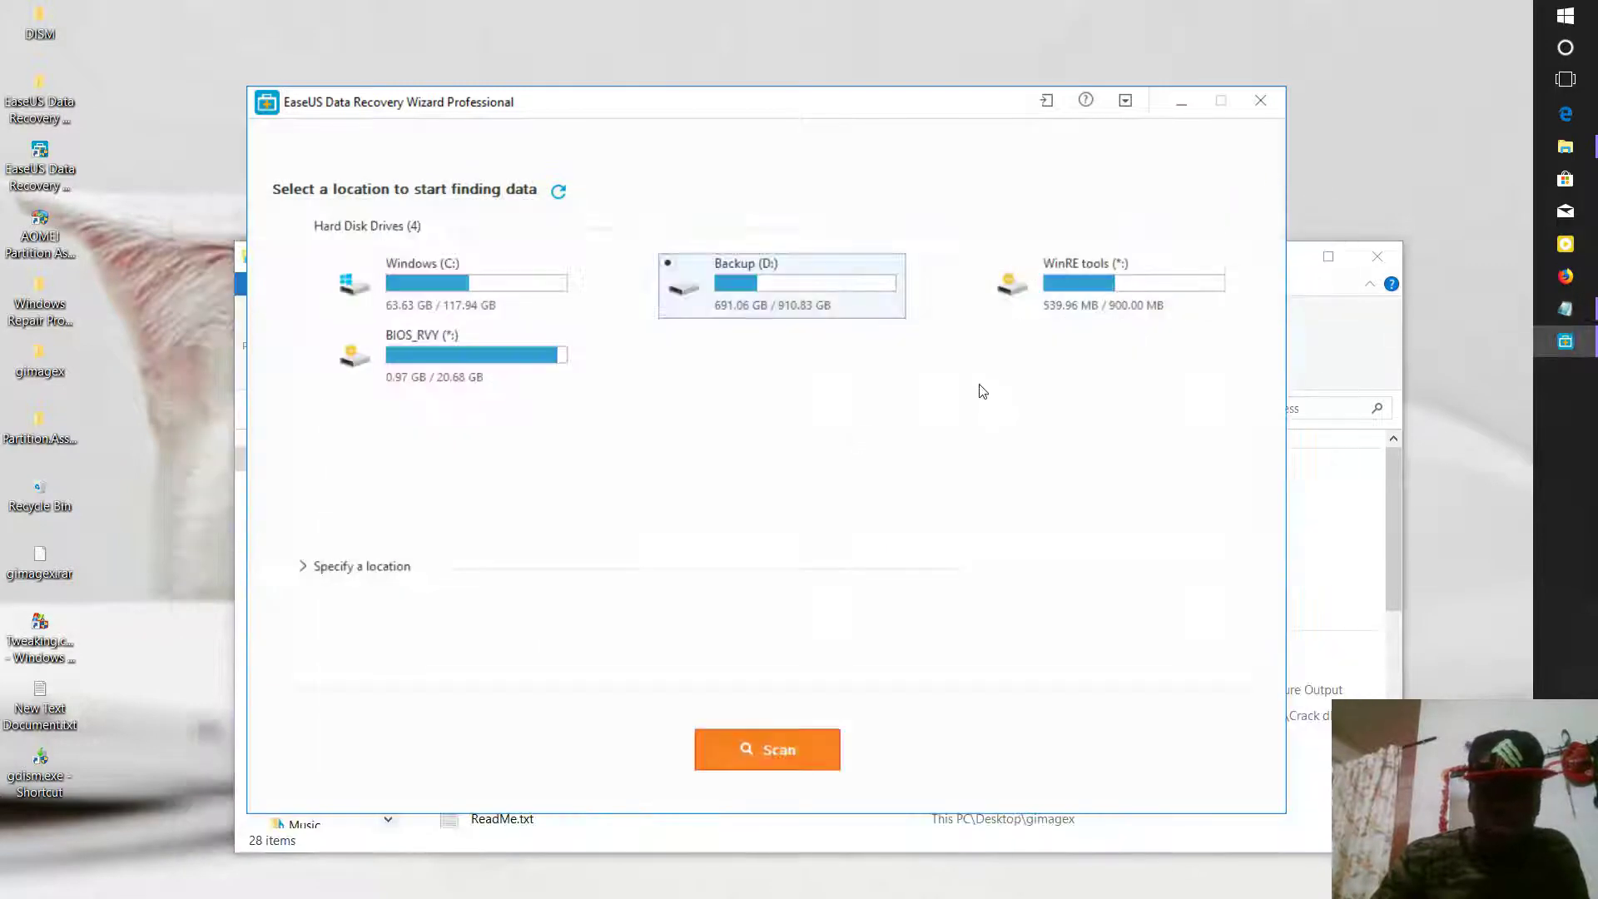
Step: Exit EaseUS Data Recovery Wizard with confirmation and restore Notepad from the taskbar
{"action": "left_click", "coordinate": [1260, 107]}
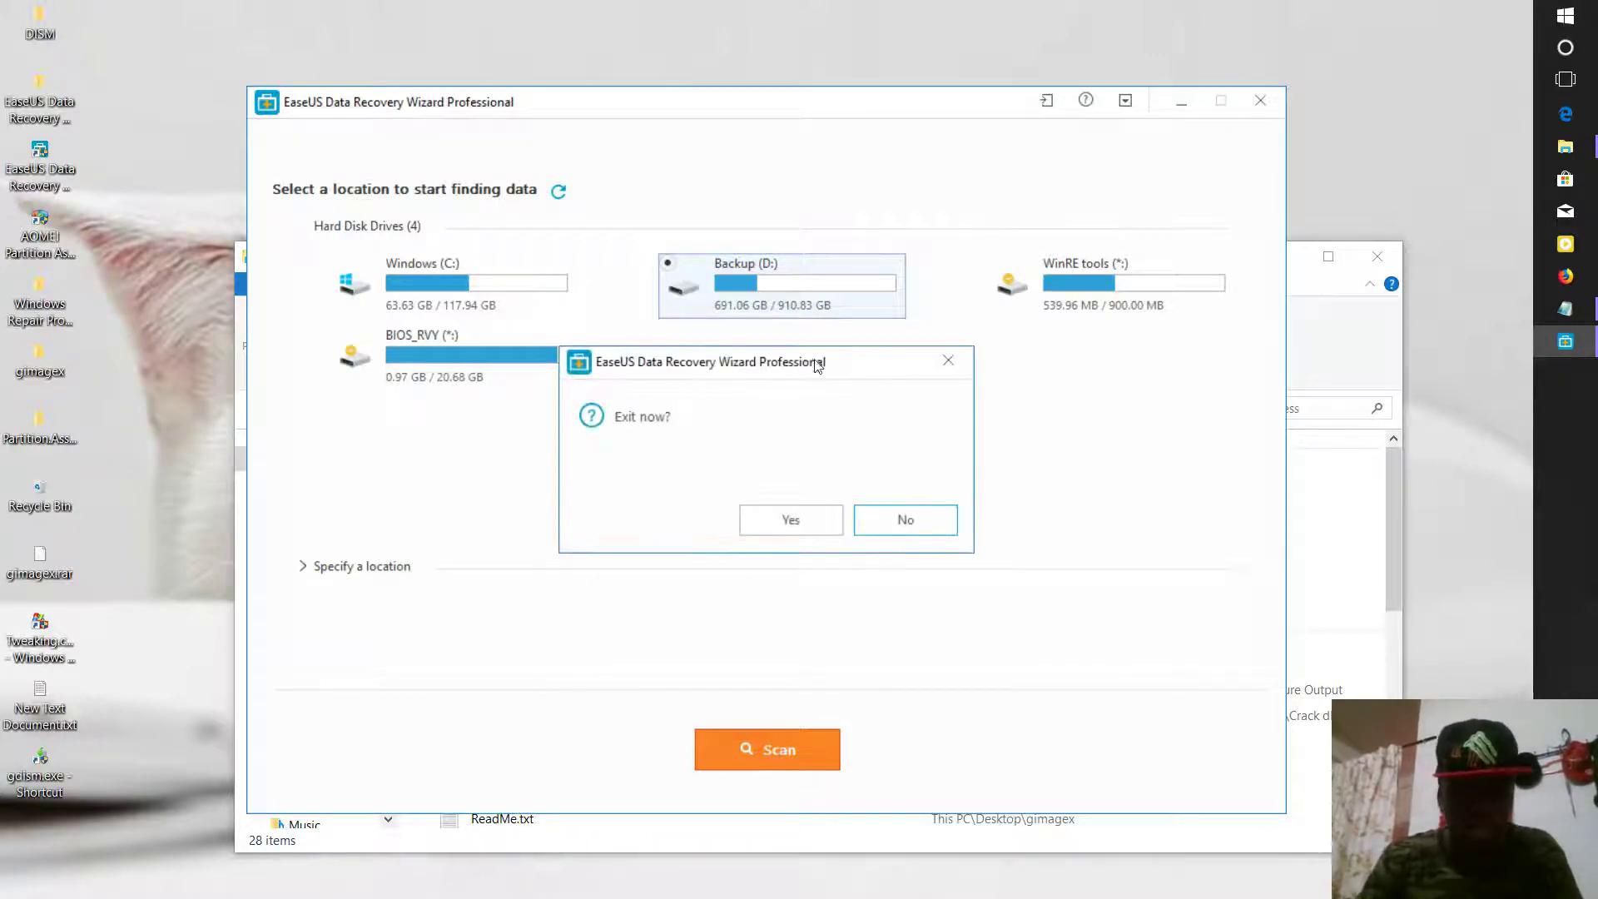
{"action": "left_click", "coordinate": [793, 521]}
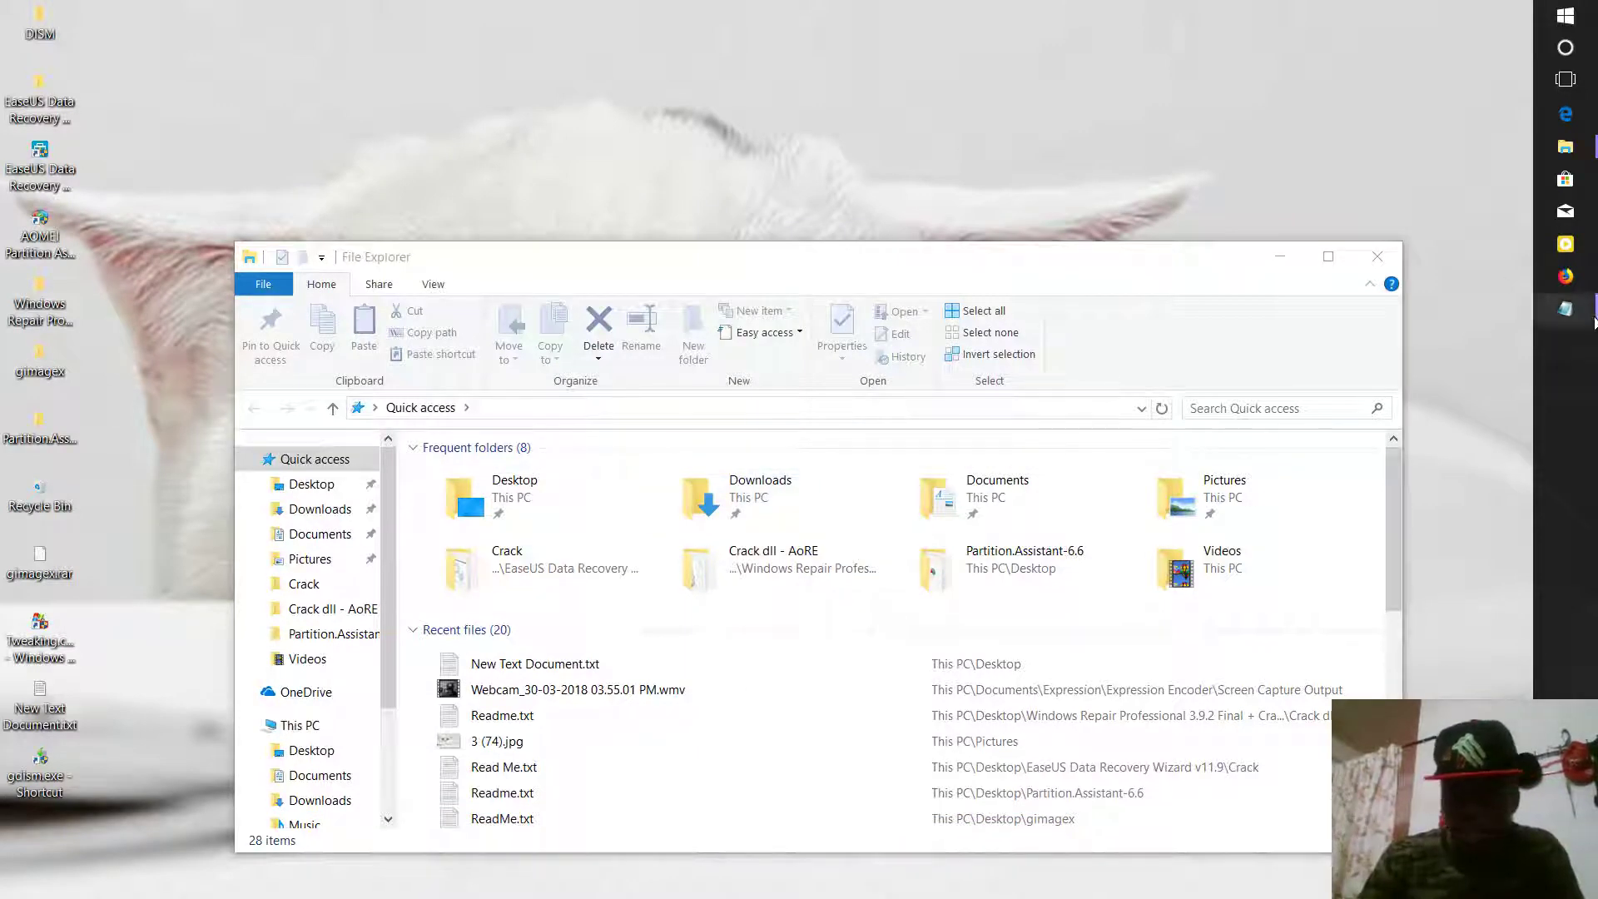
{"action": "left_click", "coordinate": [1565, 309]}
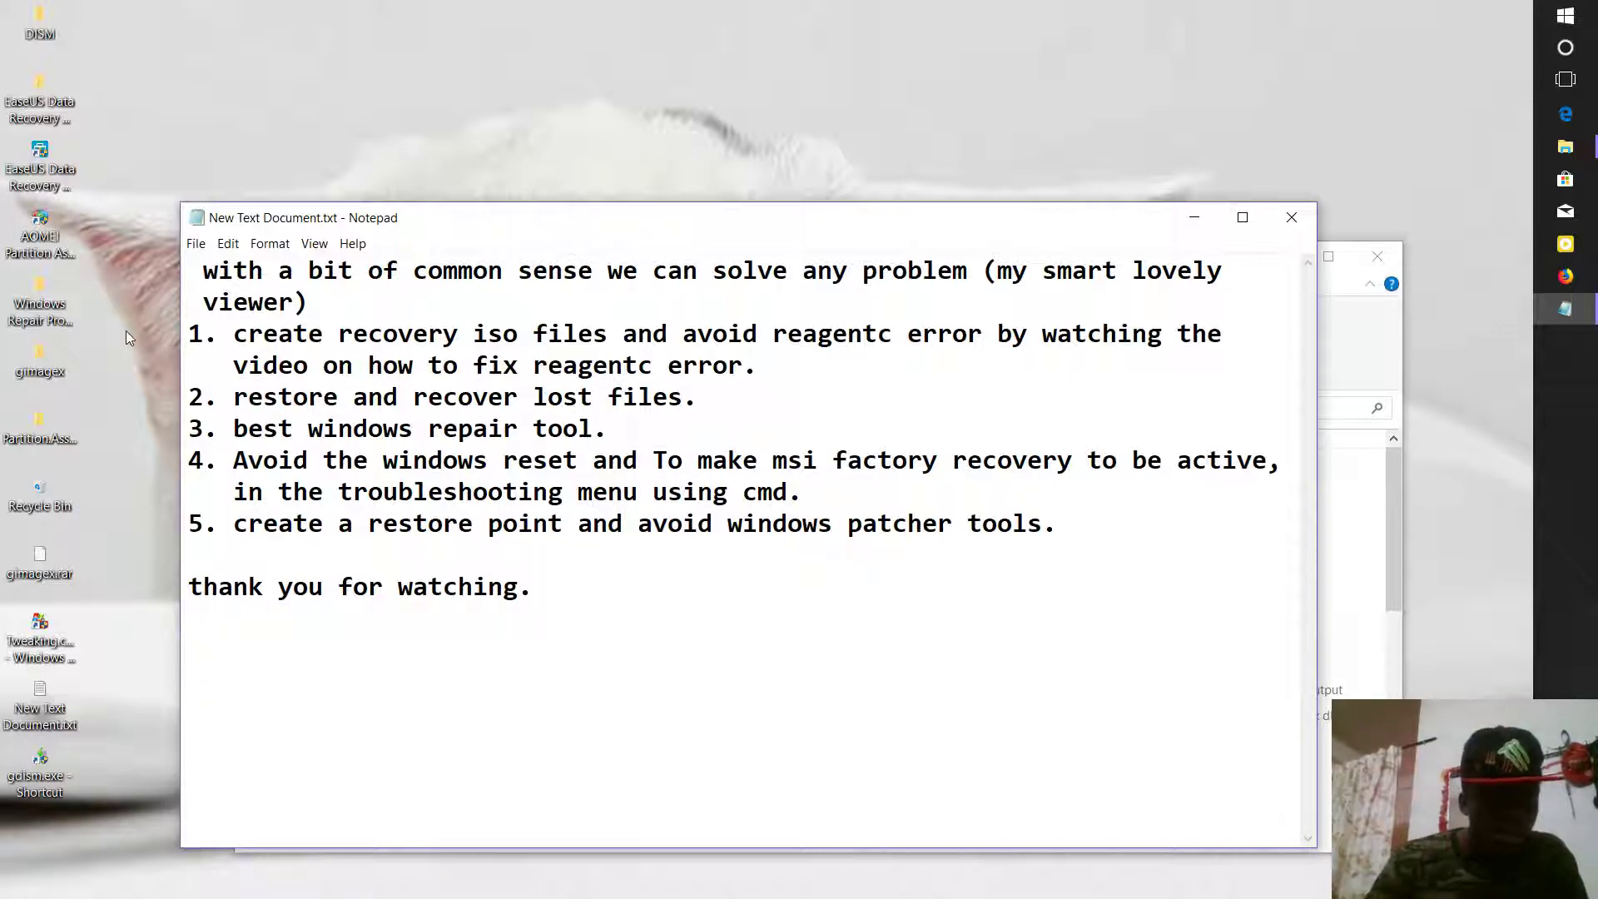
Step: Launch Tweaking.com Windows Repair from its desktop shortcut
{"action": "double_click", "coordinate": [45, 631]}
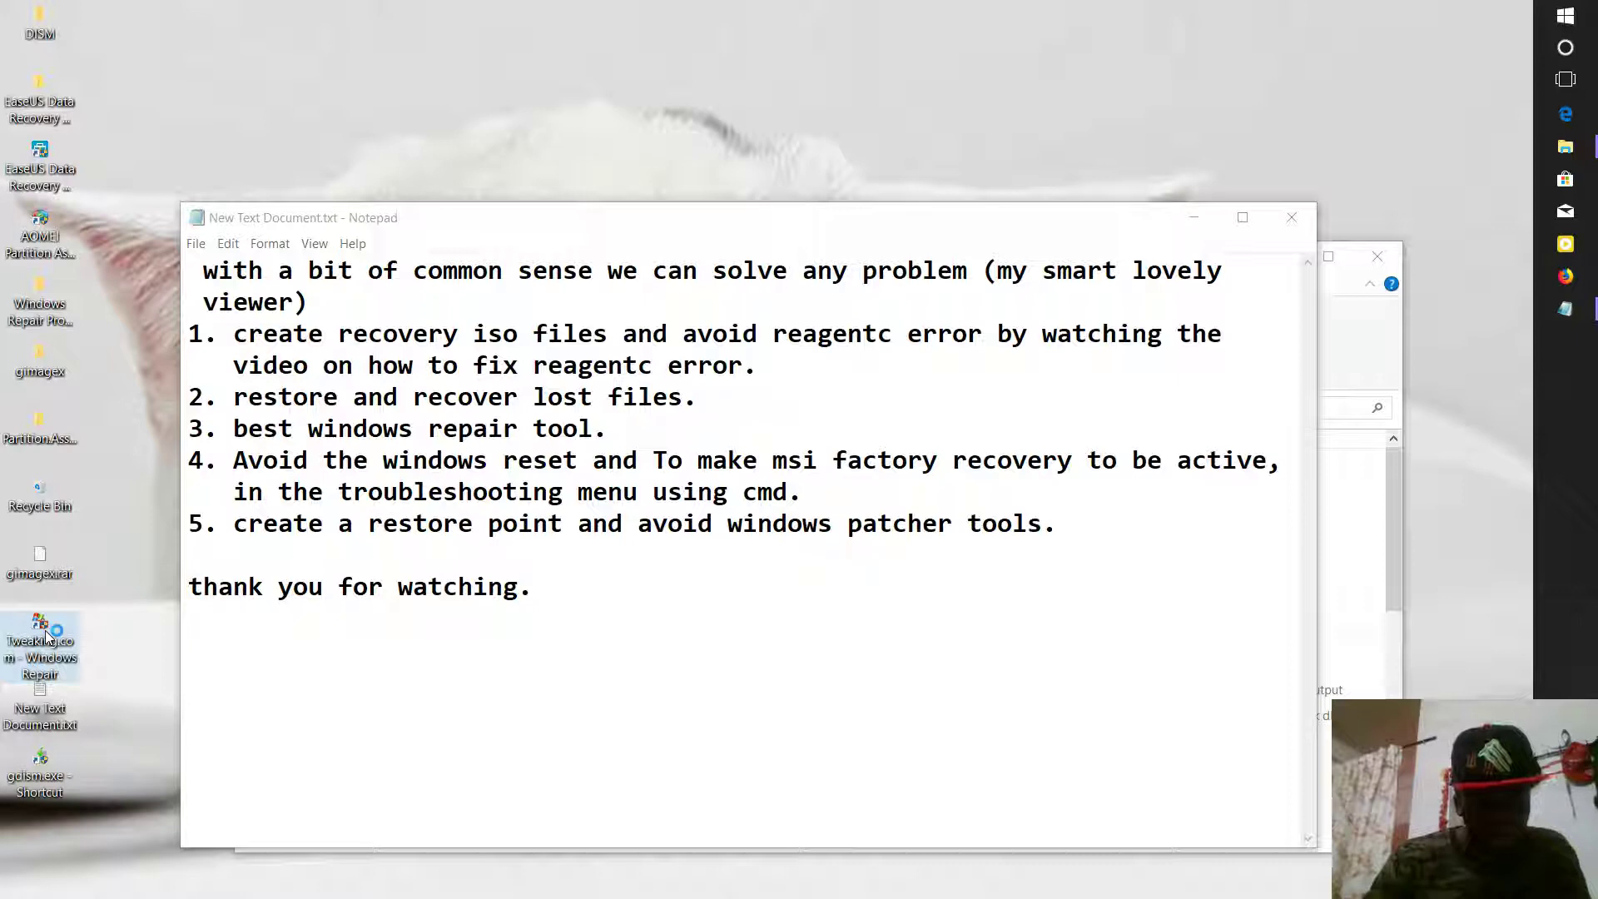
{"action": "left_click", "coordinate": [683, 588]}
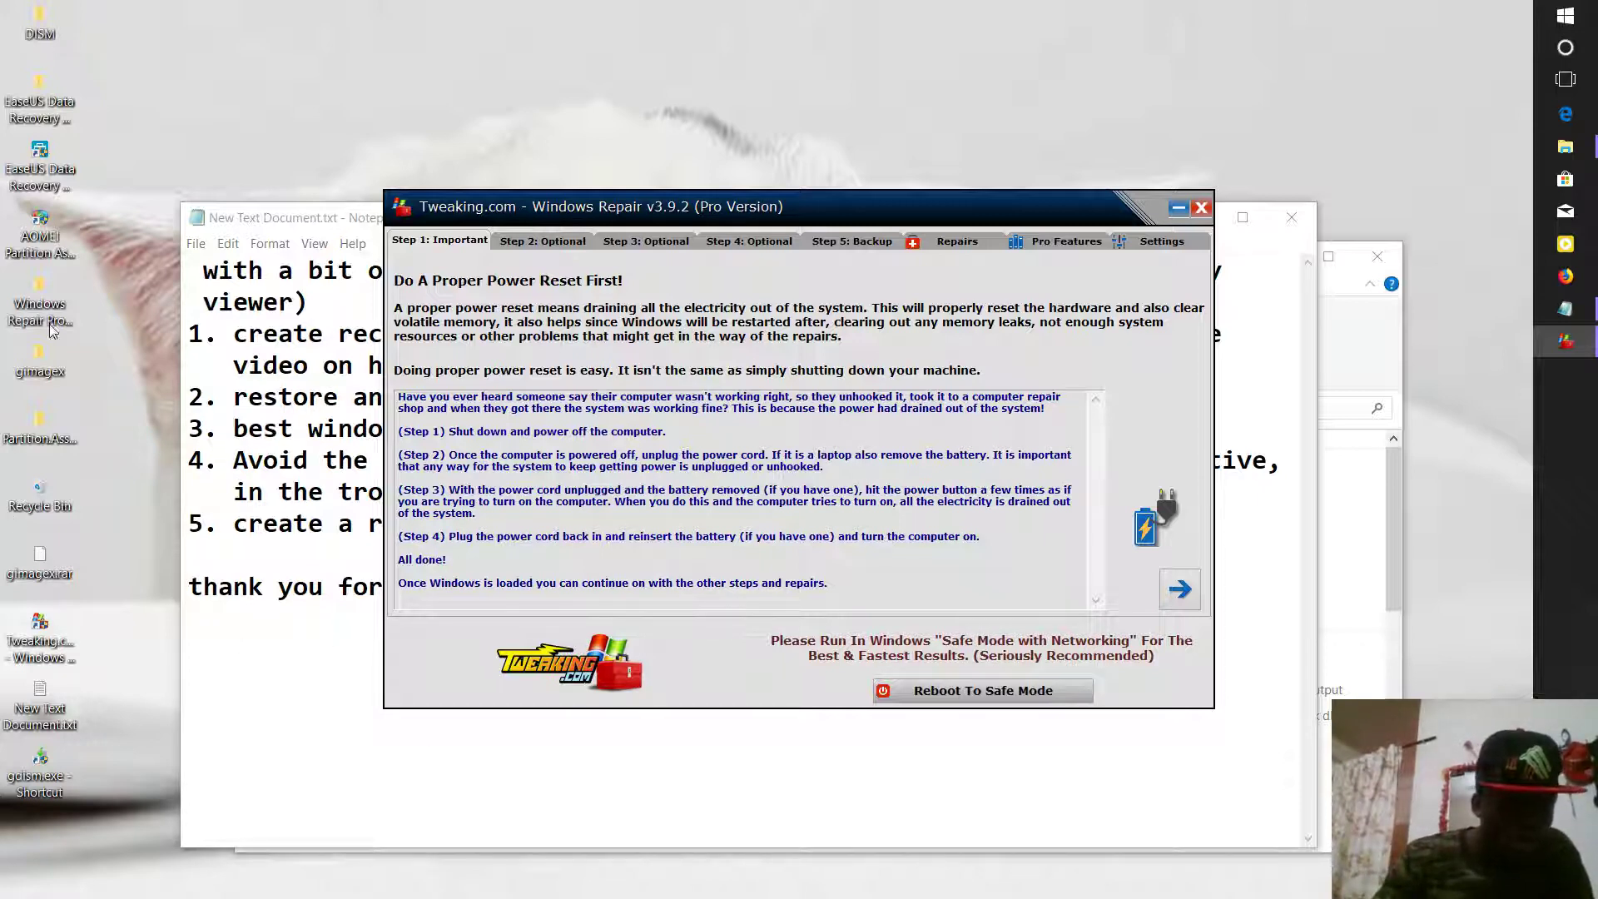
{"action": "left_click", "coordinate": [315, 277]}
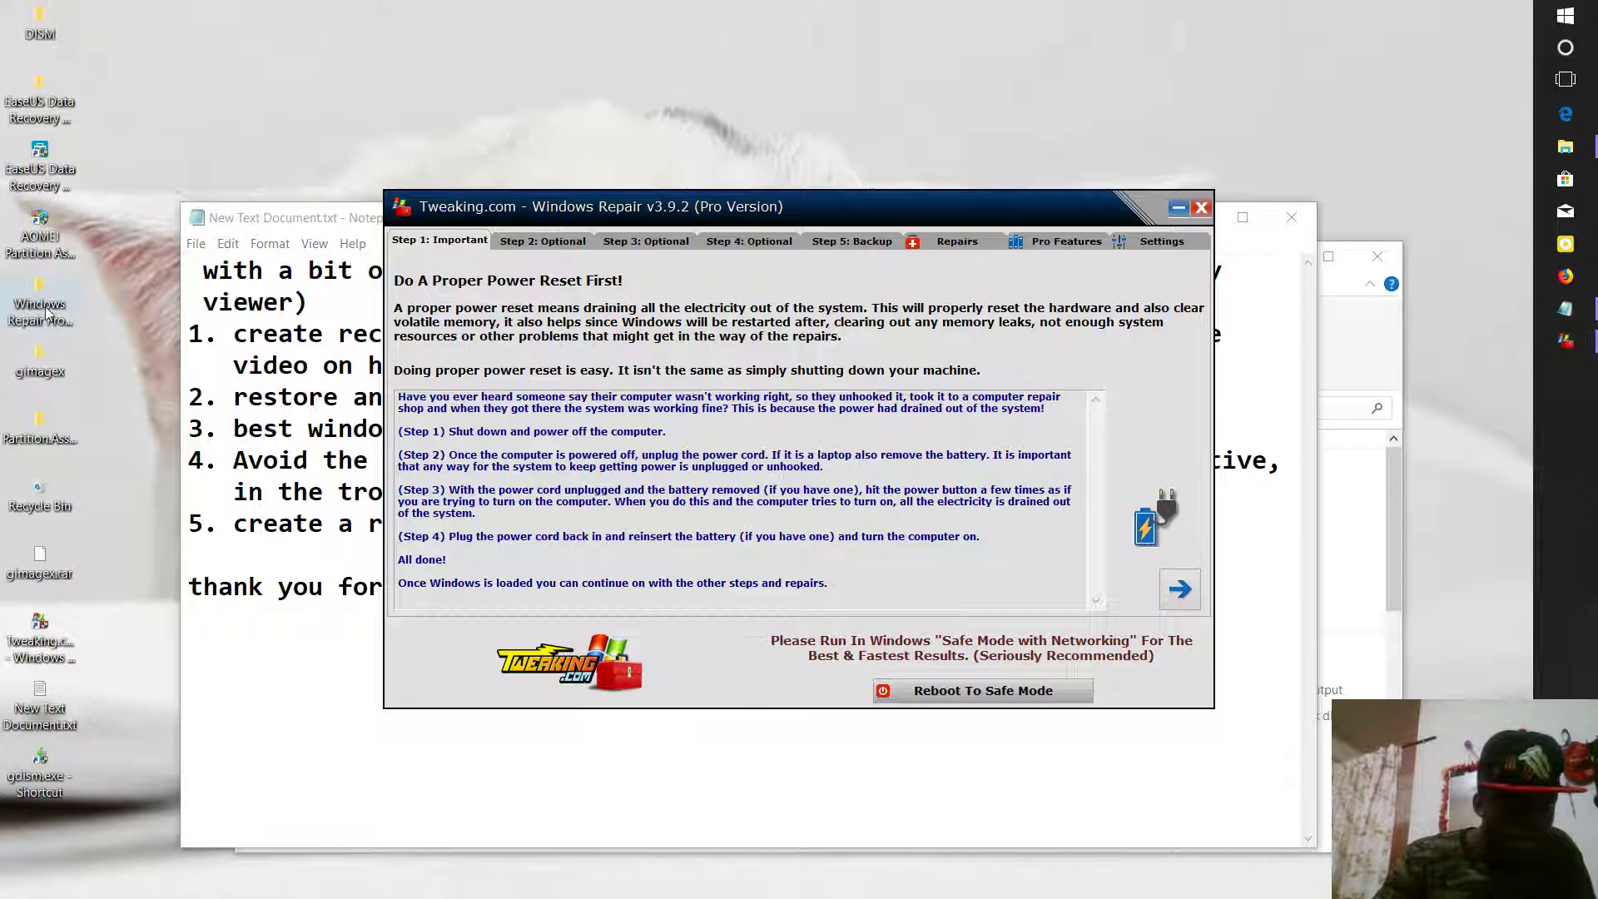
Step: Read Readme.txt in the 'Crack dll - AoRE' folder, close it, and return to Windows Repair
{"action": "key", "text": "alt+Tab"}
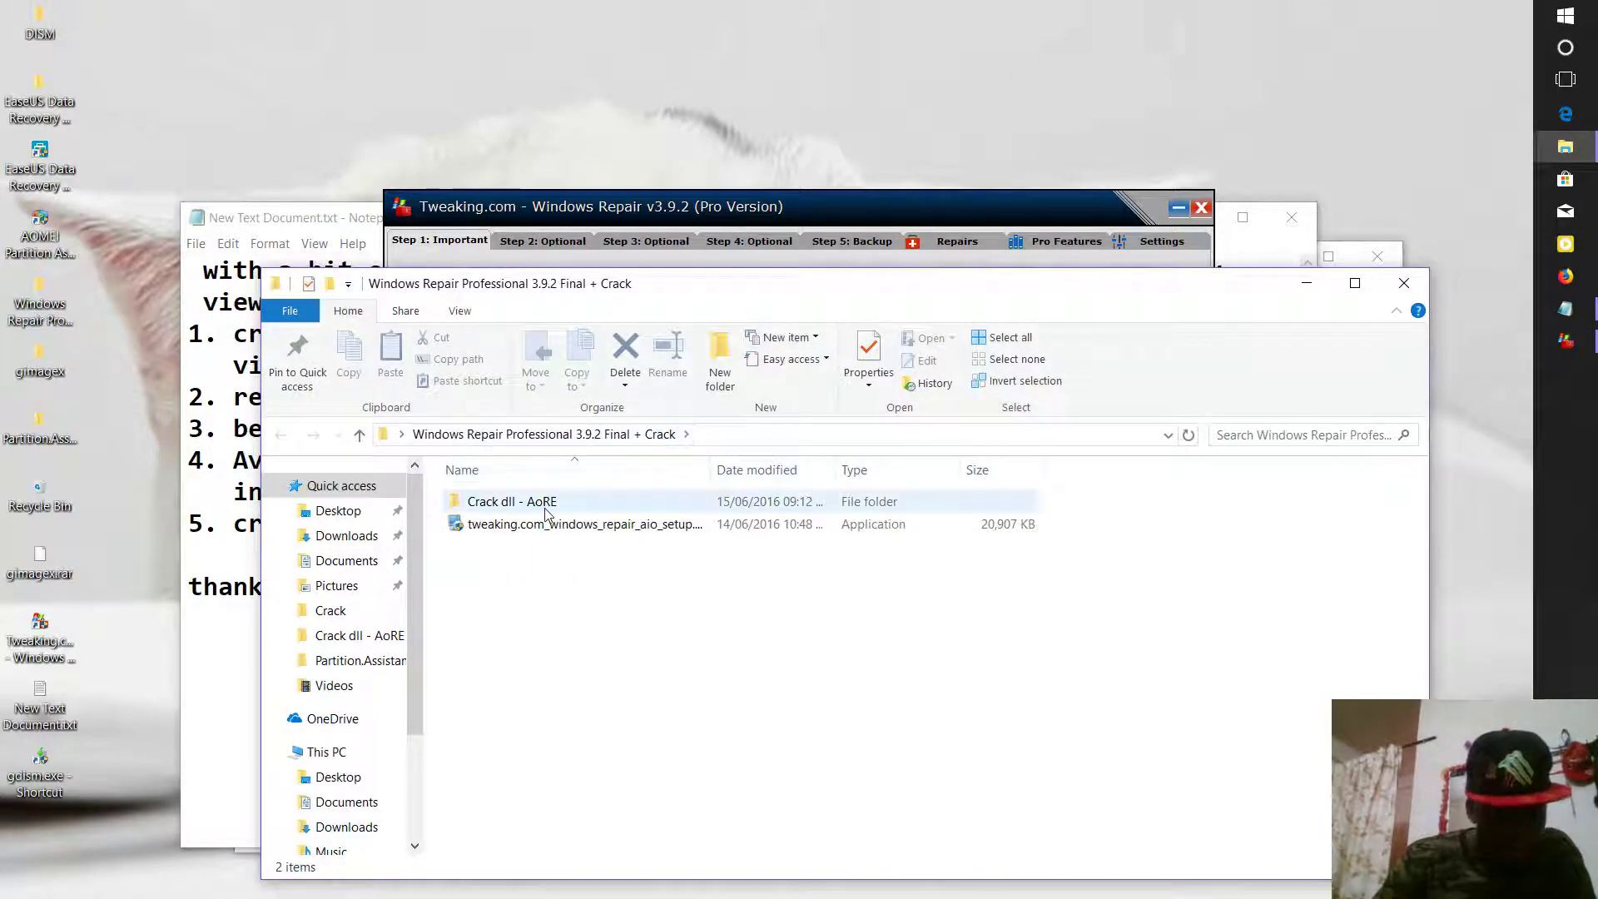
{"action": "double_click", "coordinate": [545, 506]}
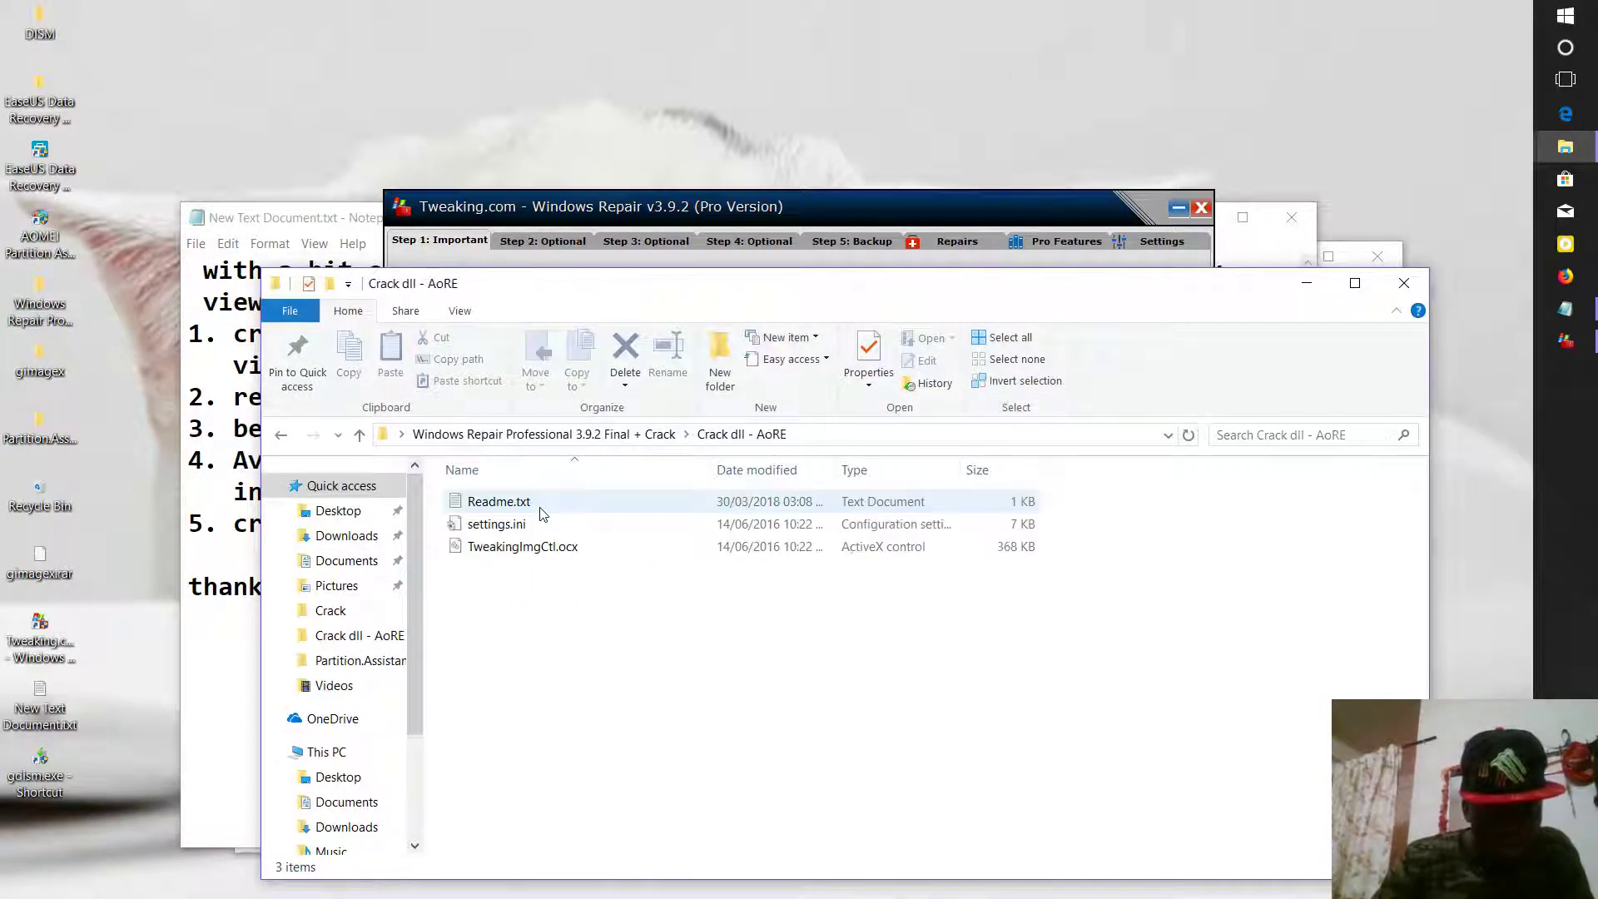
{"action": "double_click", "coordinate": [522, 504]}
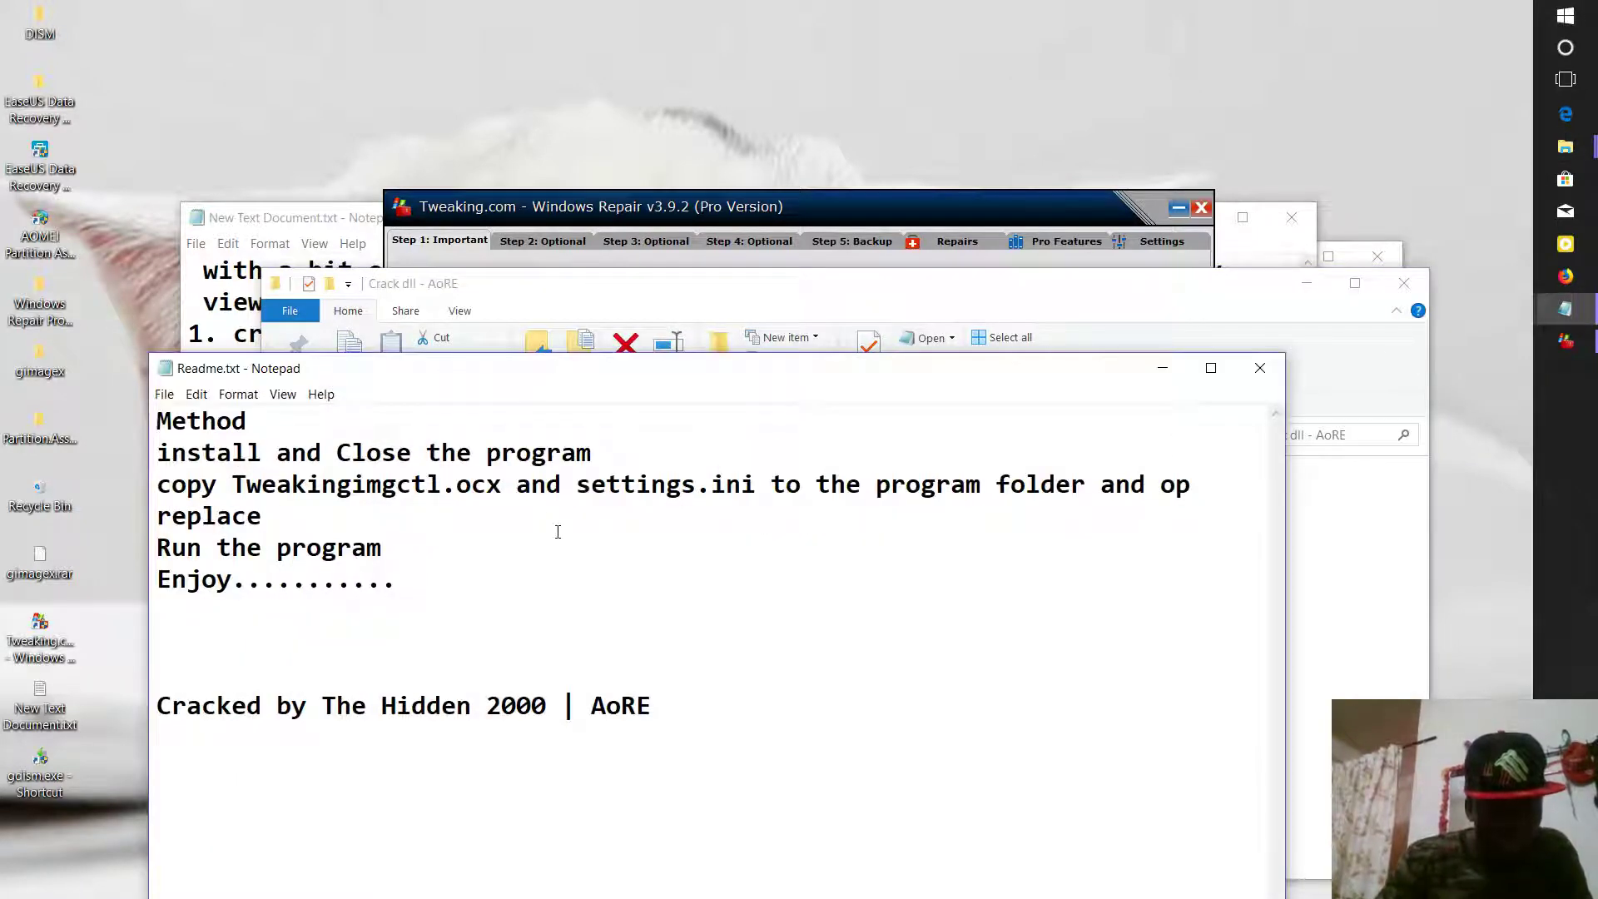
{"action": "left_click", "coordinate": [1257, 372]}
{"action": "left_click", "coordinate": [1565, 341]}
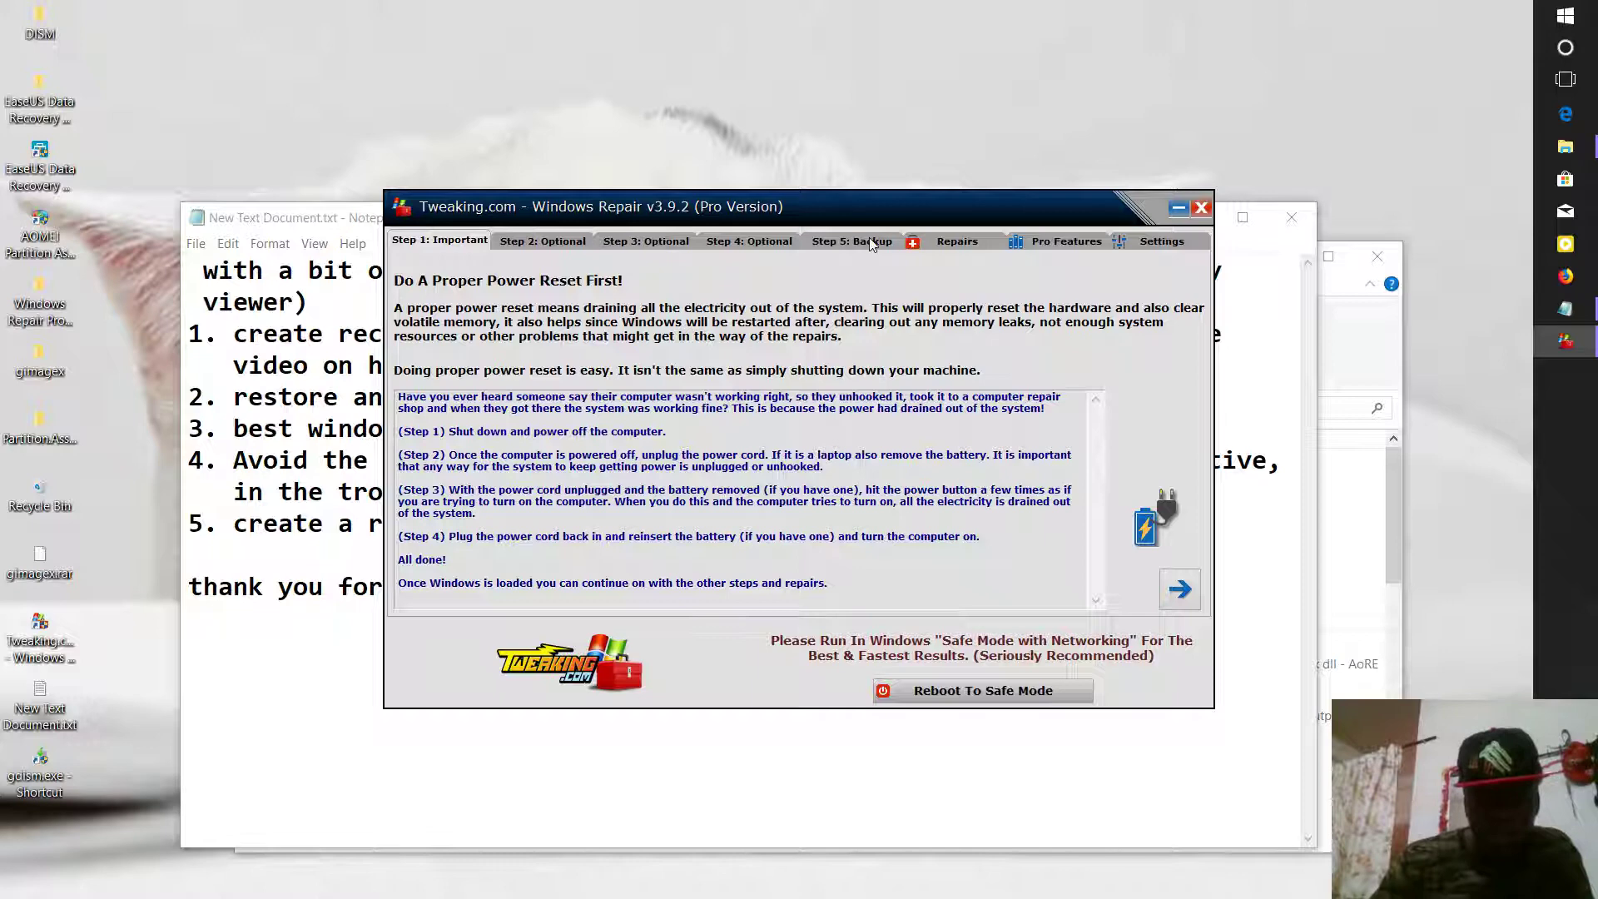
Step: Go to the Repairs tab, choose Open Repairs, then close Windows Repair
{"action": "left_click", "coordinate": [952, 241]}
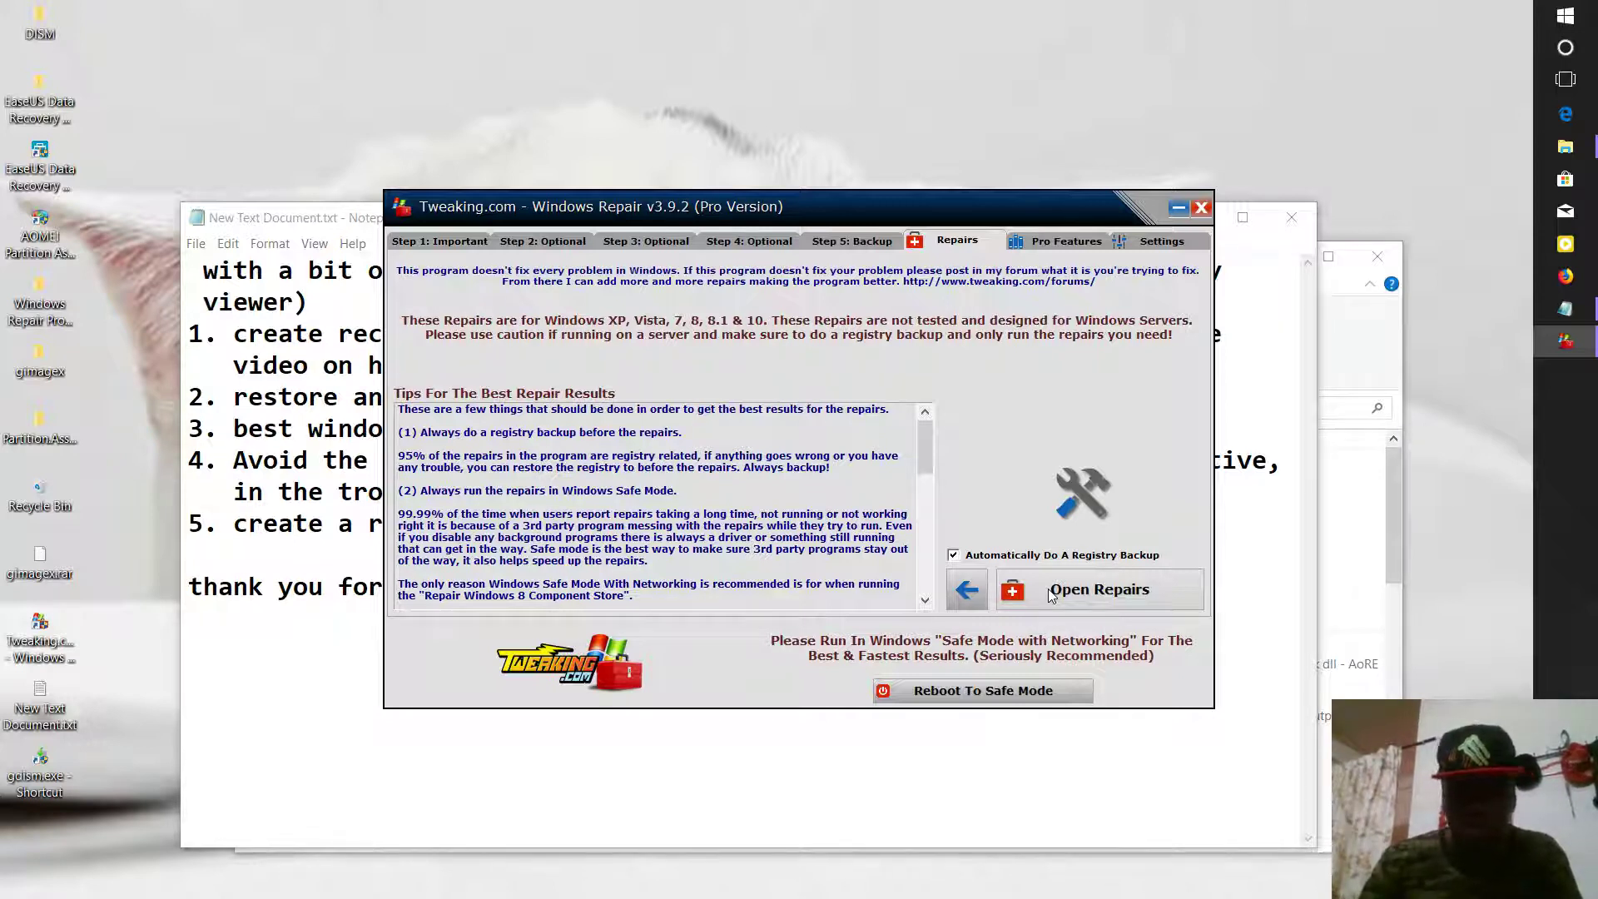
{"action": "left_click", "coordinate": [1050, 593]}
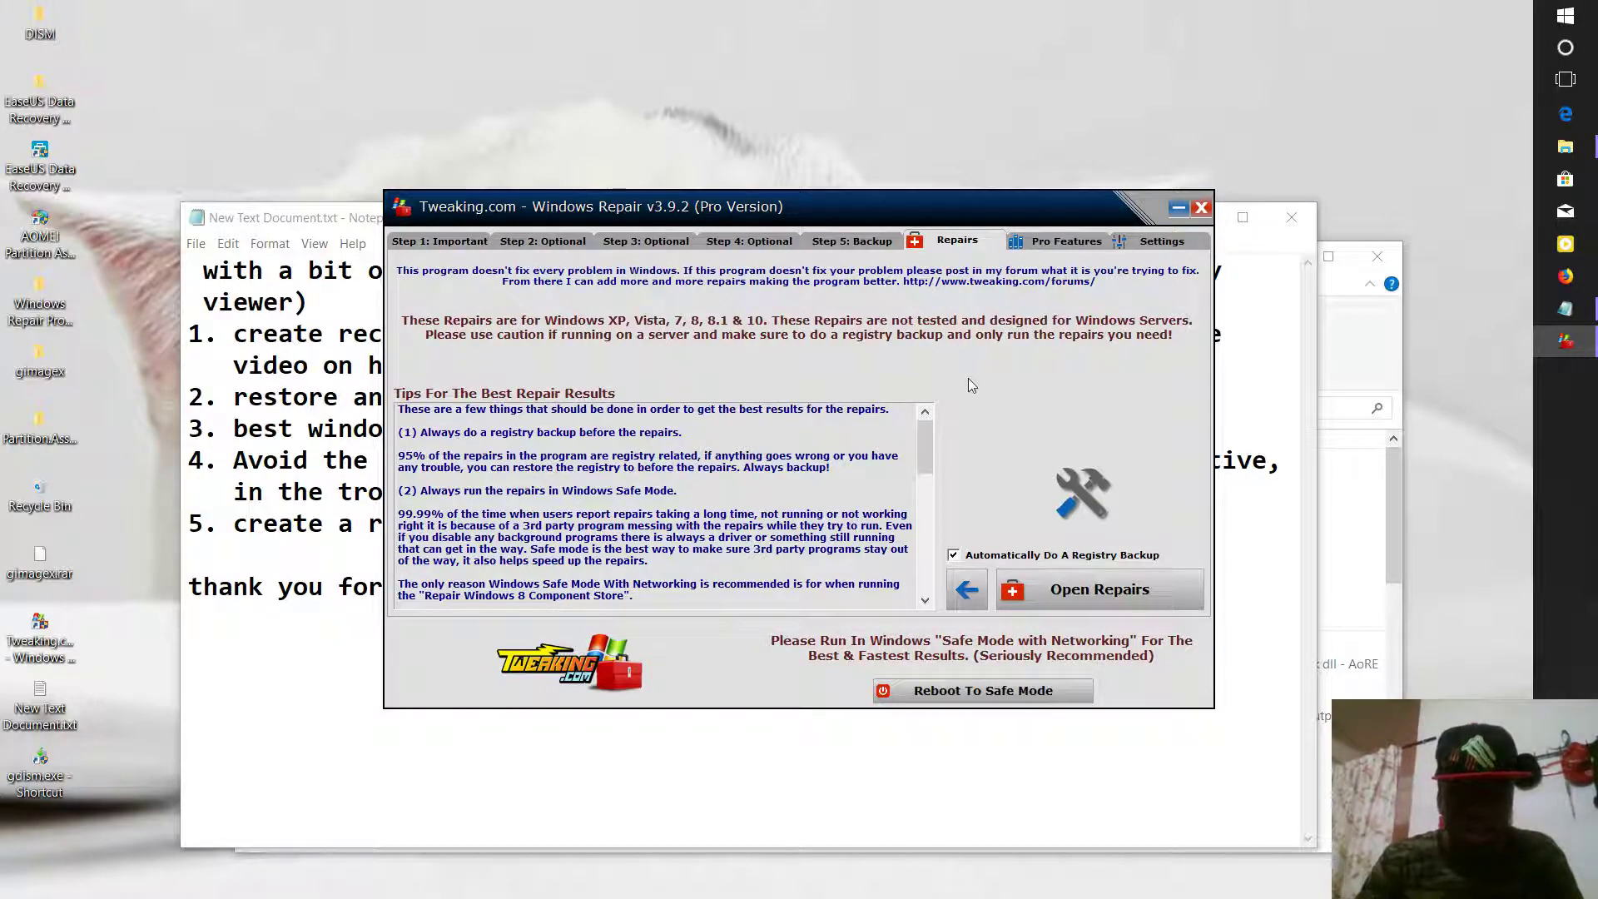
{"action": "left_click", "coordinate": [1203, 209]}
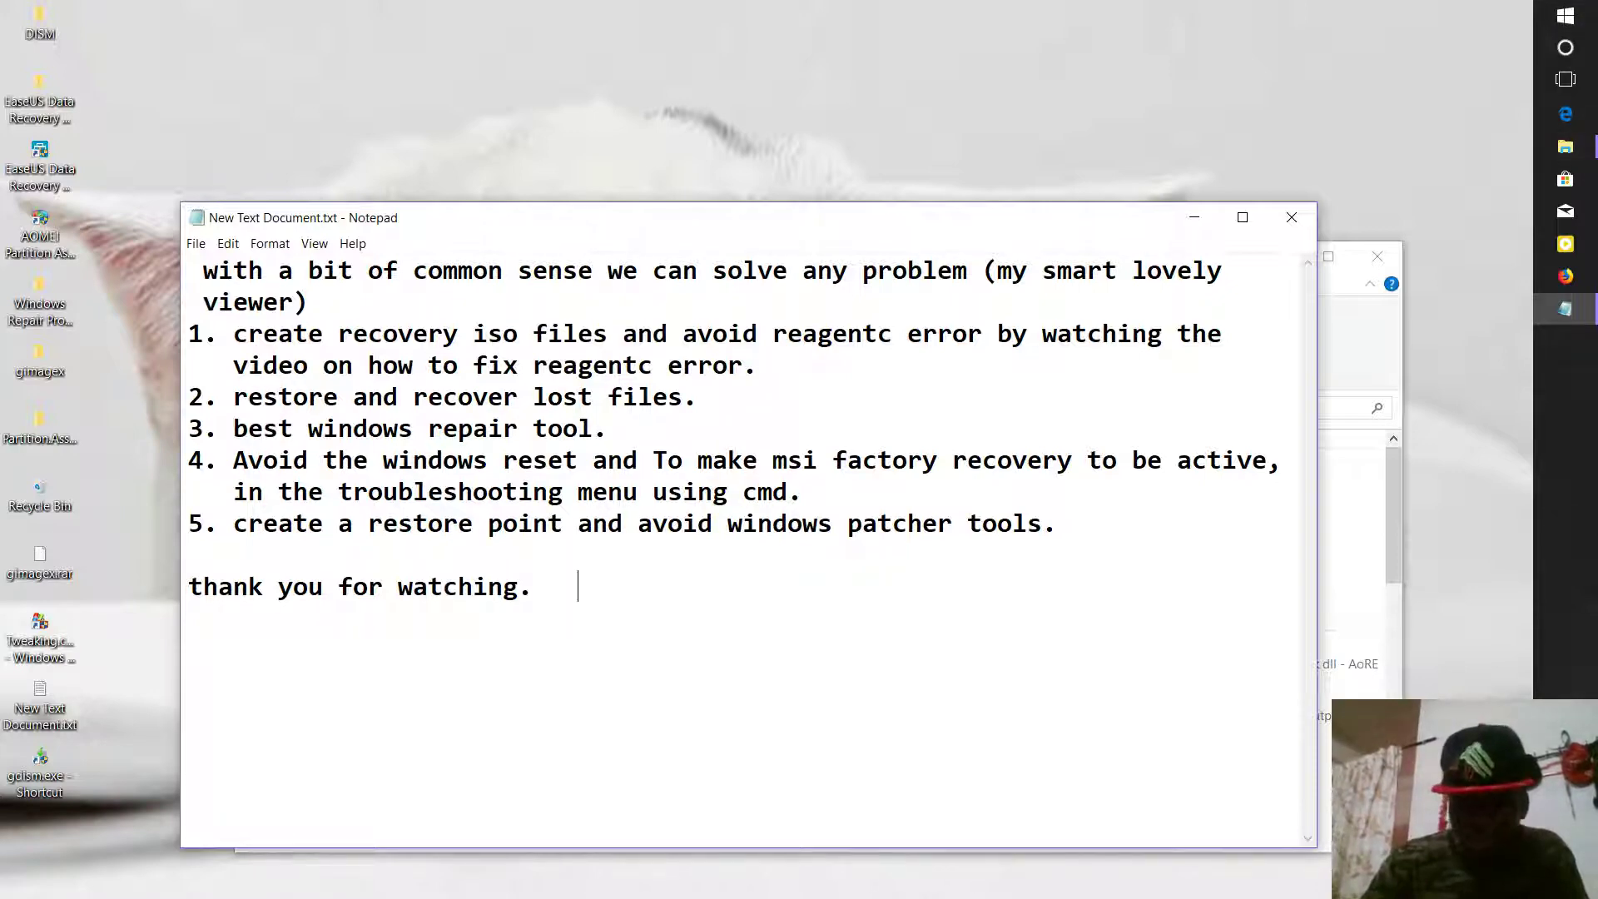
Step: Open All settings from Action Center, then go to Update & security > Recovery
{"action": "key", "text": "super+a"}
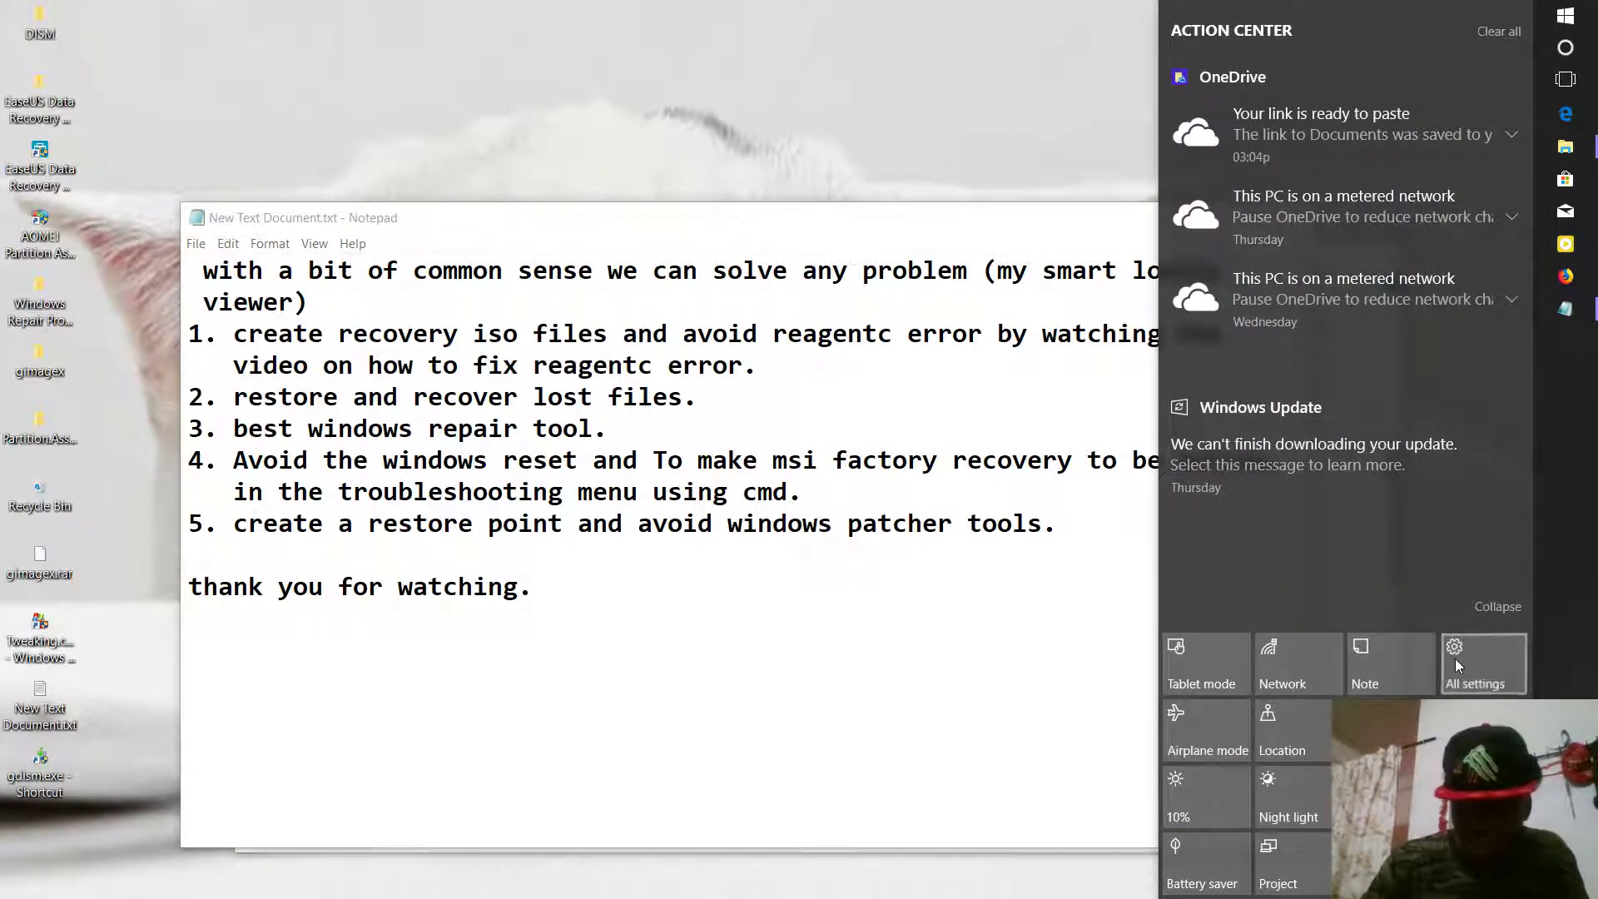
{"action": "left_click", "coordinate": [1455, 658]}
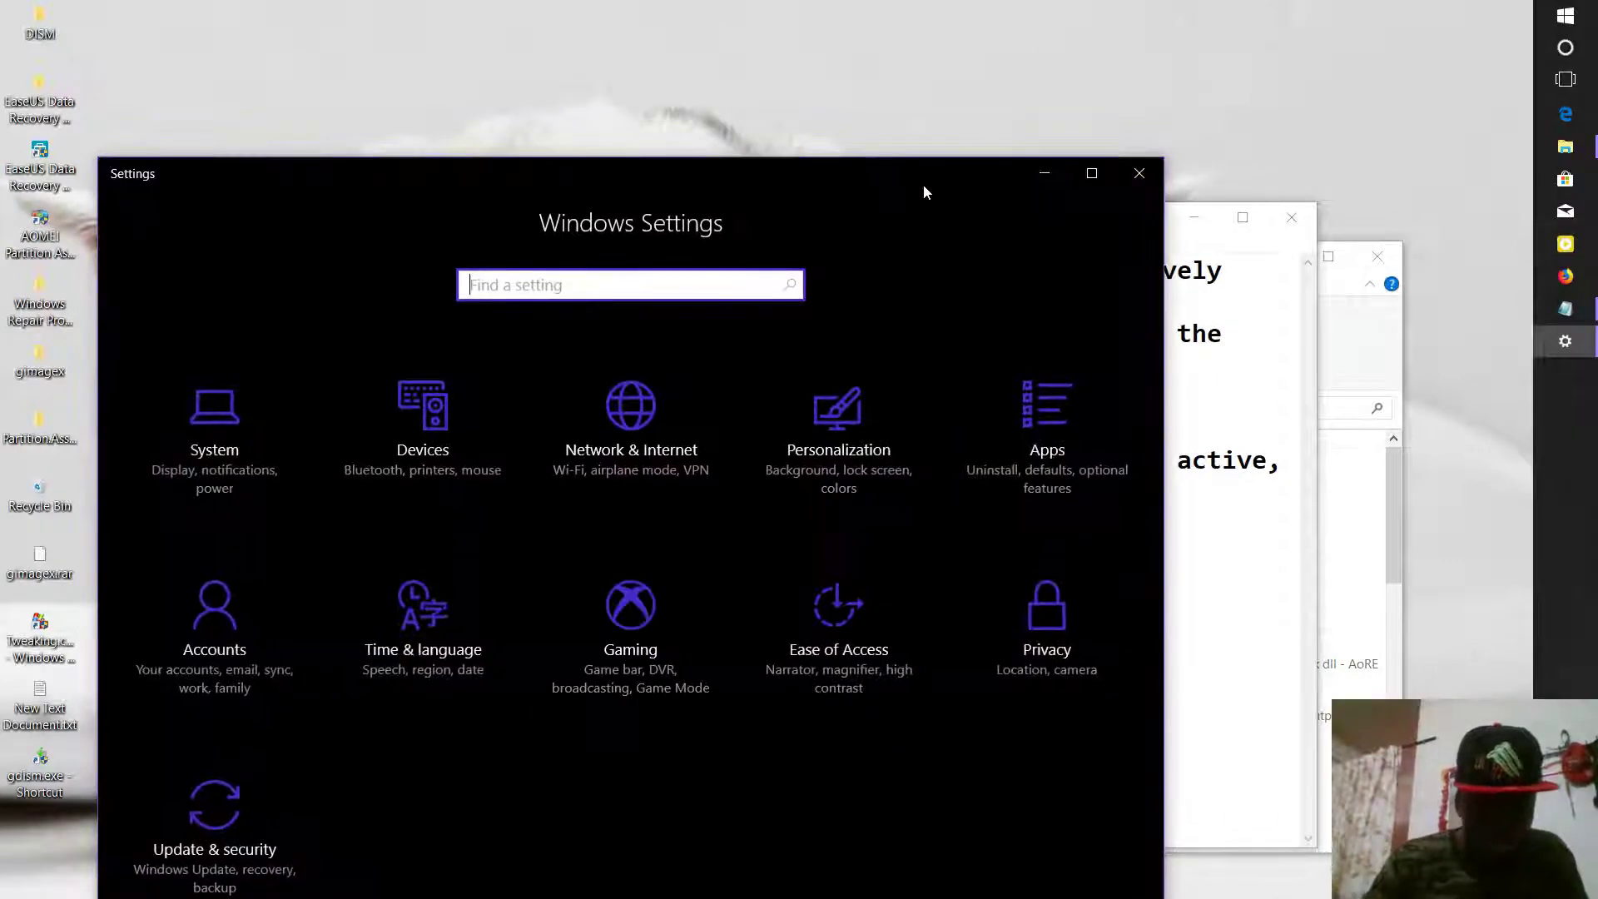
{"action": "left_click_drag", "start_coordinate": [917, 171], "coordinate": [936, 4]}
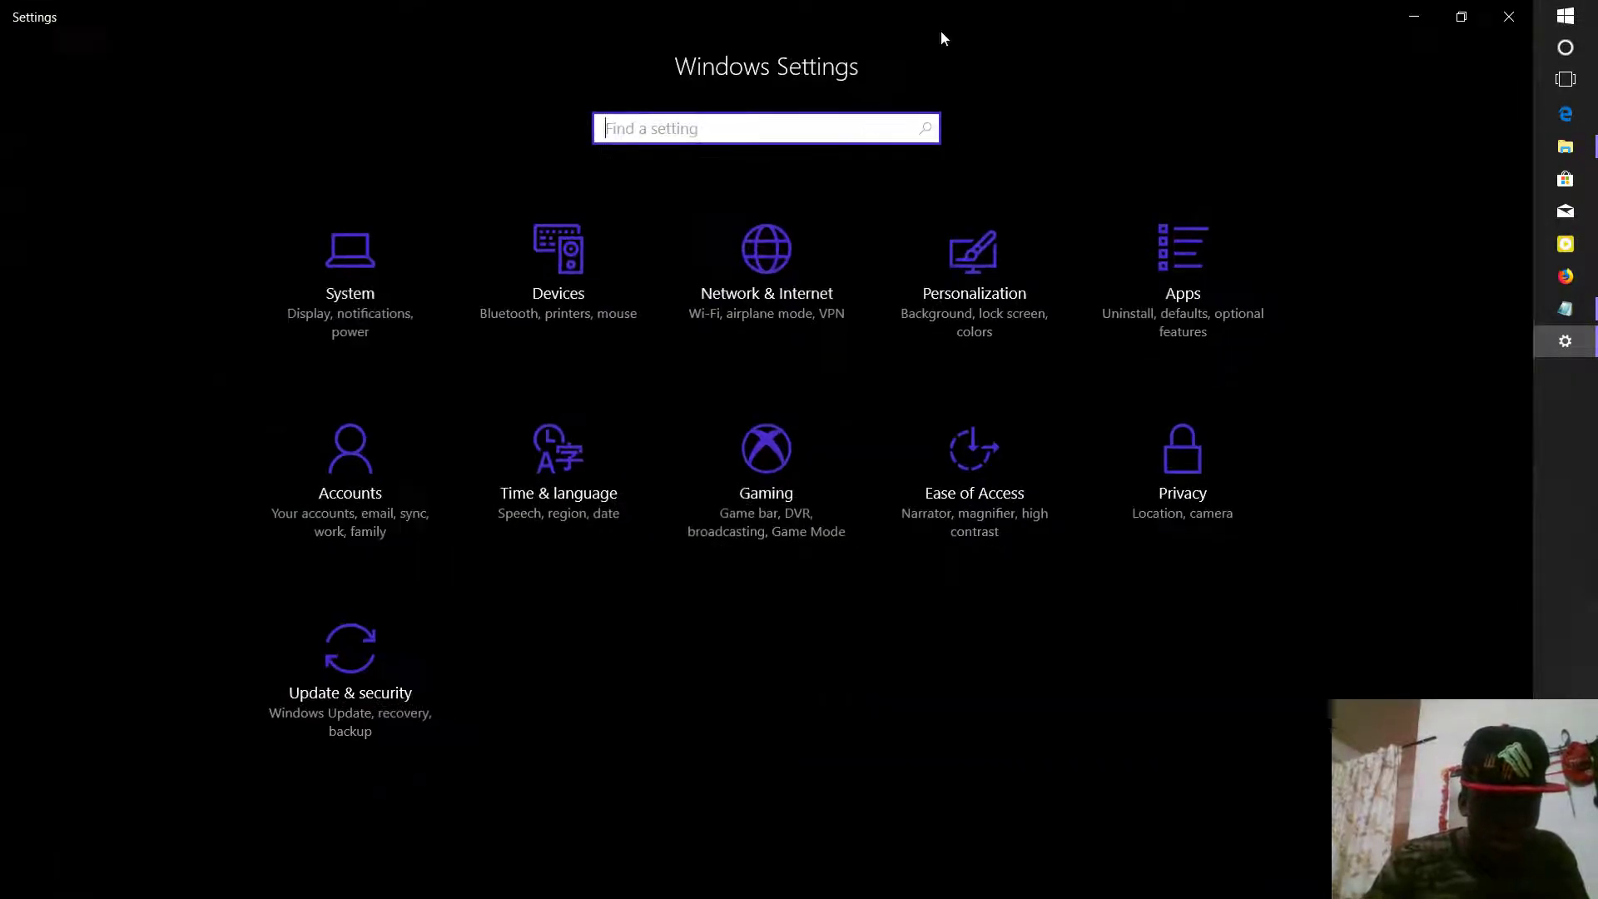
{"action": "left_click", "coordinate": [352, 693]}
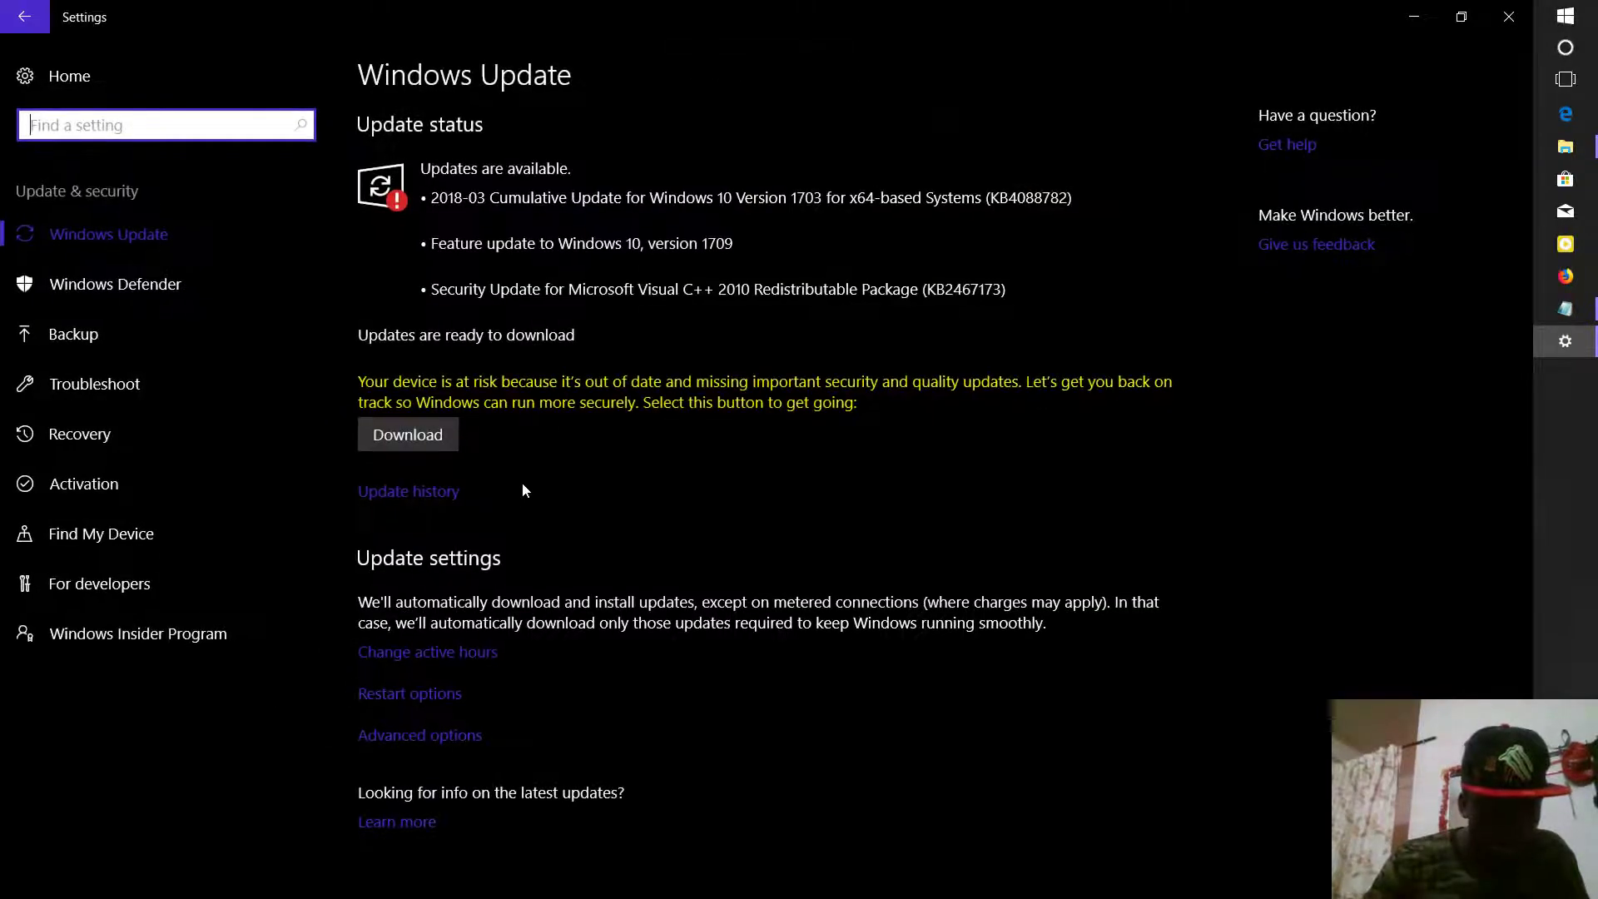
{"action": "left_click", "coordinate": [79, 426]}
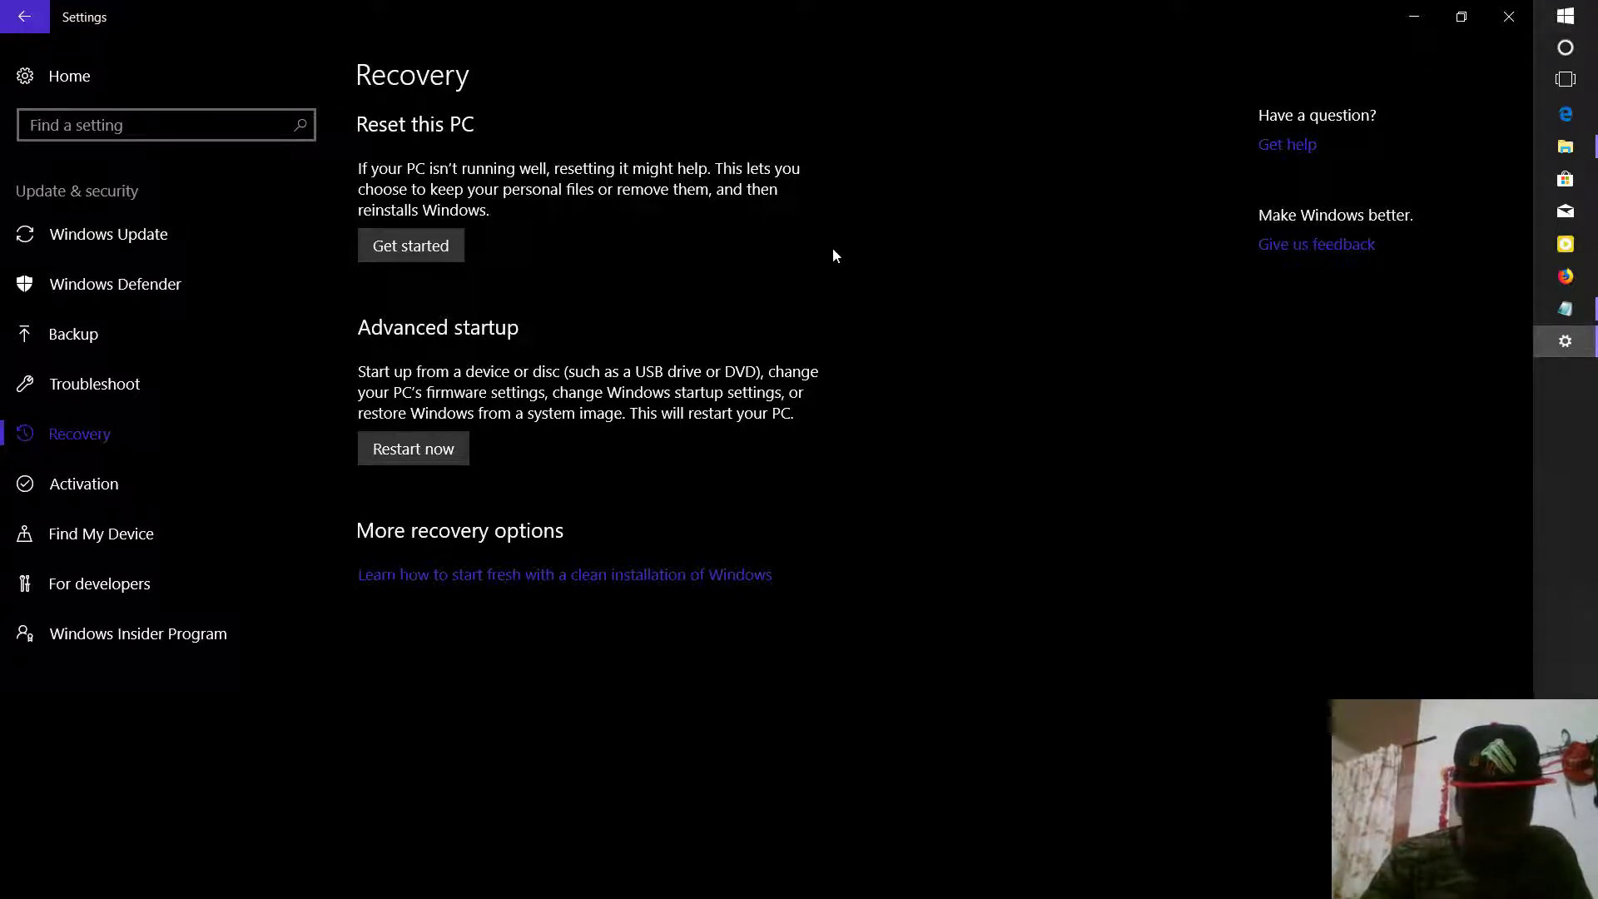
Step: Show the Start menu power options without restarting, then close the Settings window
{"action": "left_click", "coordinate": [1565, 16]}
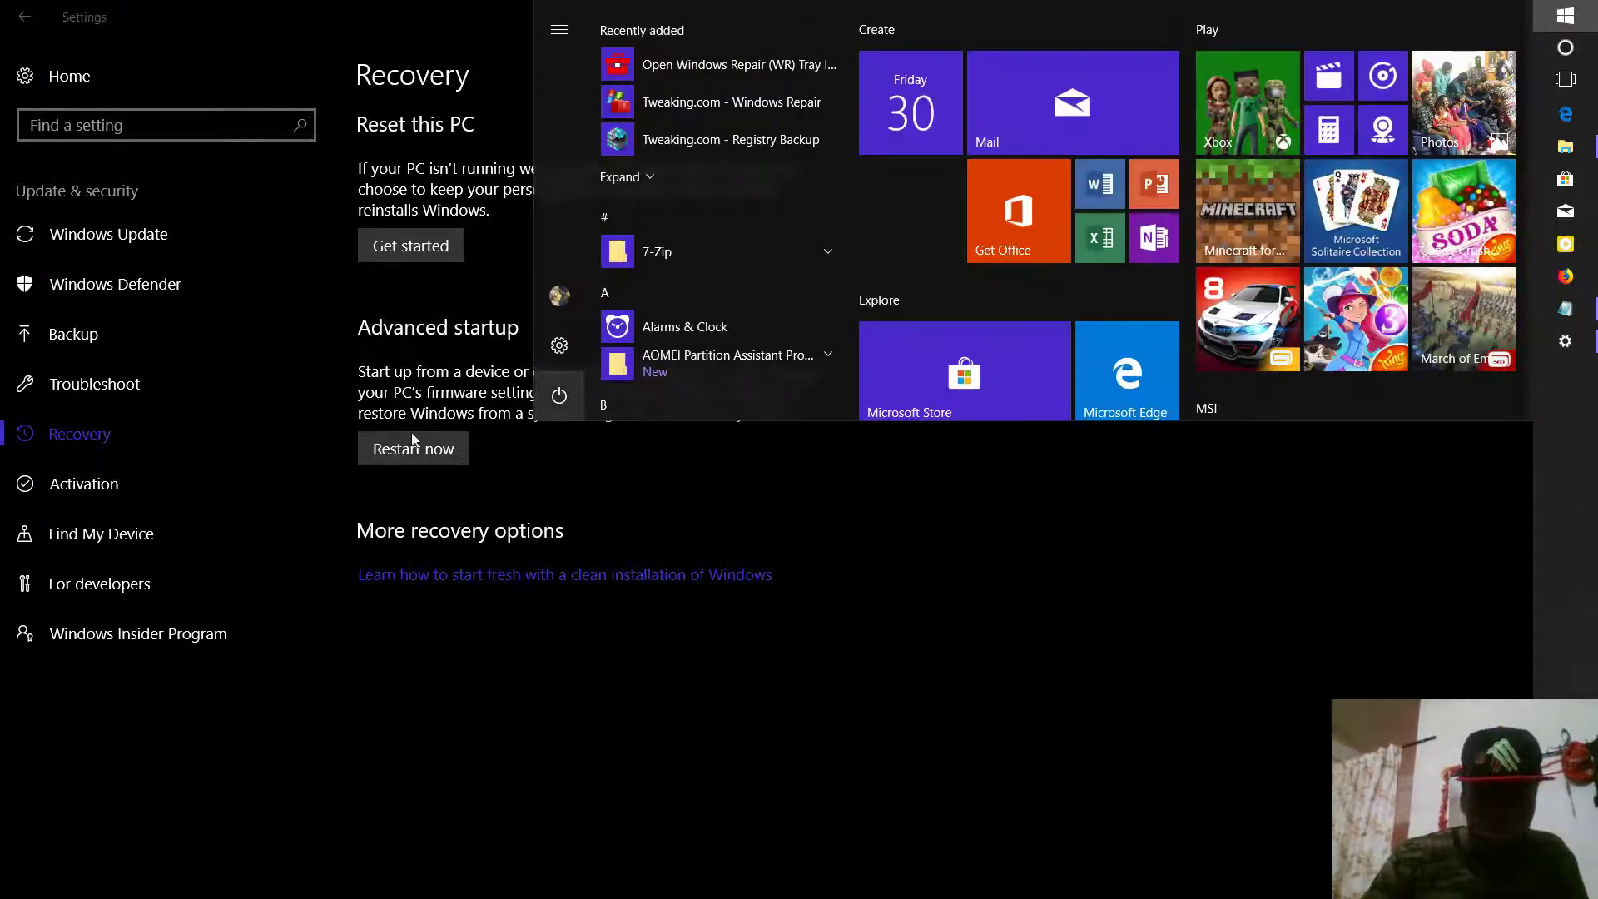
{"action": "left_click", "coordinate": [561, 393]}
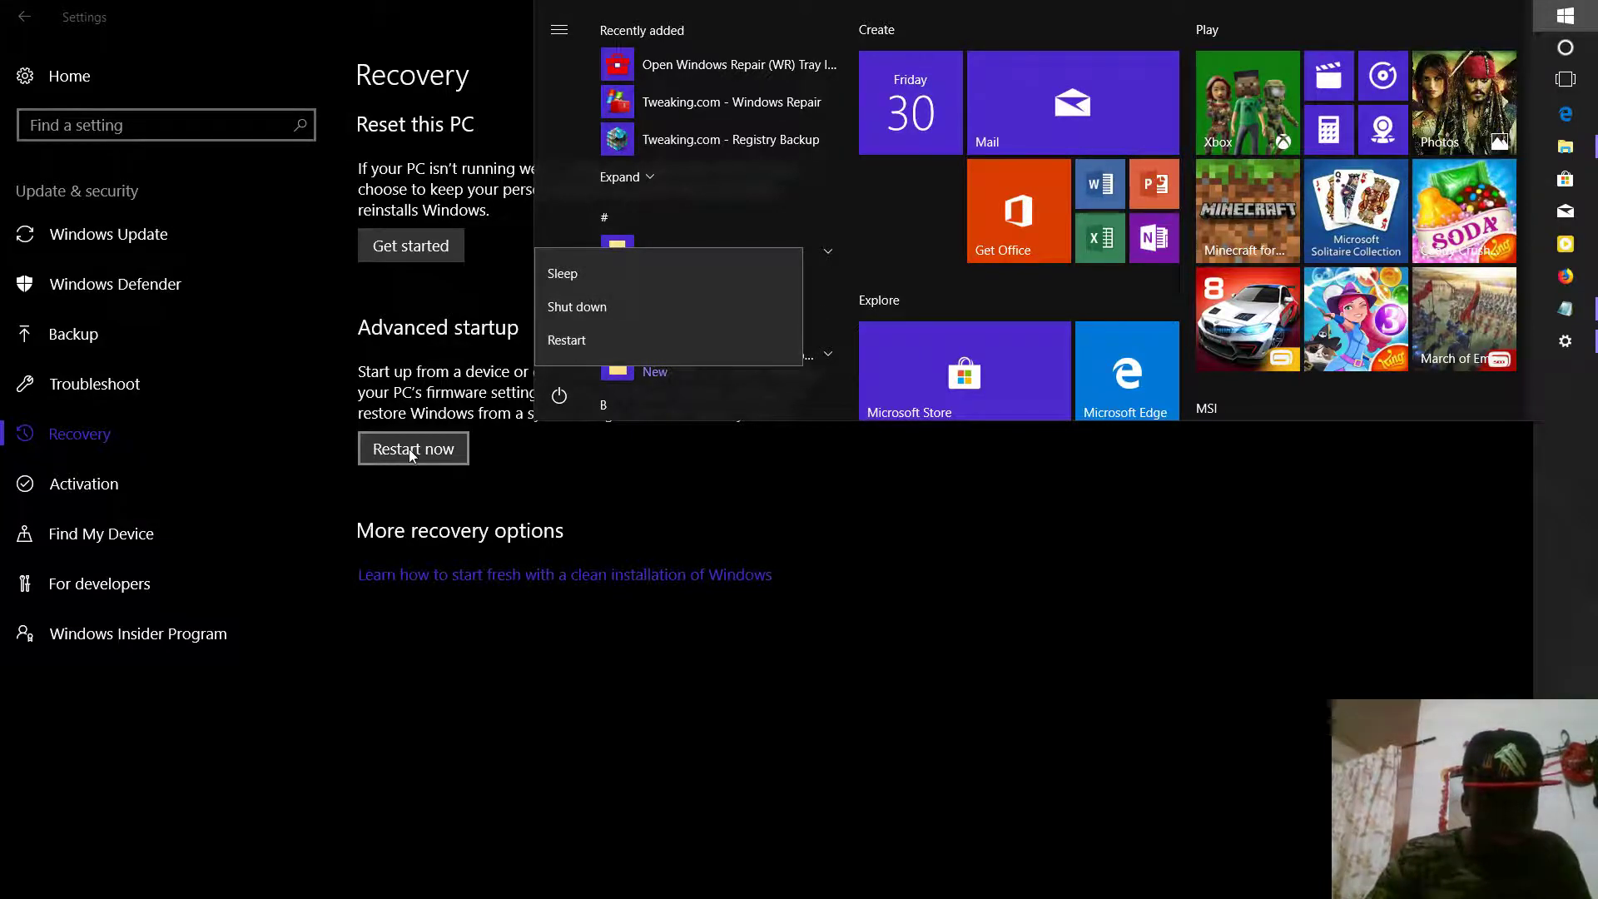
{"action": "left_click", "coordinate": [622, 449]}
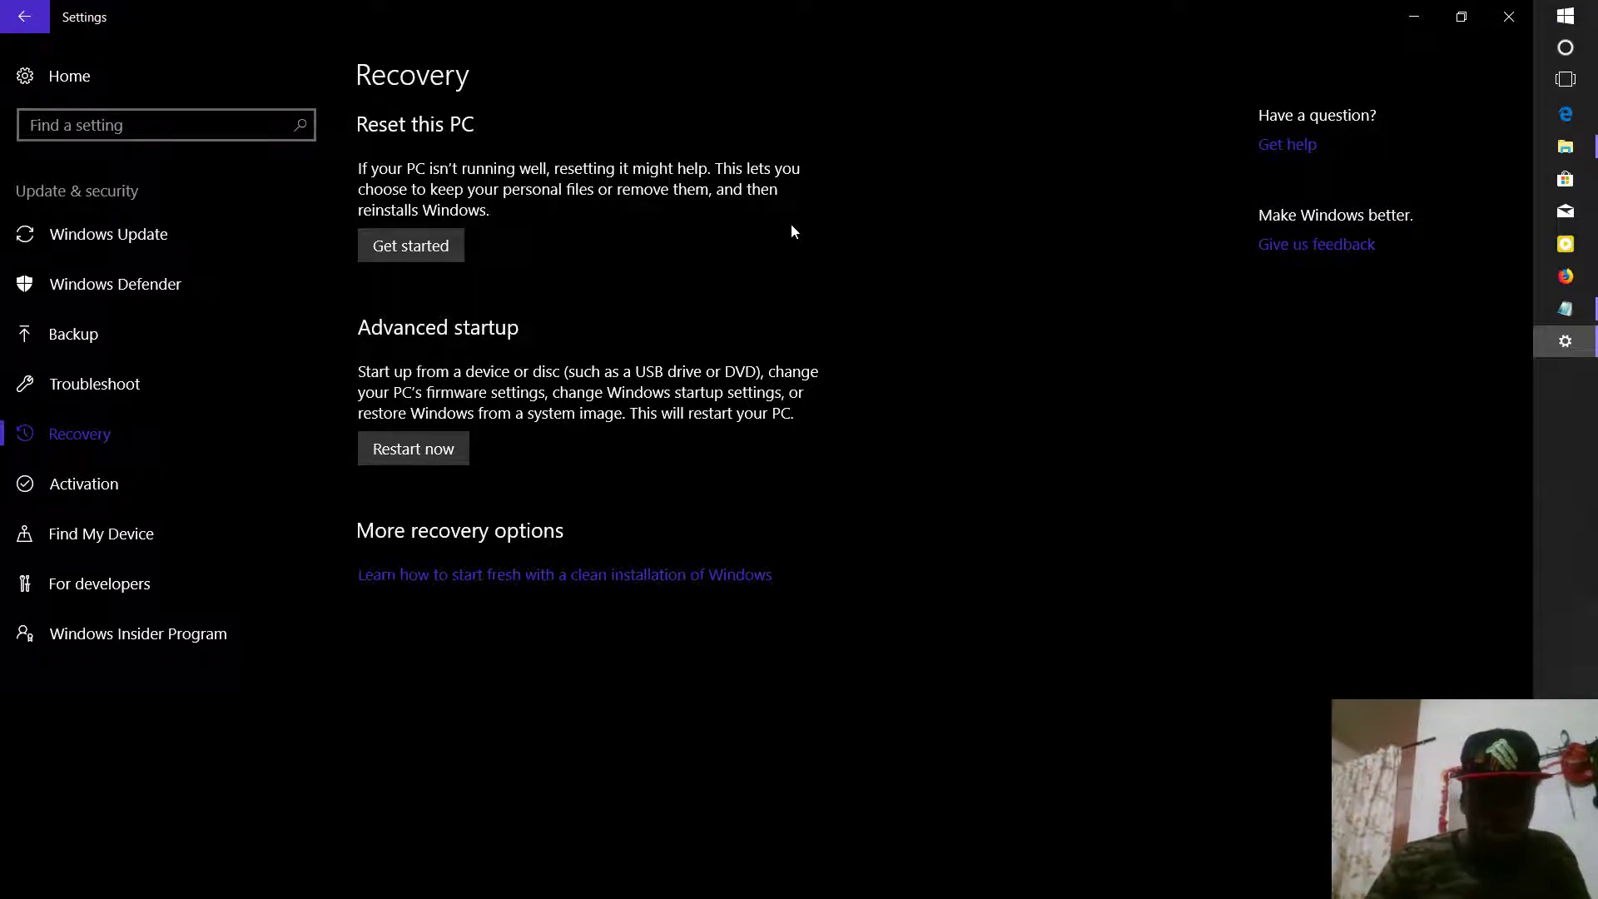
{"action": "left_click", "coordinate": [1509, 15]}
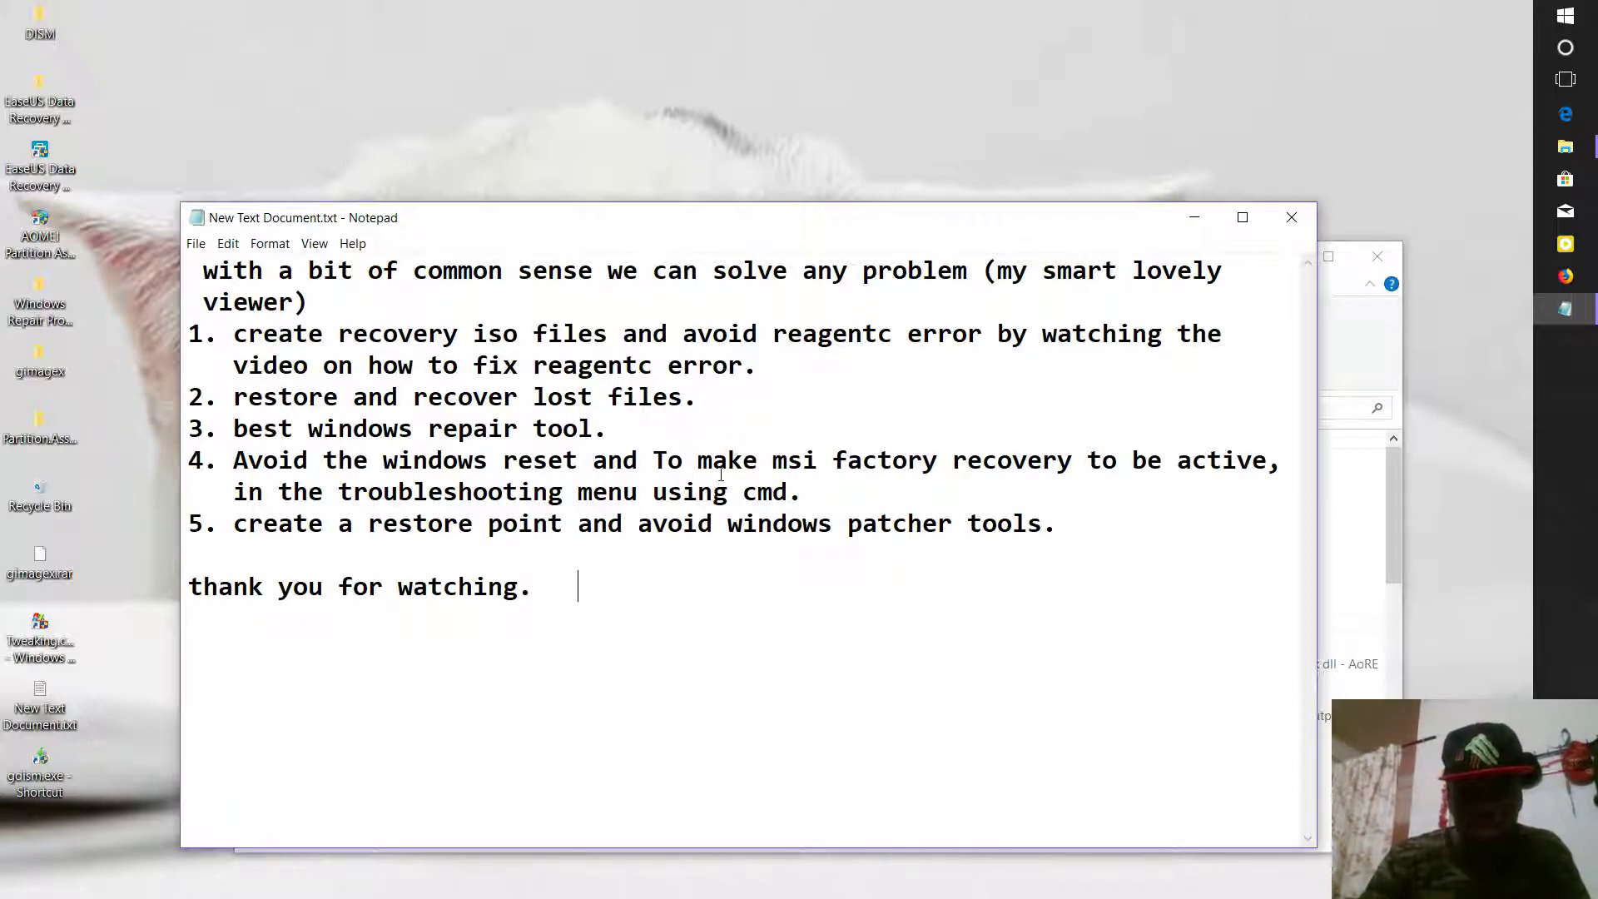
Step: Select 'msi factory recovery' in tip 4, then launch AOMEI Partition Assistant from the desktop
{"action": "left_click_drag", "start_coordinate": [772, 462], "coordinate": [1076, 464]}
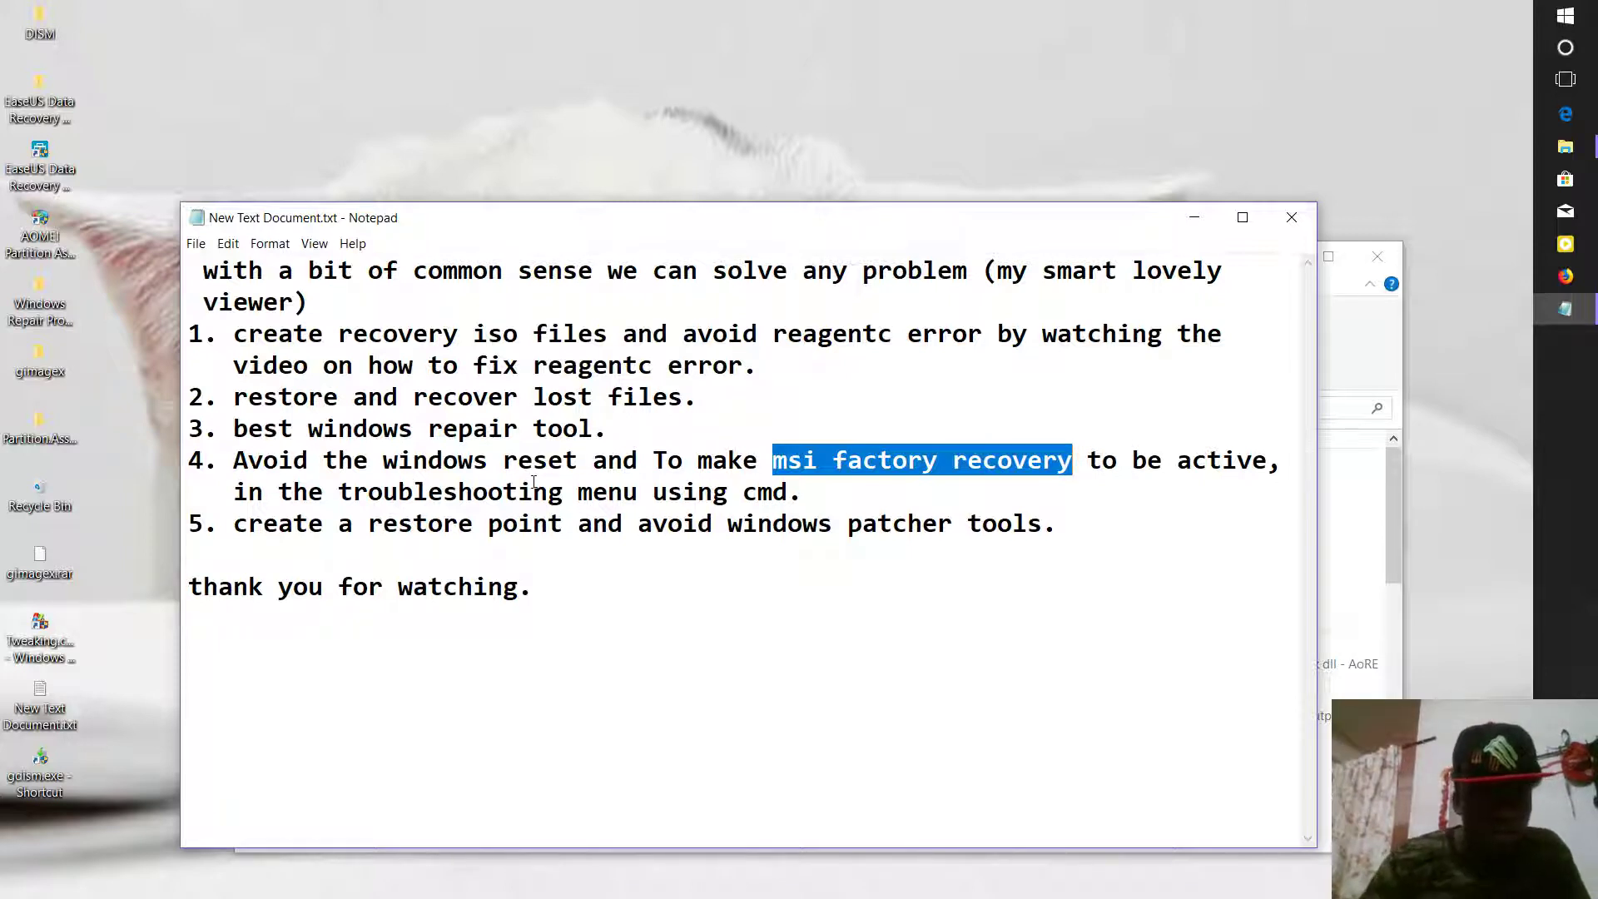
{"action": "left_click", "coordinate": [45, 233]}
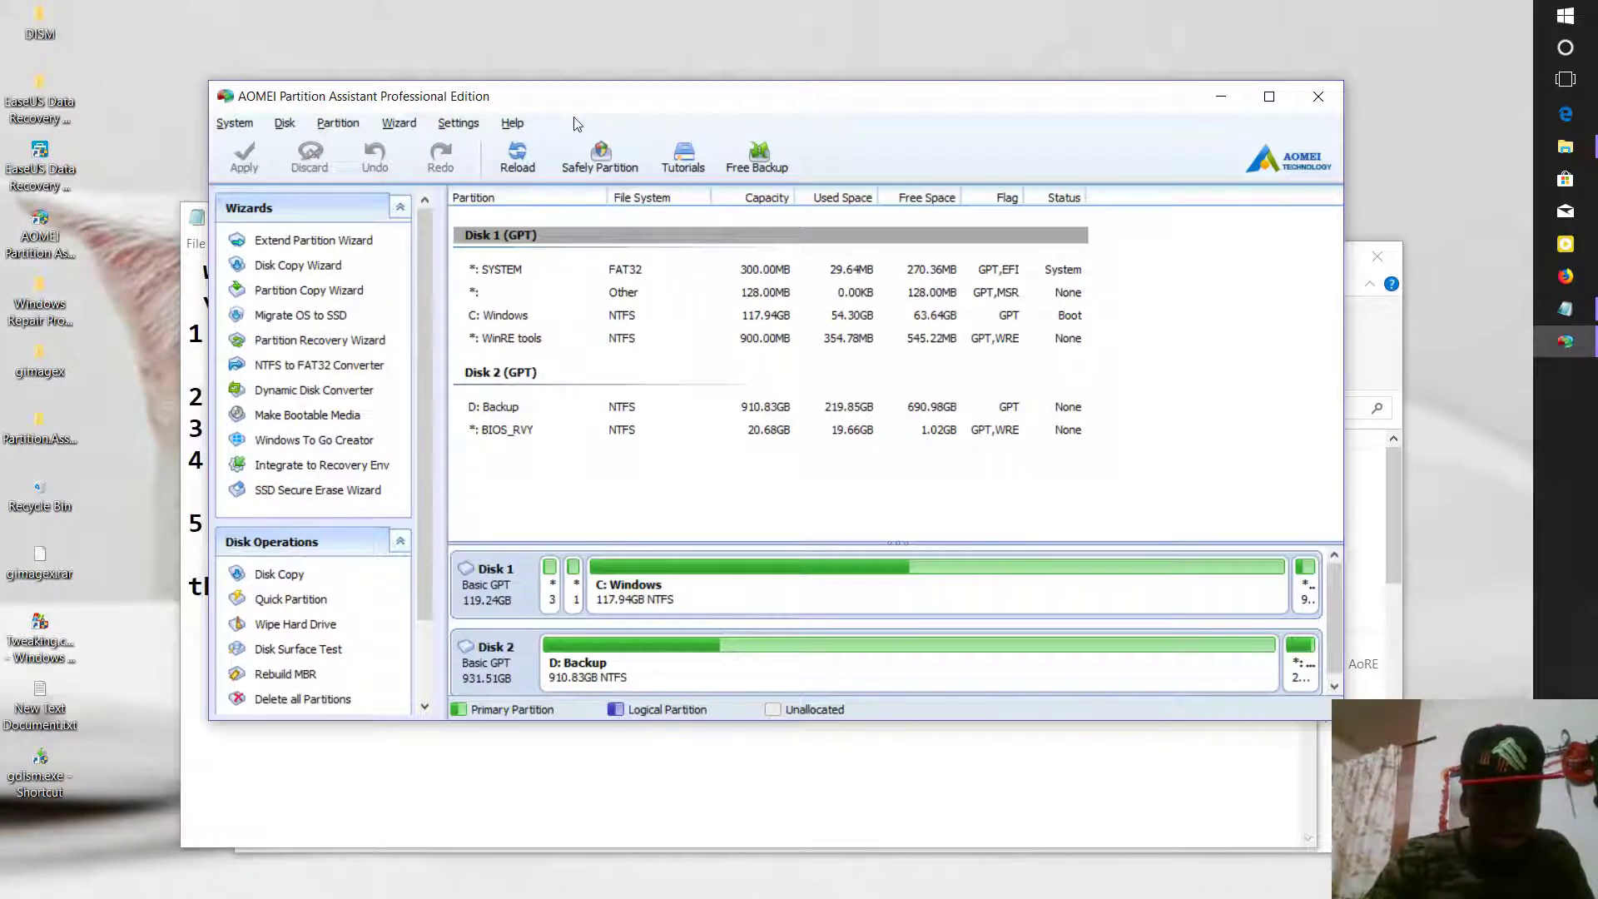
{"action": "left_click", "coordinate": [476, 123]}
{"action": "left_click", "coordinate": [481, 147]}
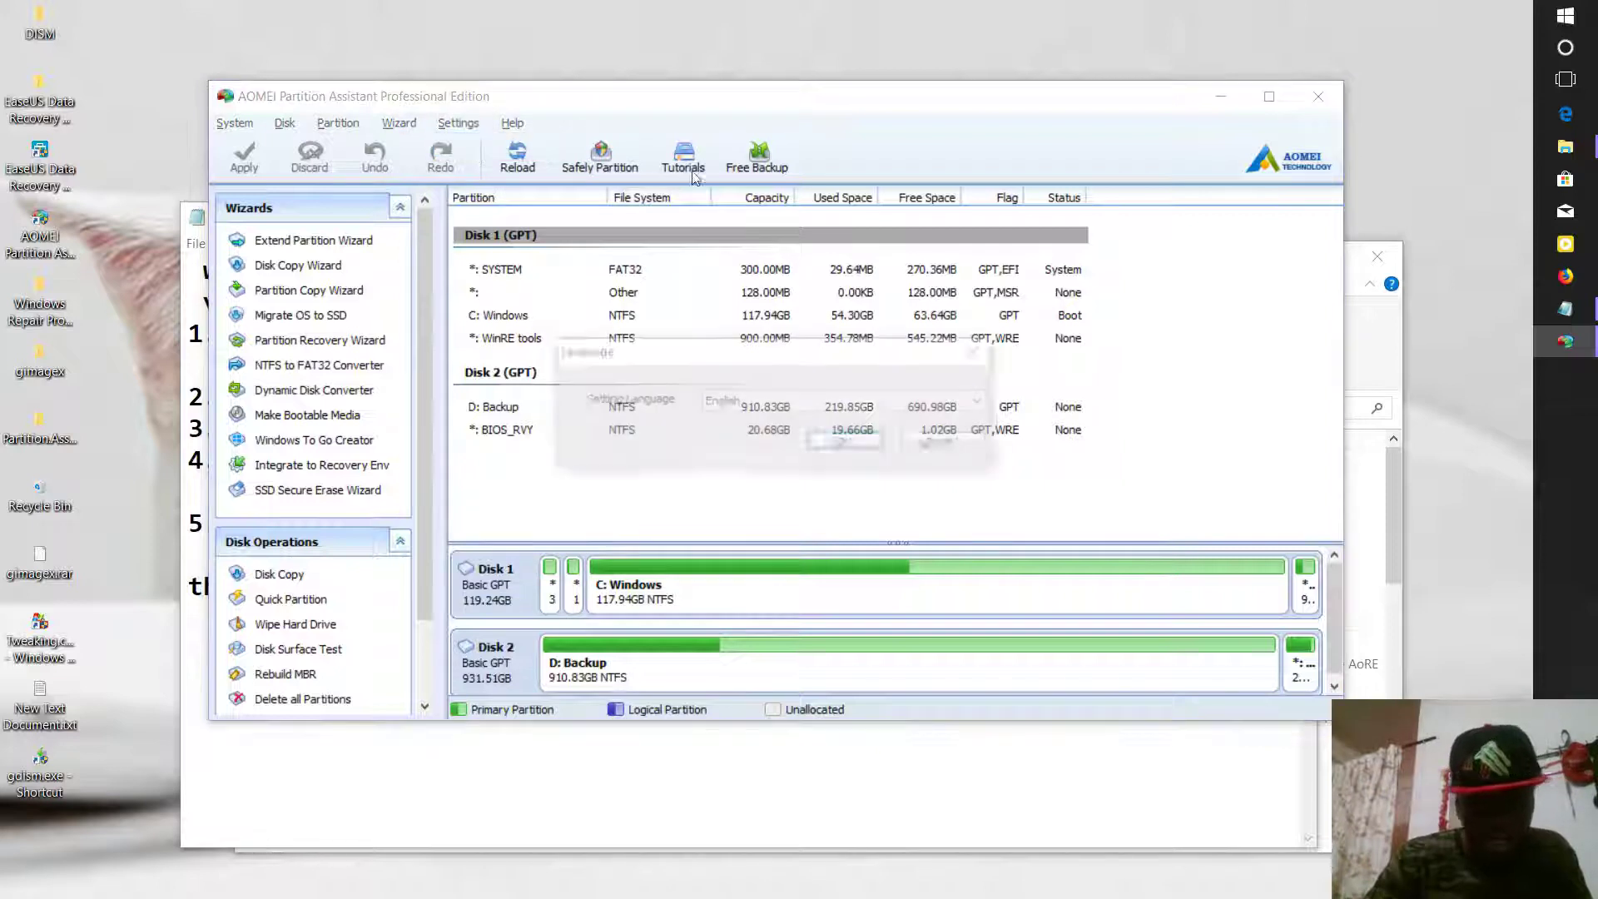
{"action": "left_click", "coordinate": [822, 407]}
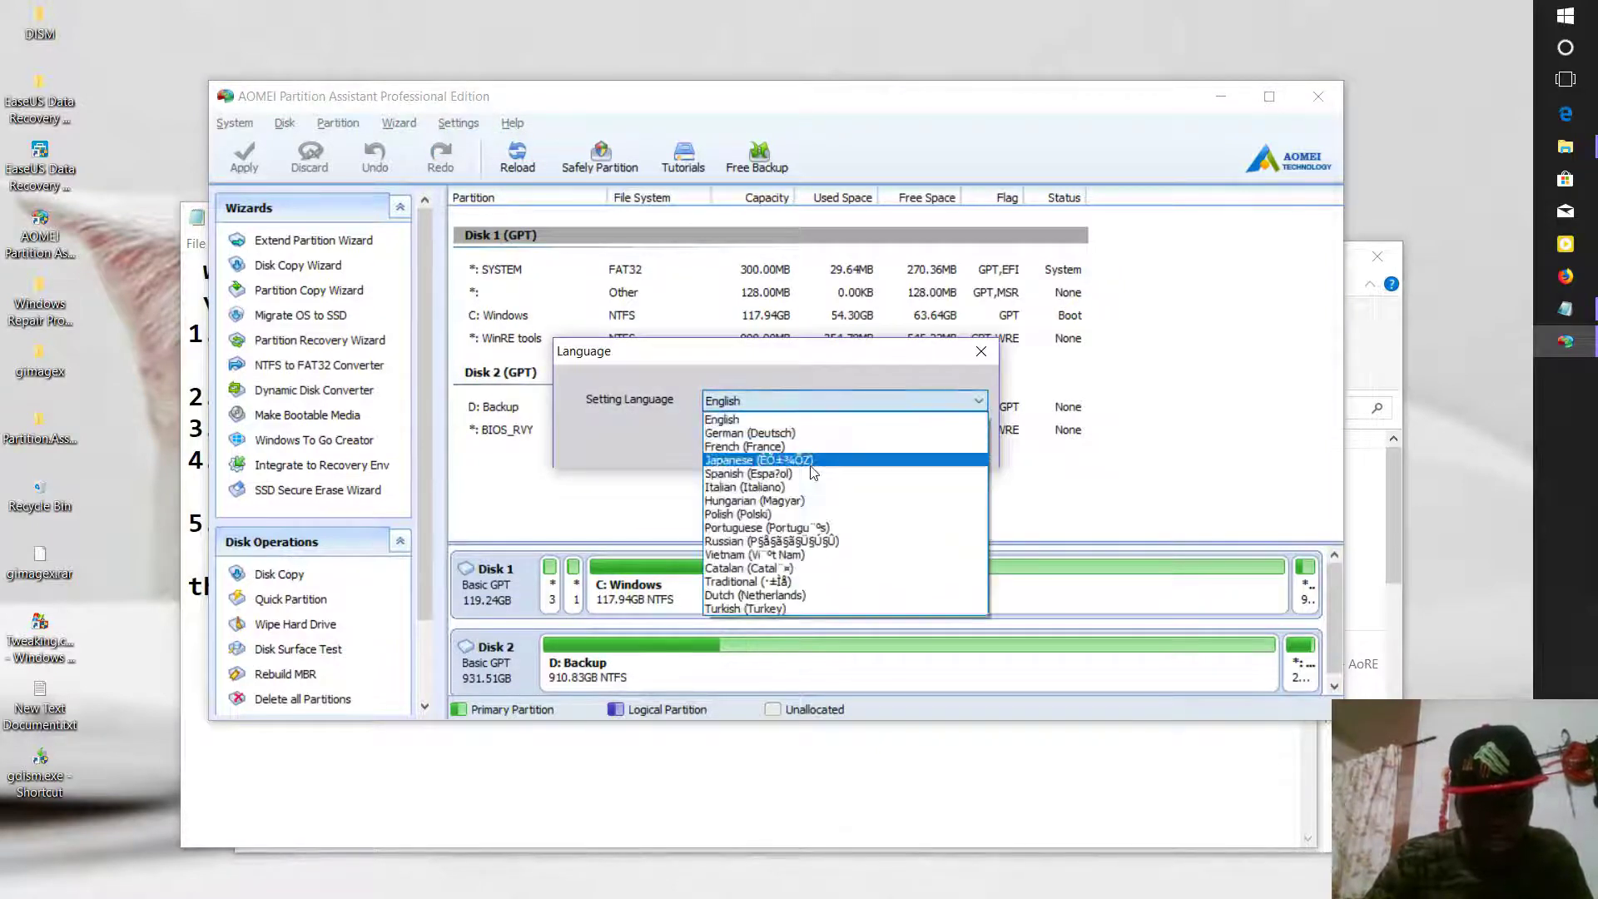
{"action": "left_click", "coordinate": [798, 403]}
{"action": "left_click", "coordinate": [843, 446]}
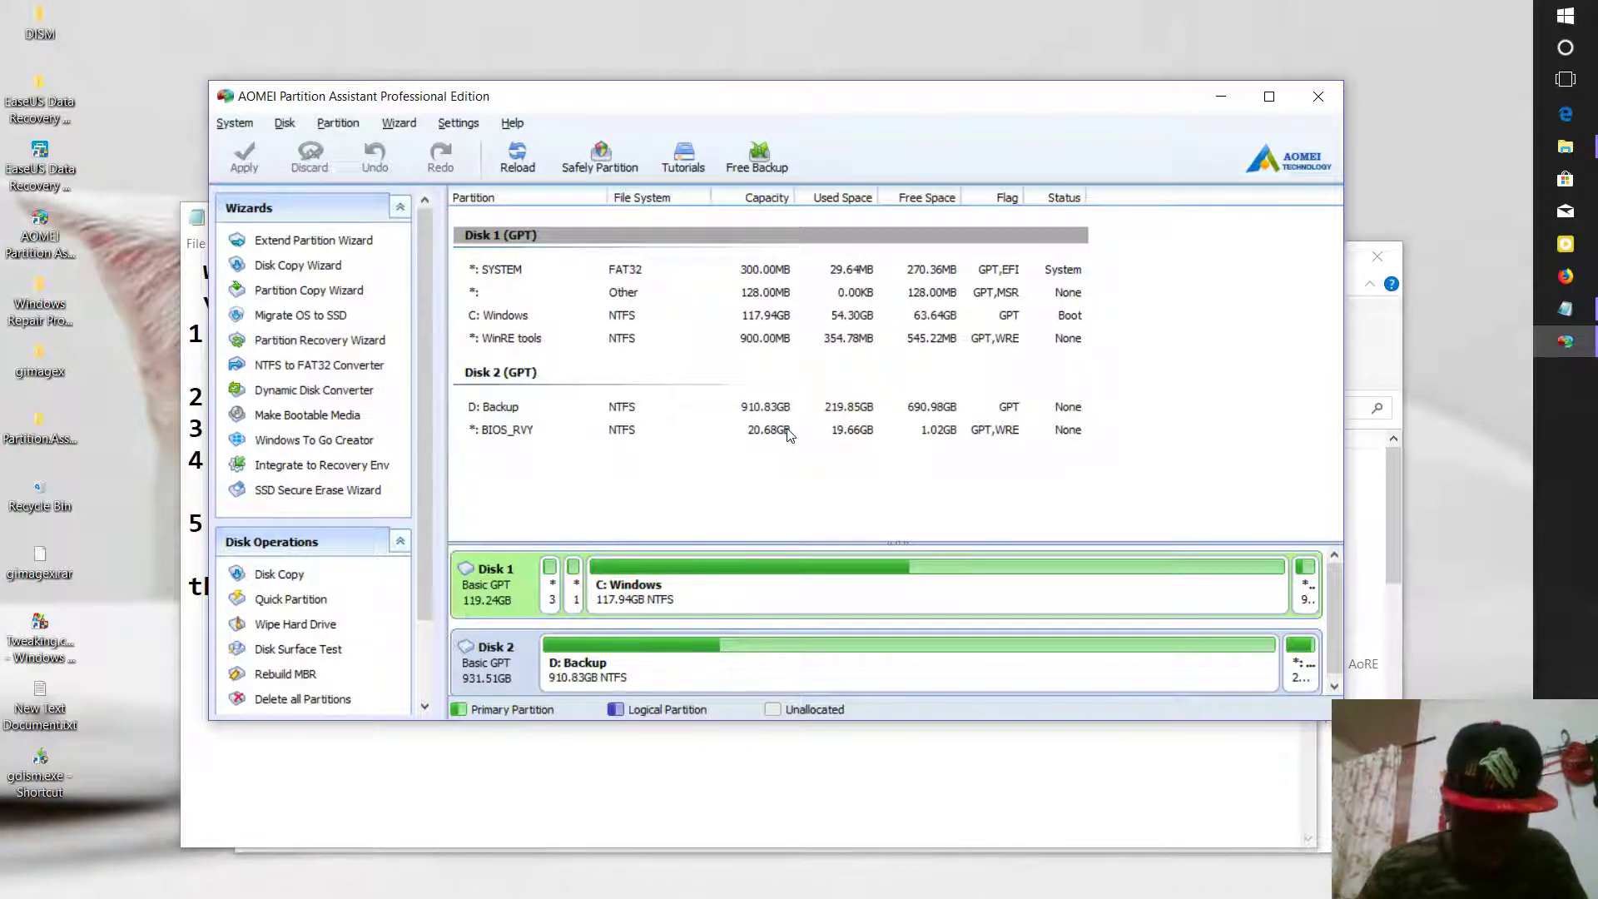
Step: Assign drive letter E: to the BIOS_RVY partition via Advanced > Change Drive Letter
{"action": "left_click", "coordinate": [491, 436]}
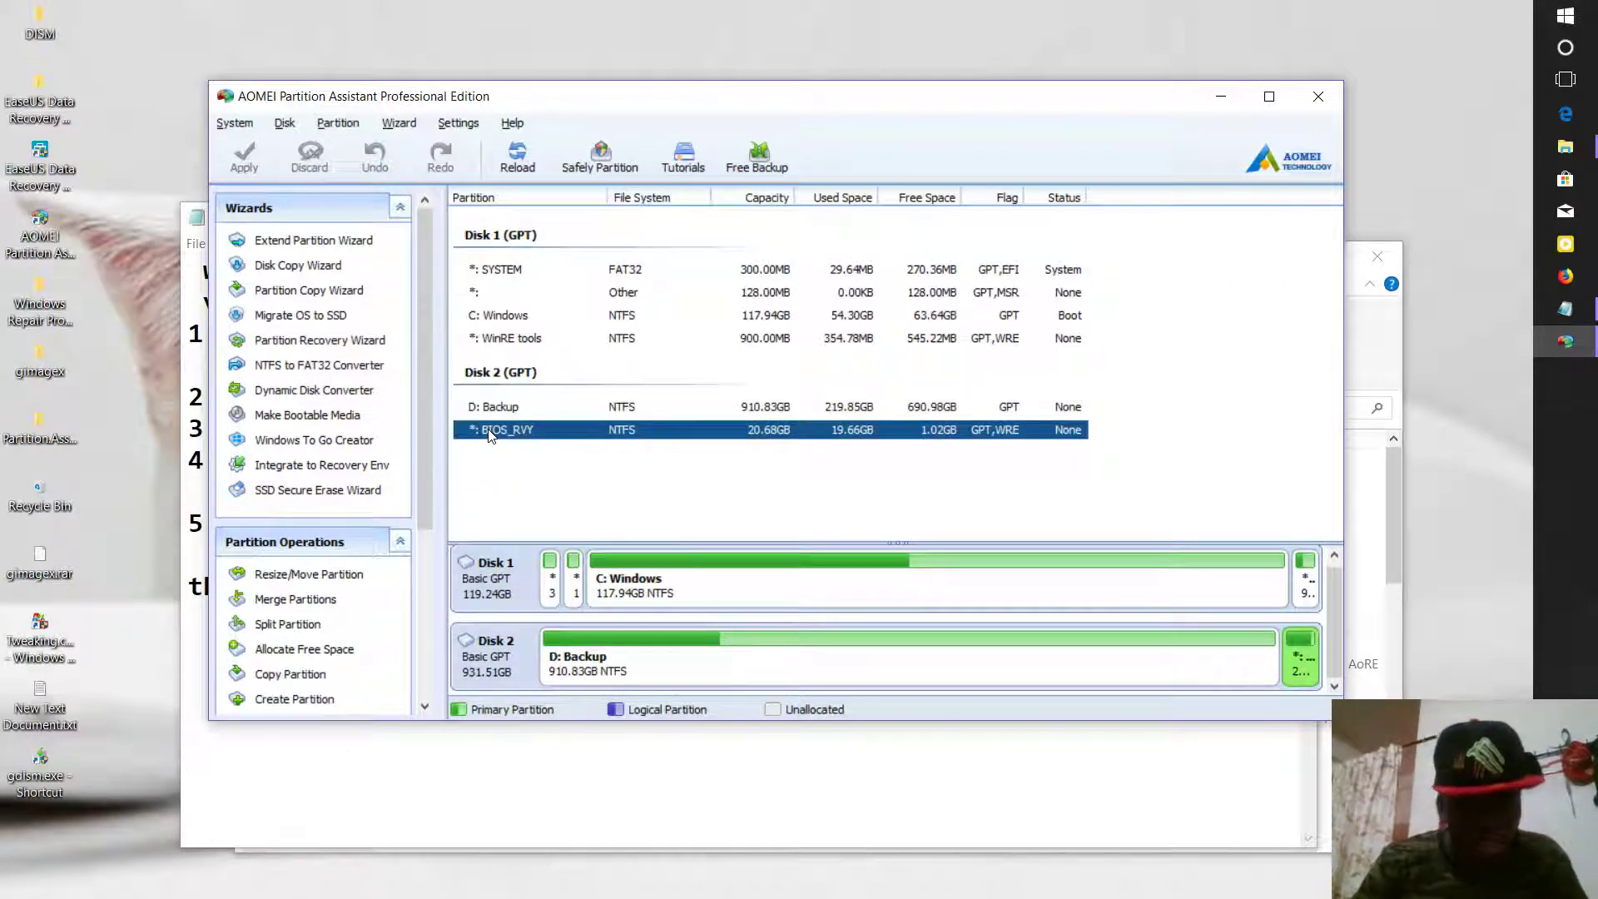
{"action": "right_click", "coordinate": [491, 436]}
{"action": "mouse_move", "coordinate": [563, 709]}
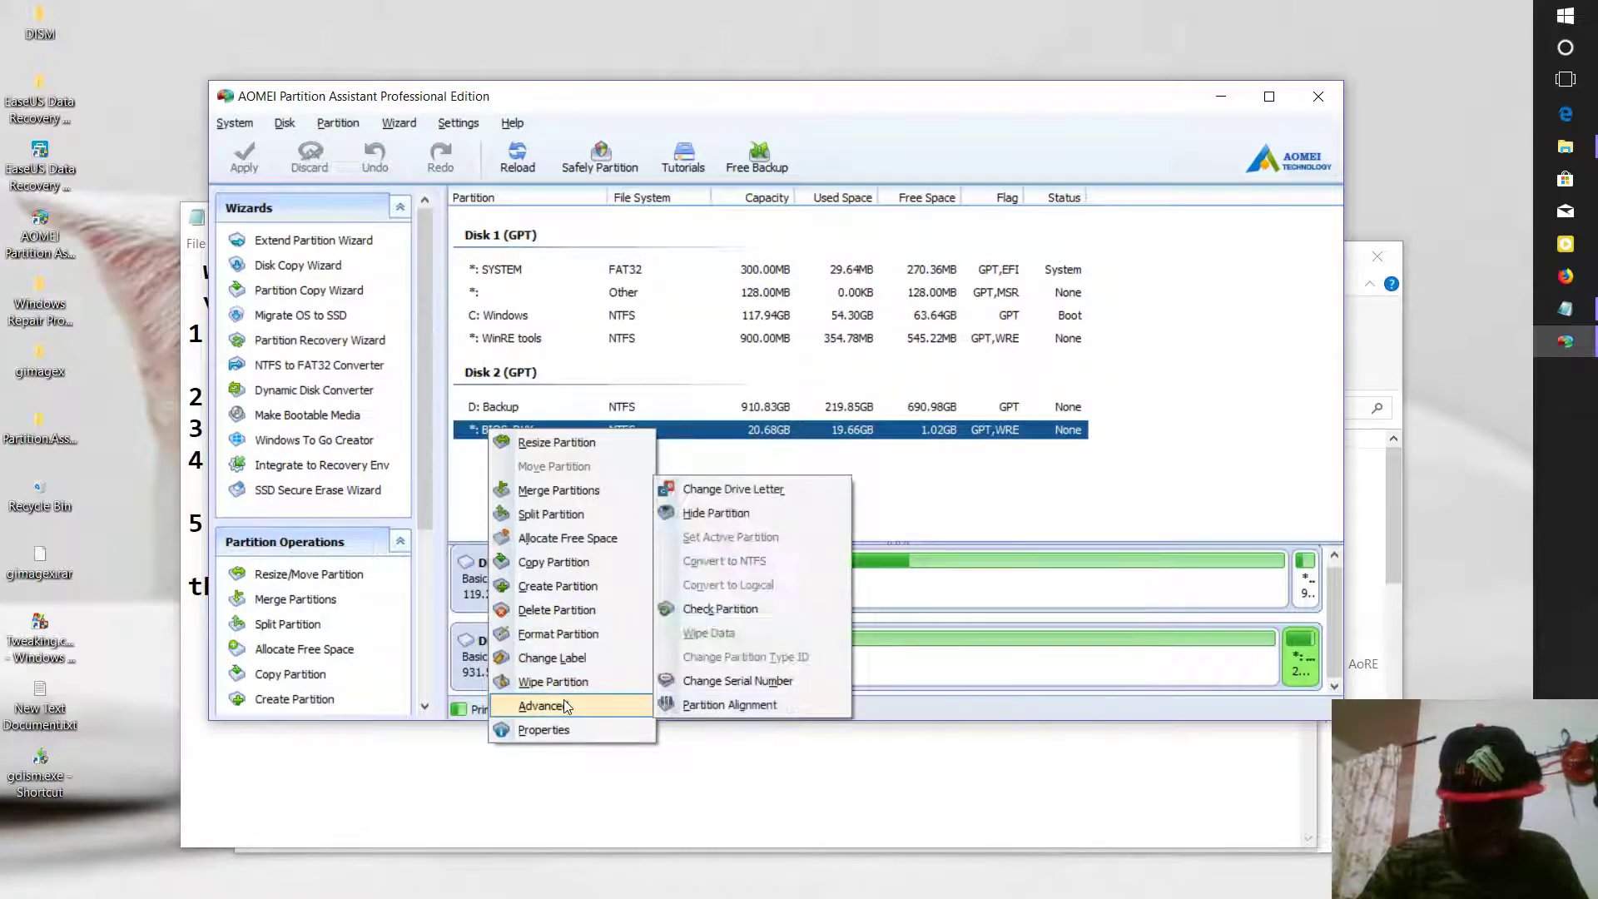
{"action": "left_click", "coordinate": [705, 491]}
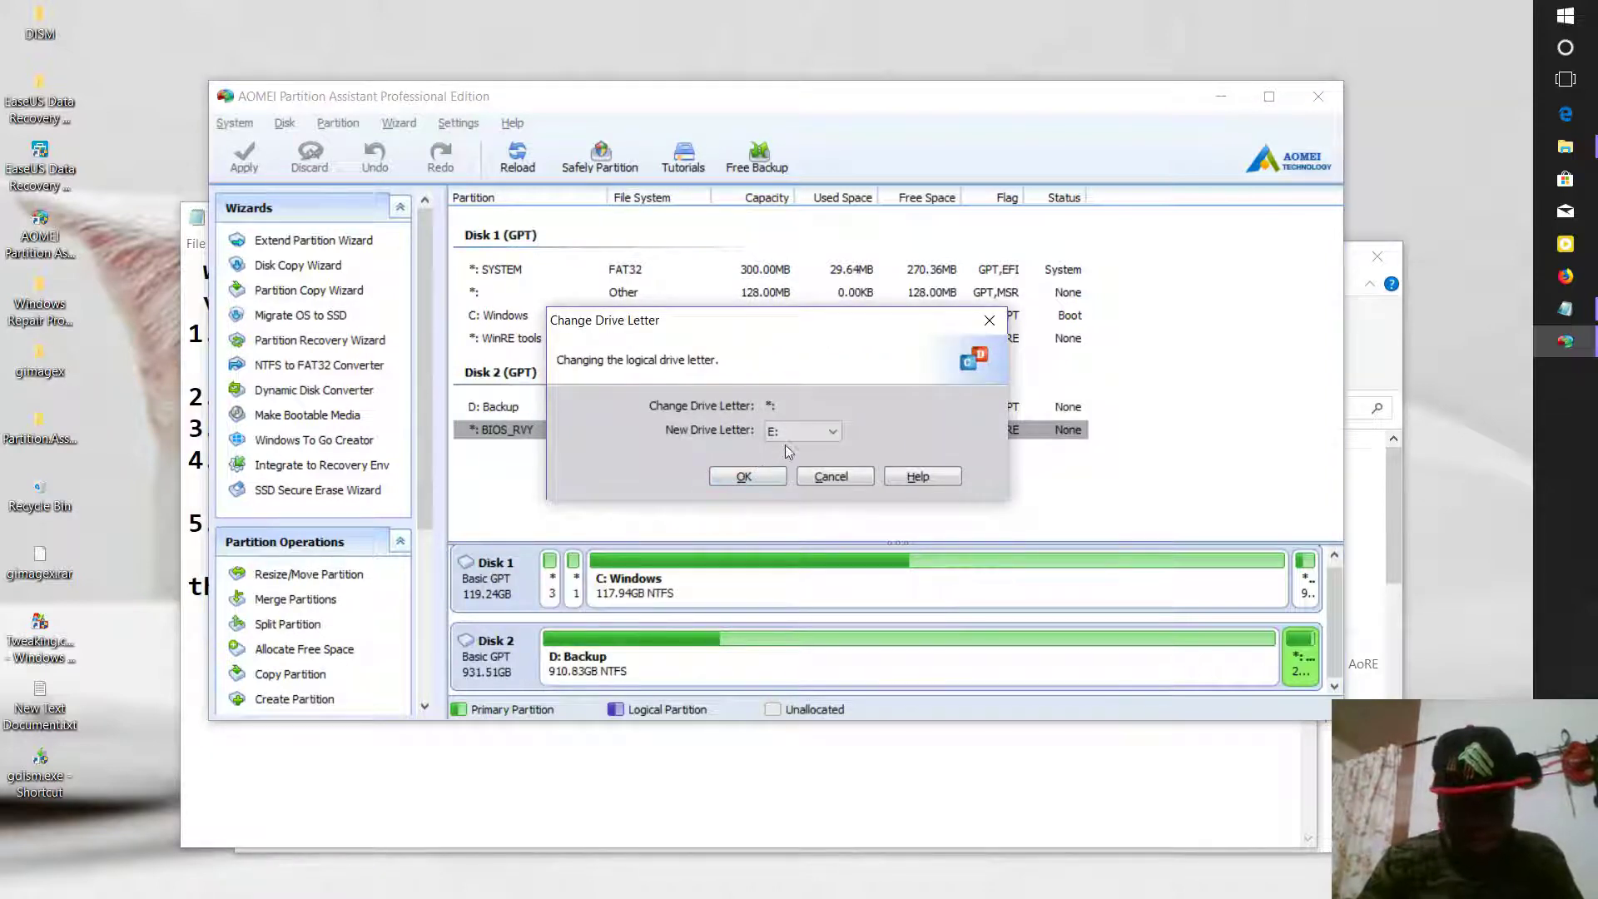
{"action": "left_click", "coordinate": [745, 476]}
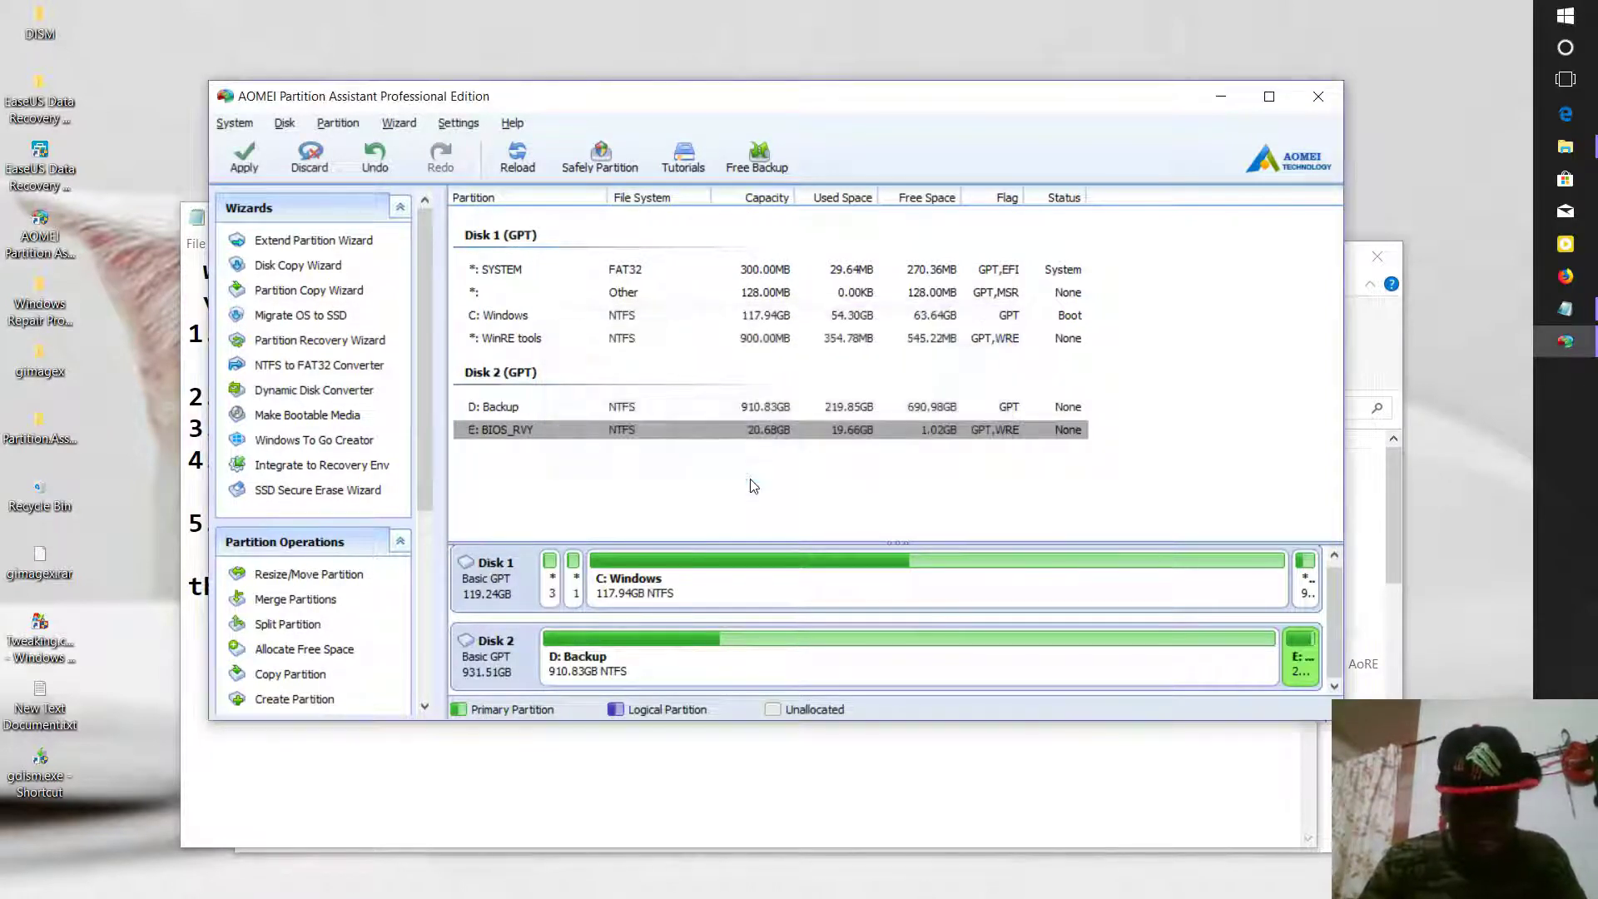
Step: Apply the queued E: drive-letter change to BIOS_RVY, dismissing the low-power warnings and confirming
{"action": "left_click", "coordinate": [241, 155]}
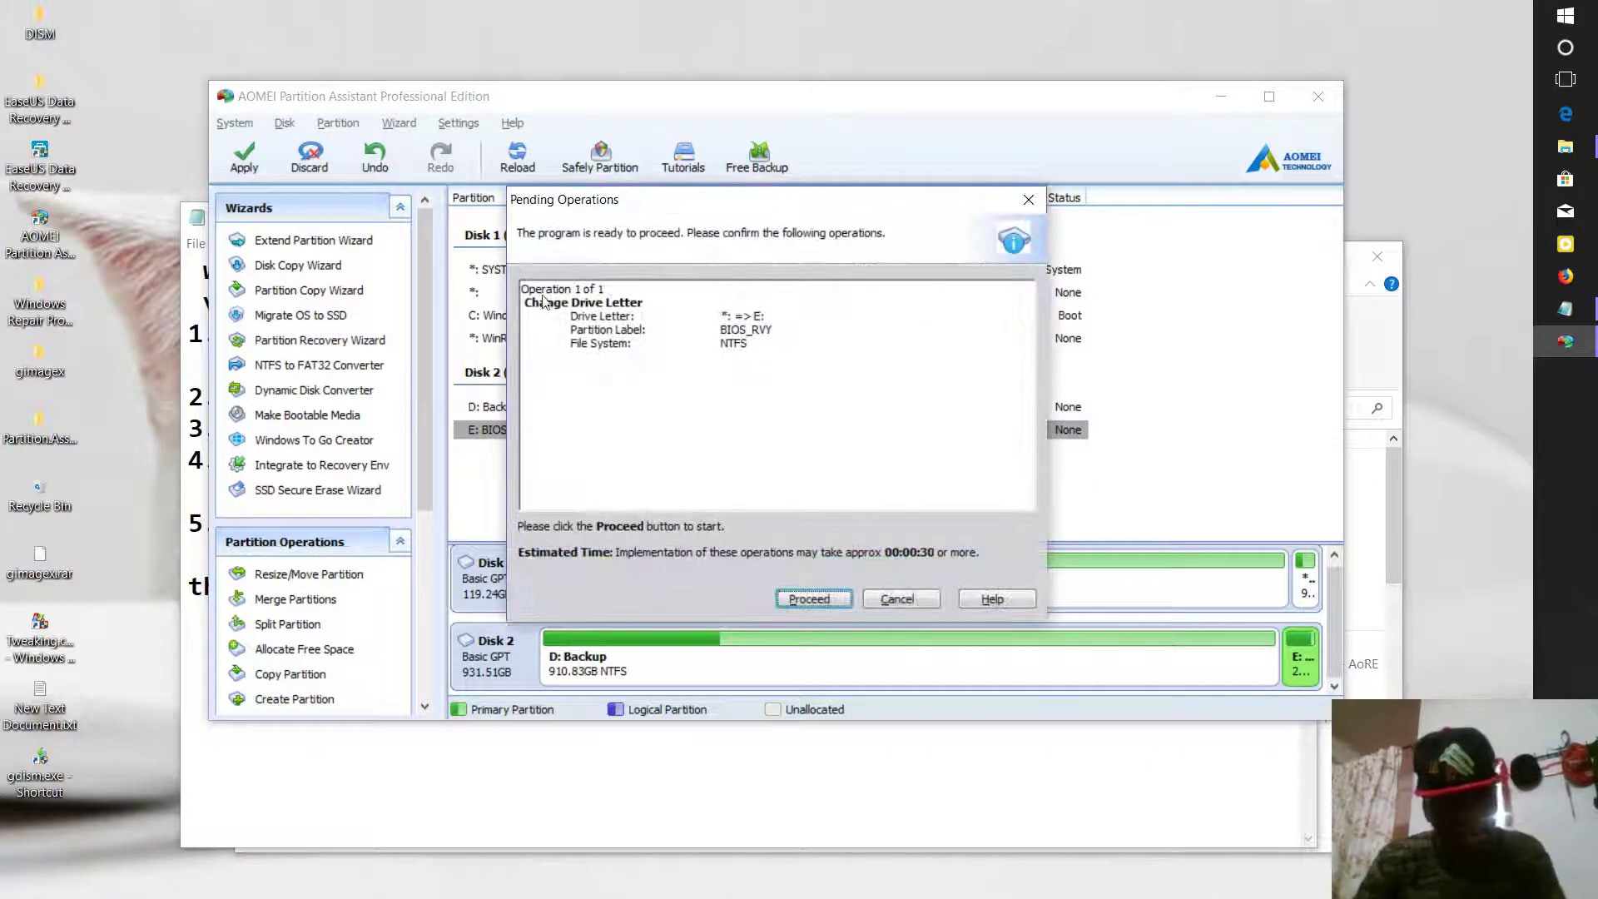
{"action": "left_click", "coordinate": [817, 599]}
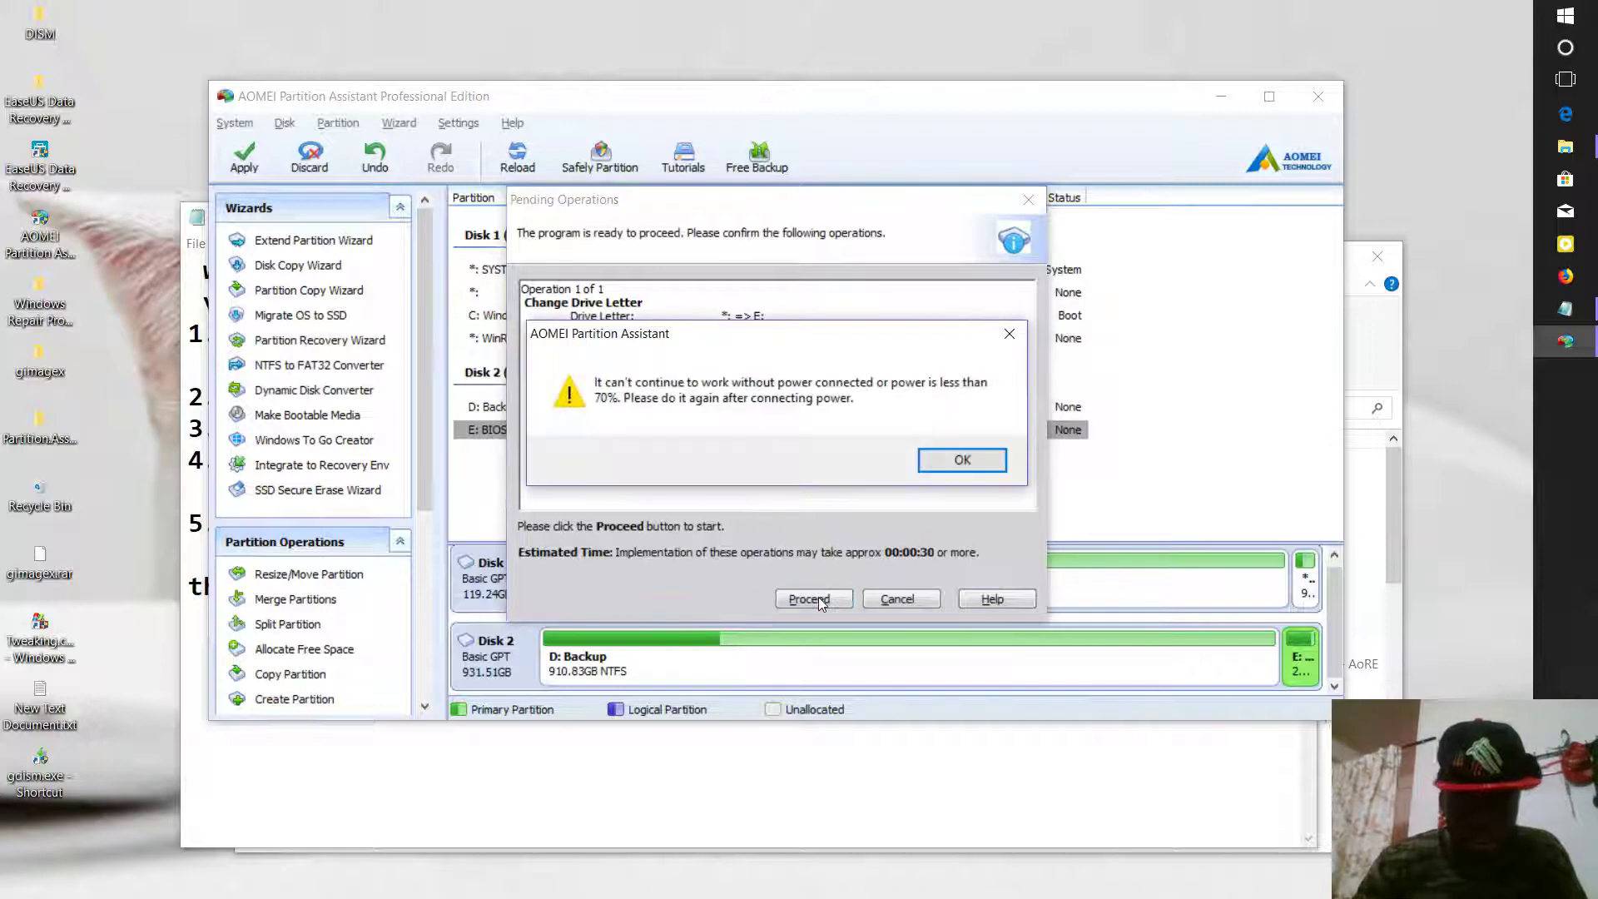
{"action": "left_click", "coordinate": [963, 462]}
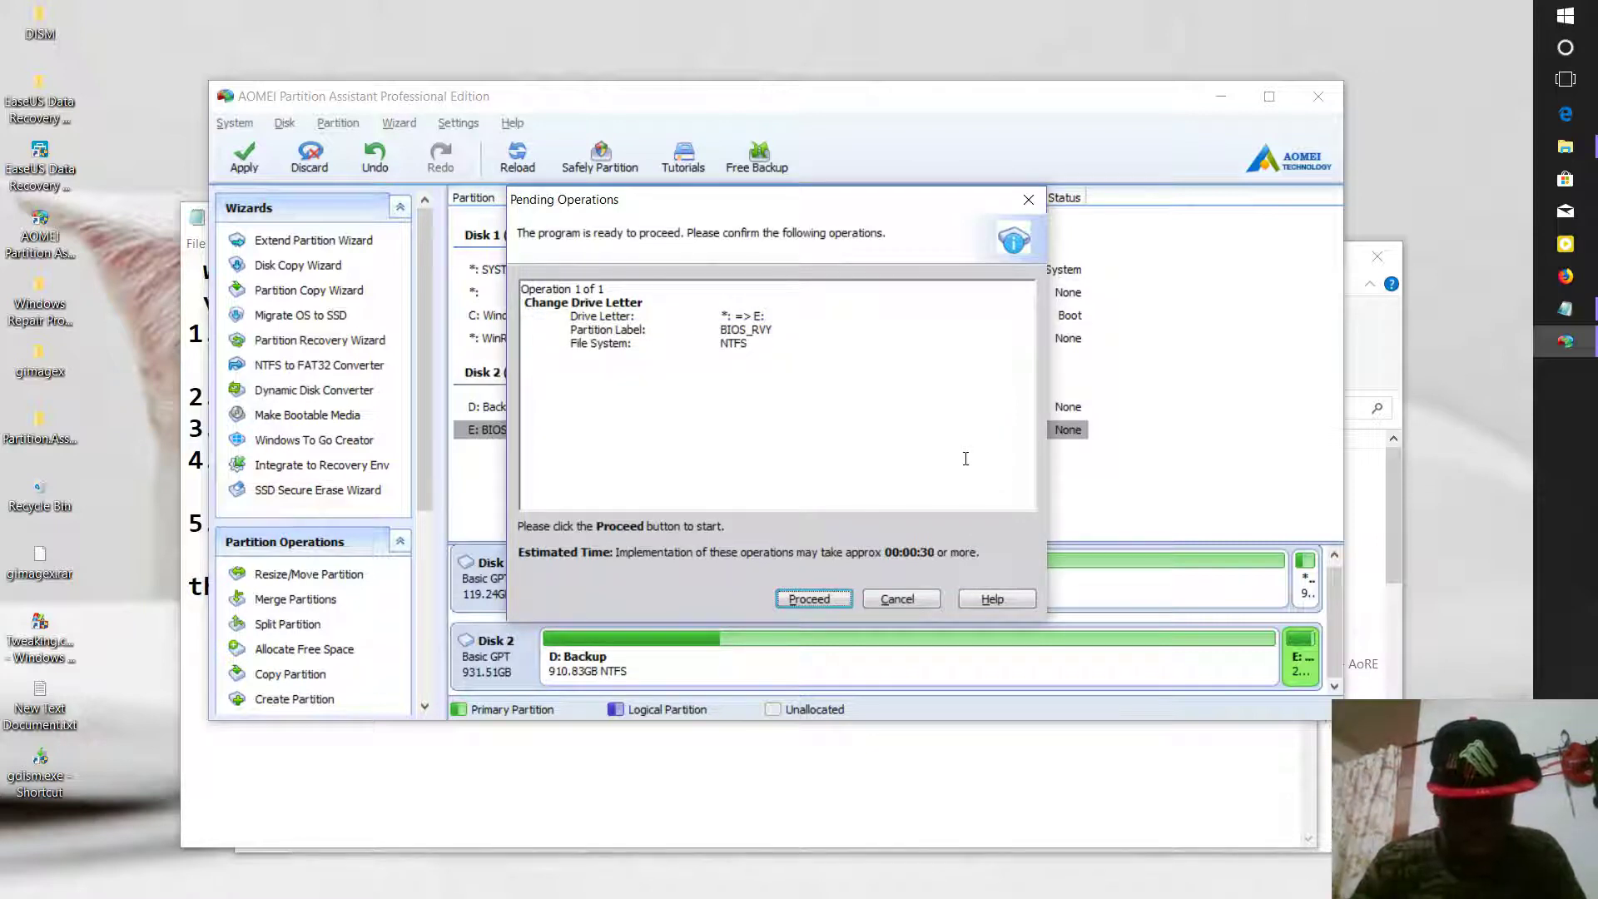
{"action": "left_click", "coordinate": [802, 599]}
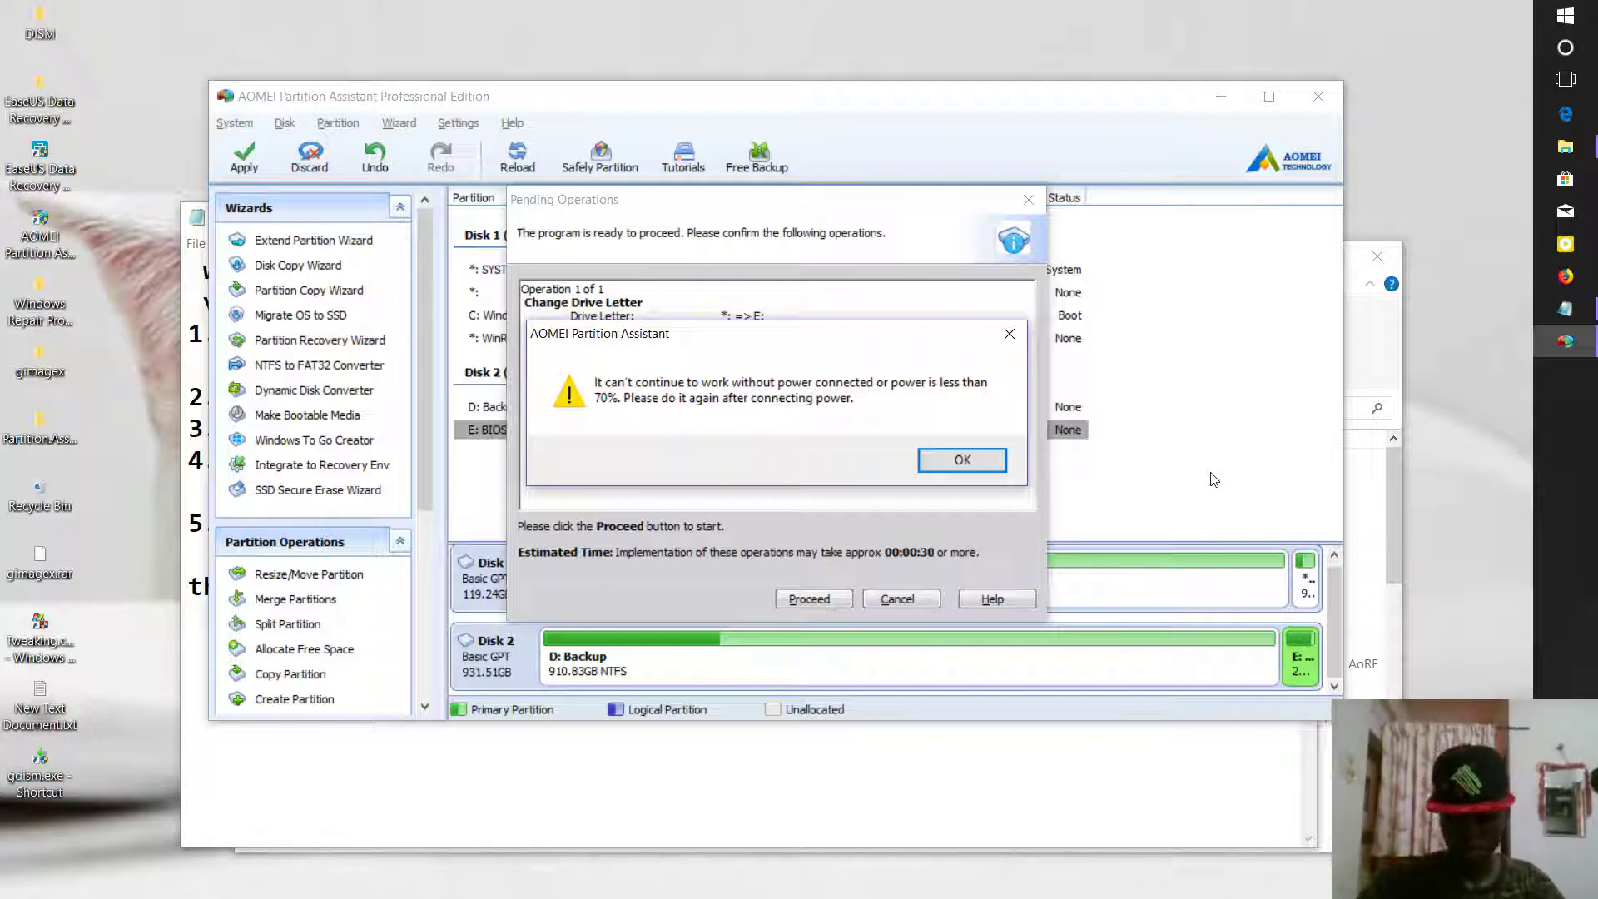
{"action": "key", "text": "XF86MonBrightnessUp"}
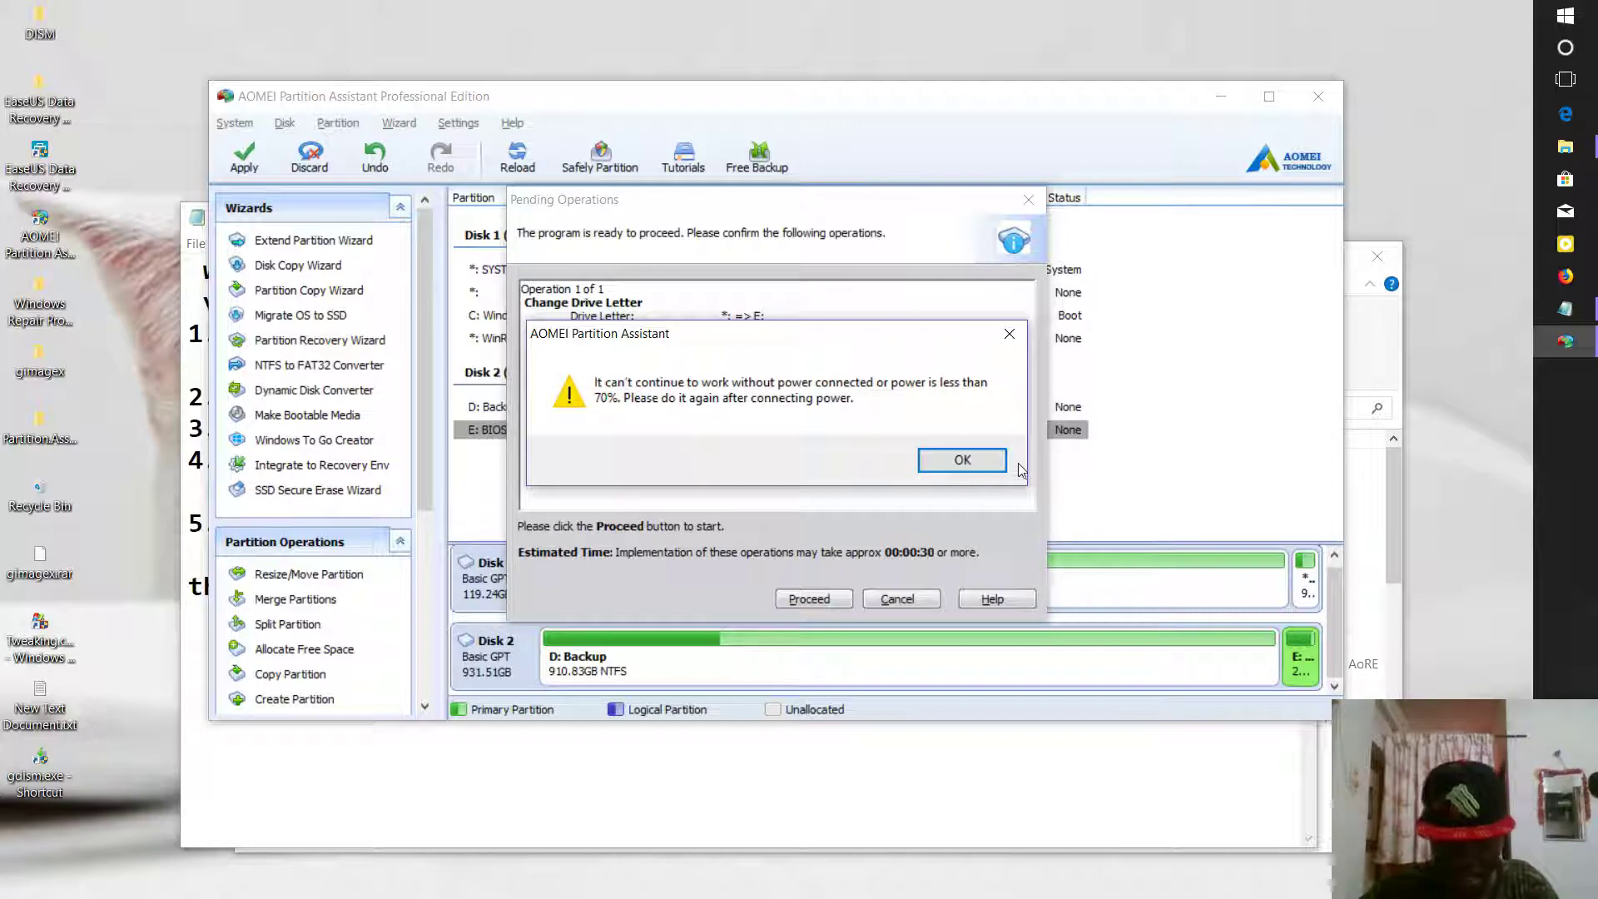
{"action": "left_click", "coordinate": [961, 459]}
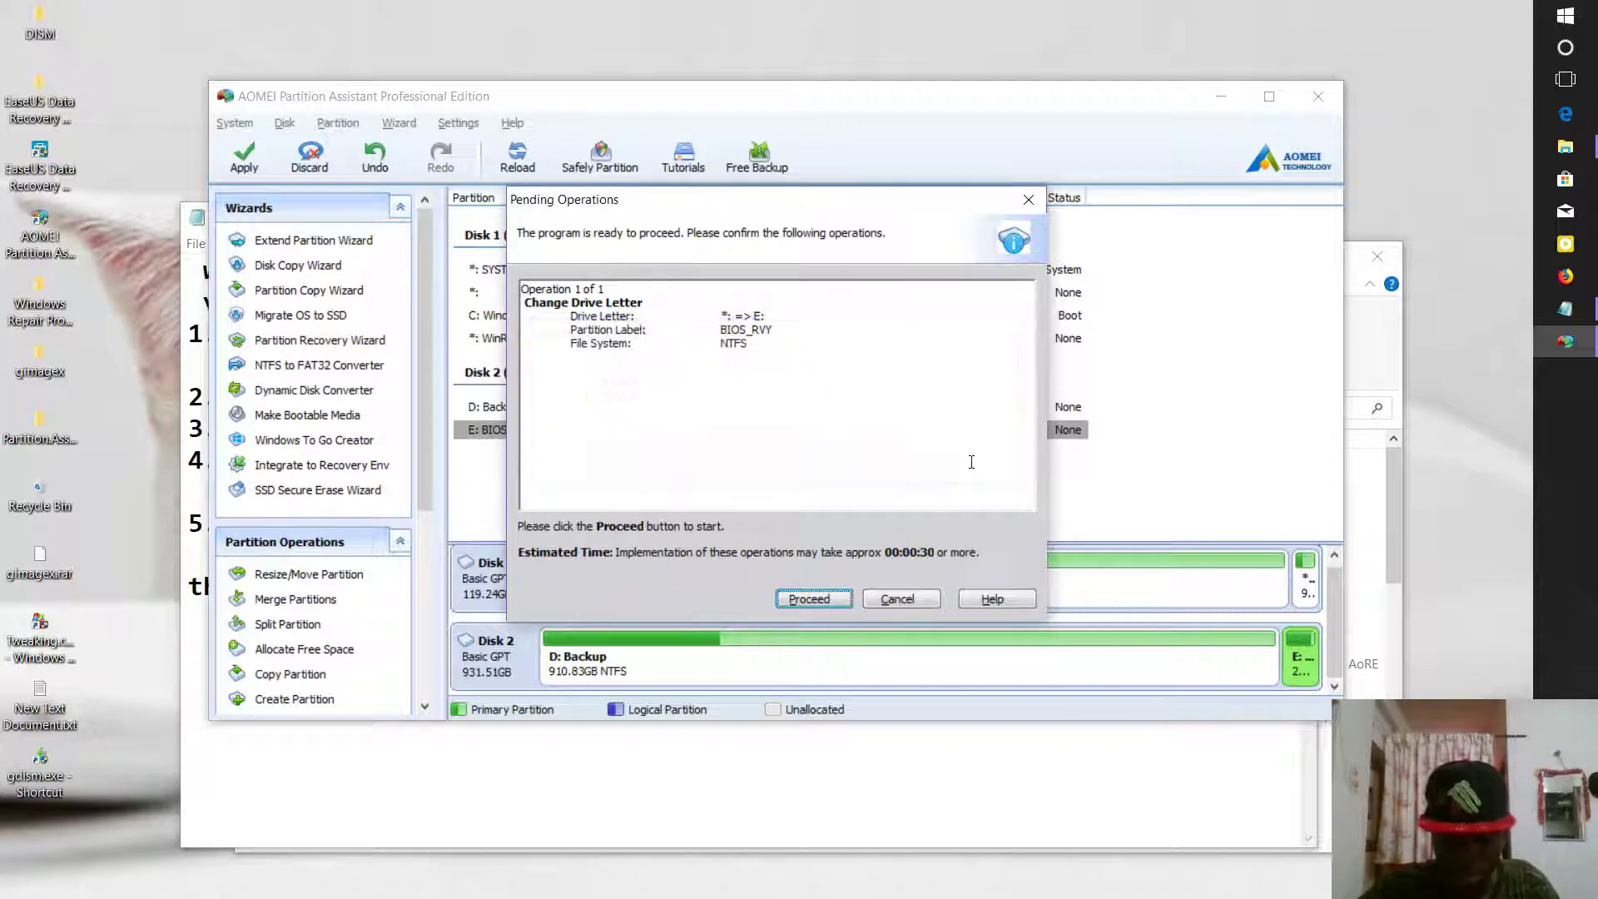
{"action": "left_click", "coordinate": [838, 603]}
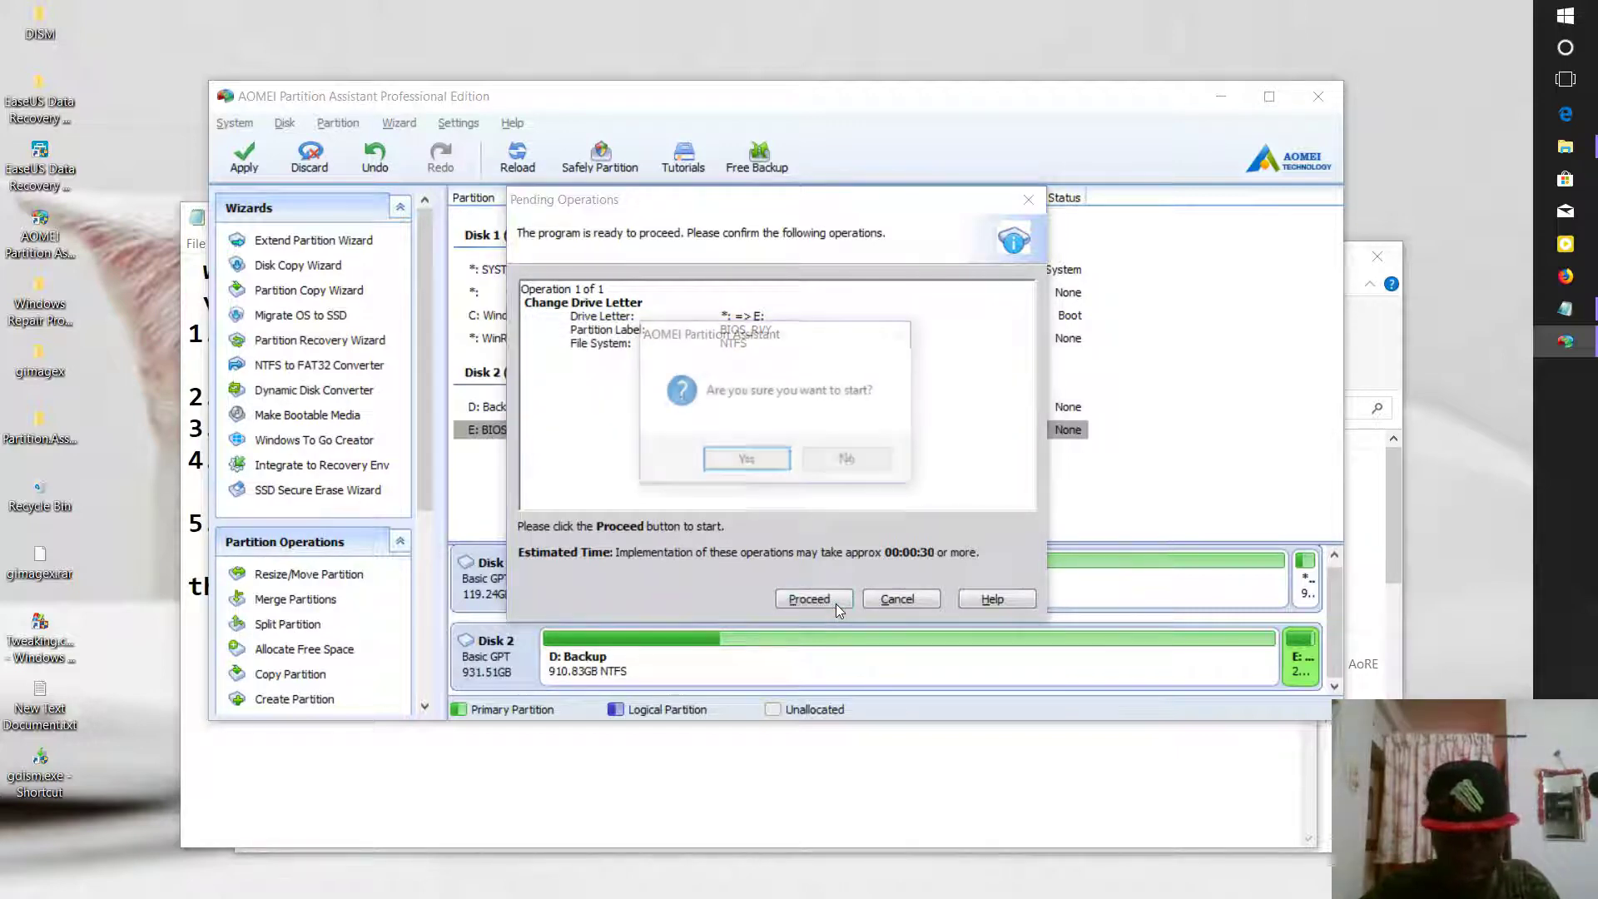
{"action": "left_click", "coordinate": [771, 457]}
{"action": "left_click", "coordinate": [940, 457]}
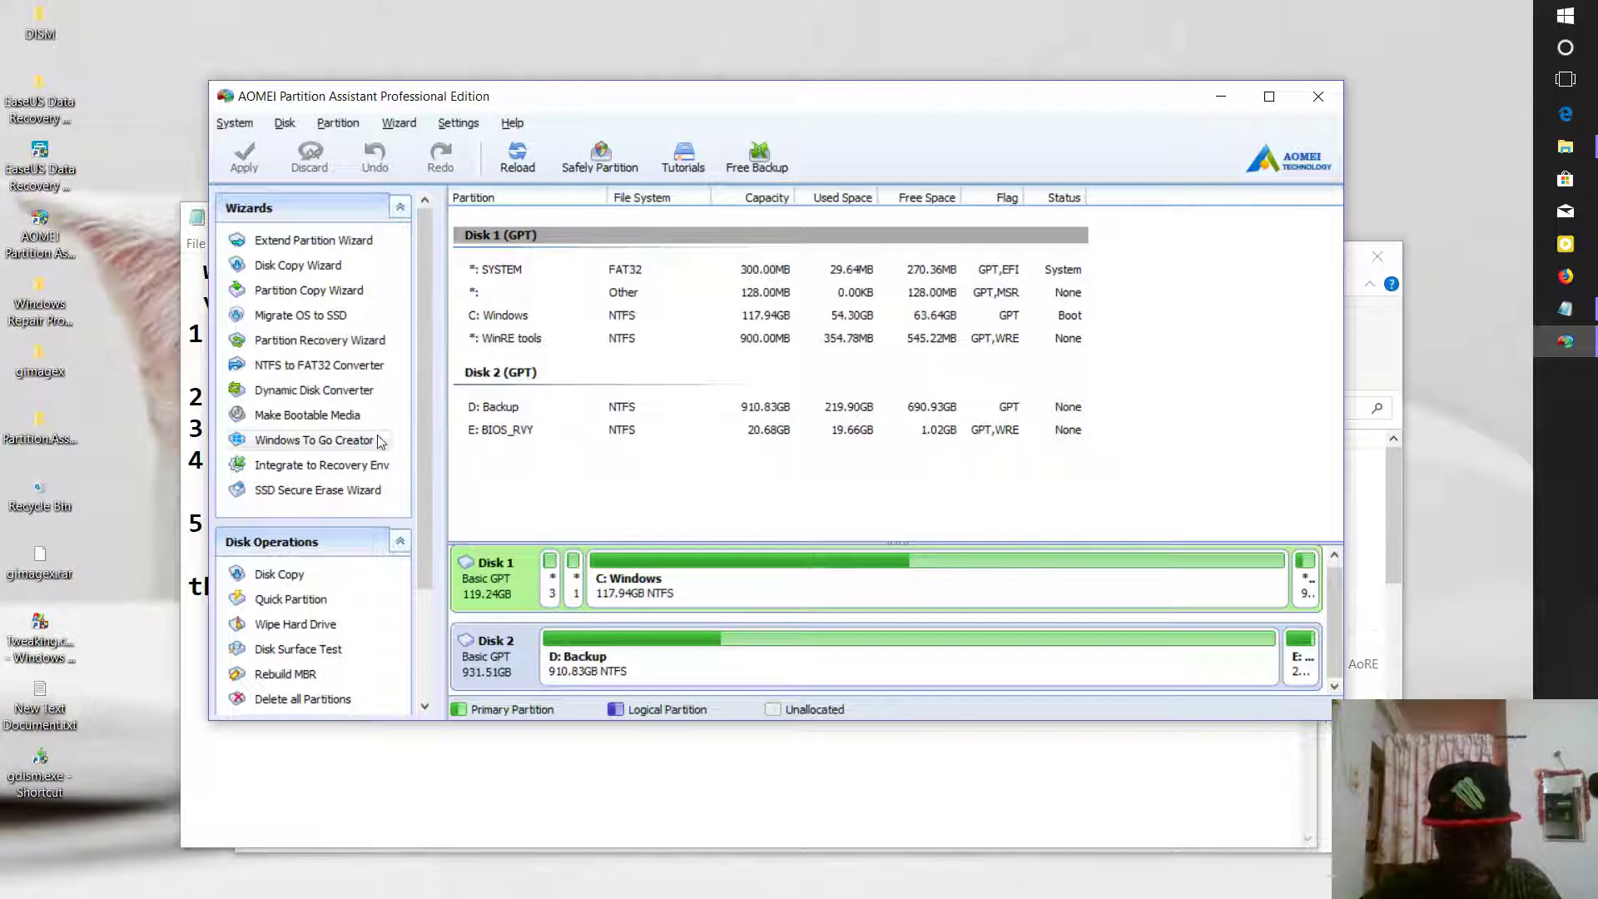
Step: Open the BIOS_RVY (E:) drive in File Explorer
{"action": "left_click", "coordinate": [1566, 149]}
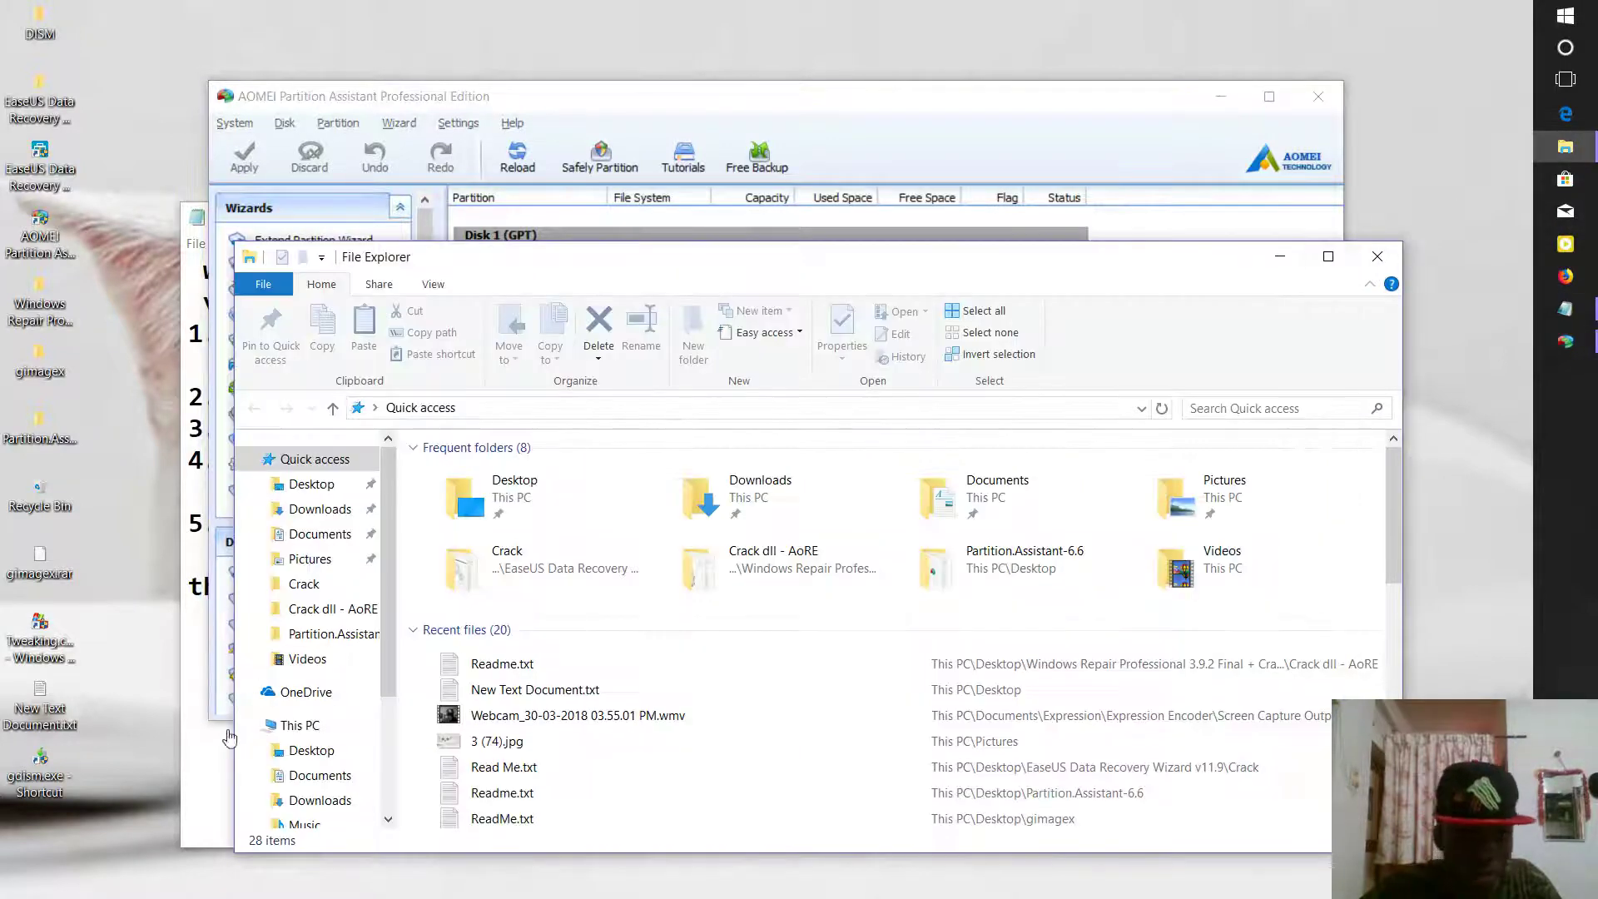
{"action": "scroll", "coordinate": [541, 708], "scroll_direction": "down", "scroll_amount": 3}
{"action": "scroll", "coordinate": [316, 749], "scroll_direction": "down", "scroll_amount": 1}
{"action": "left_click", "coordinate": [335, 763]}
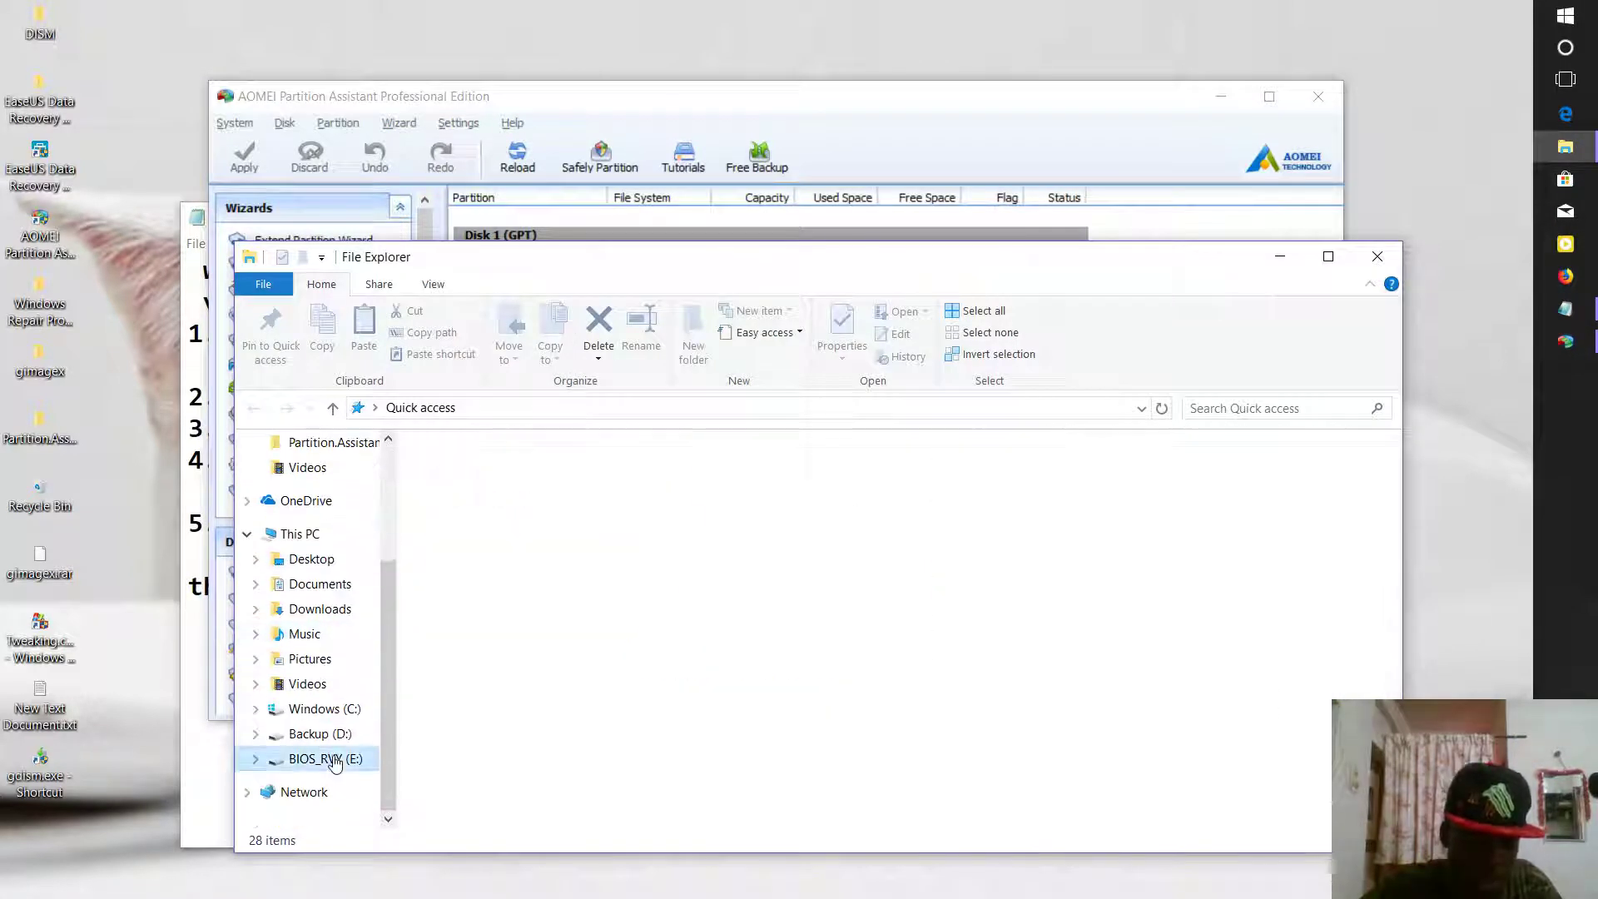
{"action": "left_click", "coordinate": [1378, 257]}
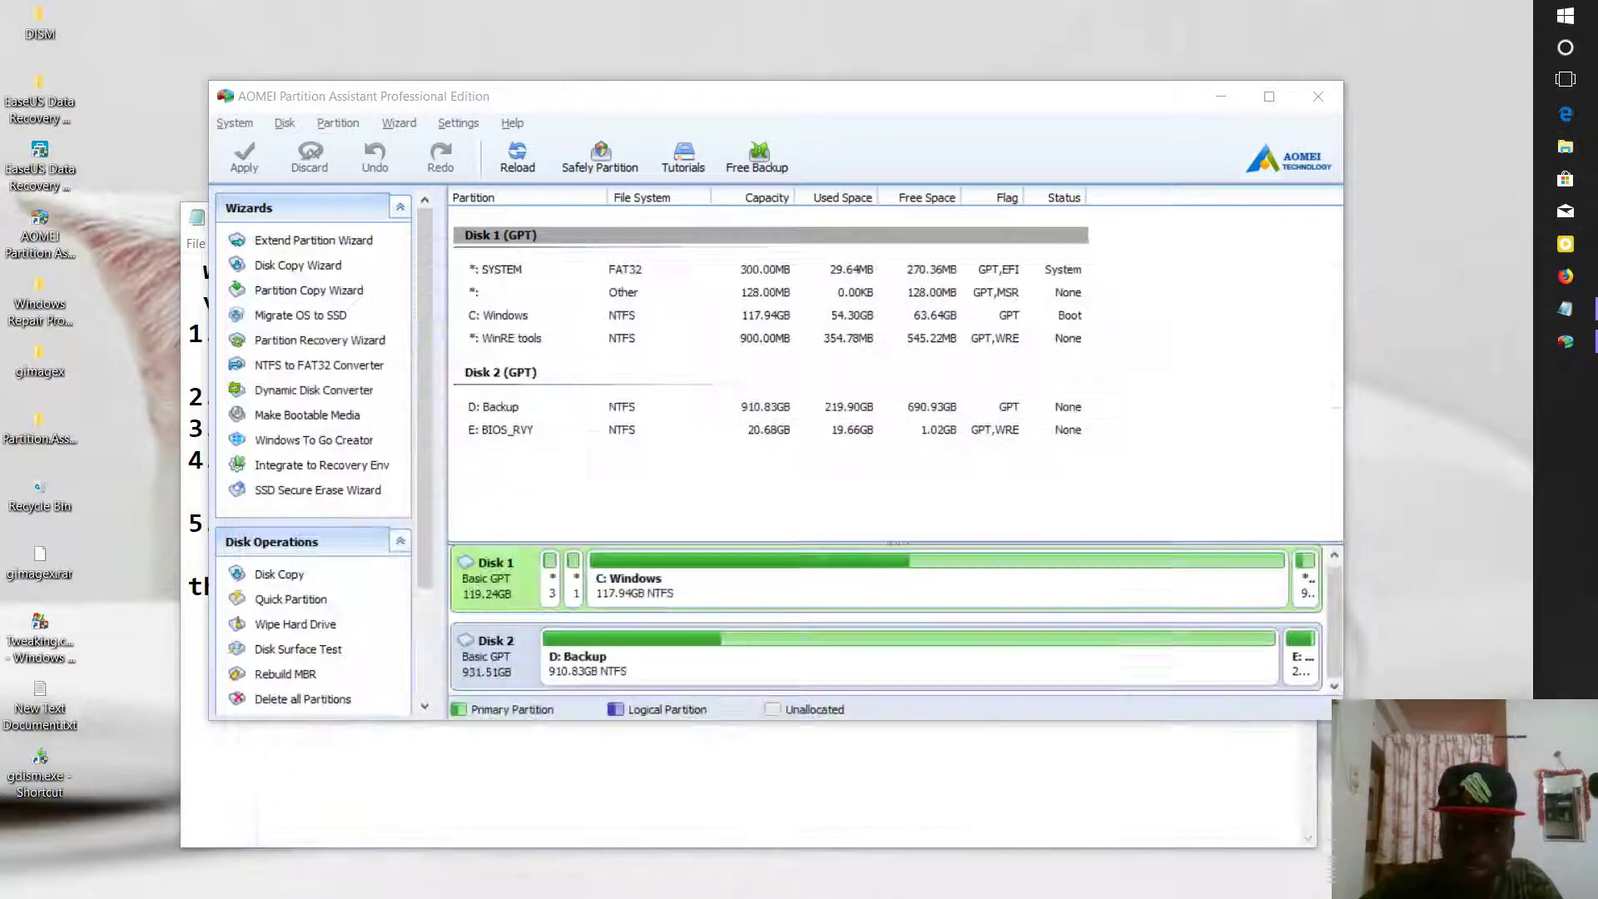
{"action": "left_click", "coordinate": [1565, 146]}
{"action": "scroll", "coordinate": [325, 753], "scroll_direction": "down", "scroll_amount": 3}
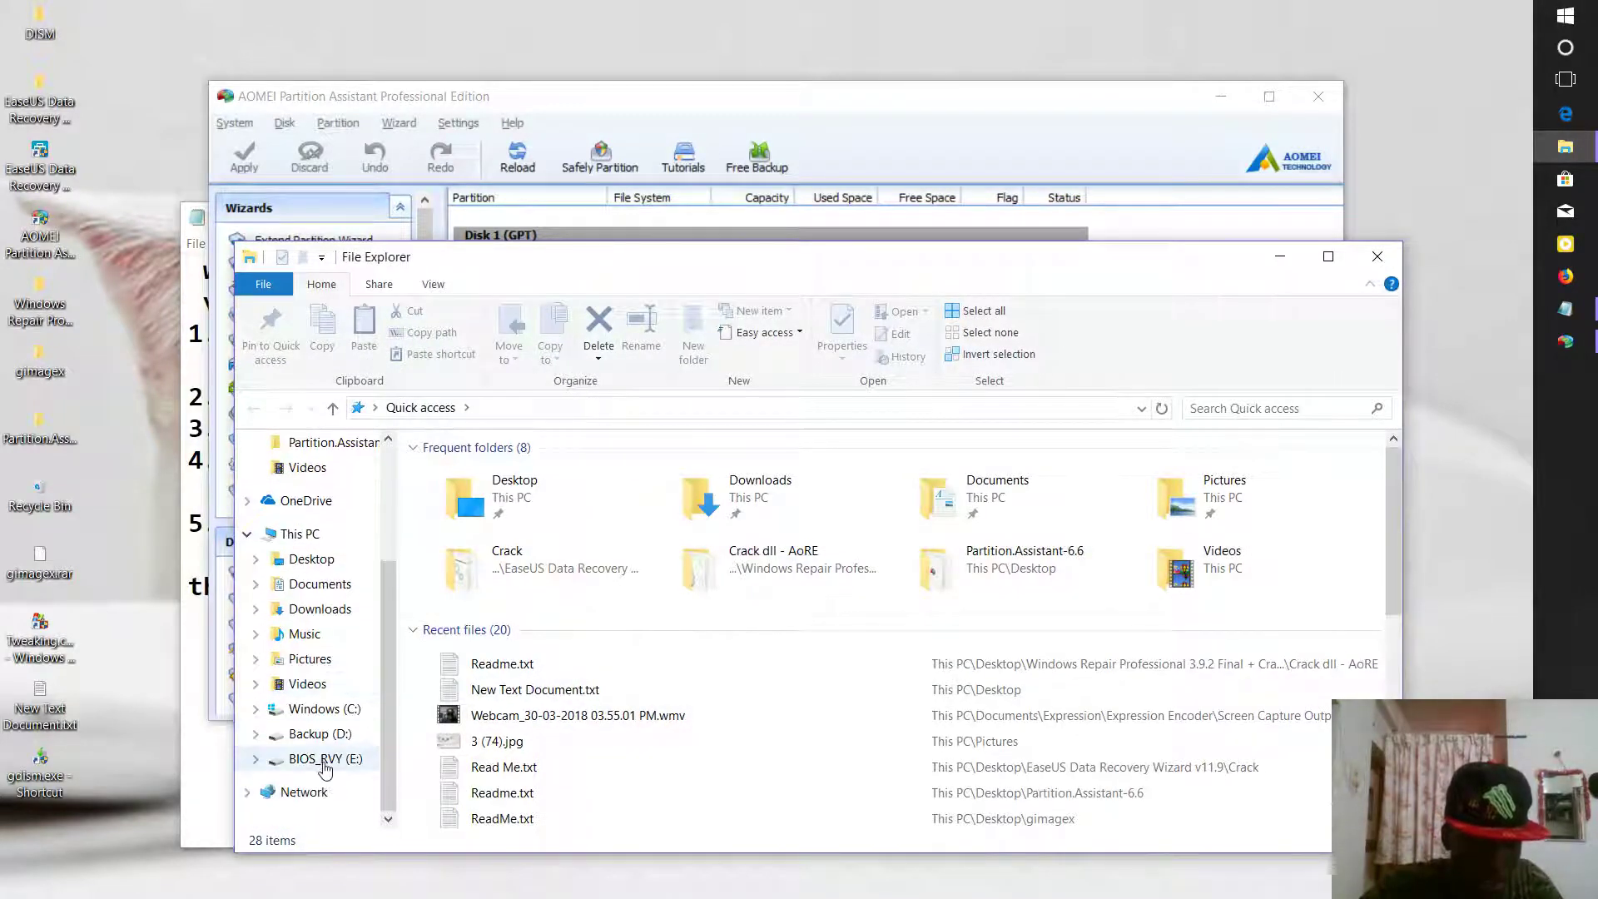
{"action": "left_click", "coordinate": [325, 759]}
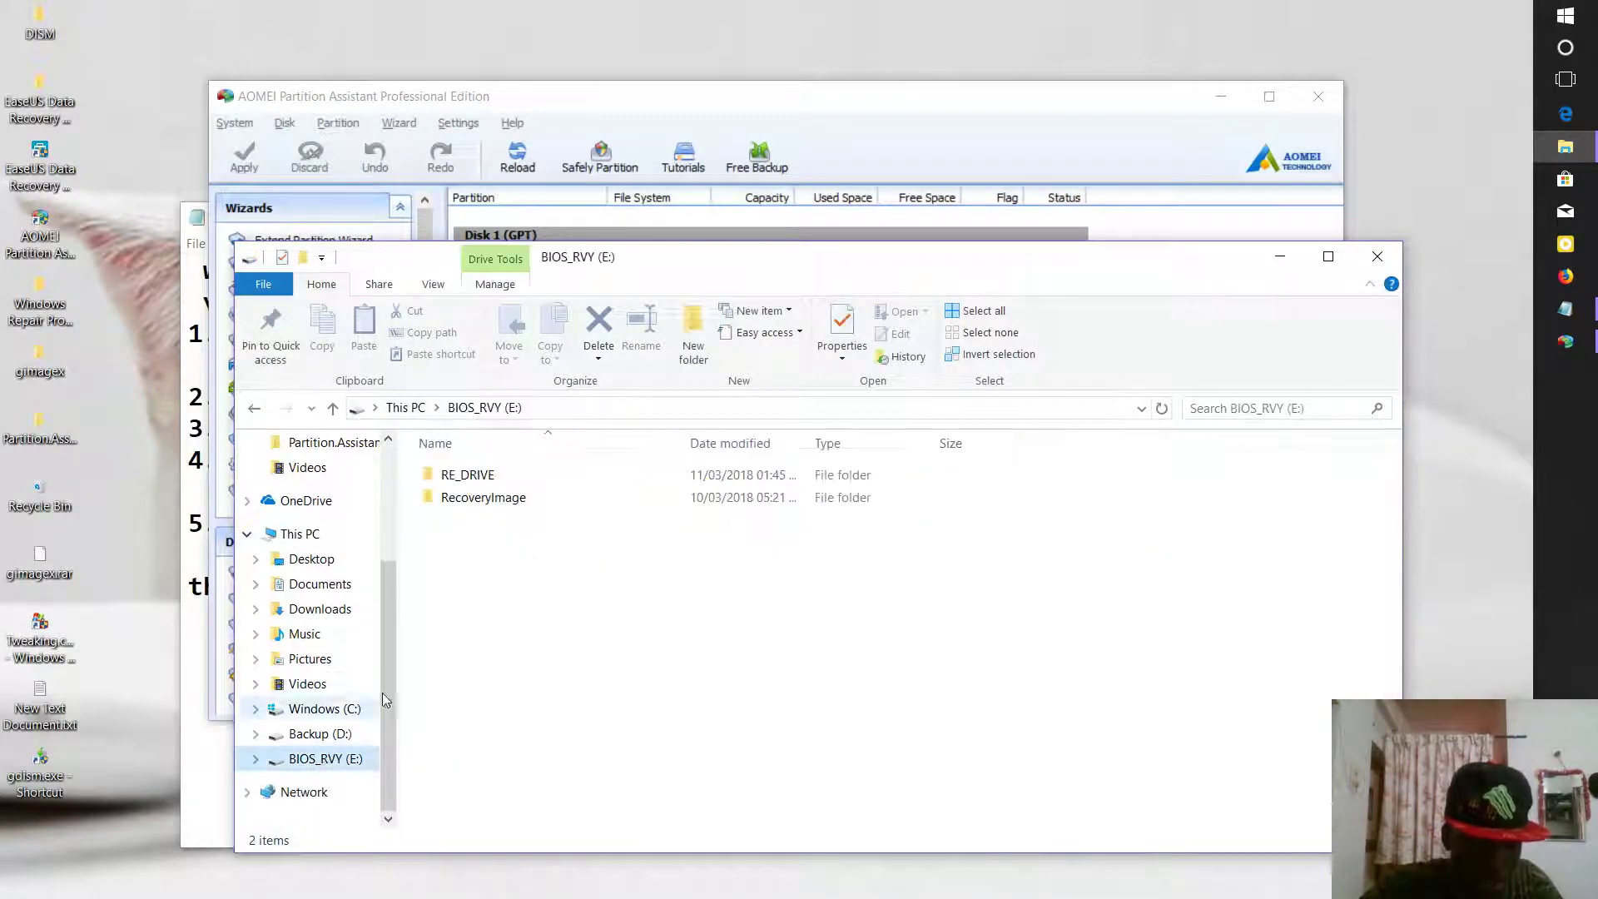
Step: Browse through RE_DRIVE and RECOVERYCD_ISO into the sources folder holding boot.wim
{"action": "double_click", "coordinate": [494, 475]}
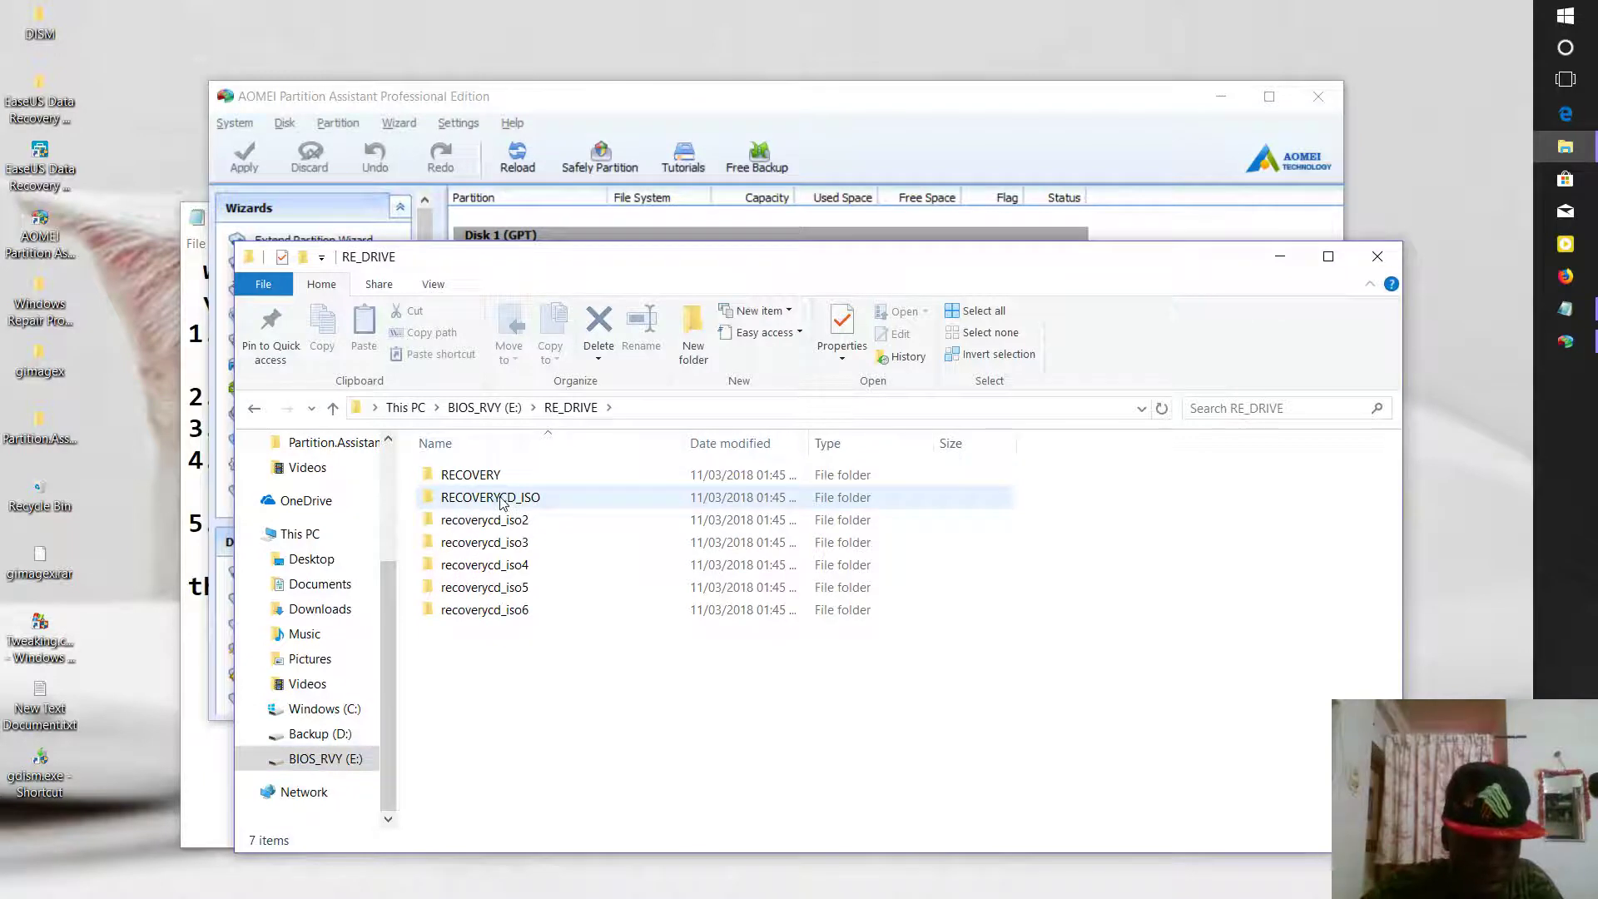
{"action": "double_click", "coordinate": [501, 500]}
{"action": "scroll", "coordinate": [528, 608], "scroll_direction": "down", "scroll_amount": 10}
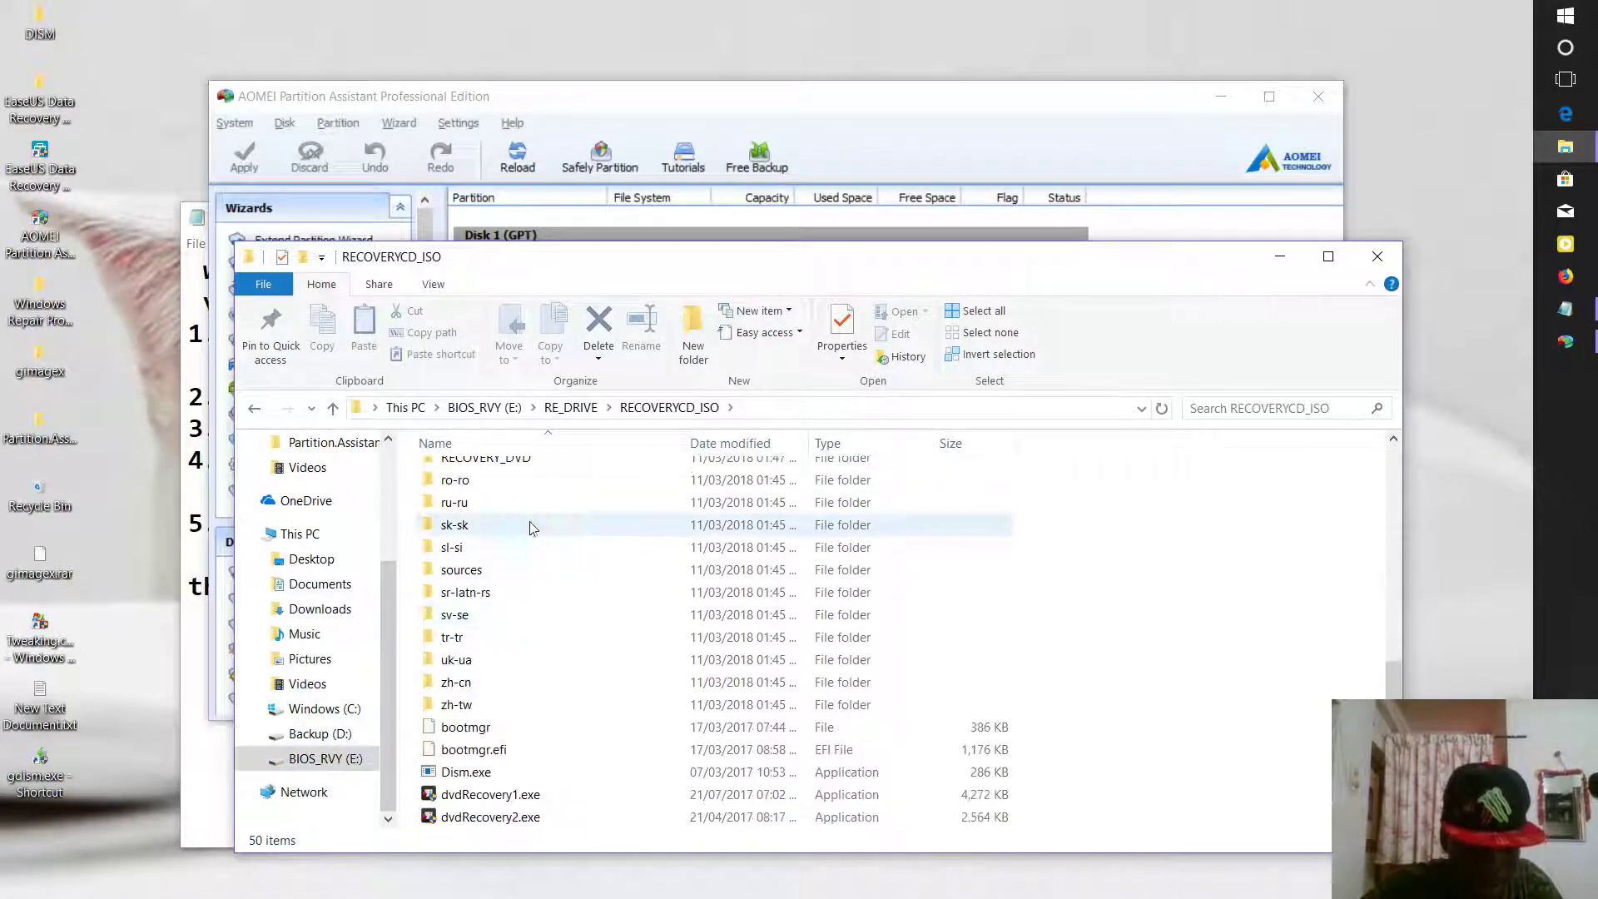
{"action": "scroll", "coordinate": [530, 527], "scroll_direction": "up", "scroll_amount": 3}
{"action": "scroll", "coordinate": [507, 664], "scroll_direction": "down", "scroll_amount": 3}
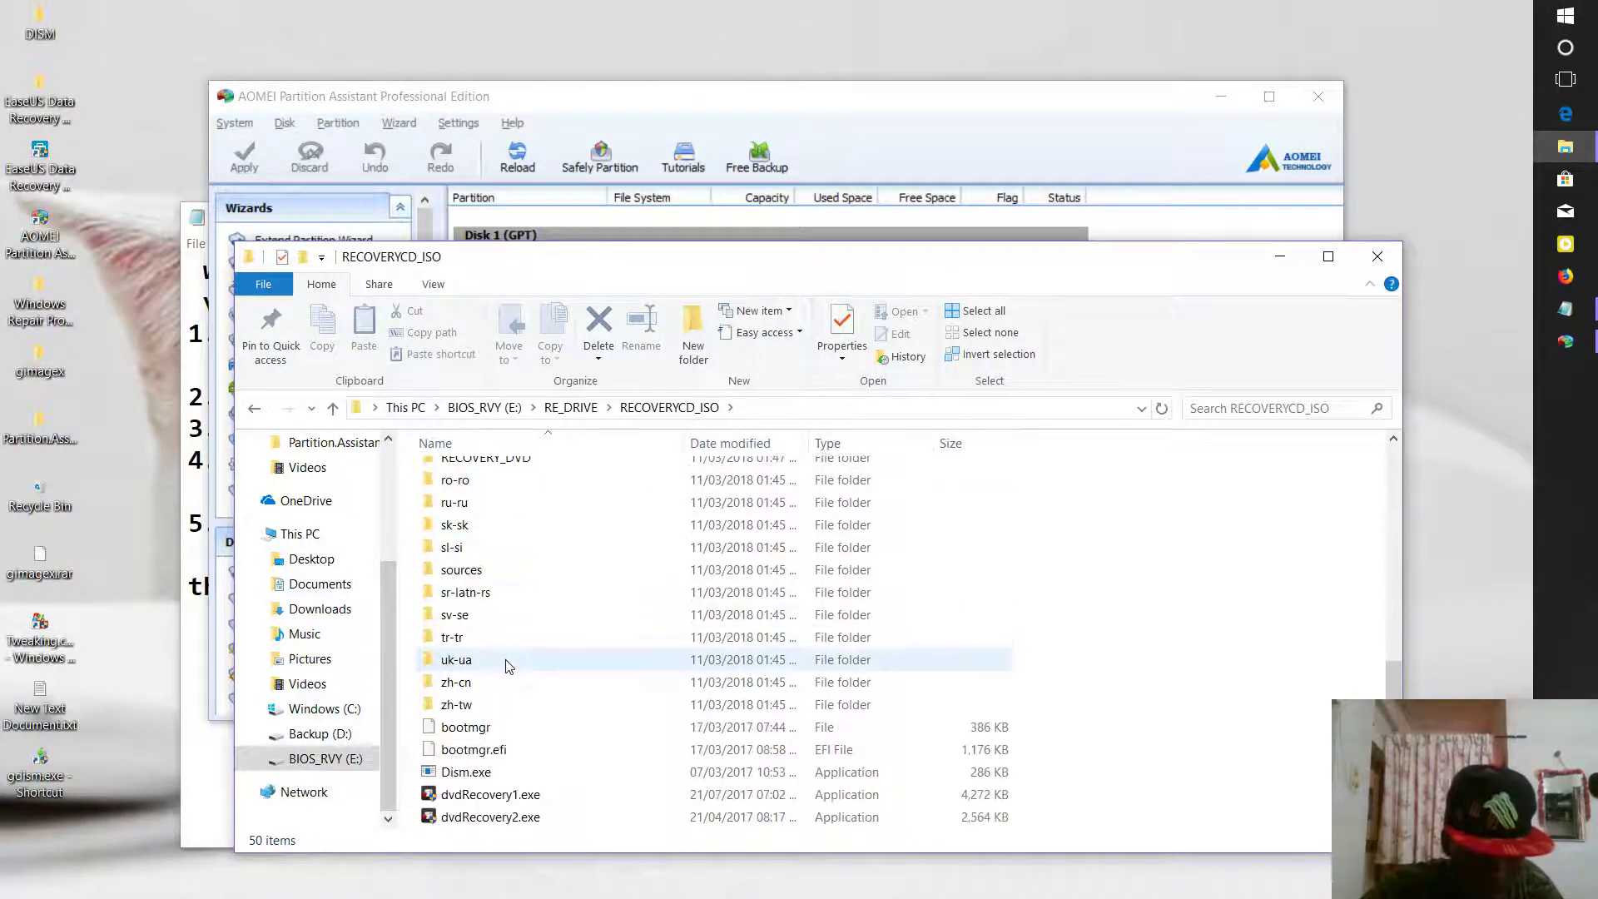
{"action": "double_click", "coordinate": [477, 572]}
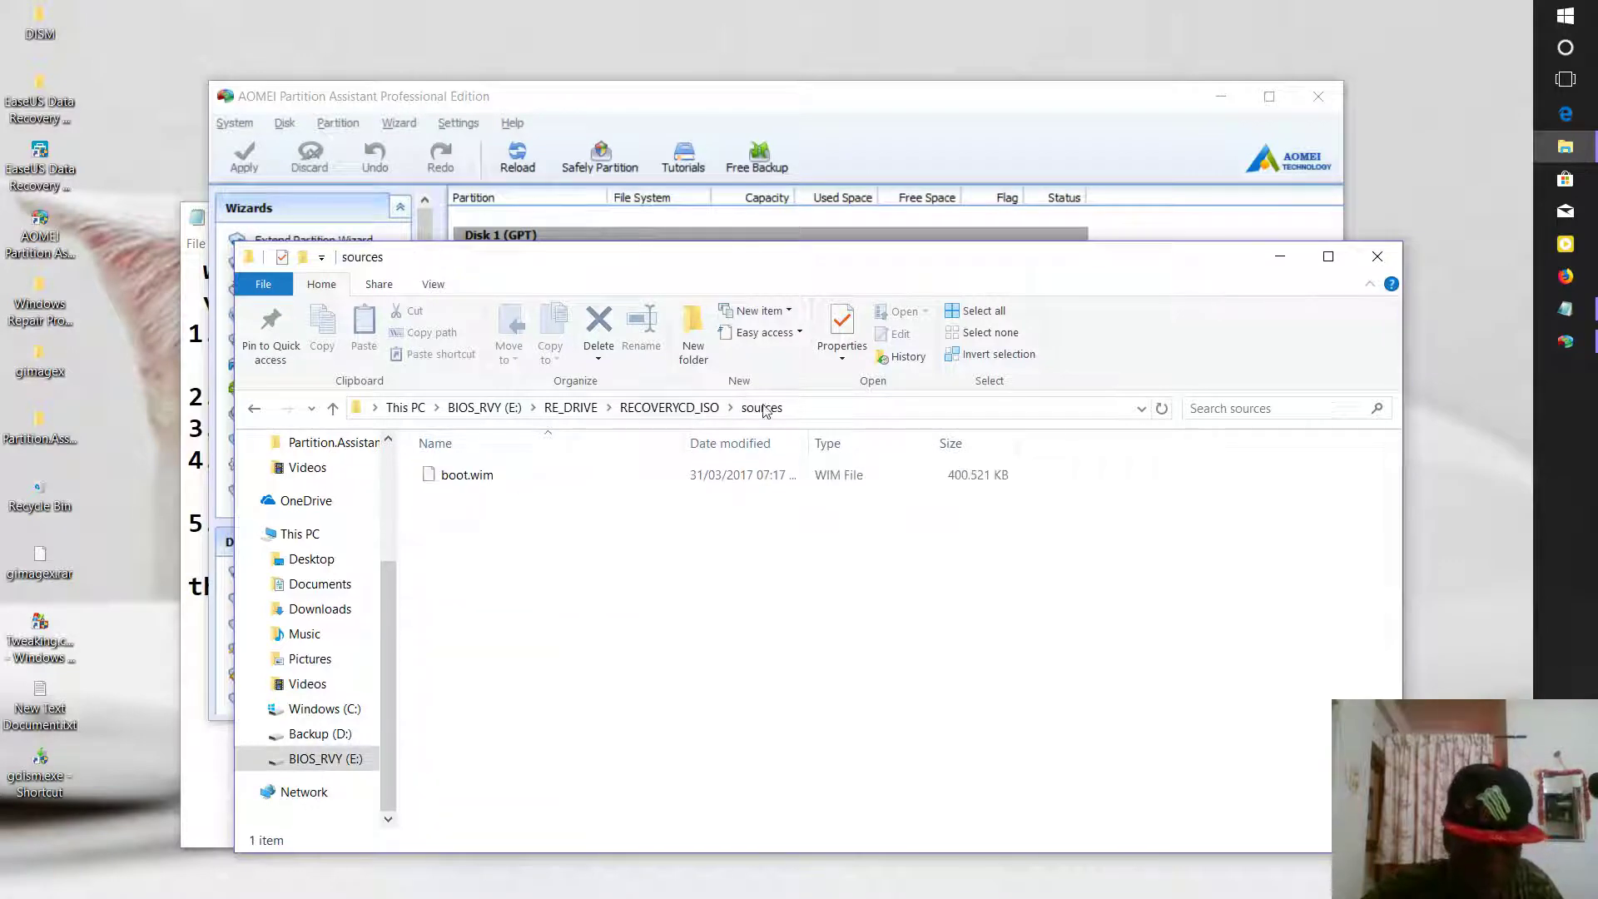
Step: Copy the folder path E:\RE_DRIVE\RECOVERYCD_ISO\sources from the address bar
{"action": "left_click", "coordinate": [833, 407]}
{"action": "right_click", "coordinate": [833, 408]}
{"action": "left_click", "coordinate": [870, 467]}
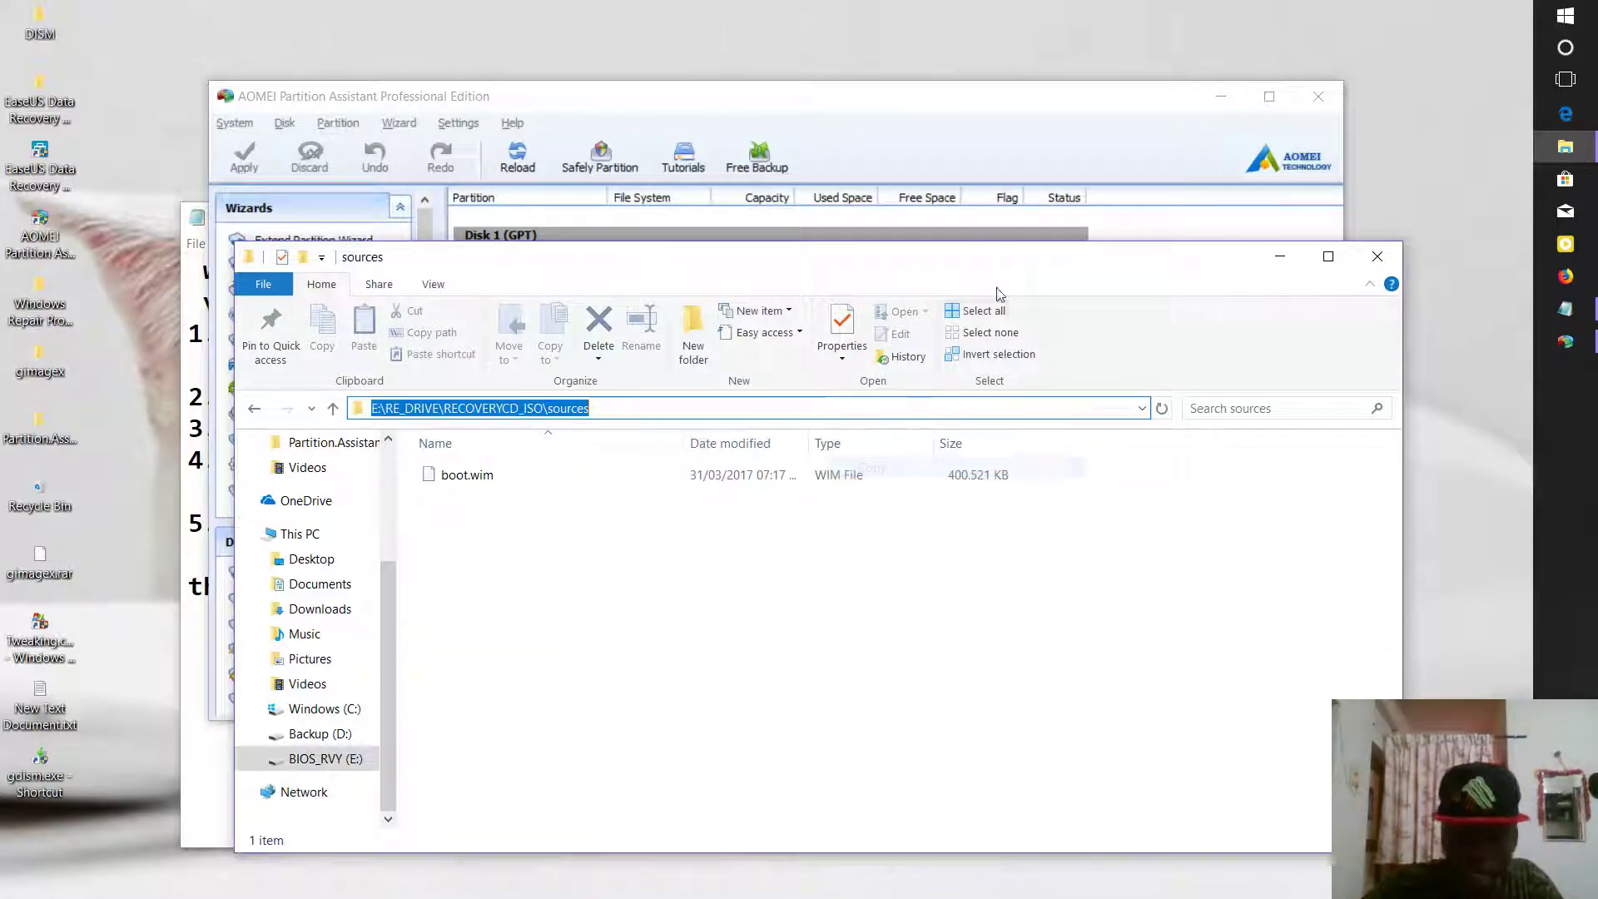
{"action": "left_click", "coordinate": [1565, 15]}
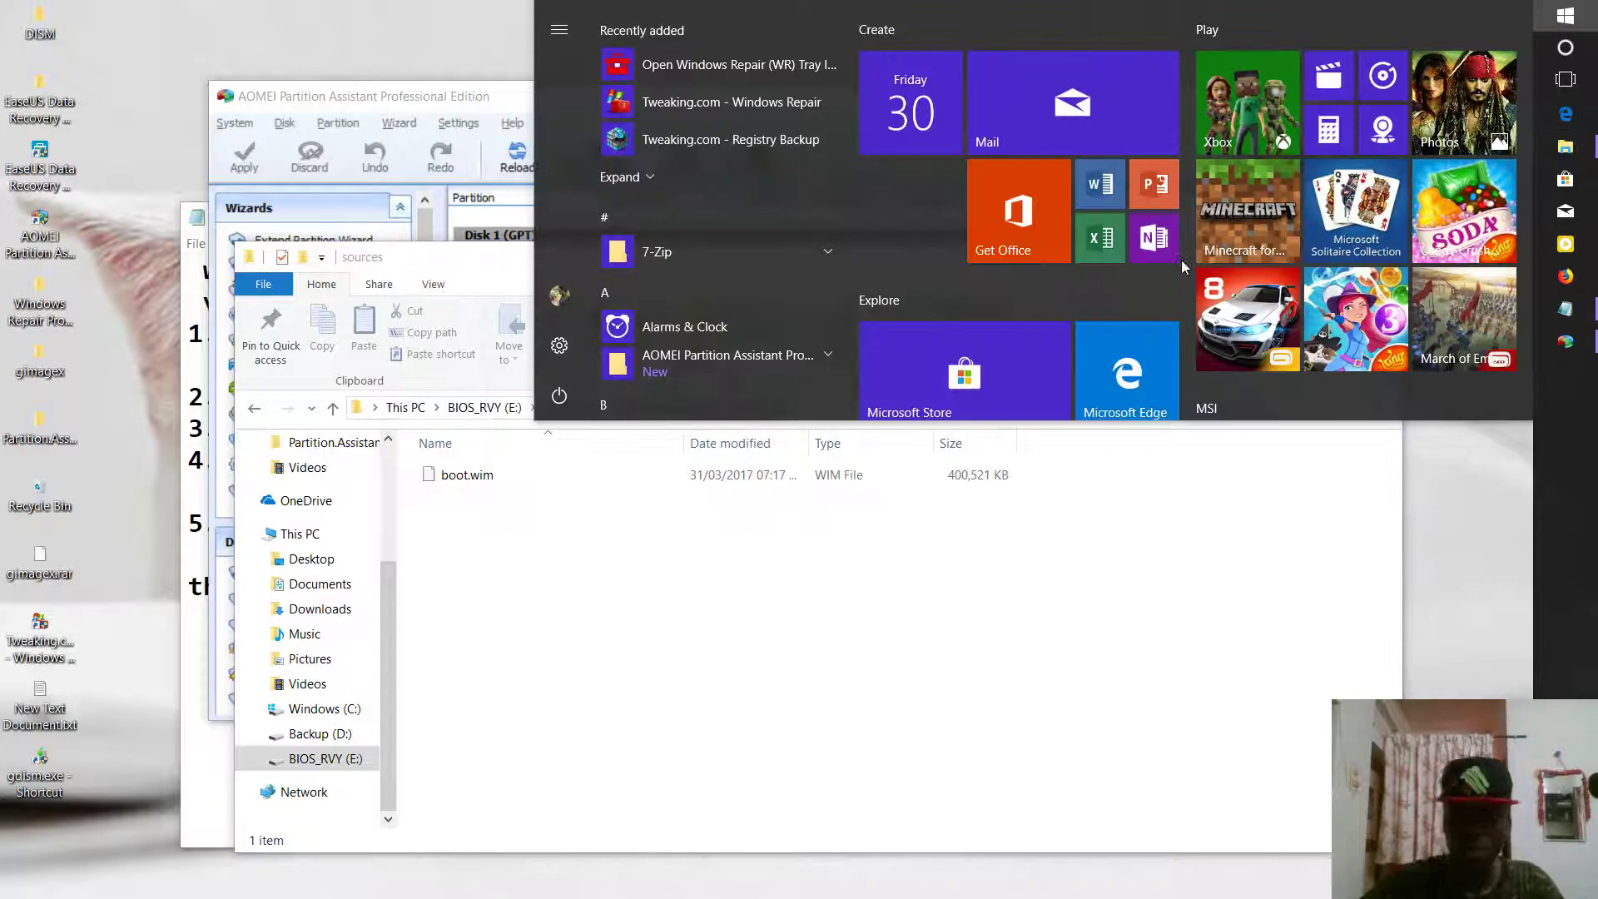
{"action": "type", "text": "cm"}
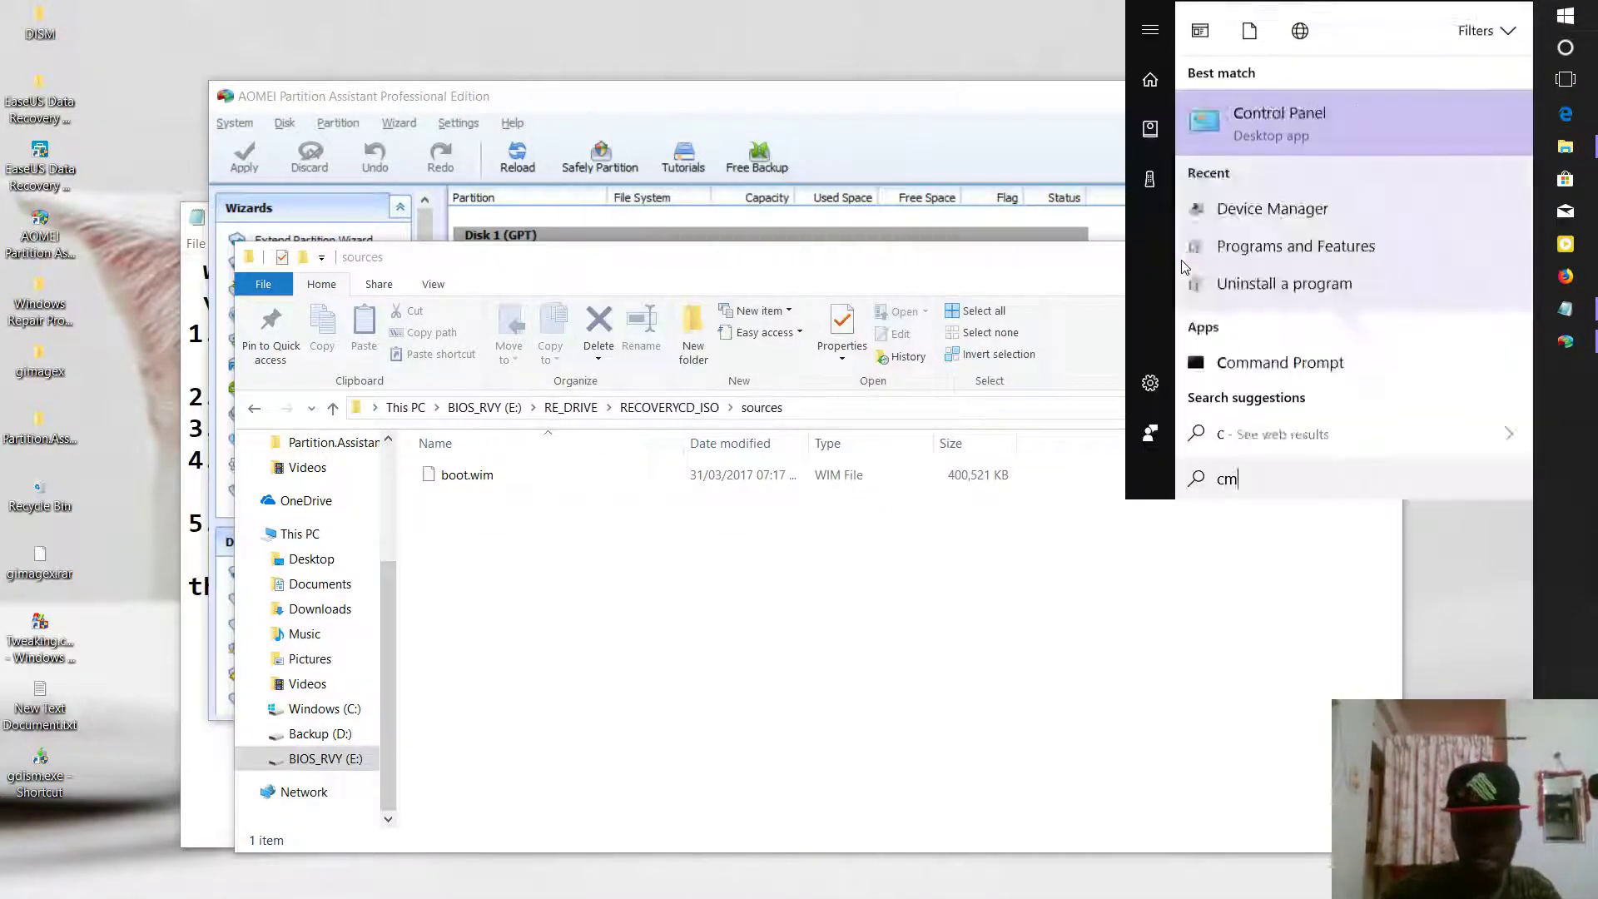
{"action": "type", "text": "d"}
{"action": "right_click", "coordinate": [1323, 133]}
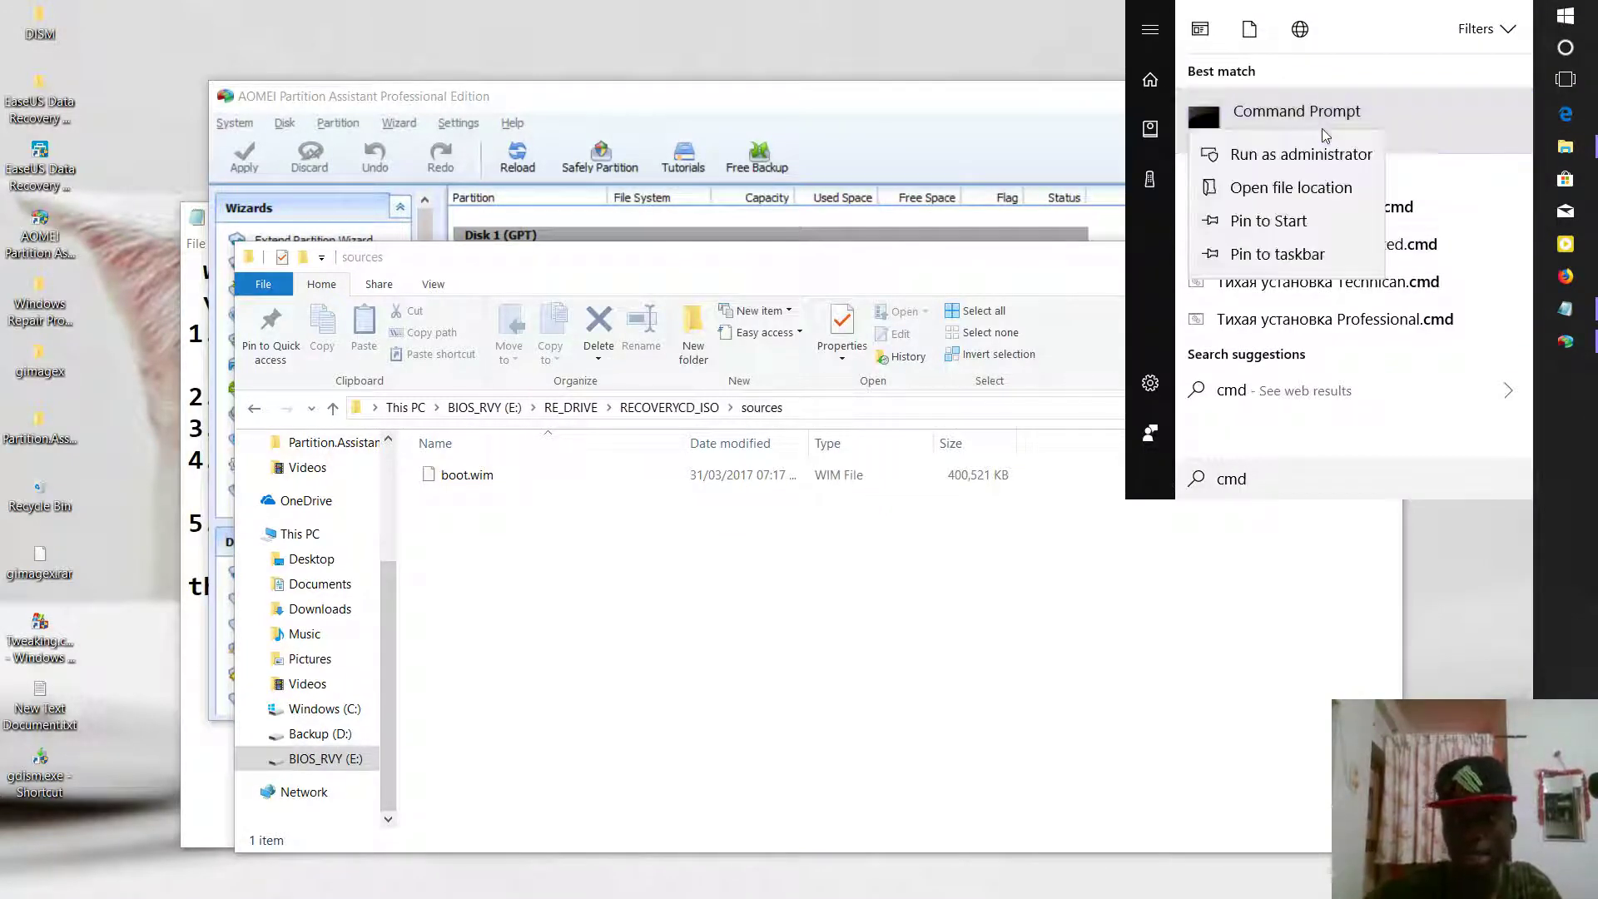
{"action": "left_click", "coordinate": [1325, 156]}
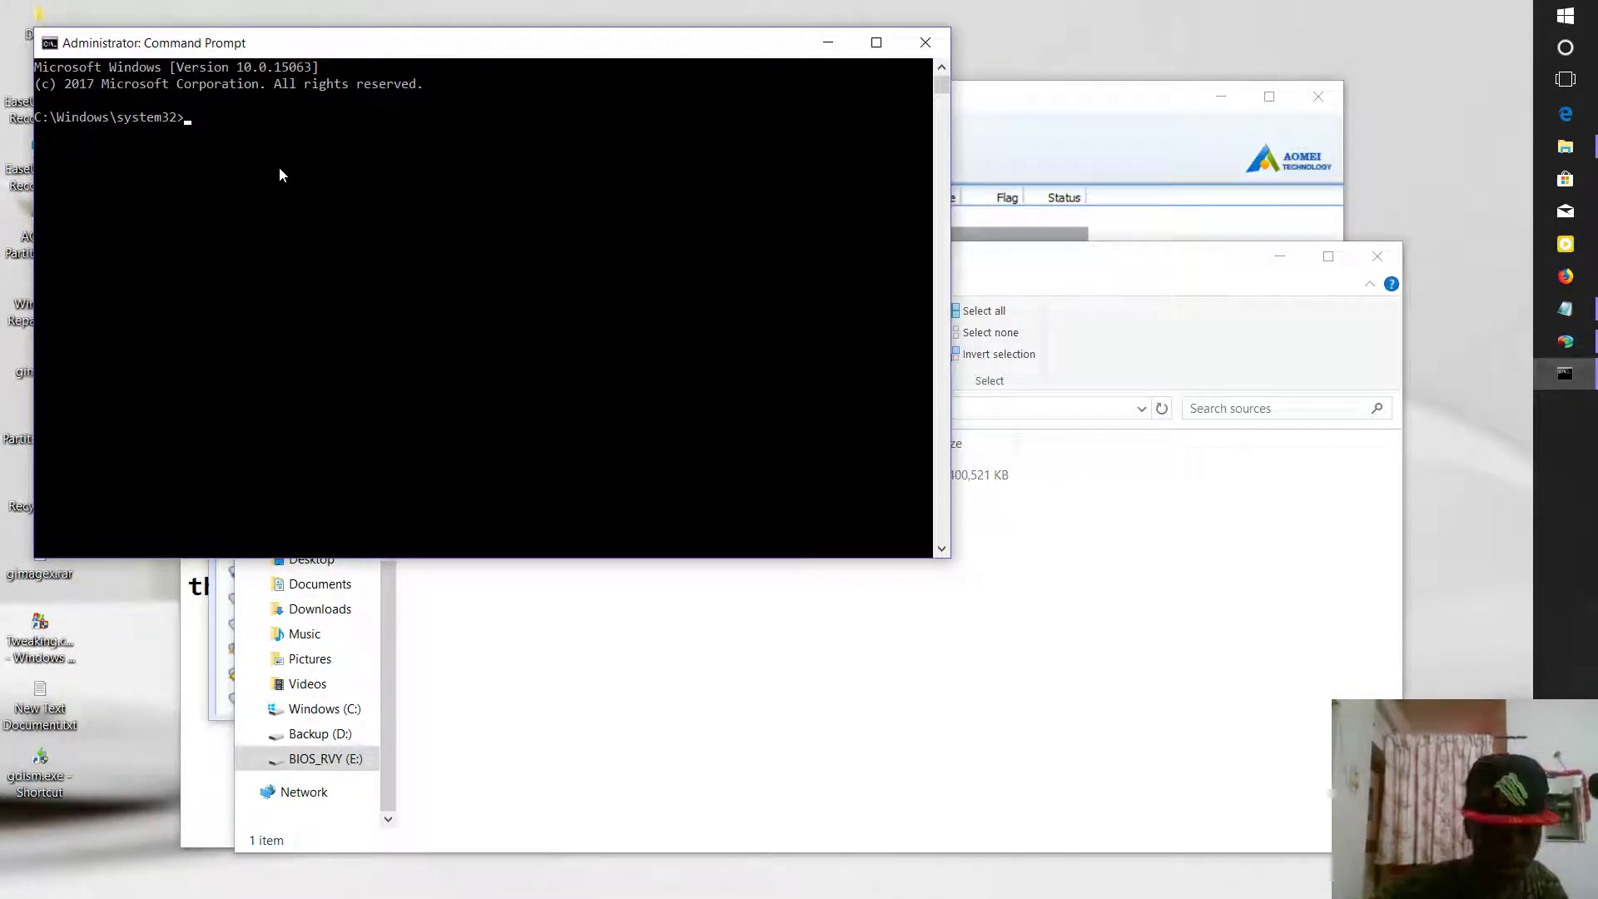
{"action": "type", "text": "bcdb"}
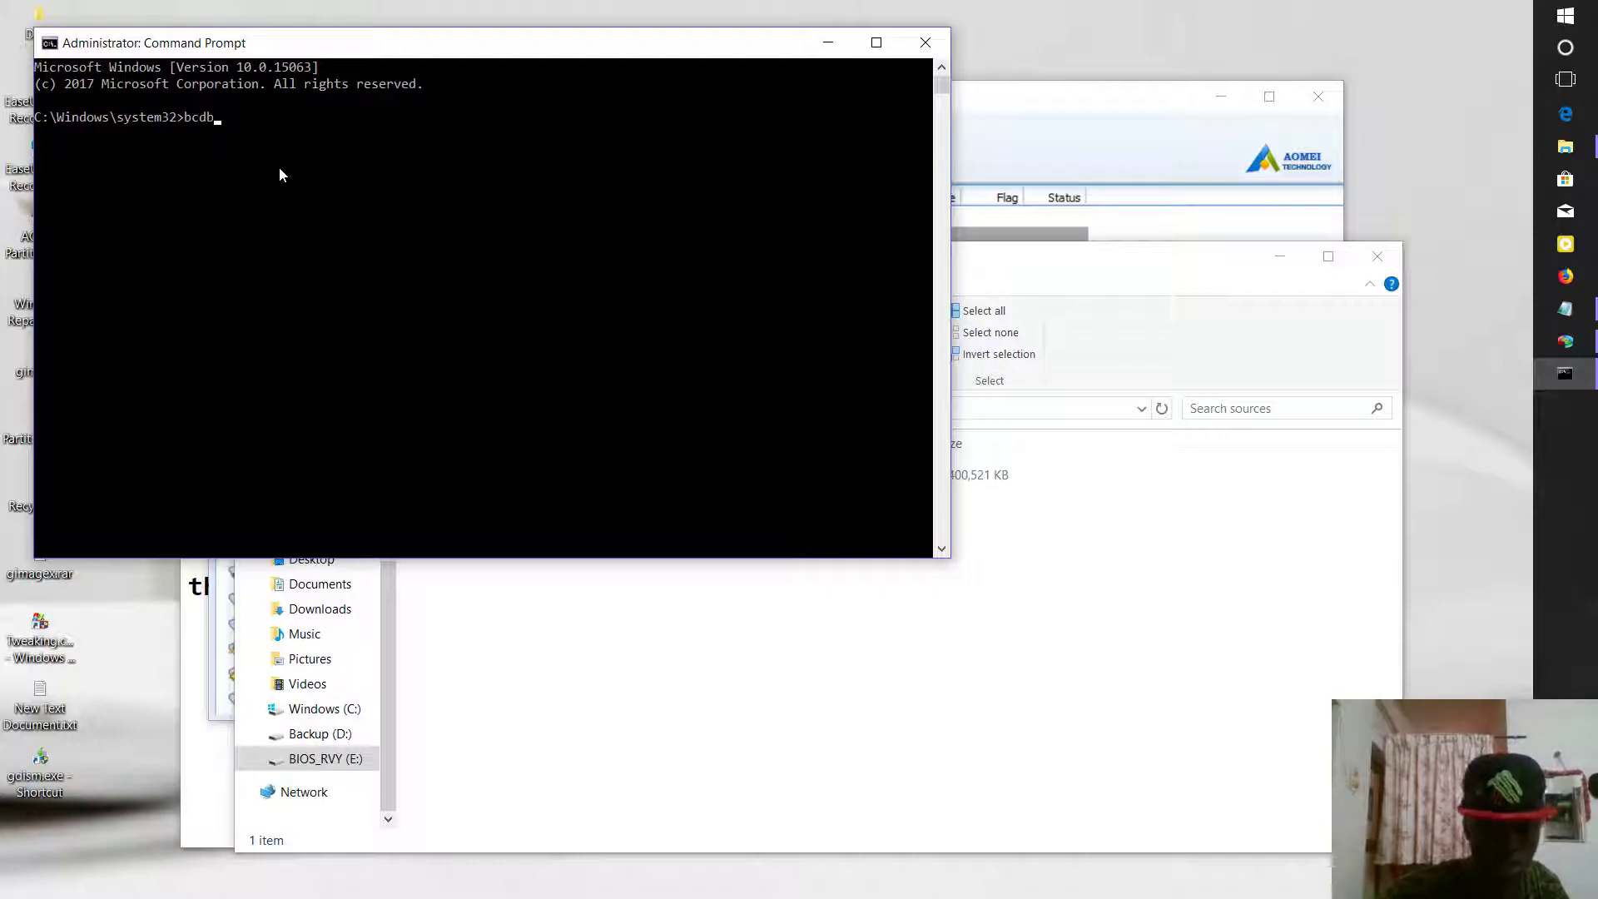
{"action": "type", "text": "oot"}
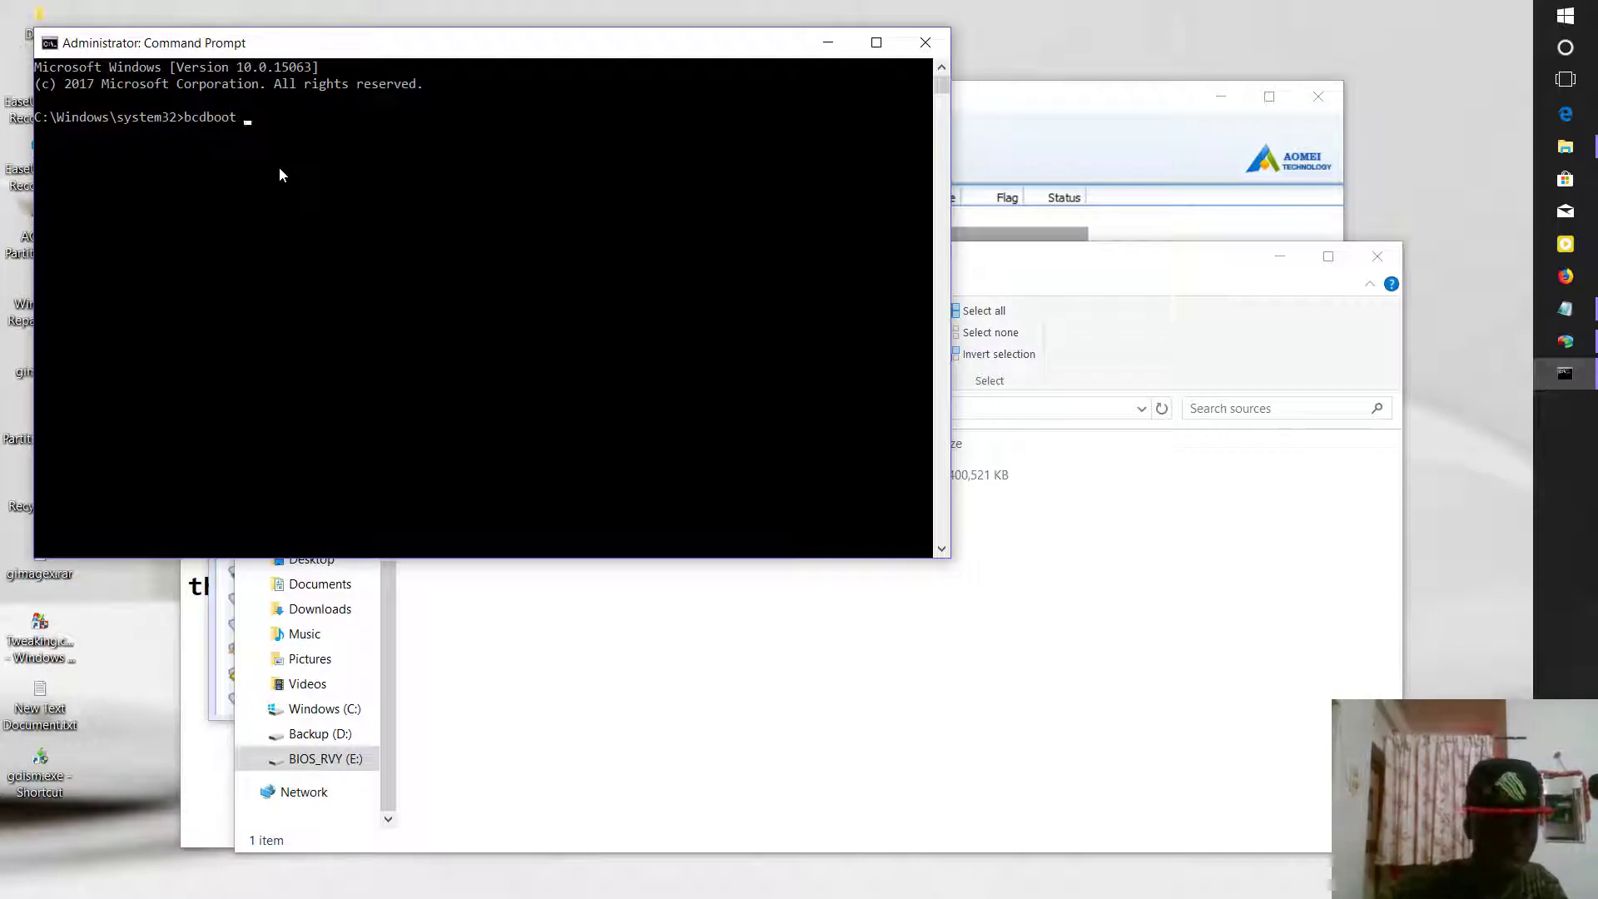
{"action": "key", "text": "ctrl+v"}
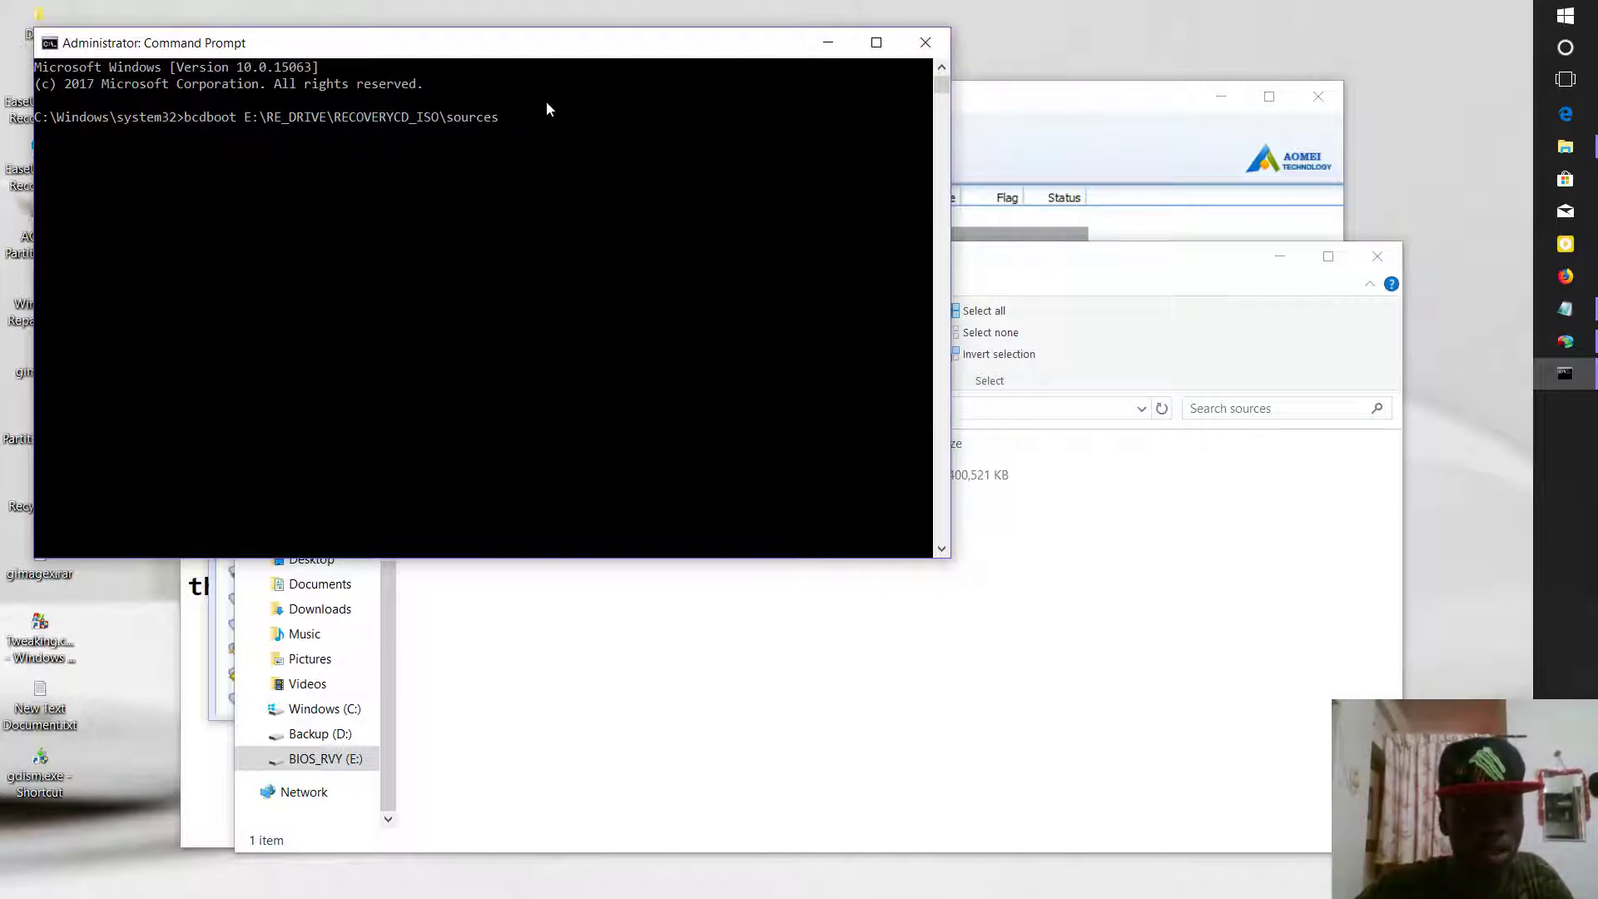
Step: Close Command Prompt and the sources folder, then close the Notepad tips document
{"action": "left_click", "coordinate": [925, 41]}
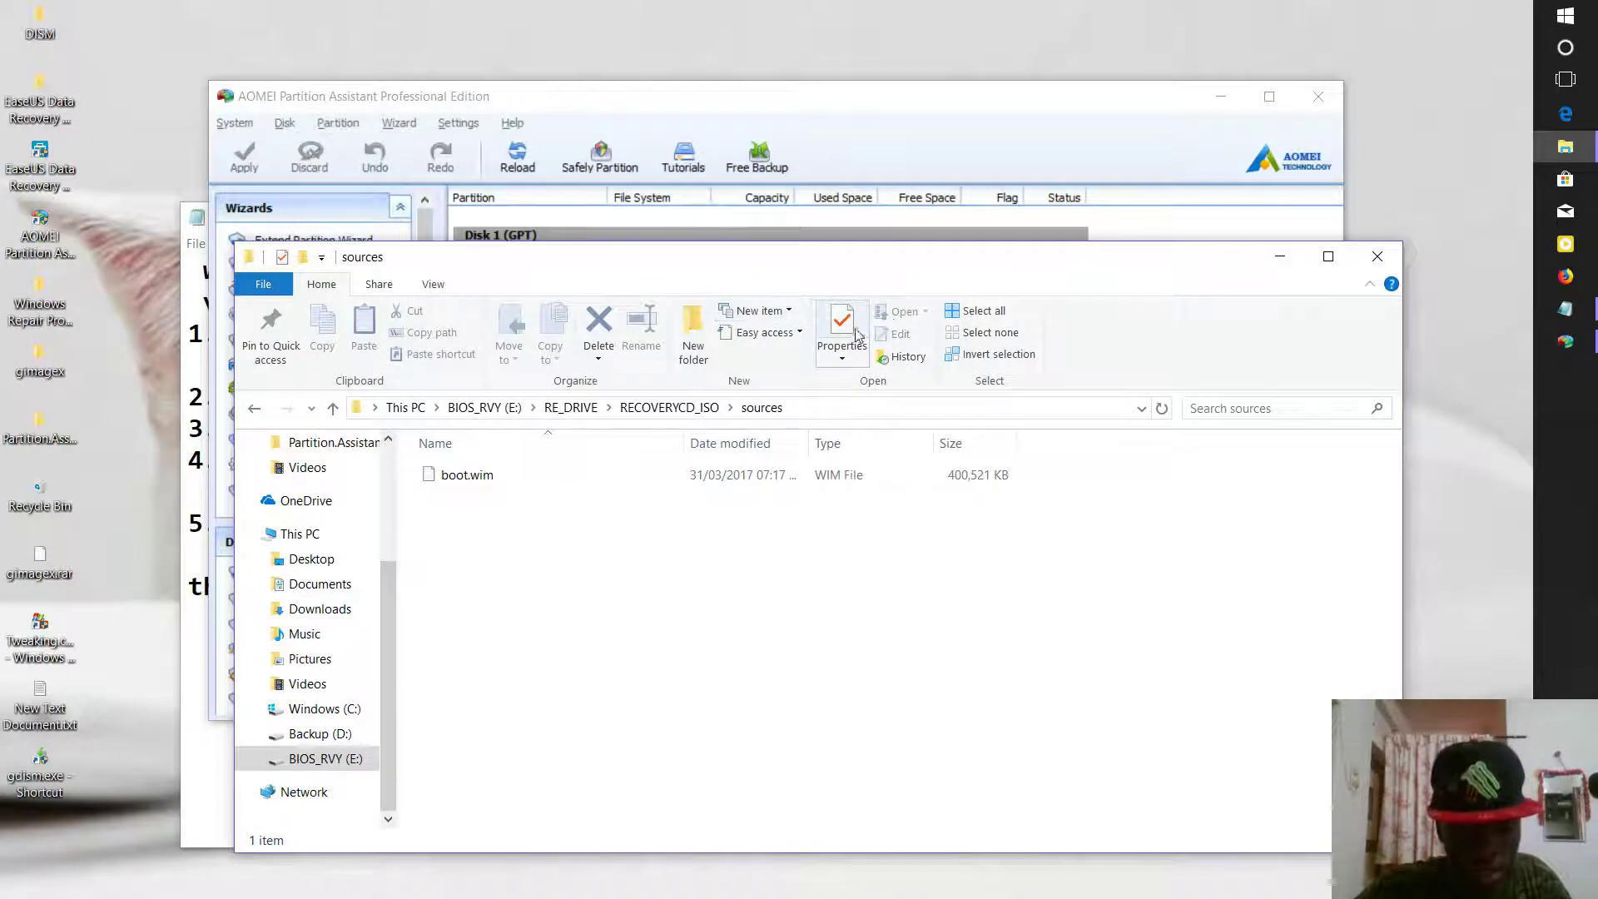
{"action": "left_click", "coordinate": [1377, 256]}
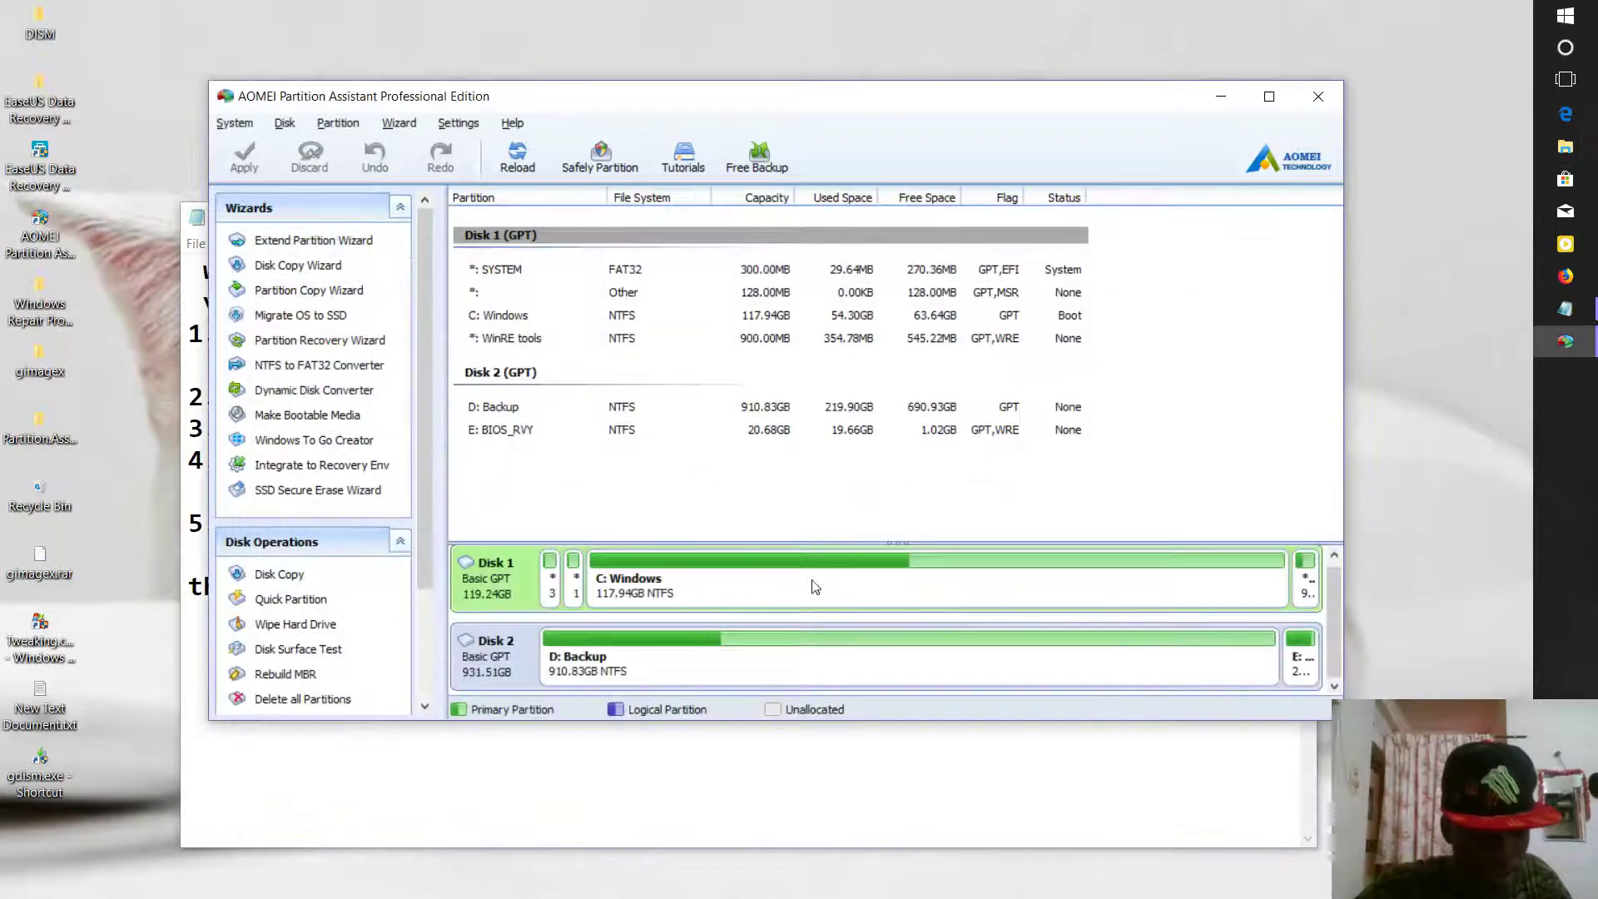
{"action": "left_click", "coordinate": [451, 745]}
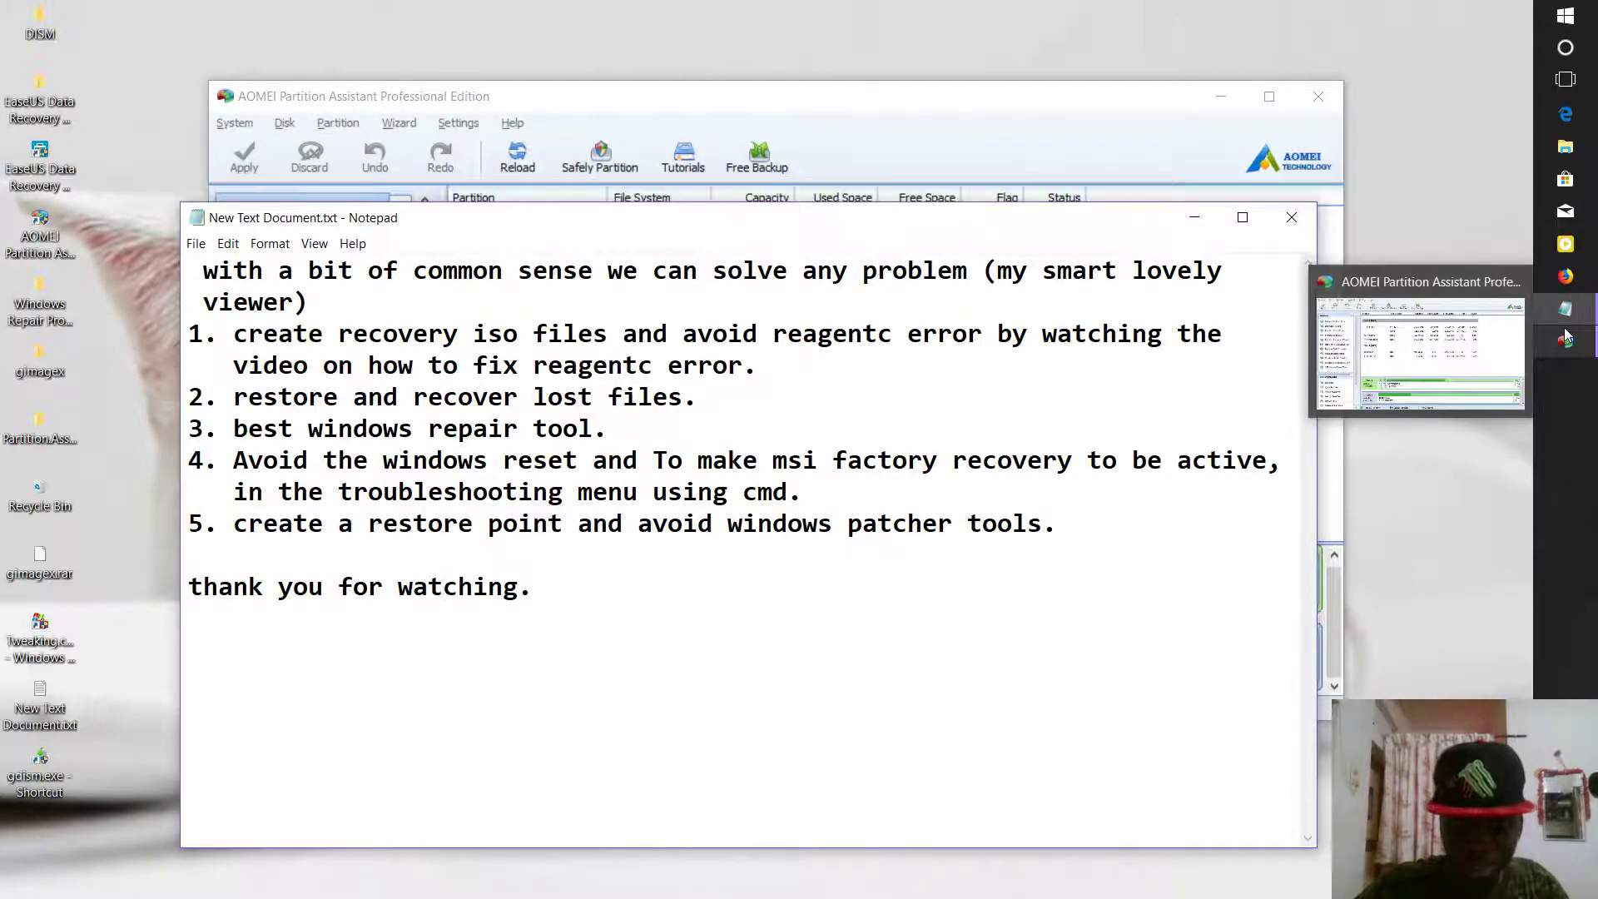
{"action": "mouse_move", "coordinate": [1553, 308]}
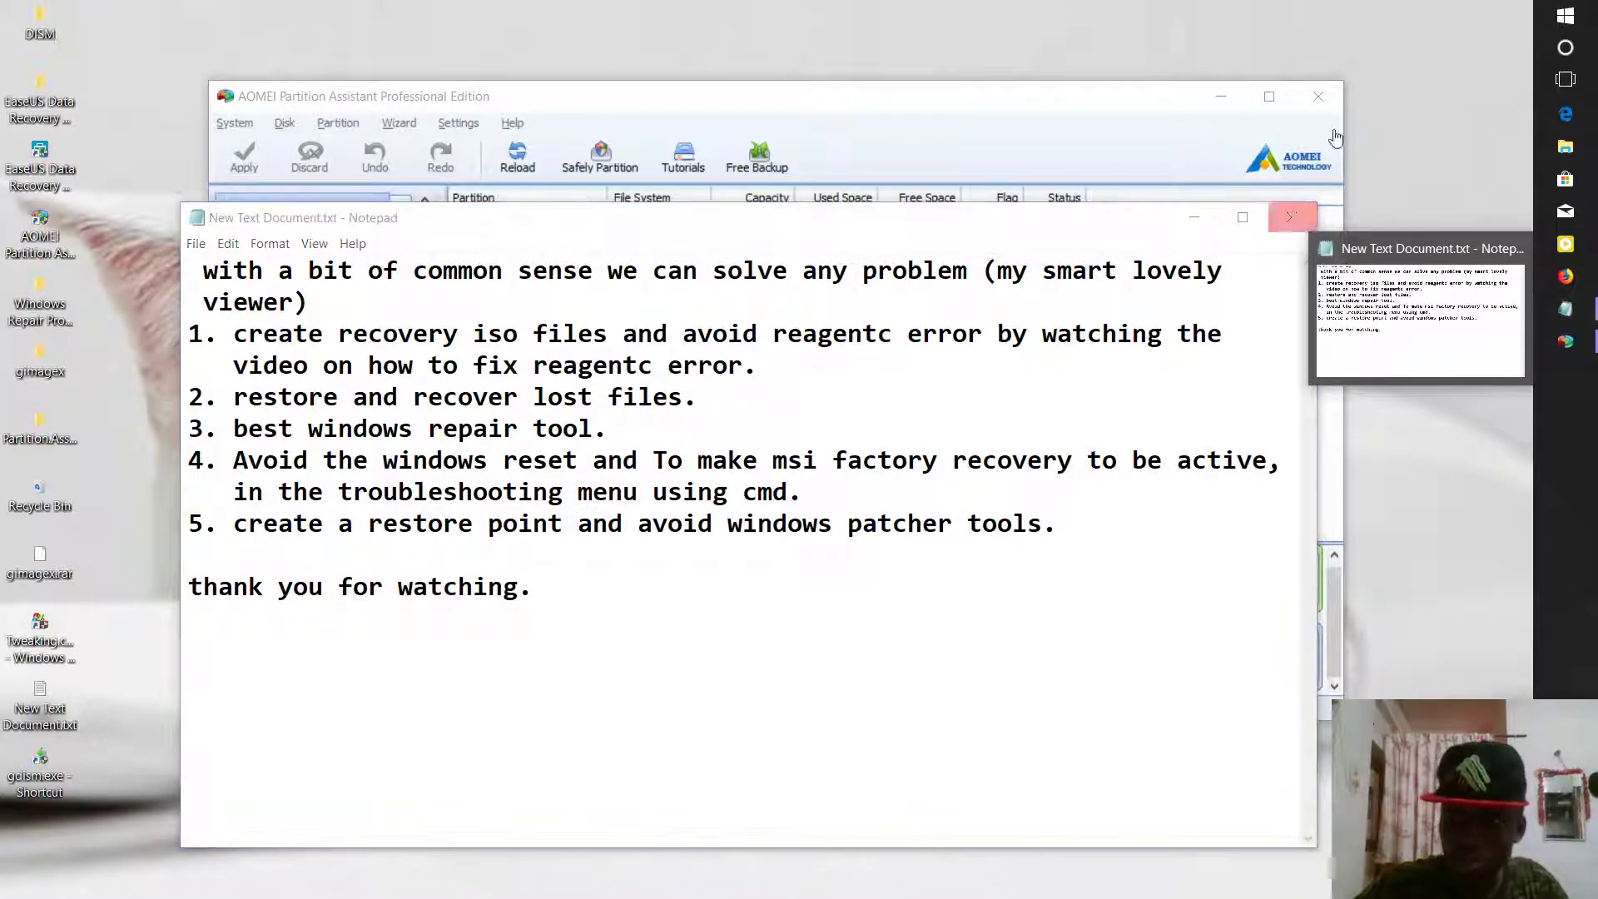
{"action": "left_click", "coordinate": [1292, 219]}
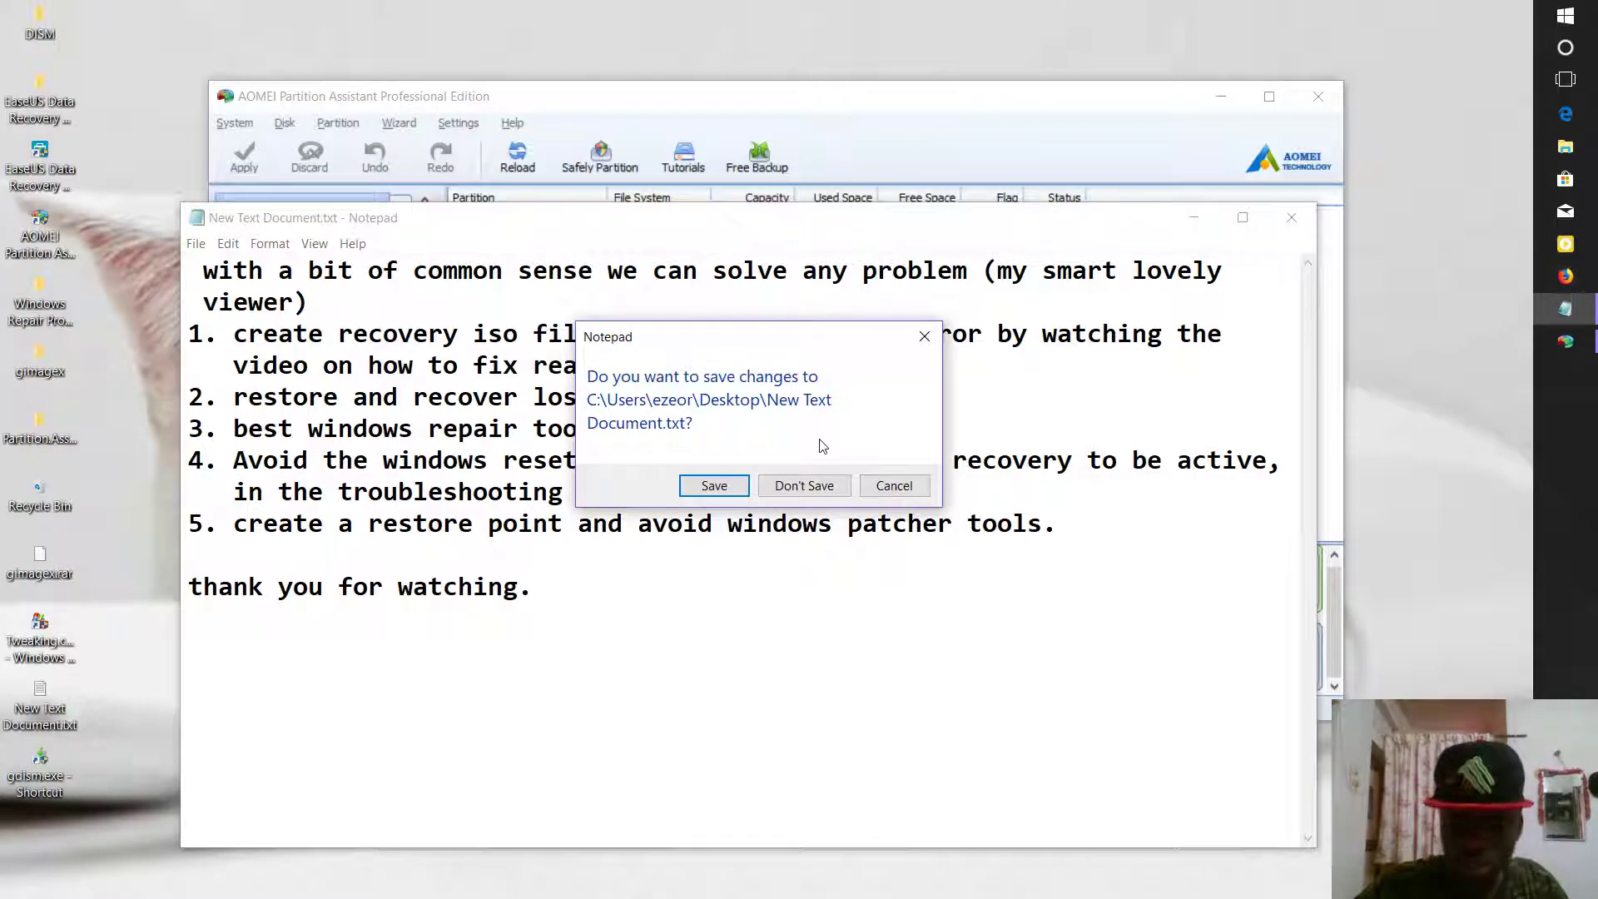
Step: Discard the Notepad changes and flip through Firefox tabs to the SEDA Theme page, maximized
{"action": "left_click", "coordinate": [797, 486]}
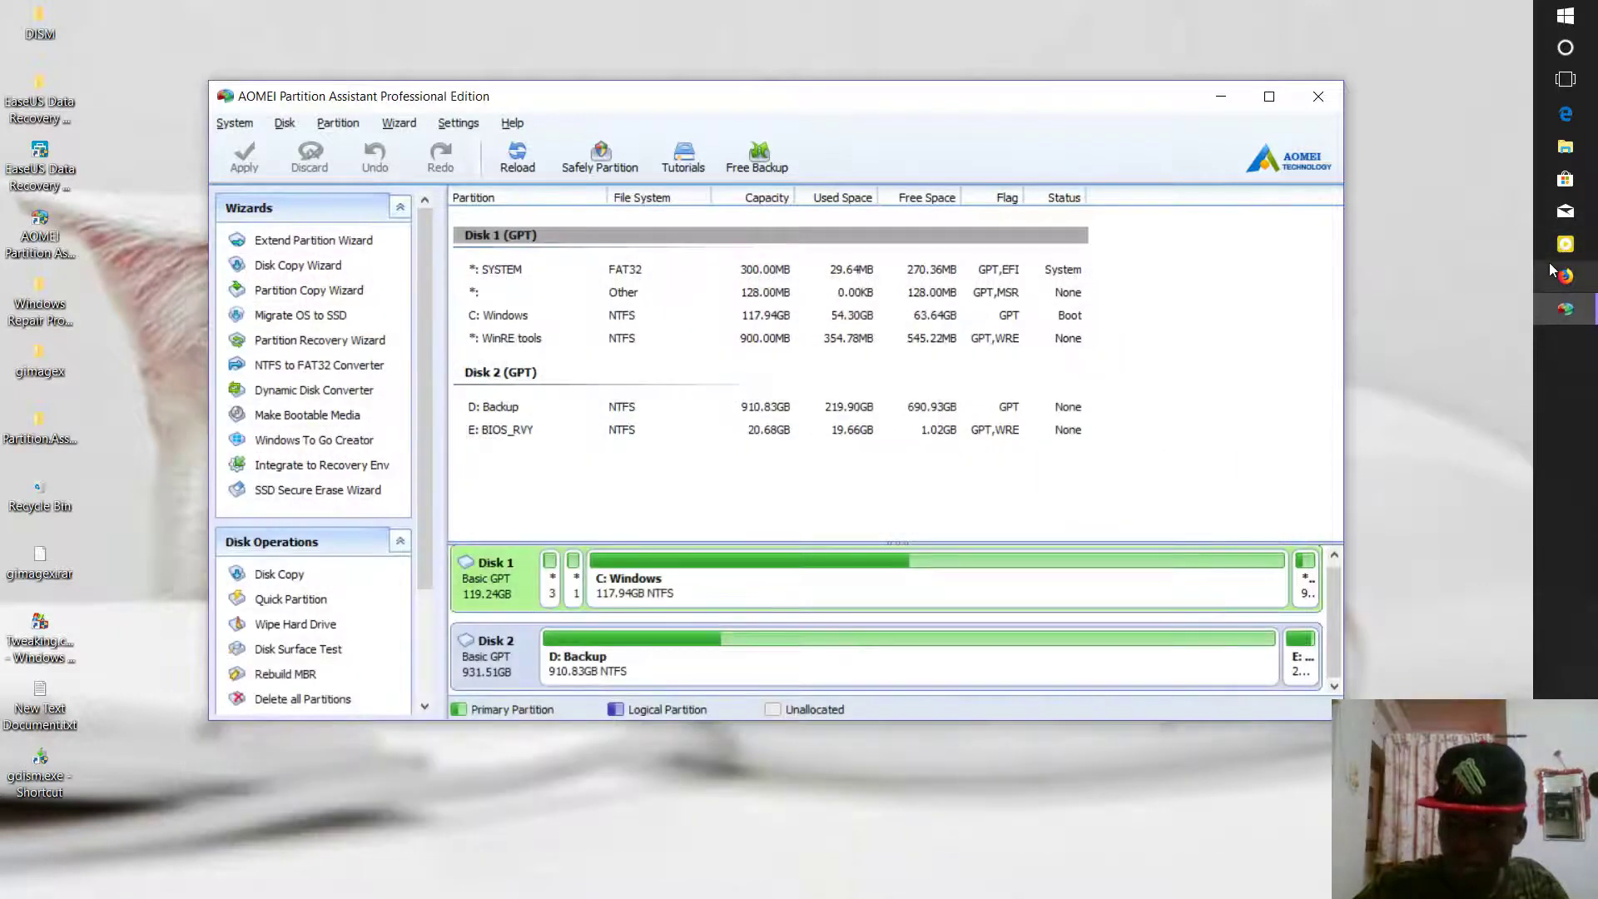
{"action": "left_click", "coordinate": [1550, 267]}
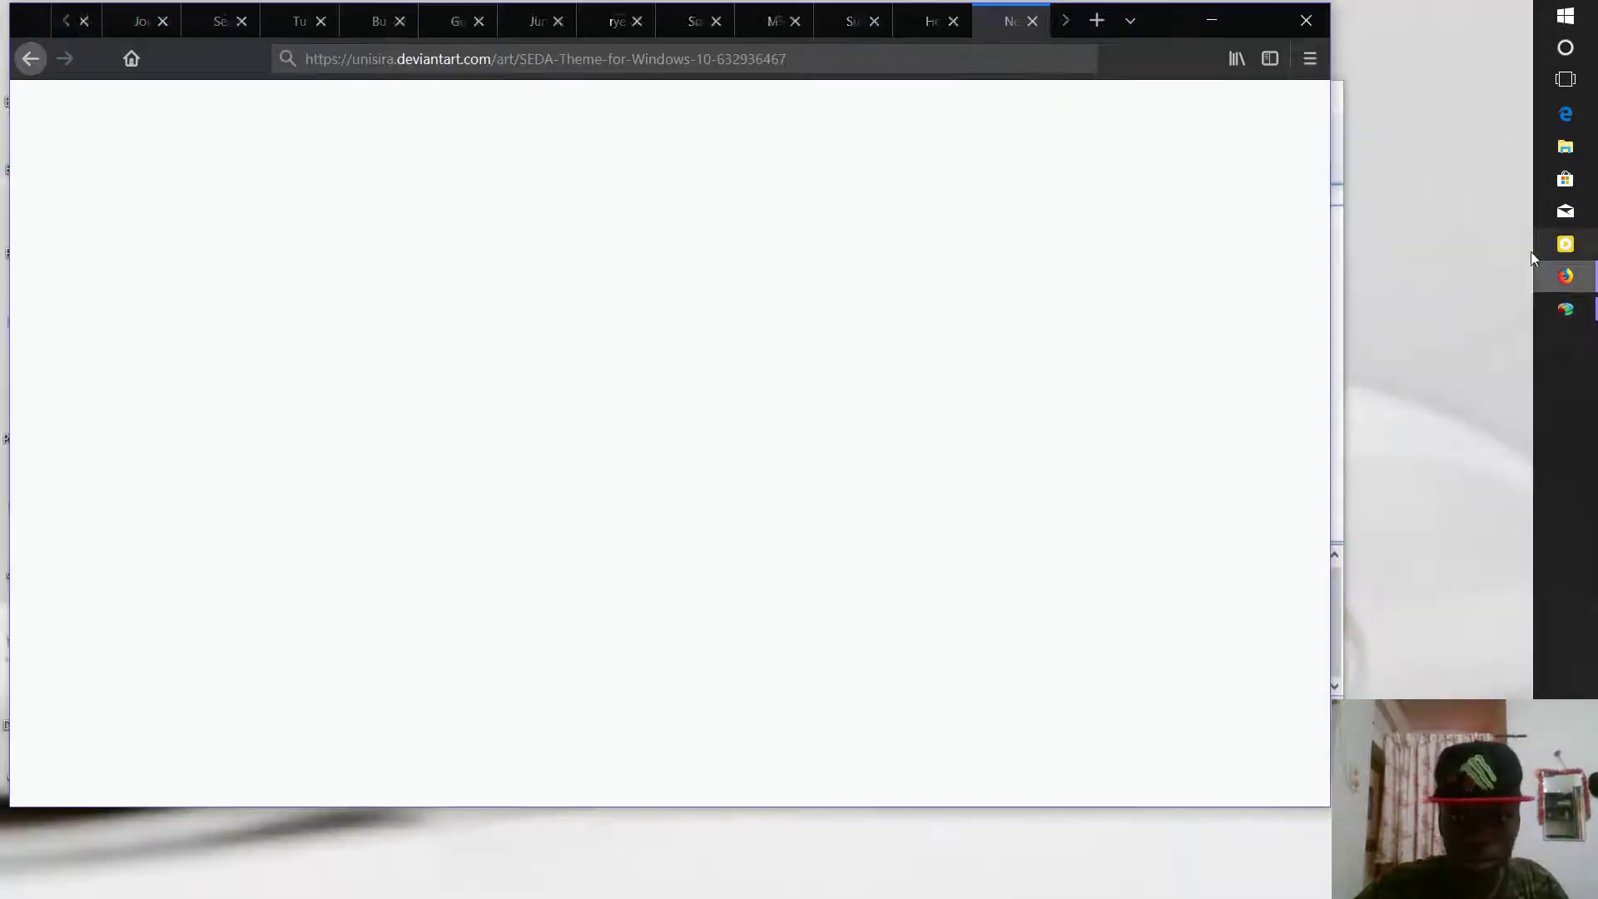
{"action": "left_click", "coordinate": [934, 24]}
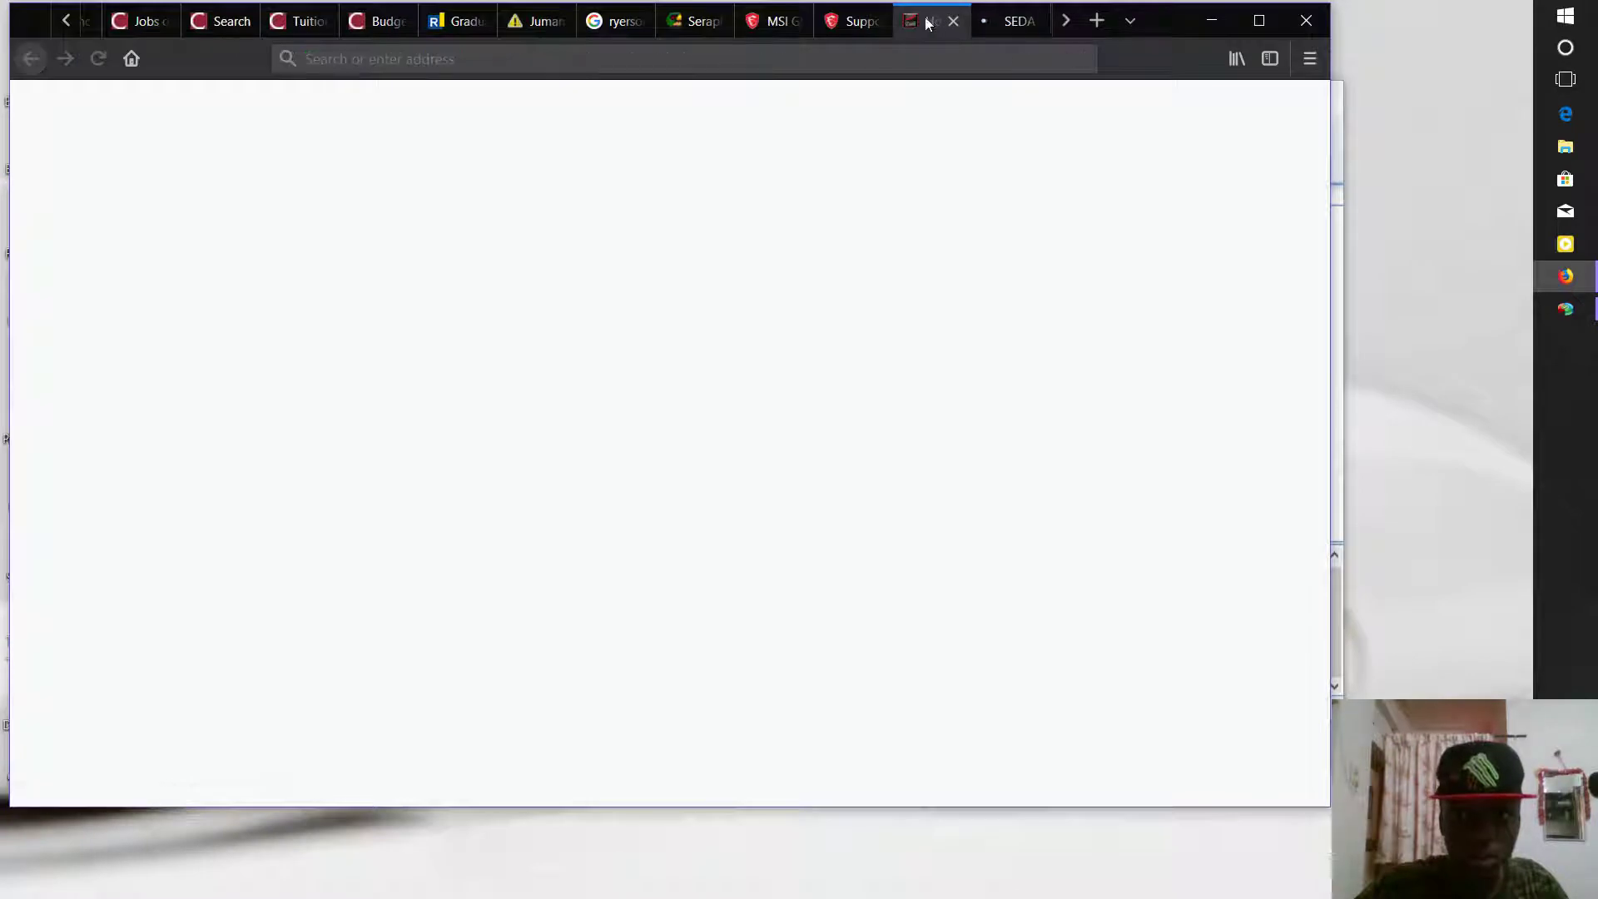
{"action": "left_click", "coordinate": [854, 24]}
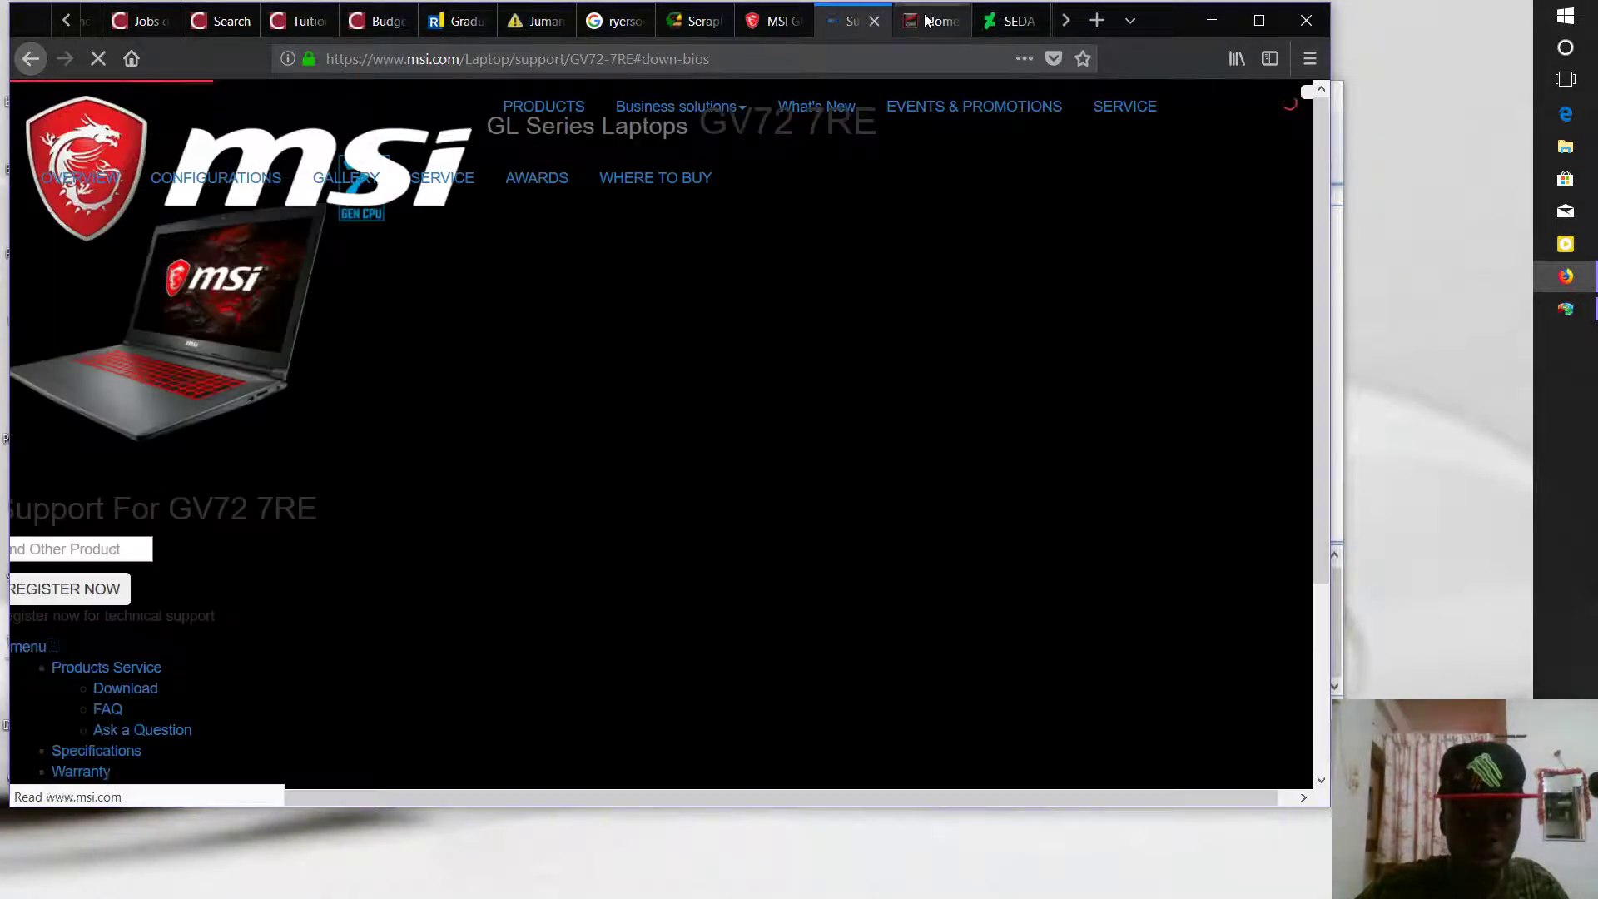
{"action": "left_click", "coordinate": [927, 20]}
{"action": "left_click", "coordinate": [1011, 22]}
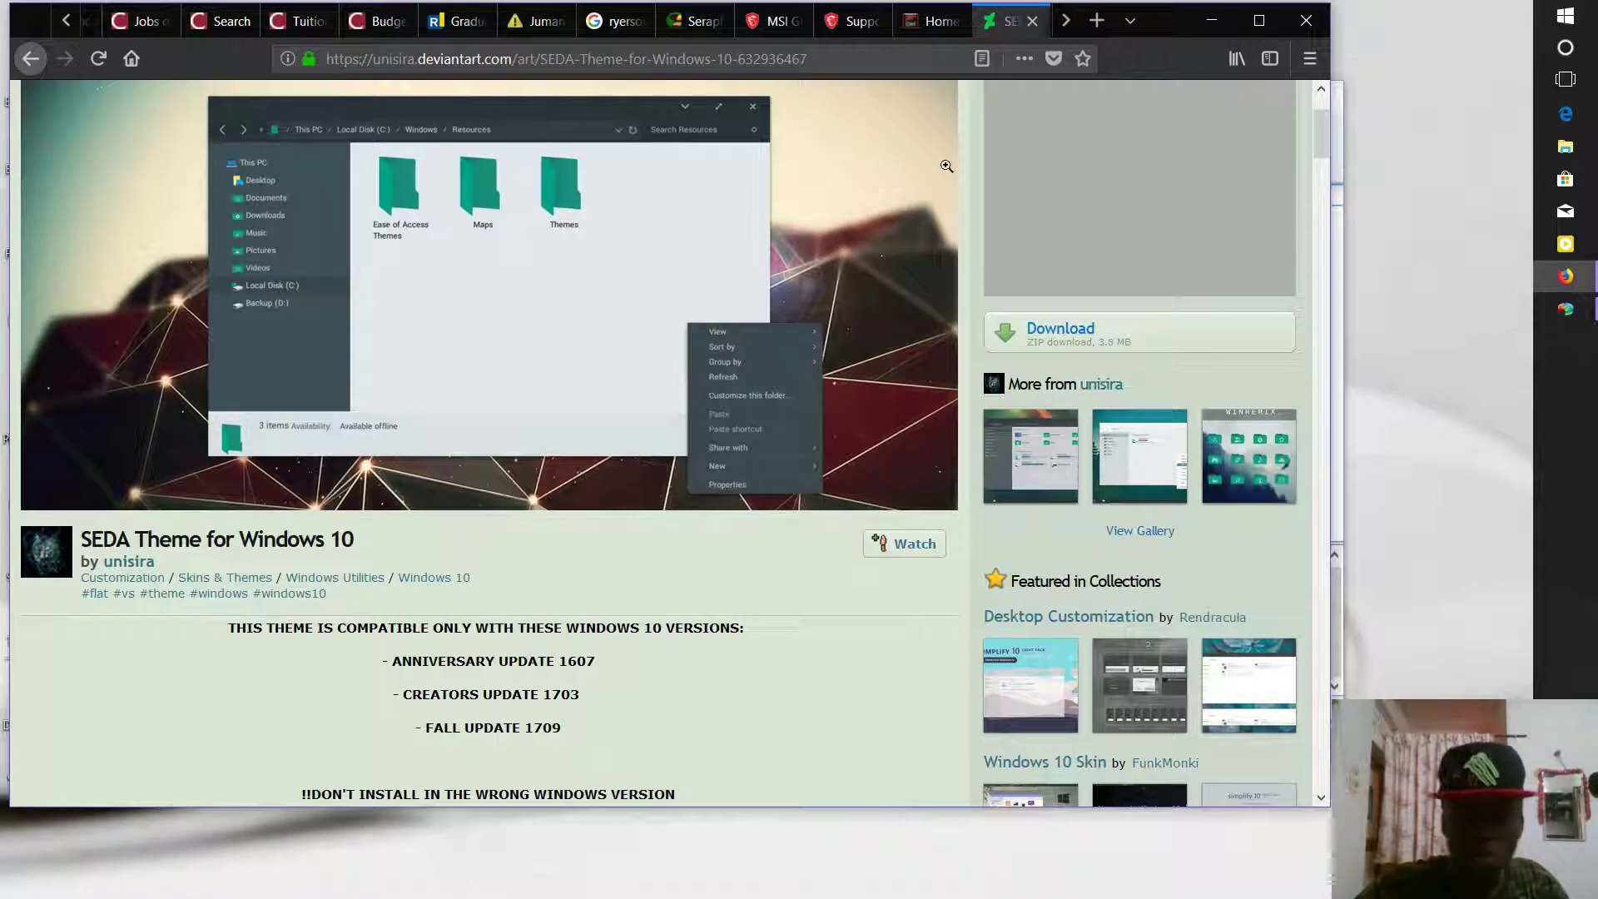
{"action": "left_click", "coordinate": [1257, 20]}
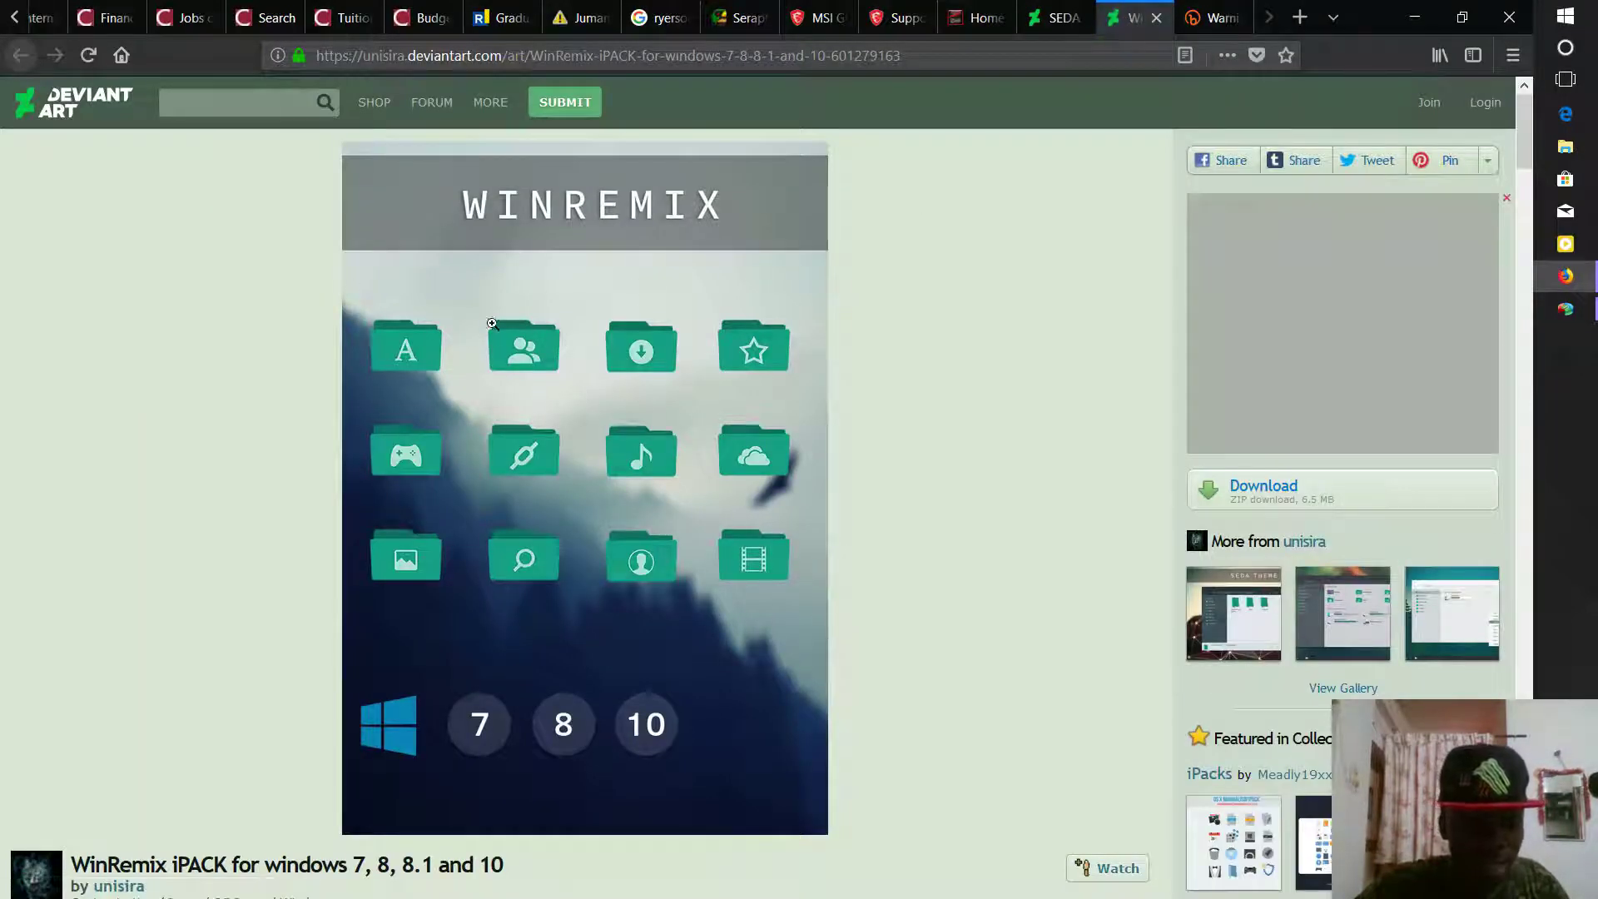
Step: Scroll the SEDA Theme page, view the WinRemix and bit.ly tabs, then minimize Firefox
{"action": "left_click", "coordinate": [1056, 18]}
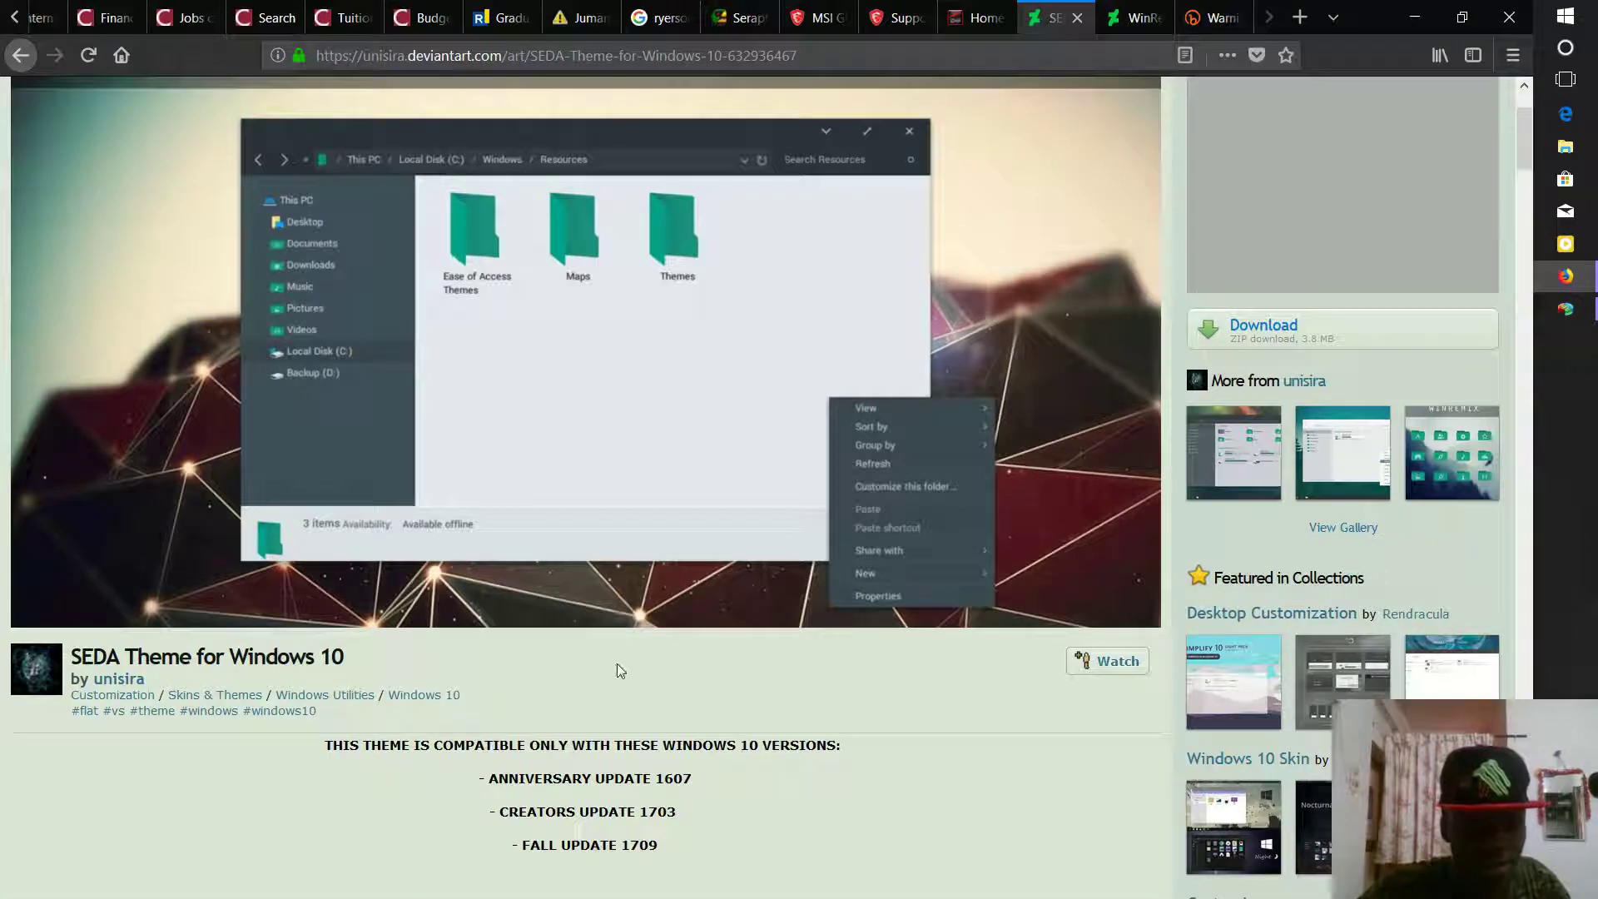
{"action": "scroll", "coordinate": [821, 708], "scroll_direction": "down", "scroll_amount": 3}
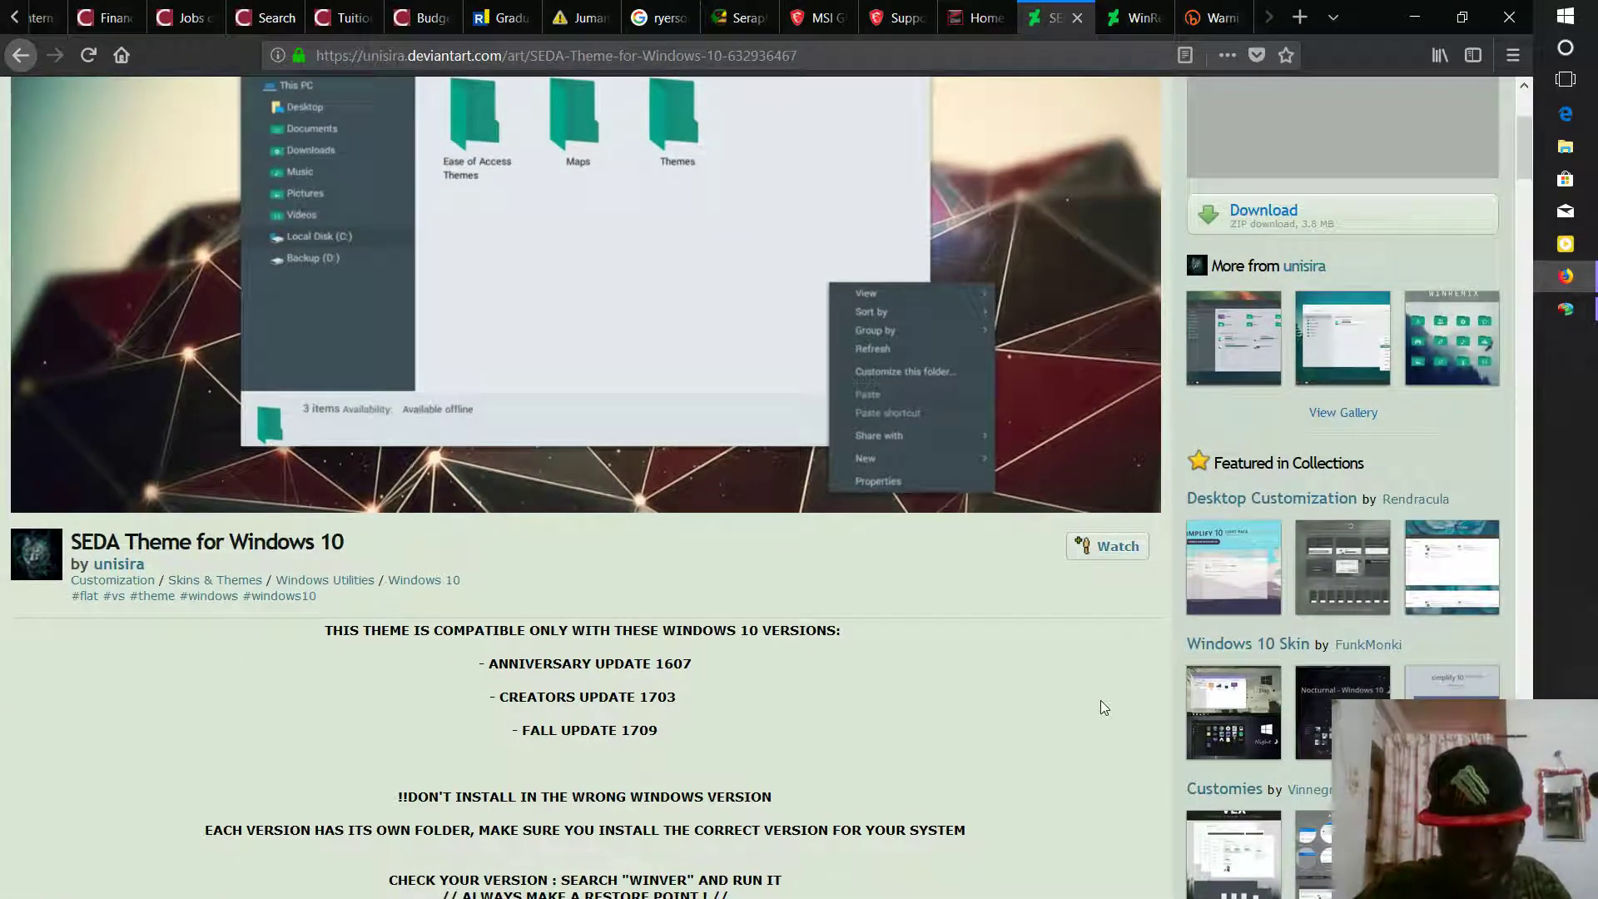
{"action": "scroll", "coordinate": [903, 696], "scroll_direction": "up", "scroll_amount": 3}
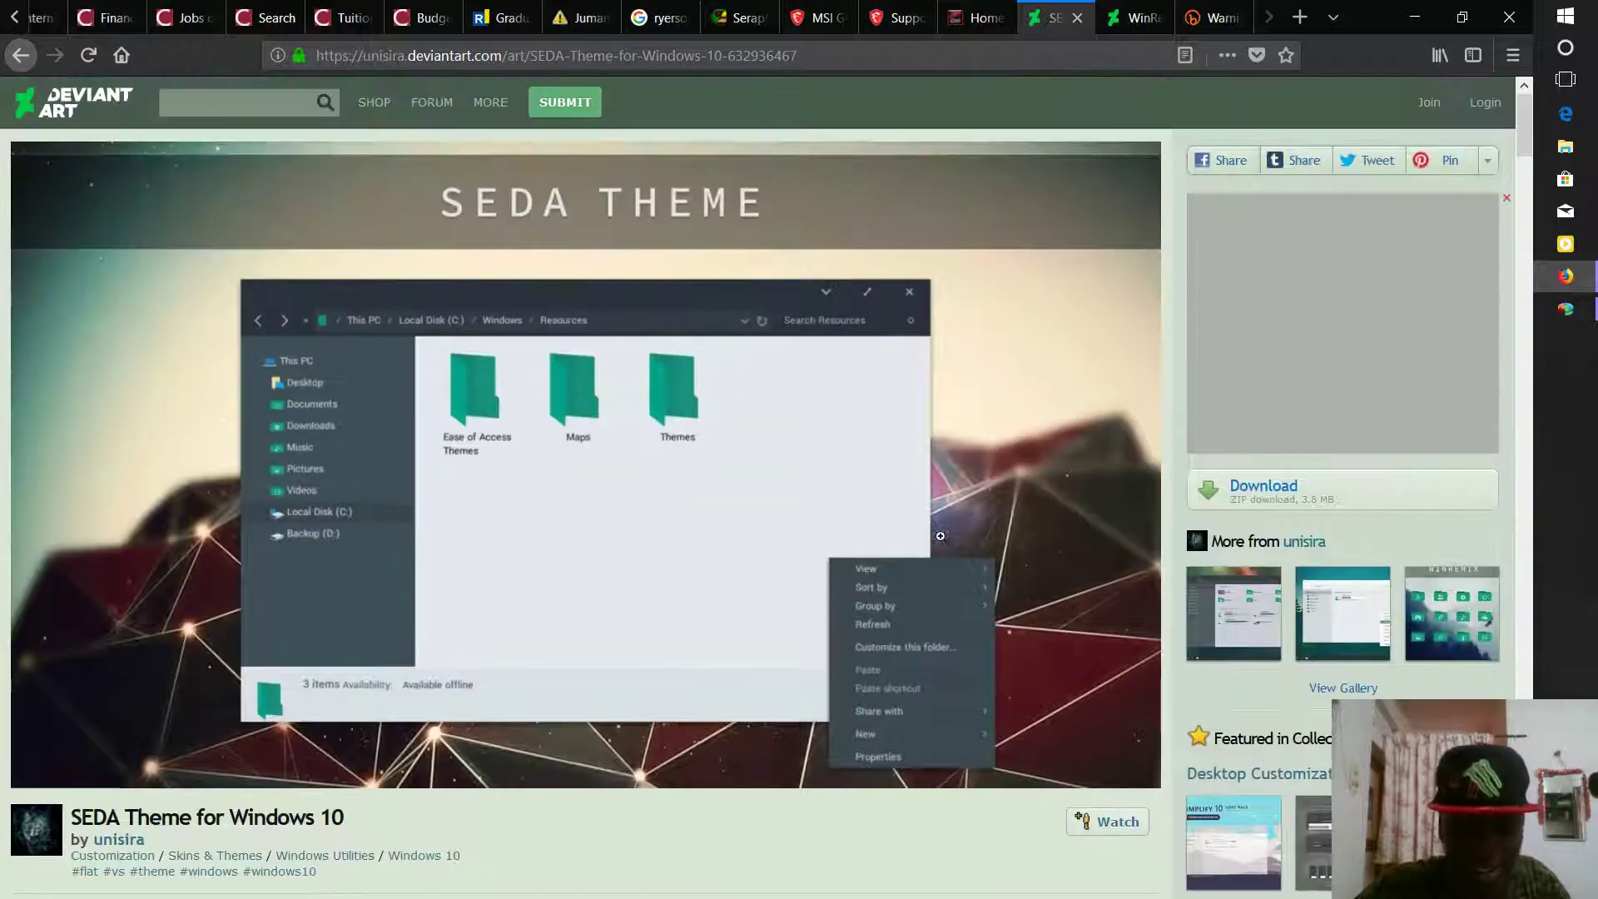
{"action": "left_click", "coordinate": [1141, 16]}
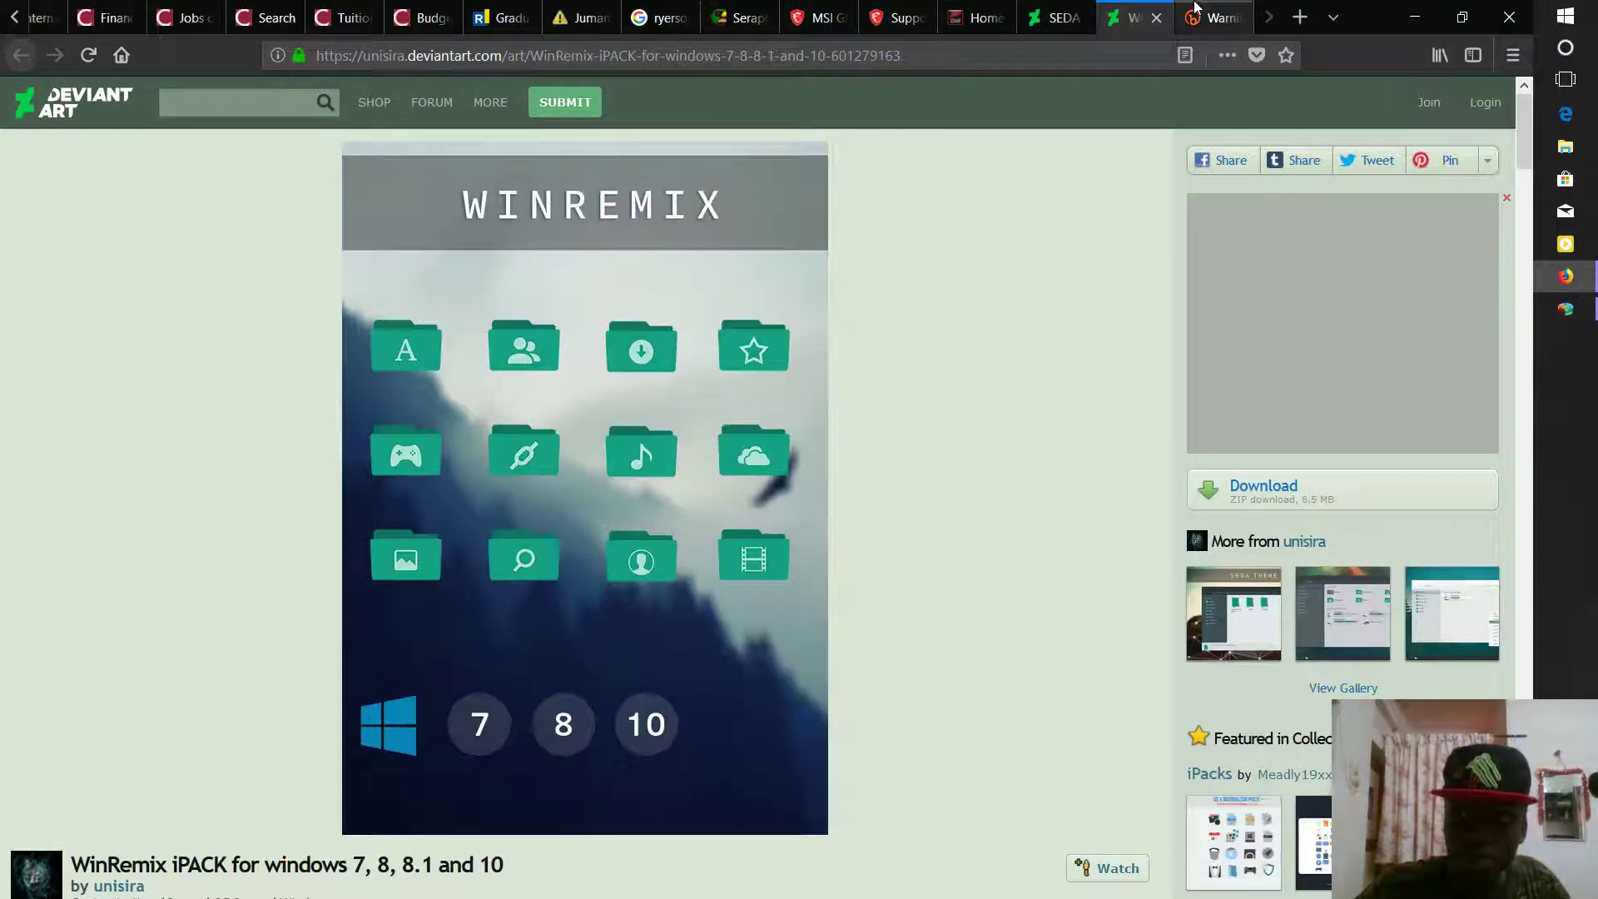
{"action": "left_click", "coordinate": [1215, 17]}
{"action": "left_click", "coordinate": [1414, 17]}
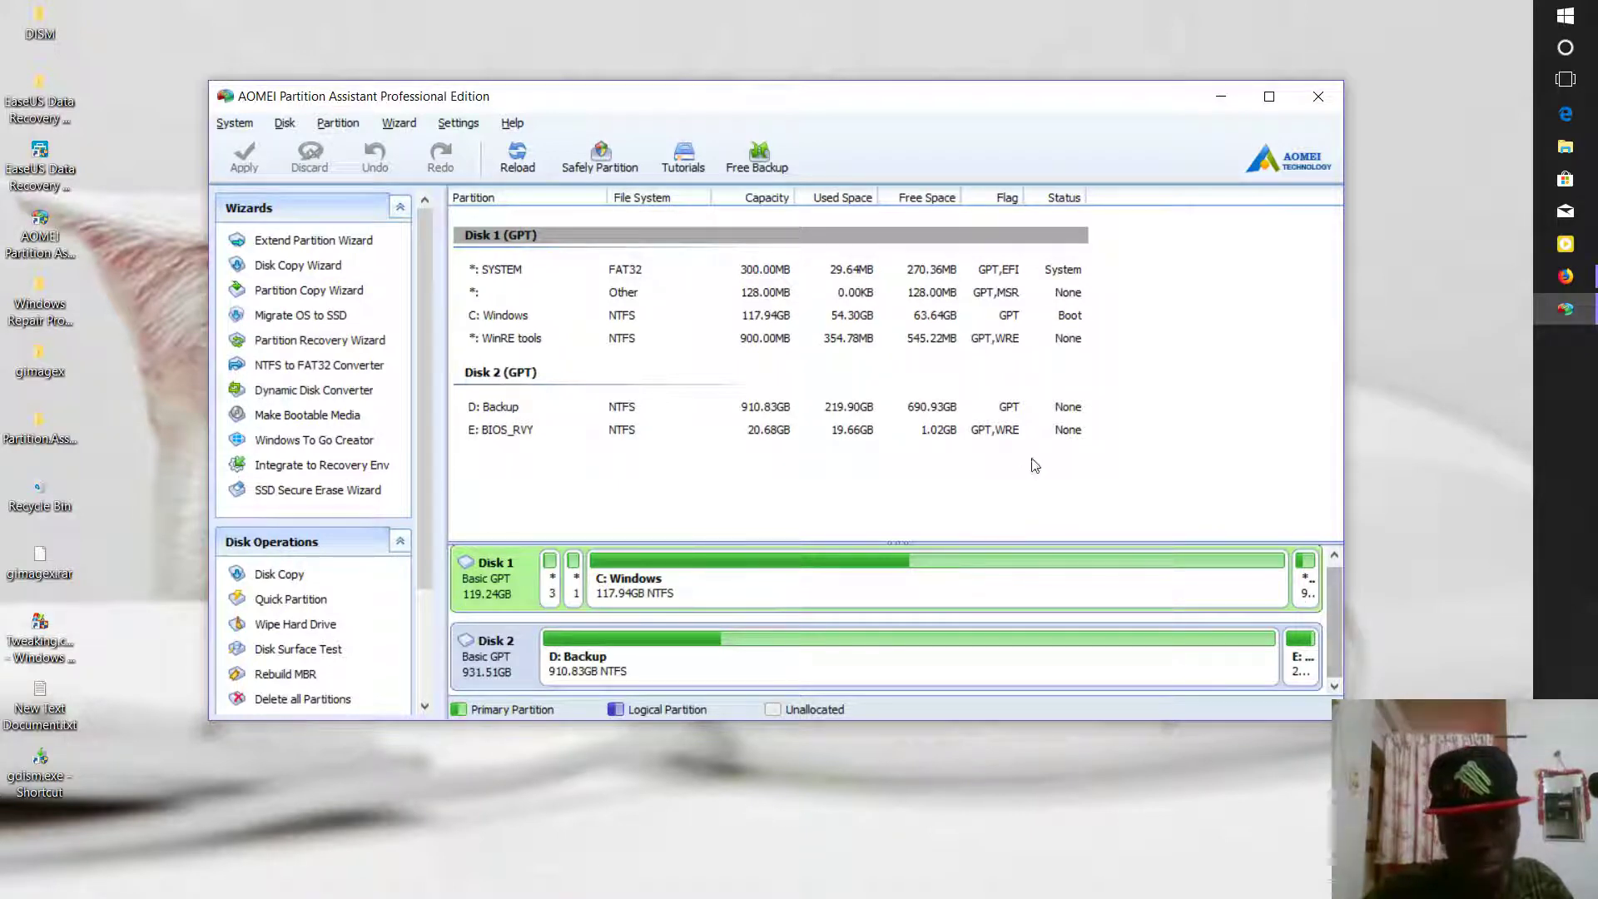
Step: Show the UltraUXThemePatcher heading on the syssel.net page, then minimize Firefox to the desktop
{"action": "left_click", "coordinate": [1221, 96]}
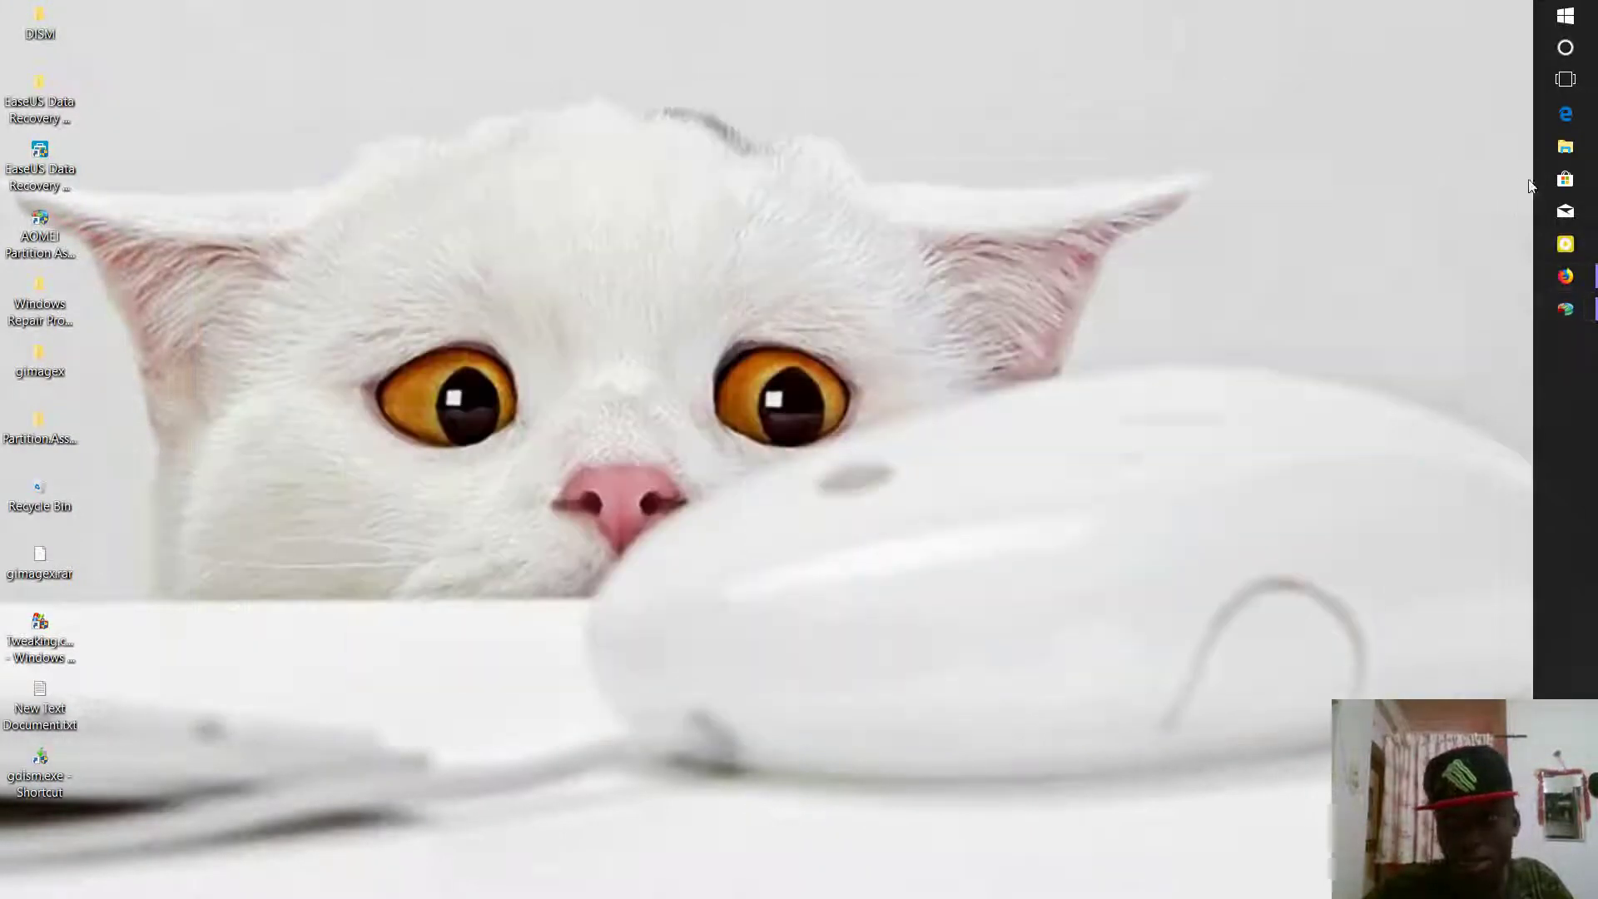
{"action": "left_click", "coordinate": [1579, 289]}
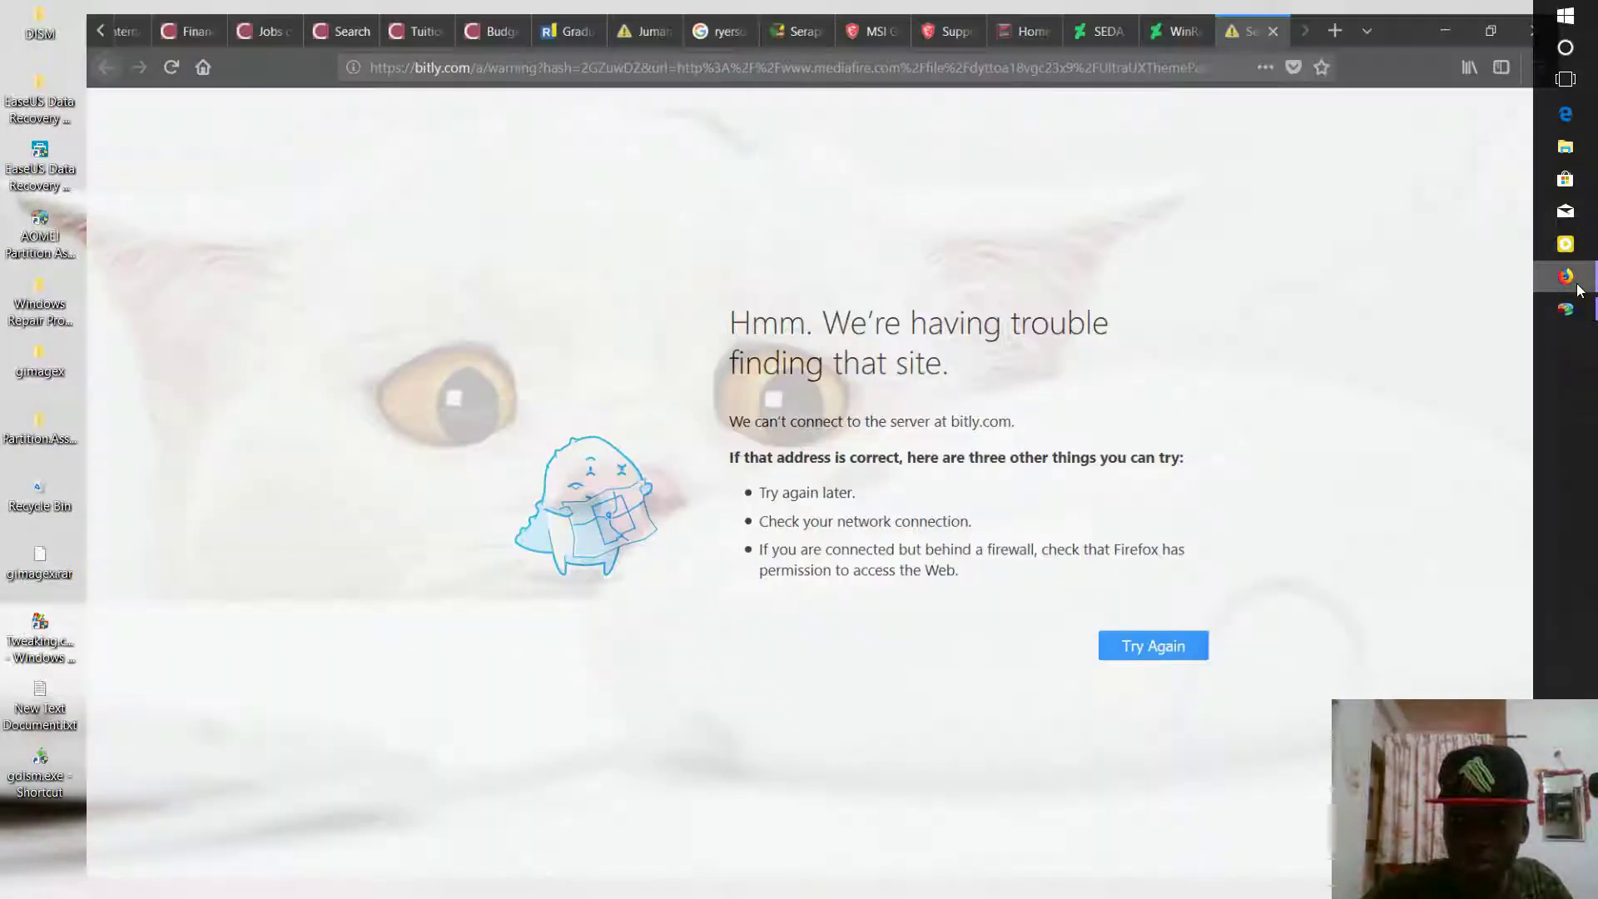
{"action": "left_click", "coordinate": [1565, 309]}
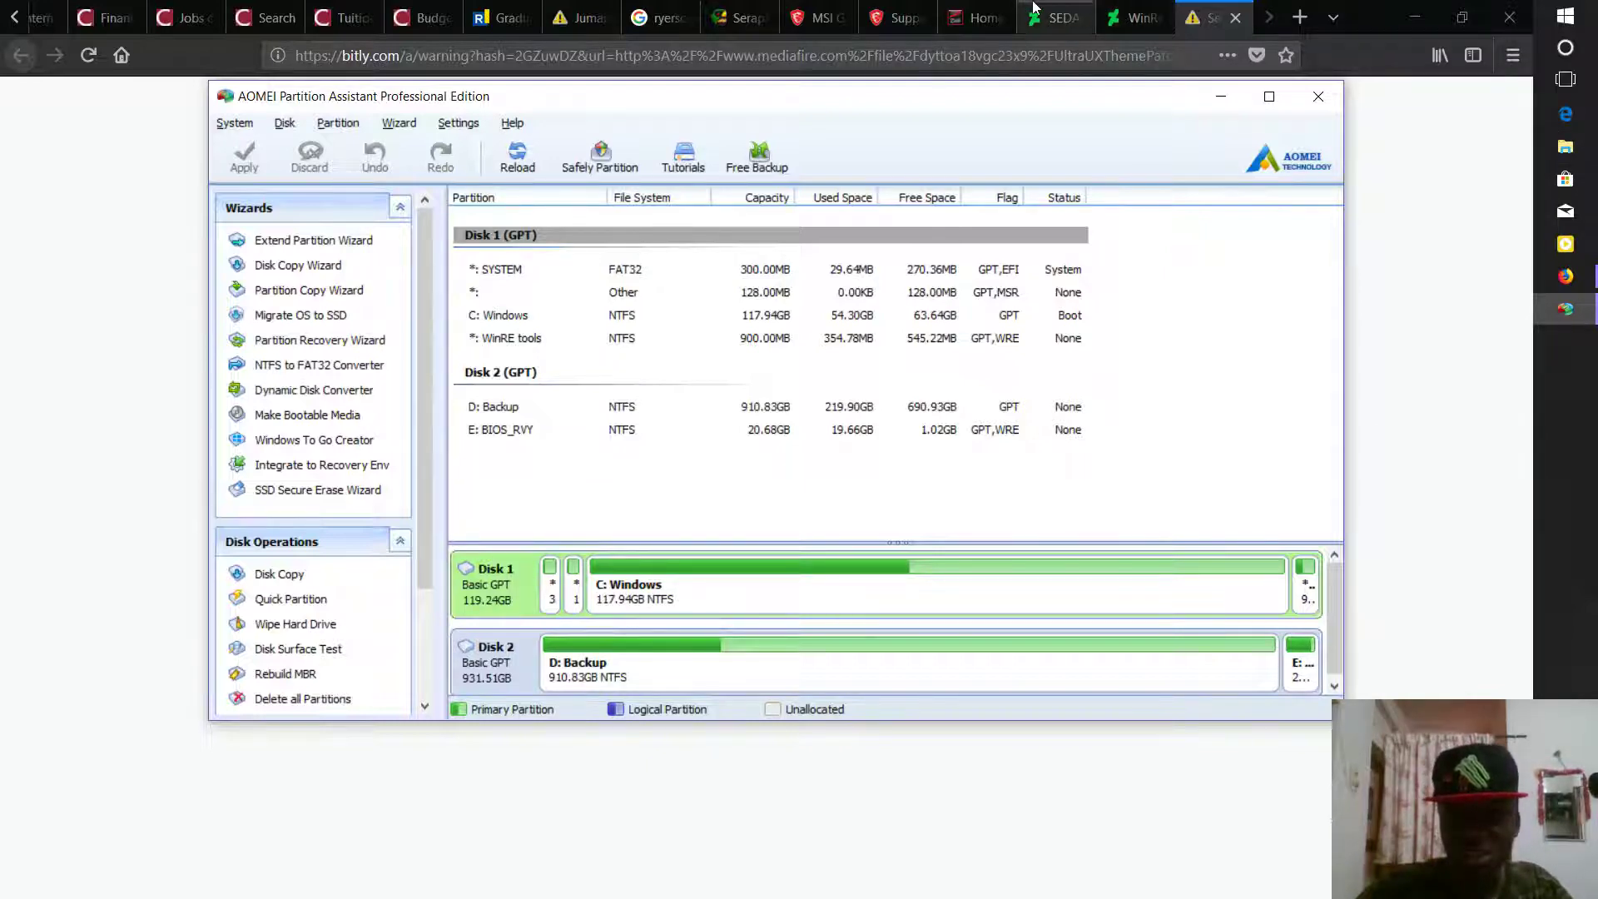
{"action": "left_click", "coordinate": [1056, 17]}
{"action": "left_click", "coordinate": [975, 18]}
{"action": "scroll", "coordinate": [363, 668], "scroll_direction": "down", "scroll_amount": 4}
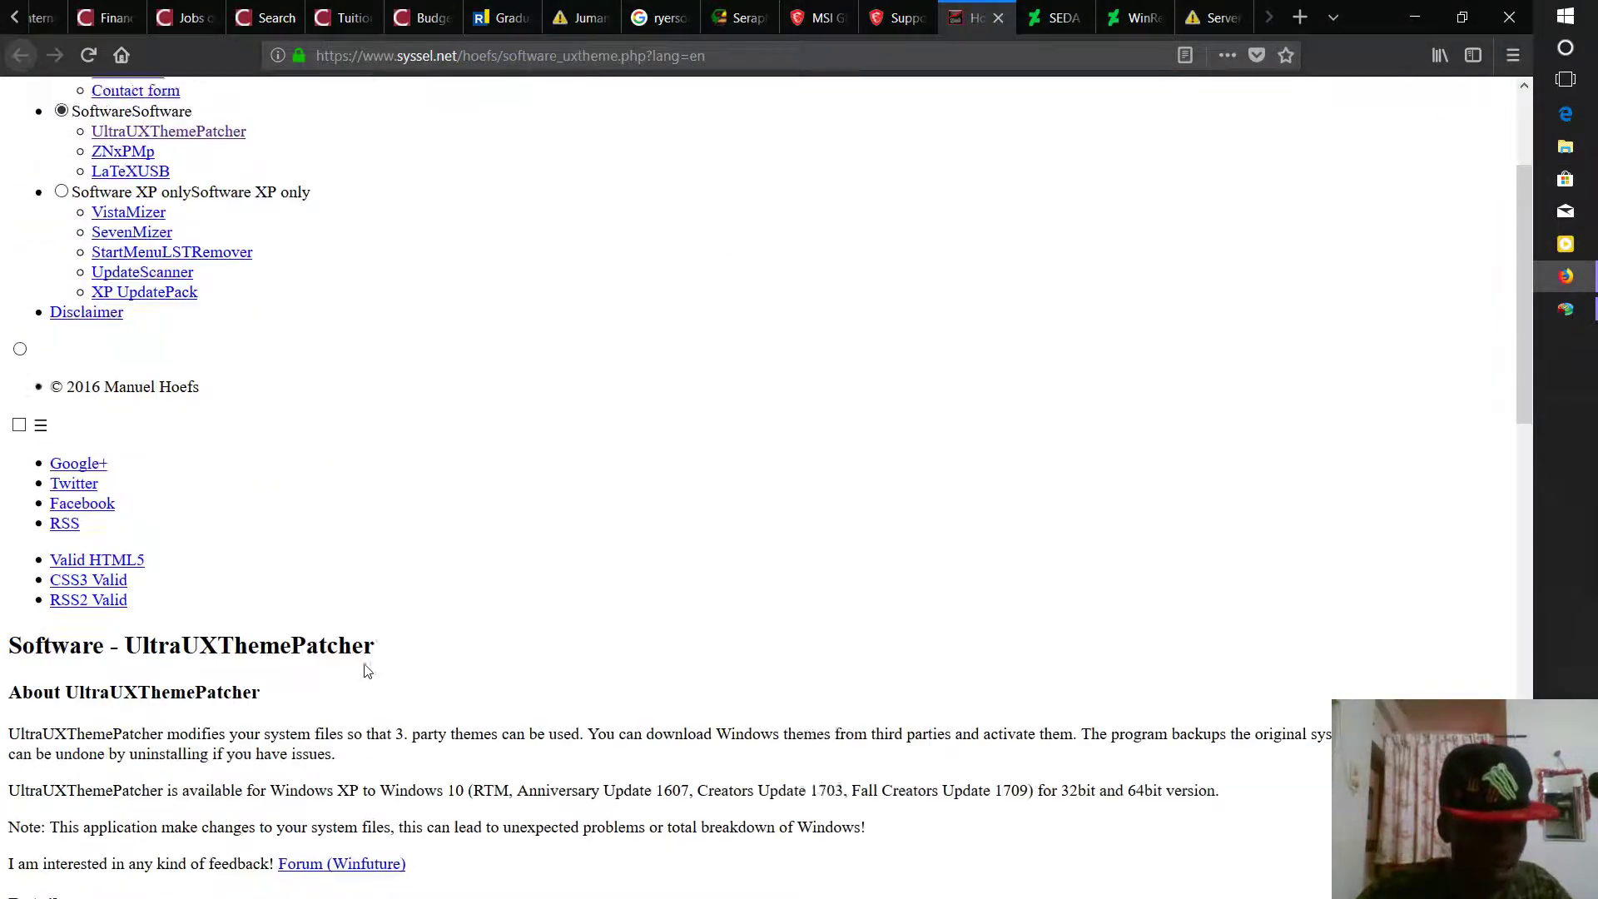
{"action": "left_click_drag", "start_coordinate": [125, 504], "coordinate": [395, 513]}
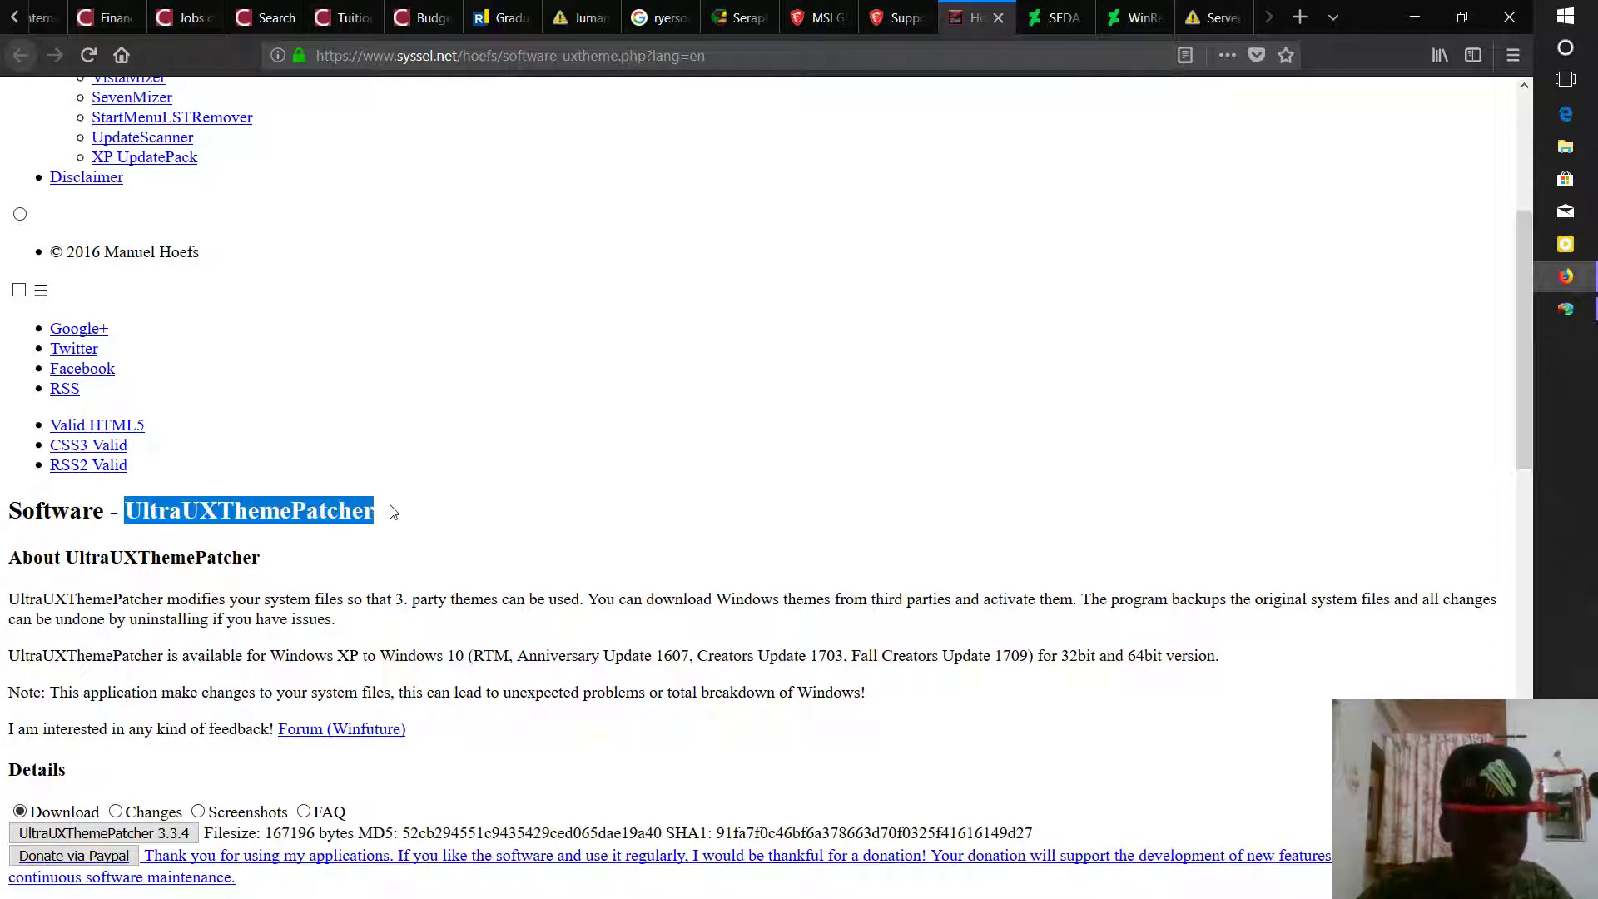
{"action": "left_click", "coordinate": [962, 182]}
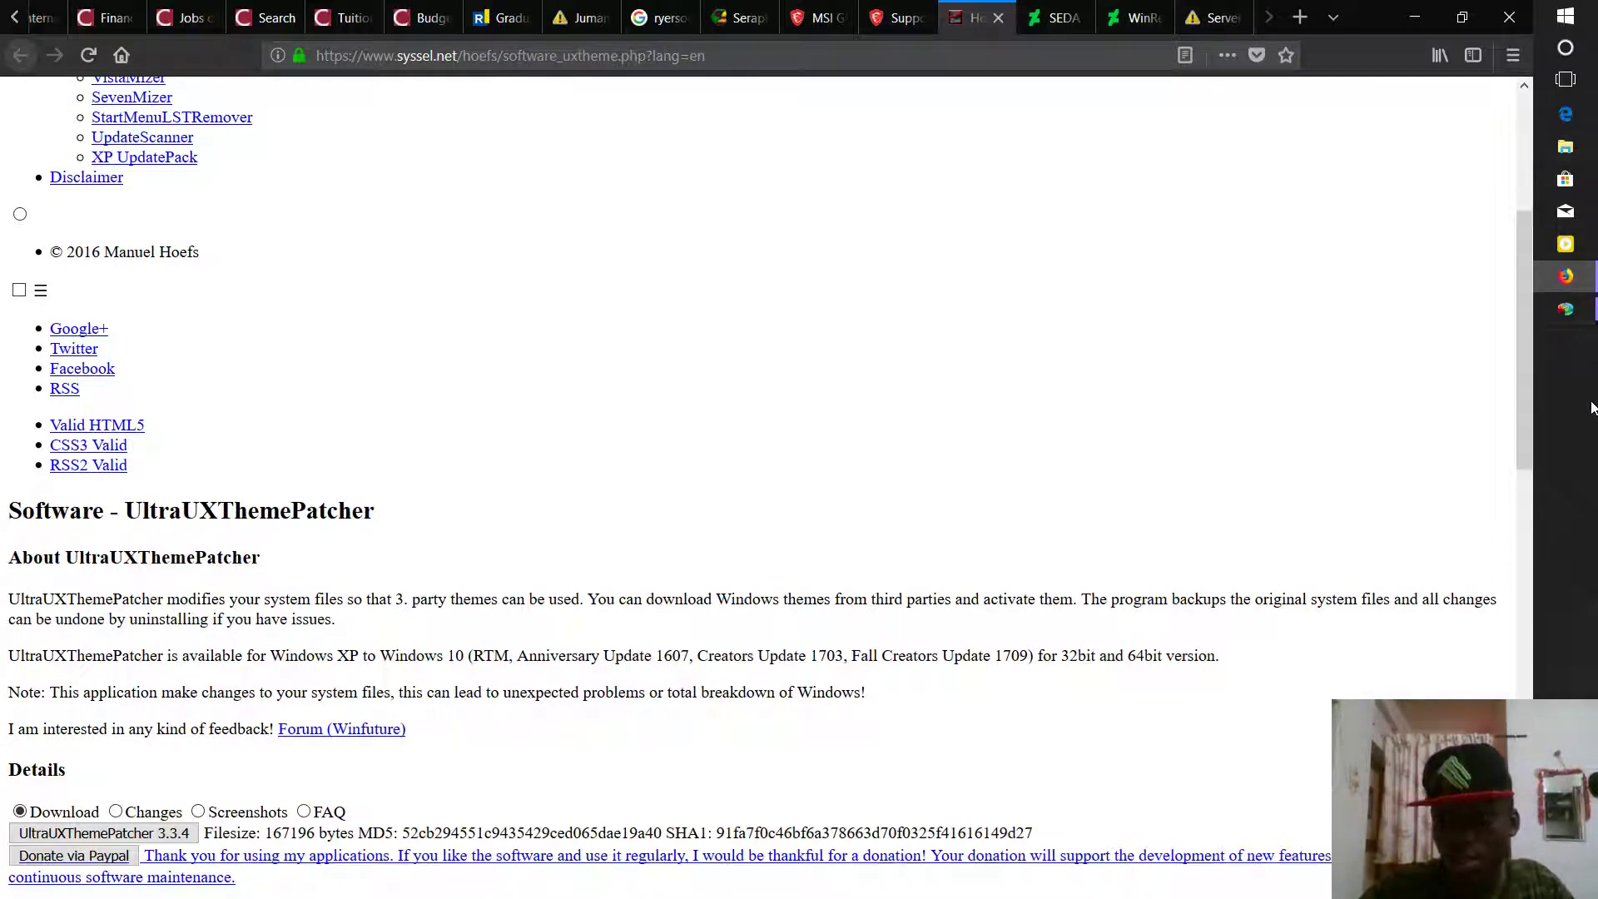
{"action": "left_click", "coordinate": [1565, 275]}
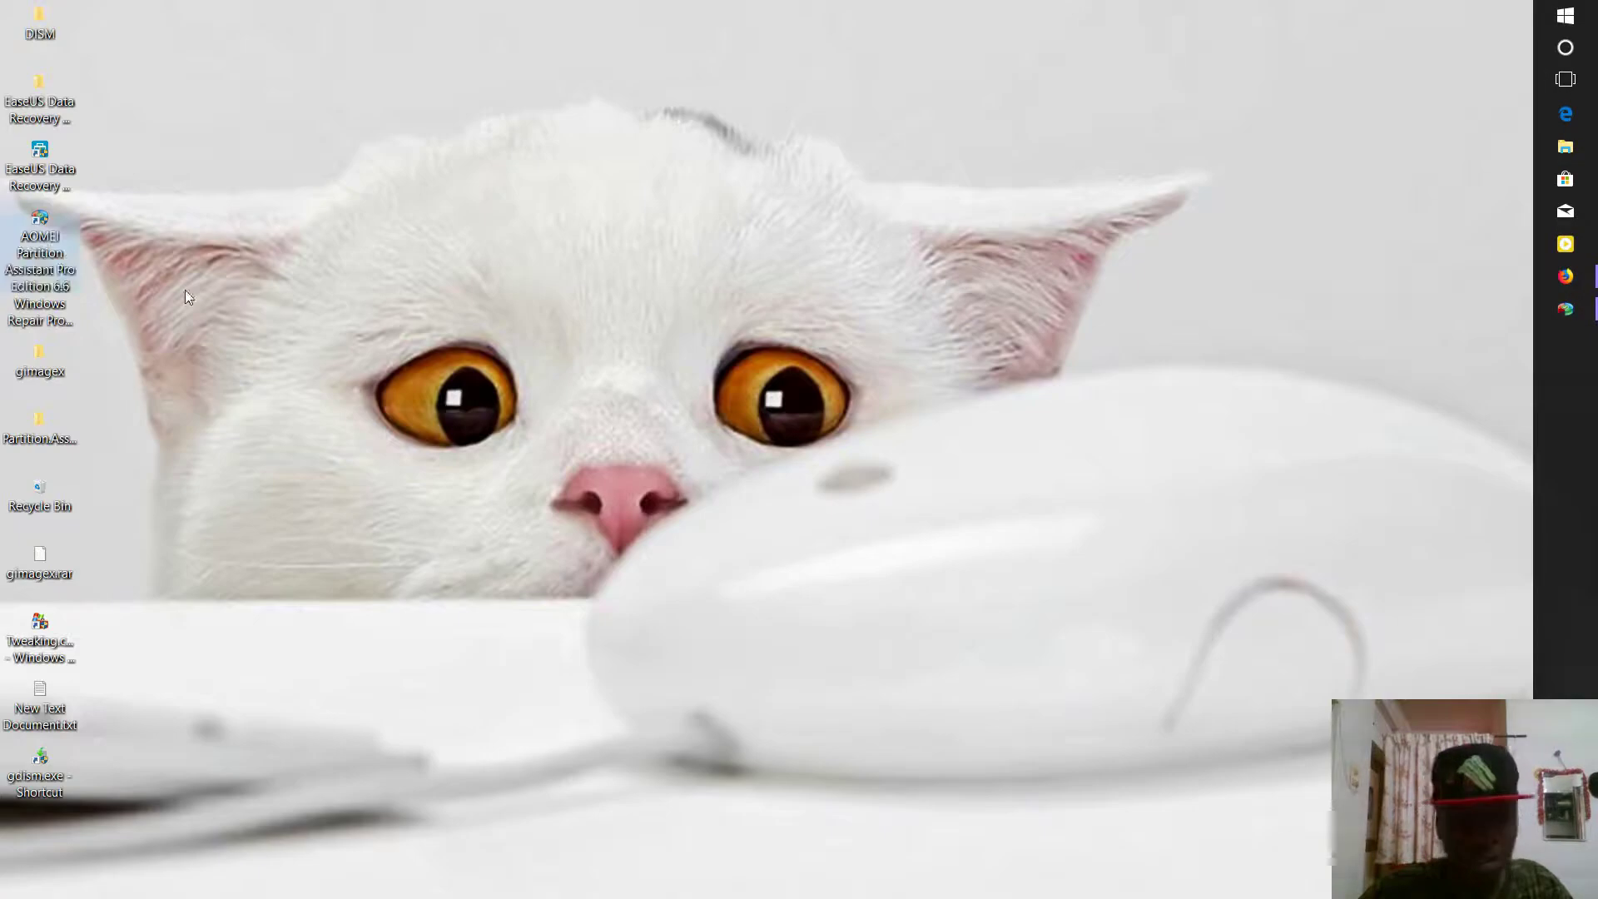
Step: Open New Text Document.txt from the desktop and highlight 'a restore point' in tip 5
{"action": "double_click", "coordinate": [40, 703]}
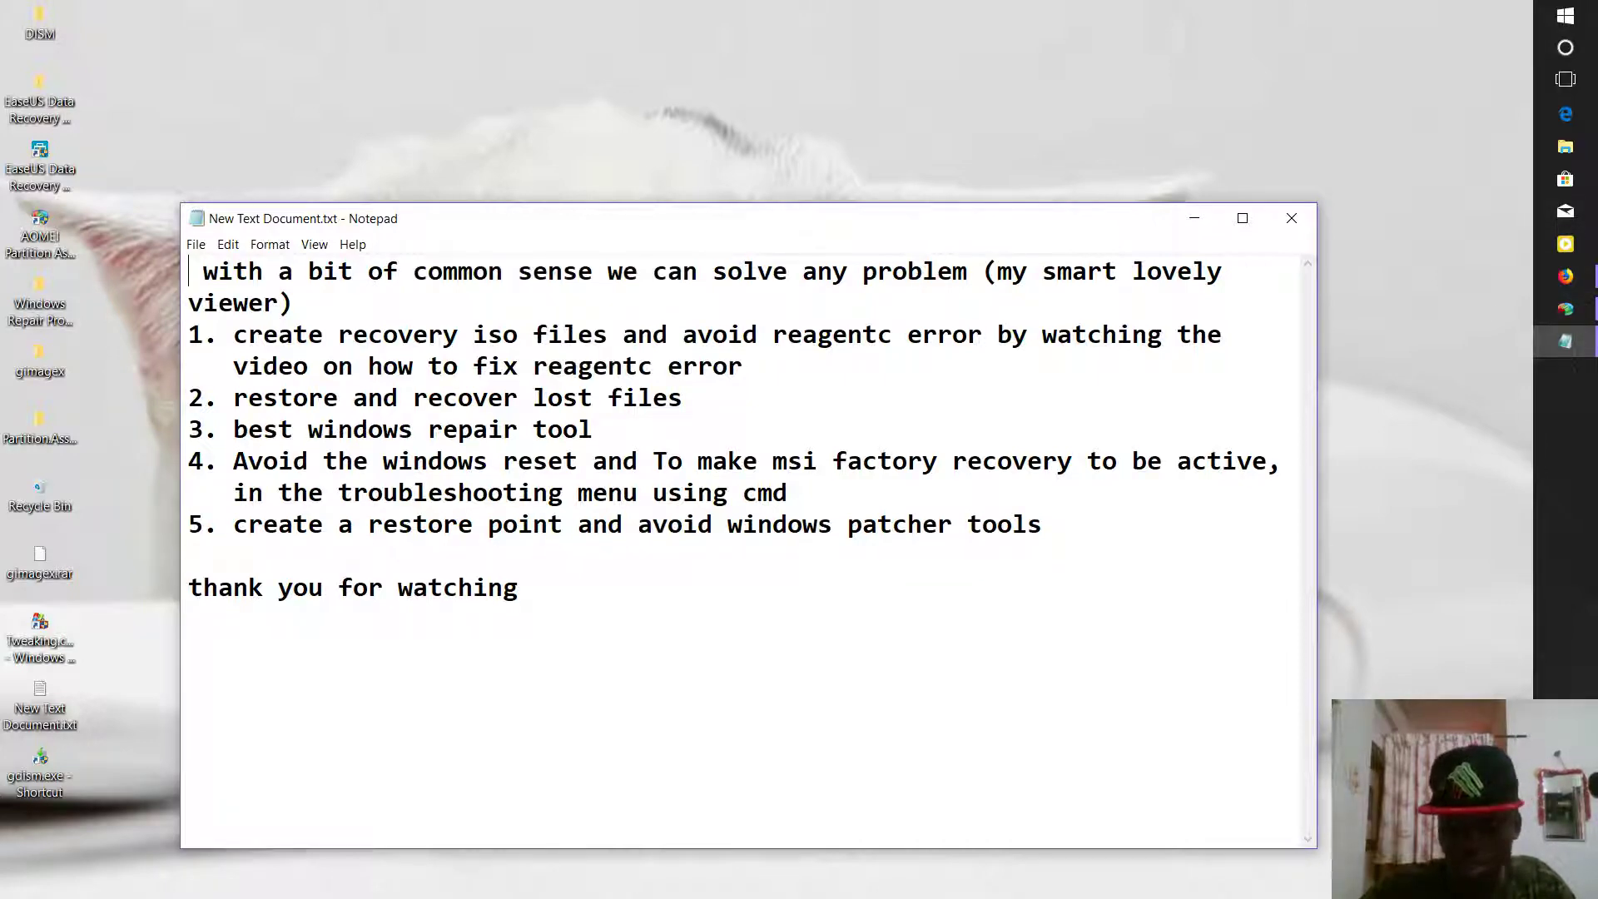
{"action": "key", "text": "super+a"}
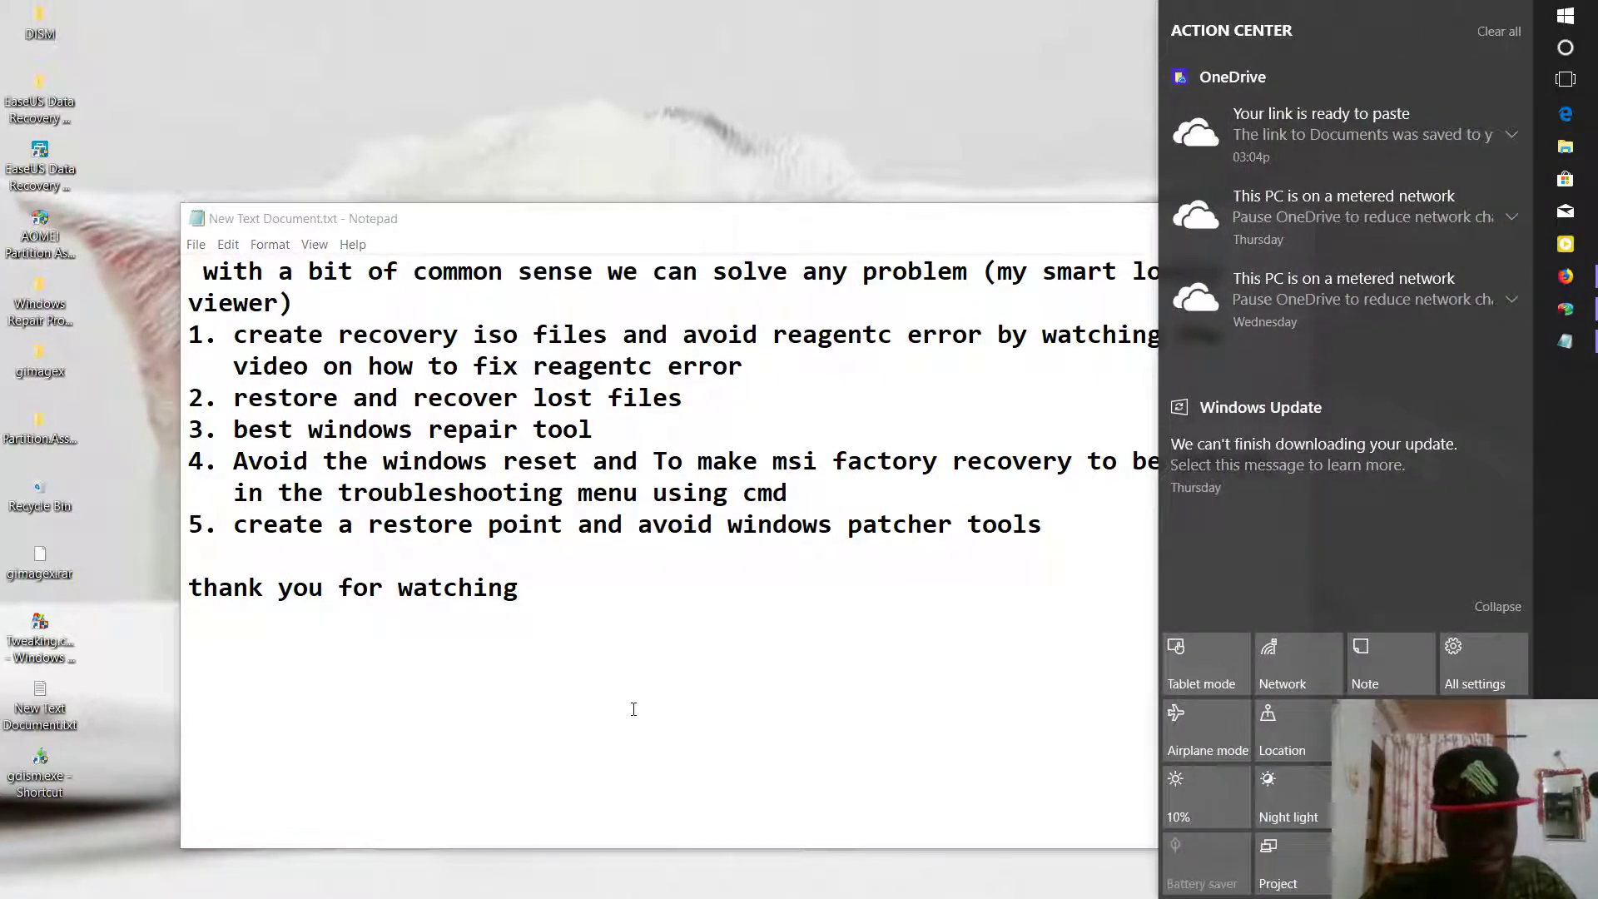
{"action": "left_click", "coordinate": [634, 708]}
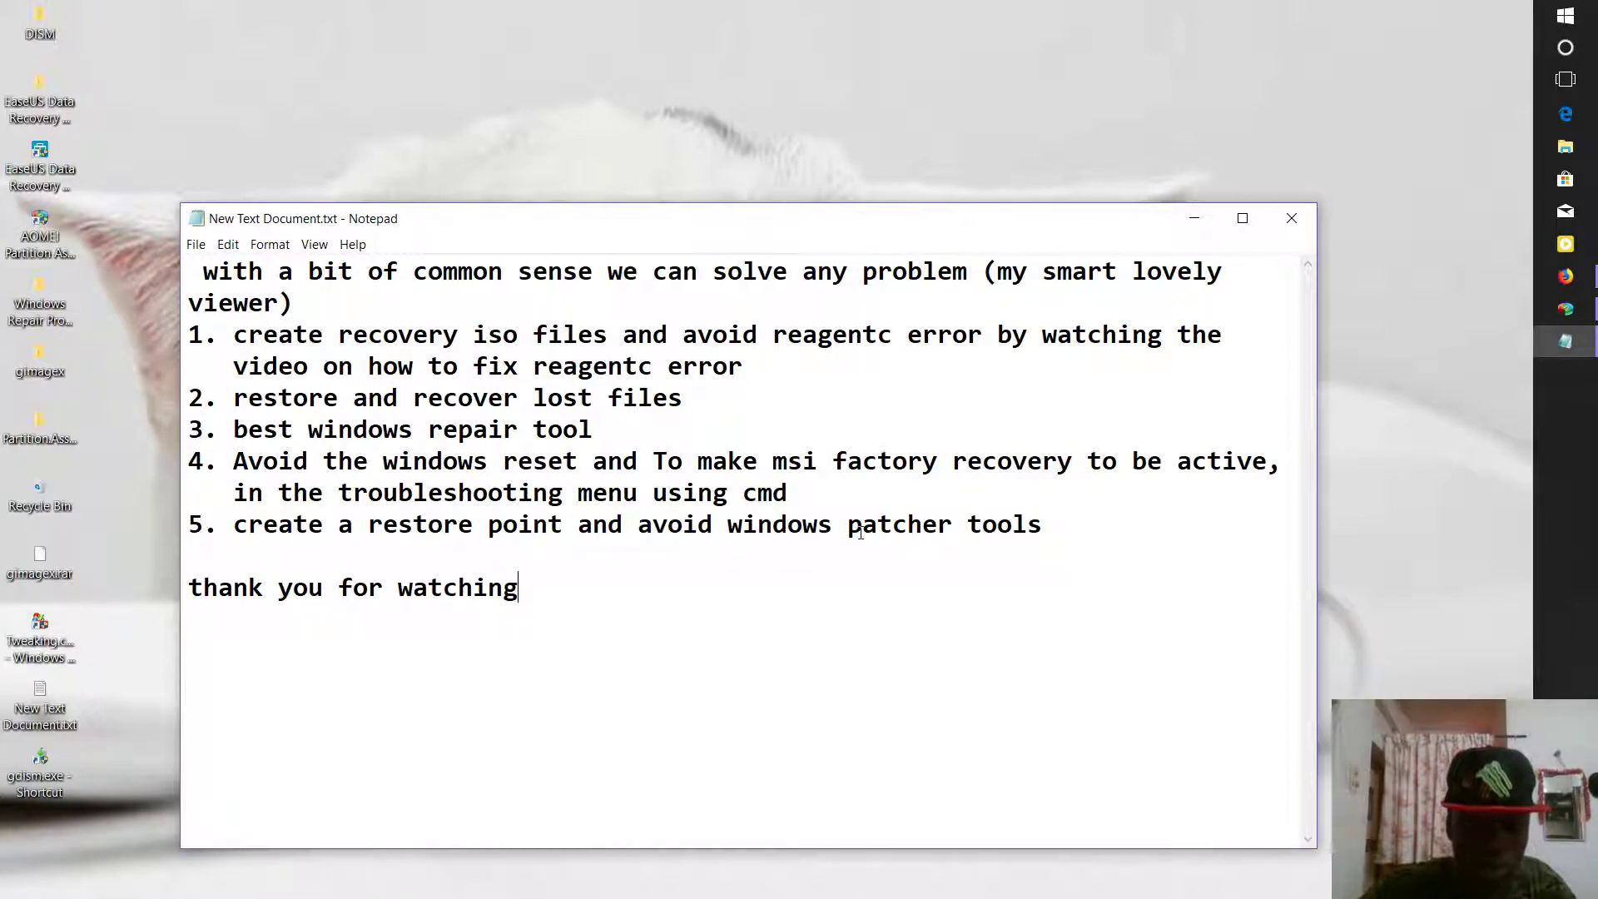
{"action": "left_click_drag", "start_coordinate": [346, 524], "coordinate": [549, 525]}
{"action": "key", "text": "super"}
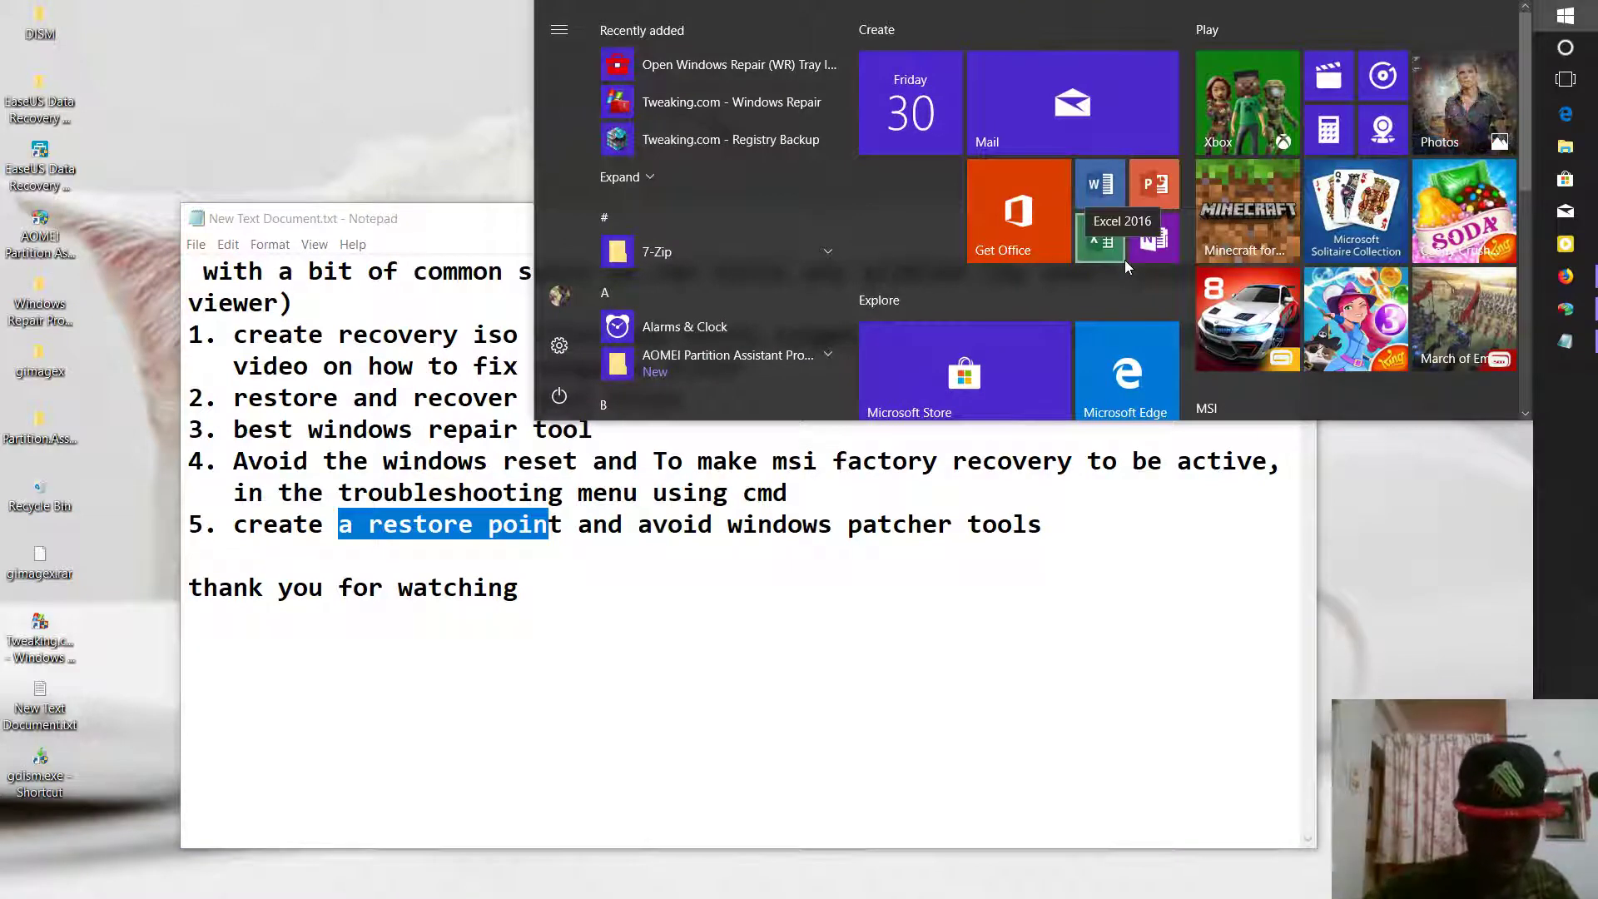
Step: Create a new system restore point described 'u8' via the 'rest' search result
{"action": "type", "text": "rest"}
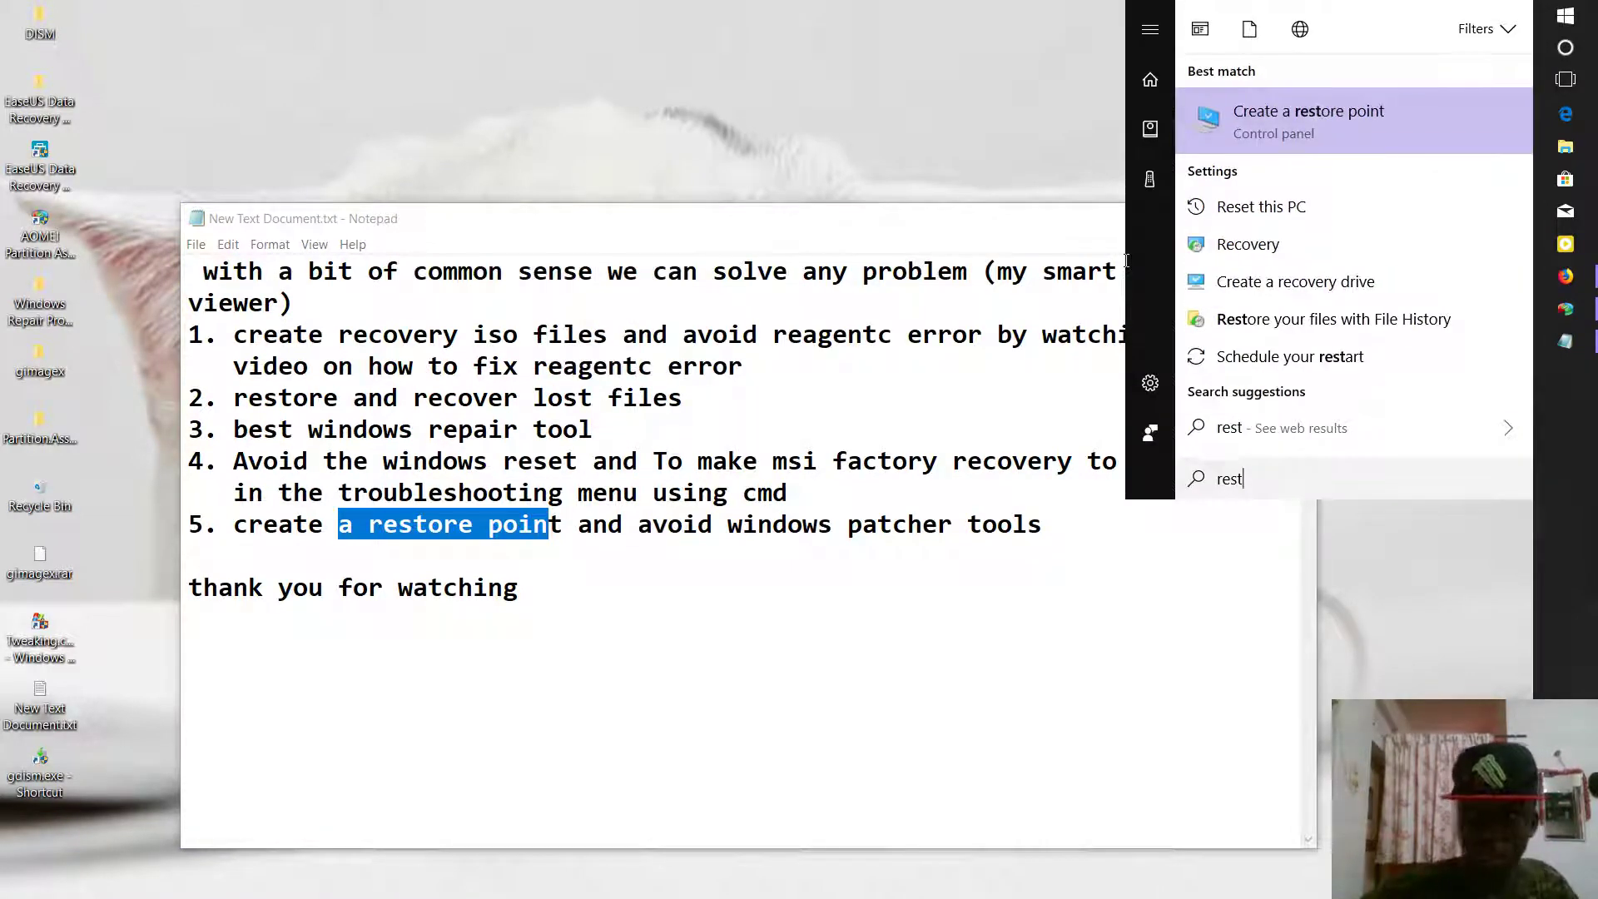
{"action": "left_click", "coordinate": [1300, 125]}
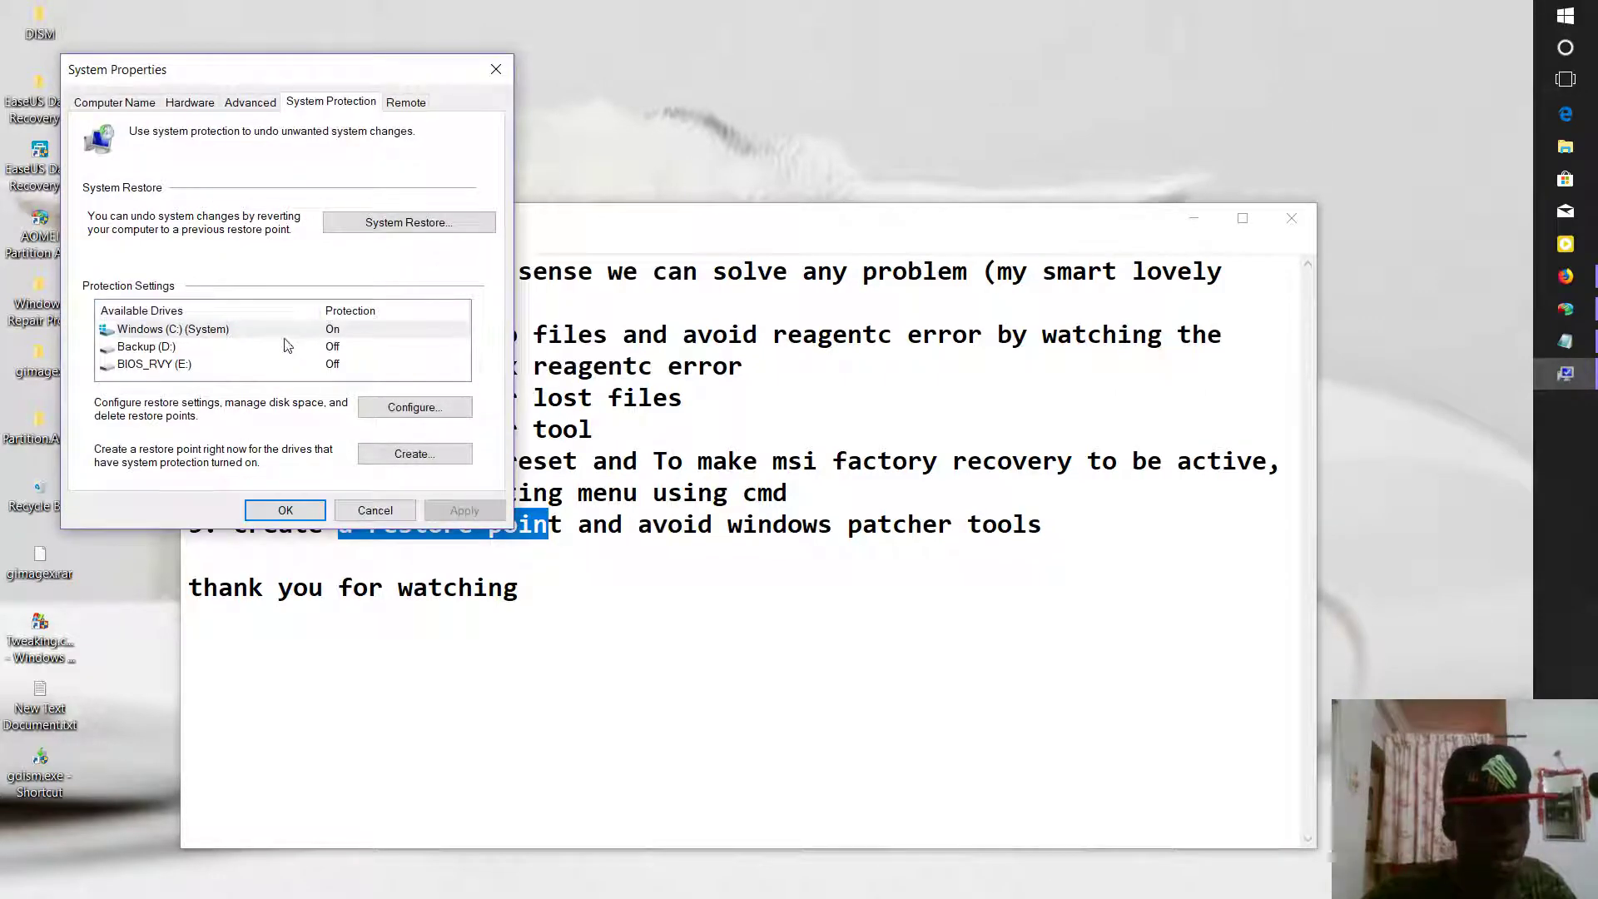
{"action": "left_click", "coordinate": [415, 458]}
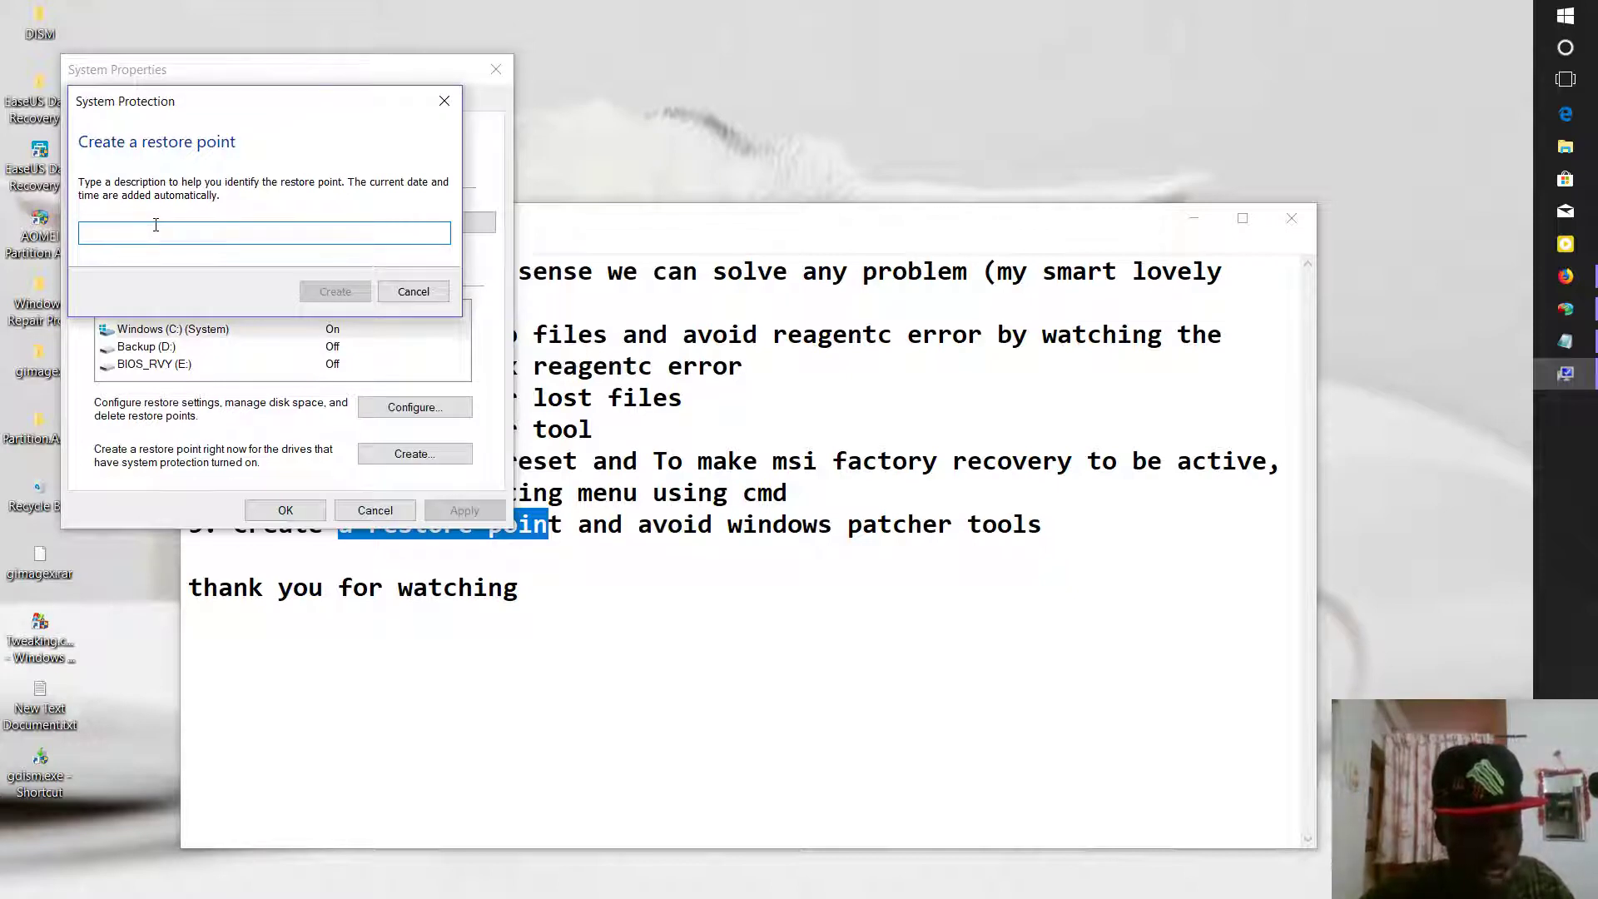
{"action": "type", "text": "u"}
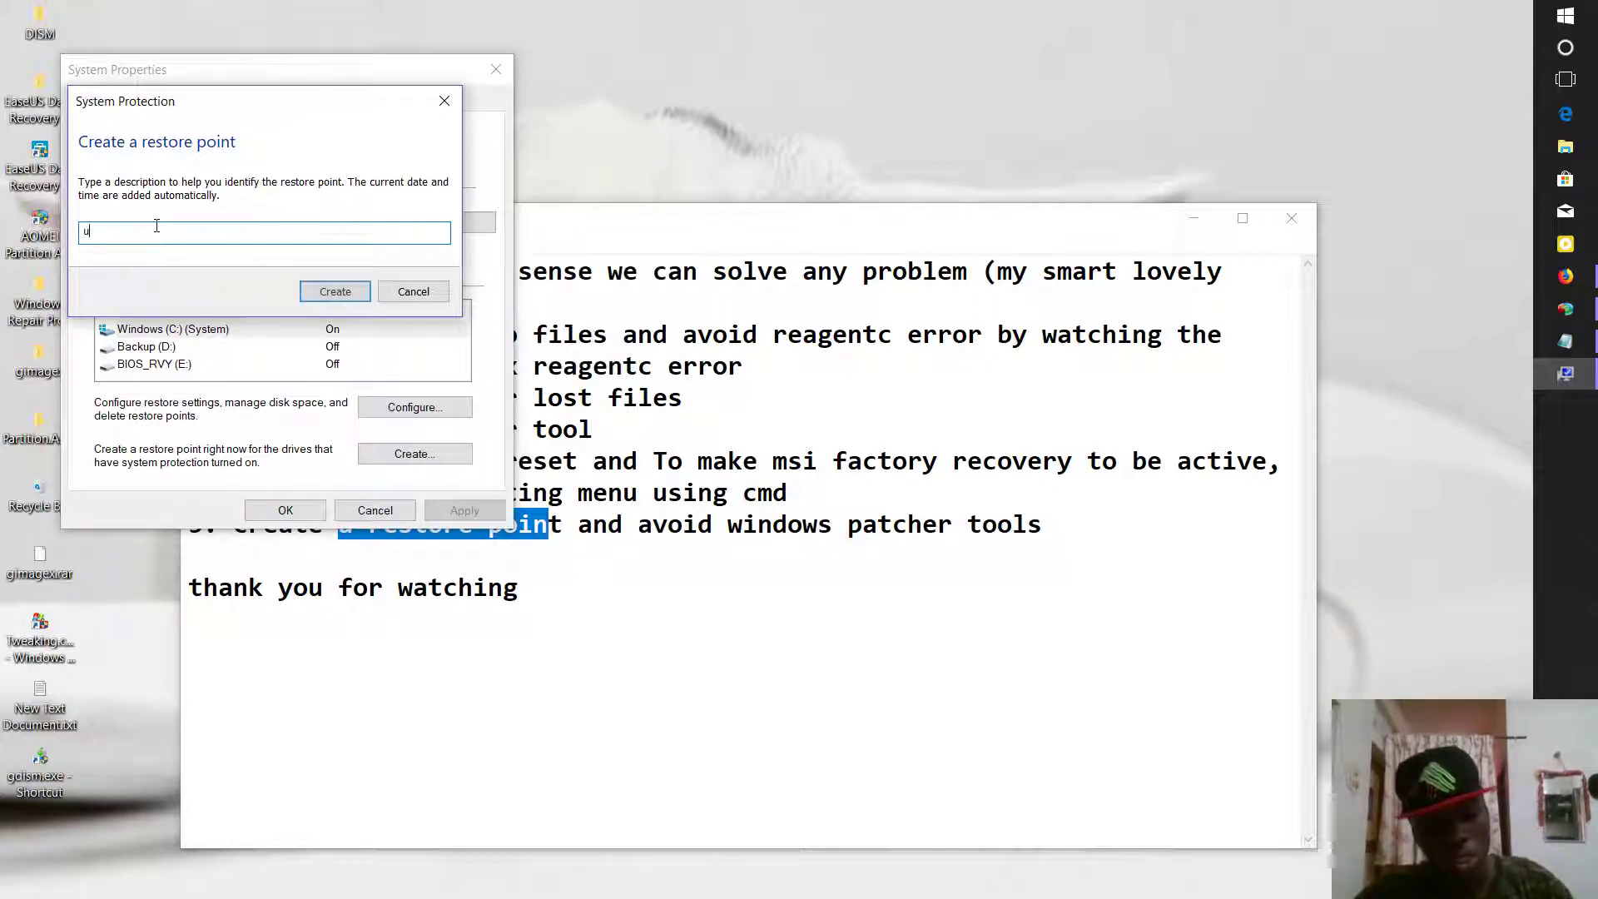
{"action": "type", "text": "8"}
{"action": "left_click", "coordinate": [336, 291]}
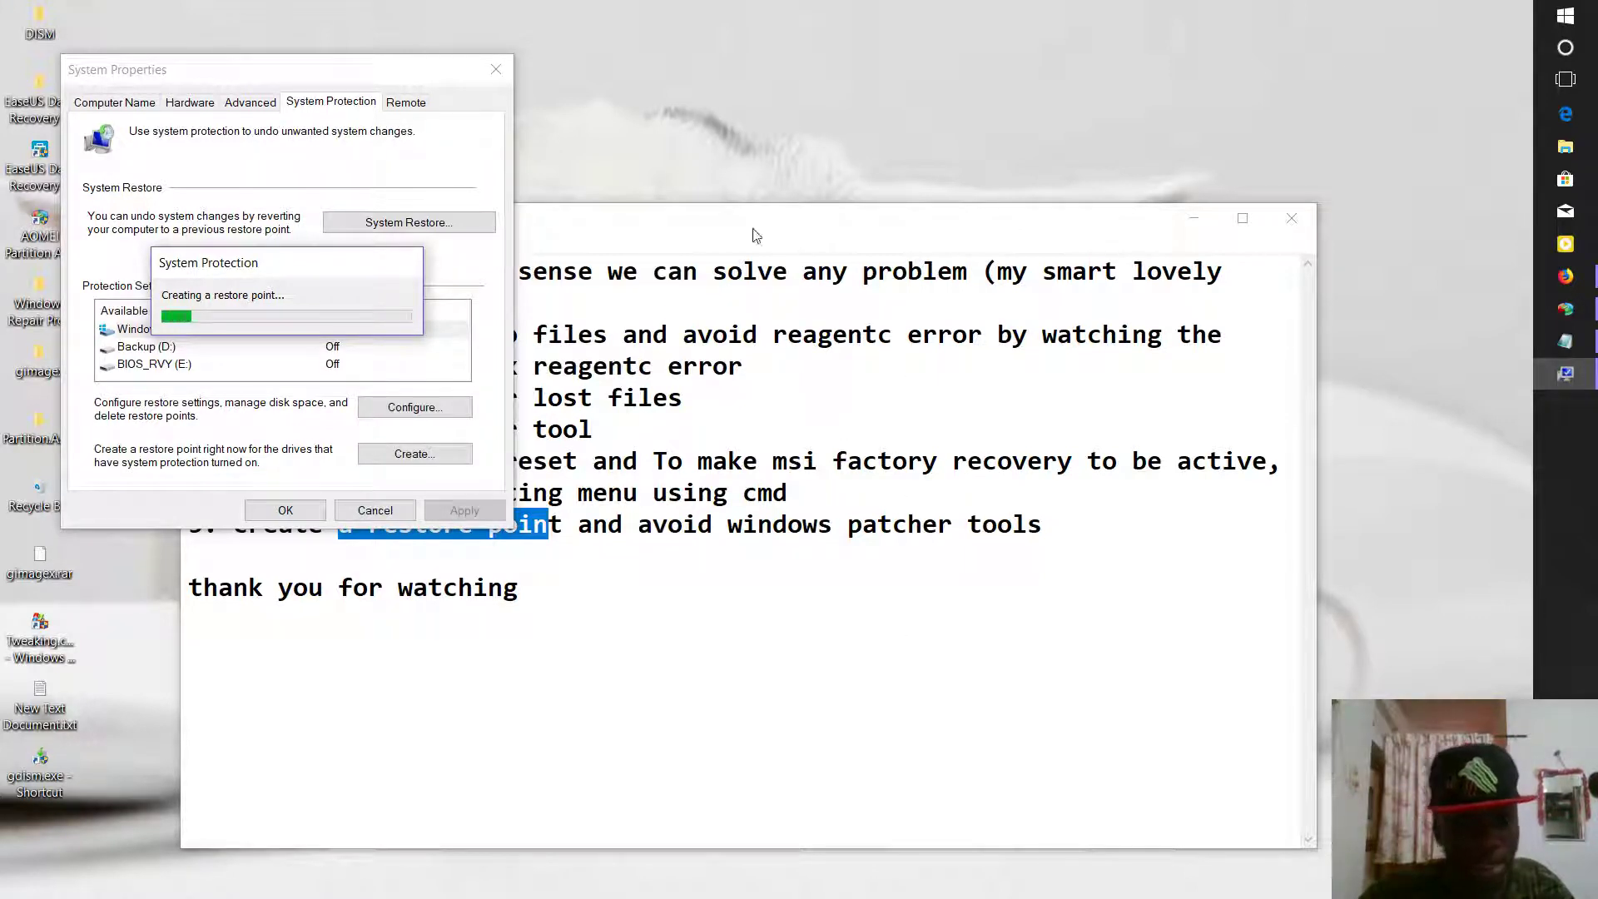
Step: Highlight 'windows patcher tools' in tip 5, check the restore progress, then show the desktop
{"action": "mouse_move", "coordinate": [727, 524]}
{"action": "left_mouse_down"}
{"action": "mouse_move", "coordinate": [1009, 522]}
{"action": "mouse_move", "coordinate": [759, 525]}
{"action": "left_mouse_up"}
{"action": "left_click", "coordinate": [1012, 524]}
{"action": "left_click", "coordinate": [382, 589]}
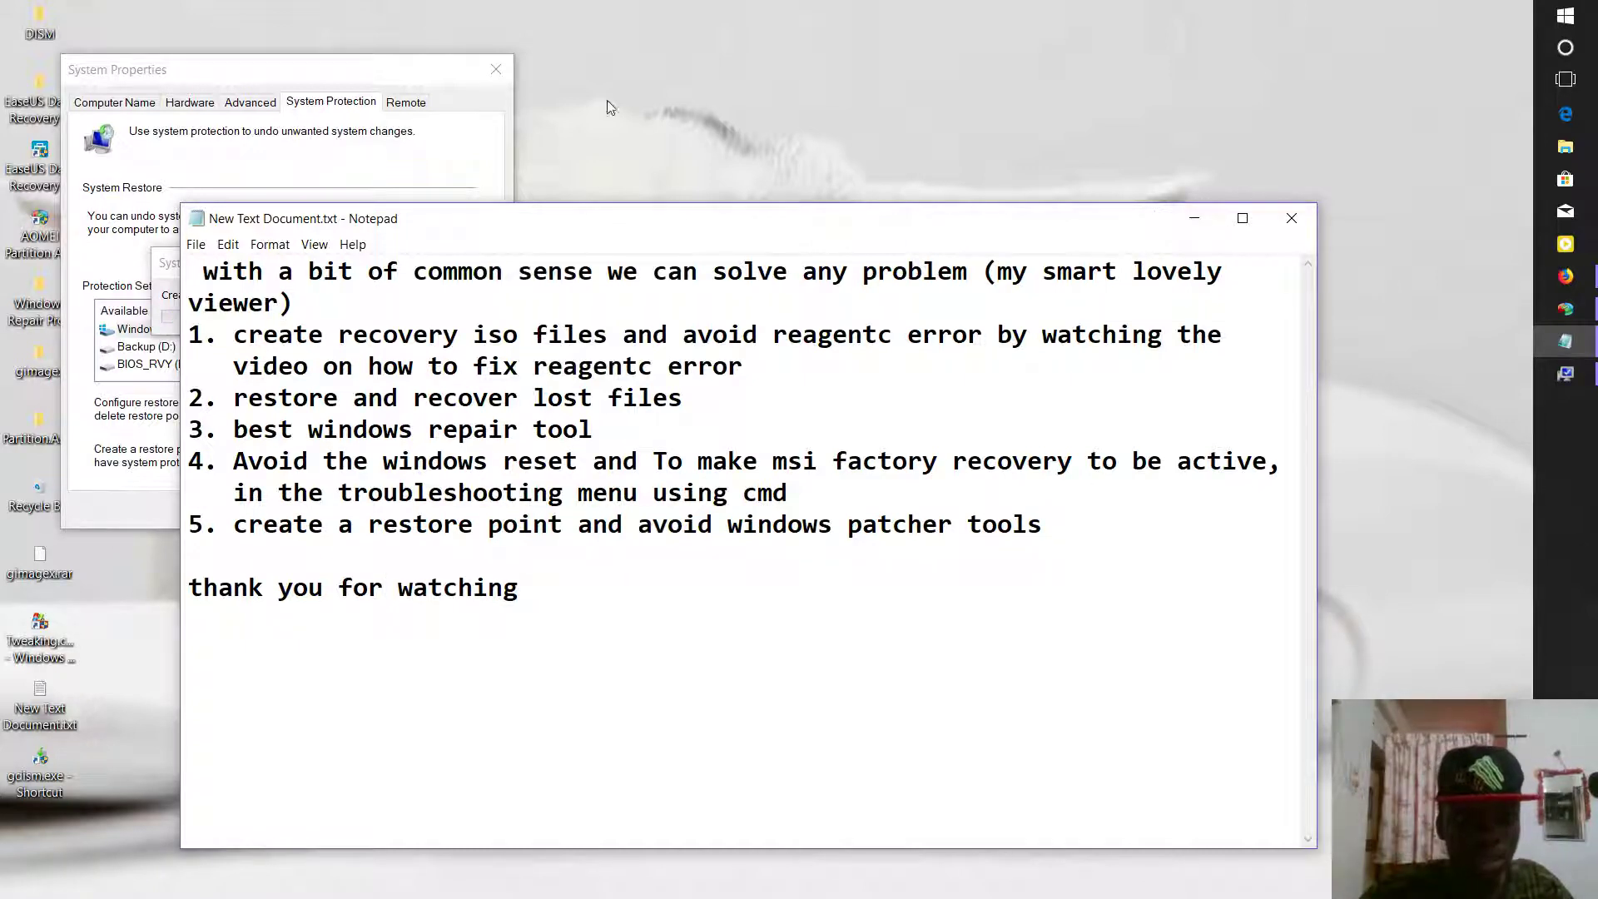
{"action": "left_click", "coordinate": [456, 127]}
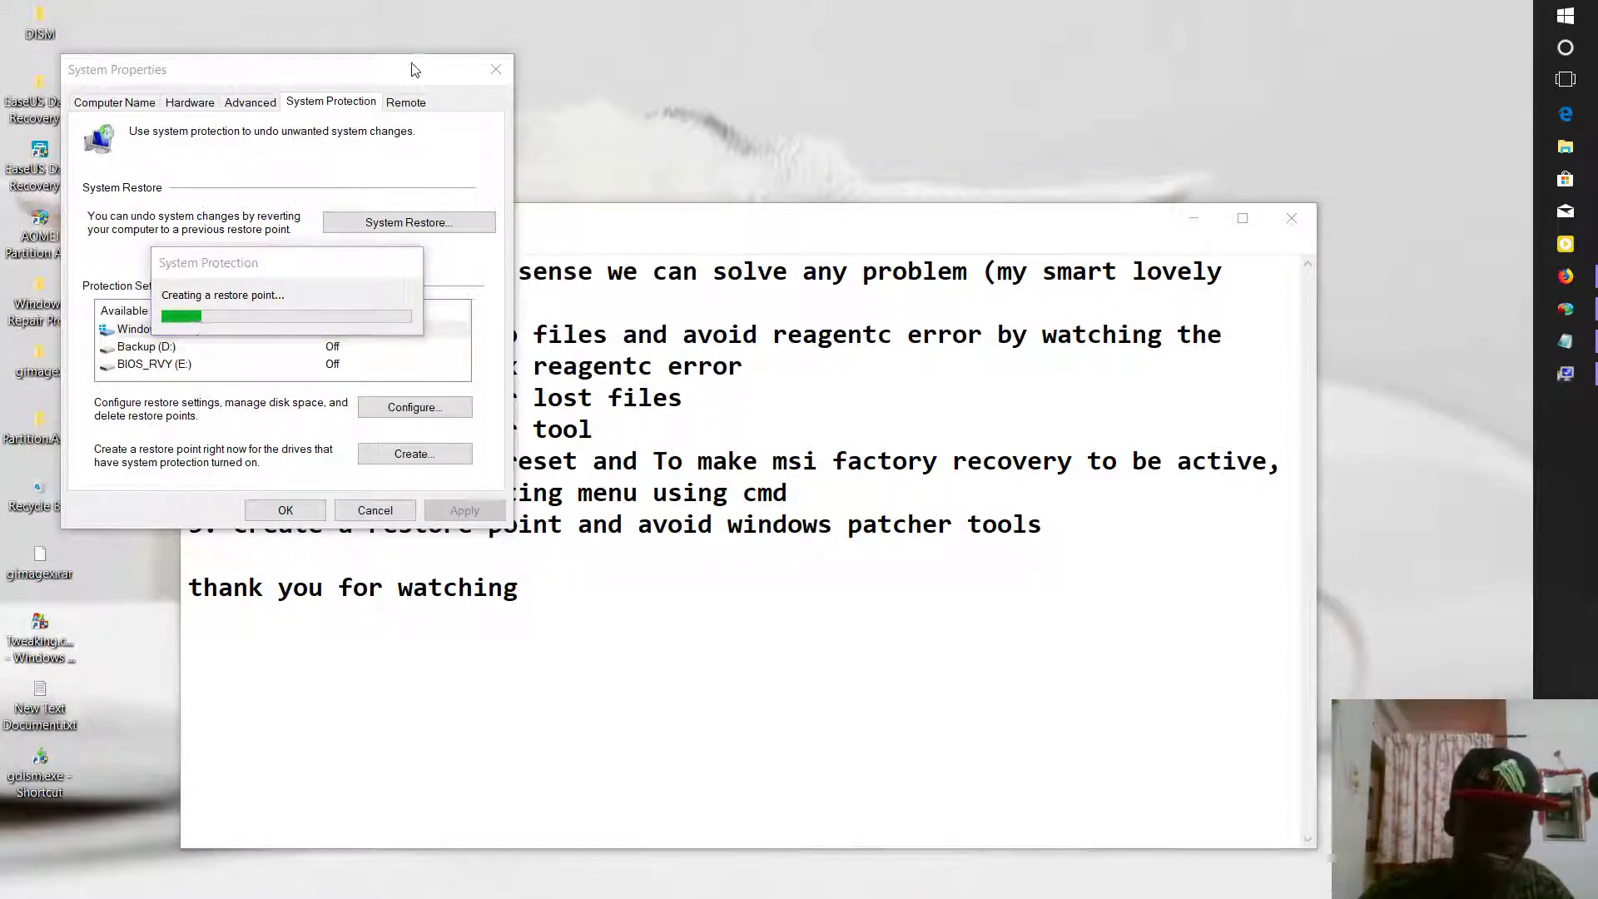
{"action": "key", "text": "super+a"}
{"action": "key", "text": "super+d"}
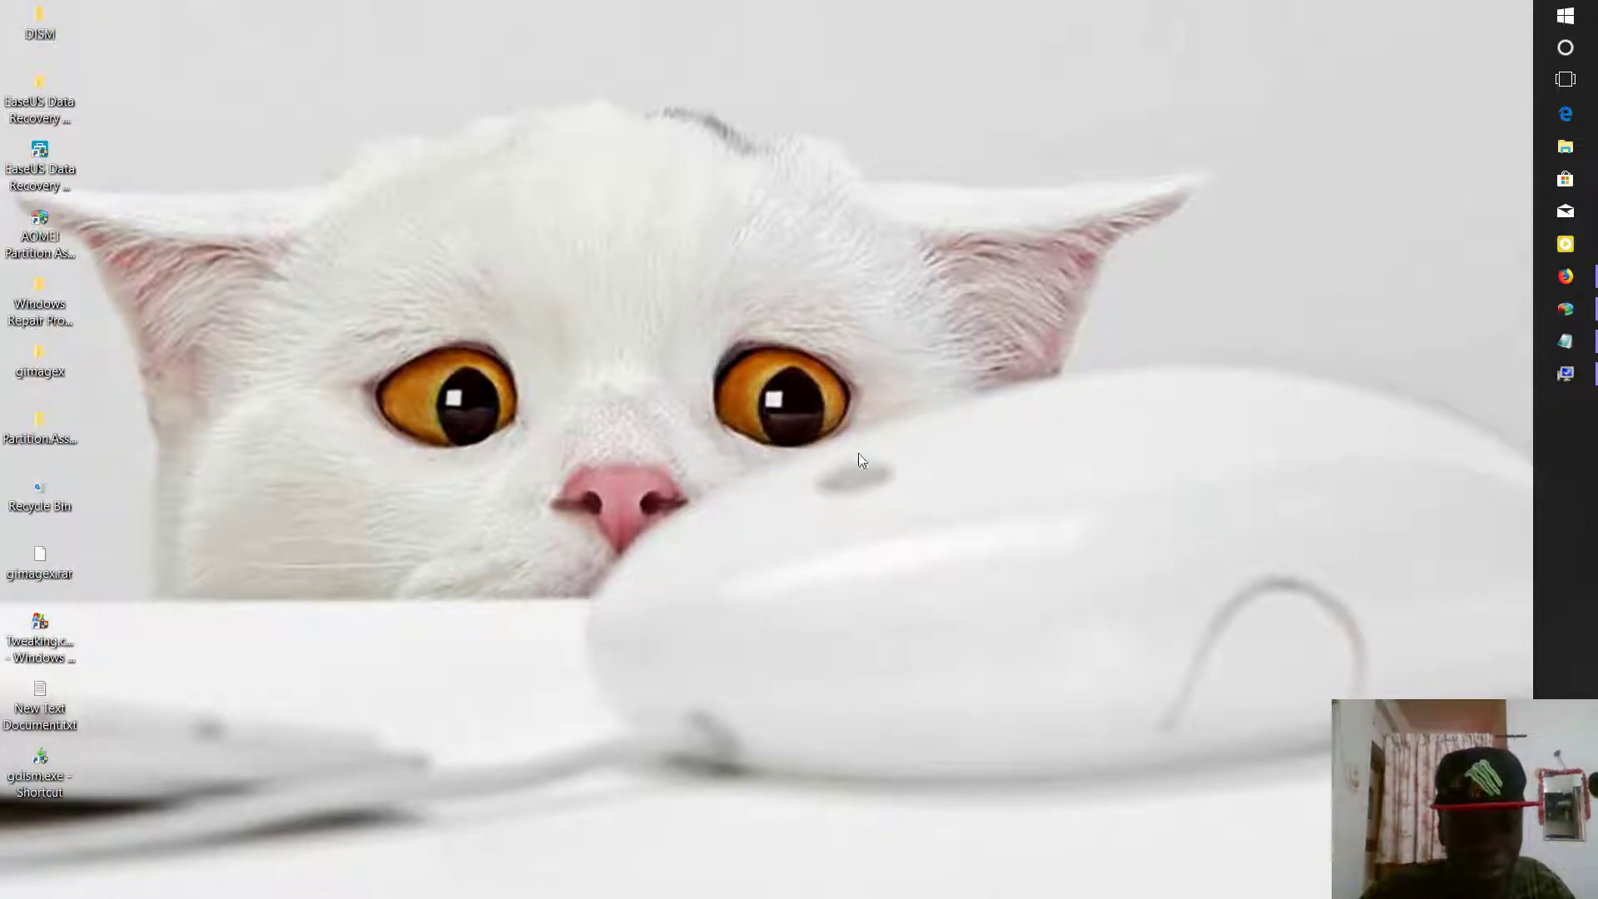
Step: Close the restore-point success message and System Properties, then launch Easy_DISM from the desktop
{"action": "left_click", "coordinate": [1565, 374]}
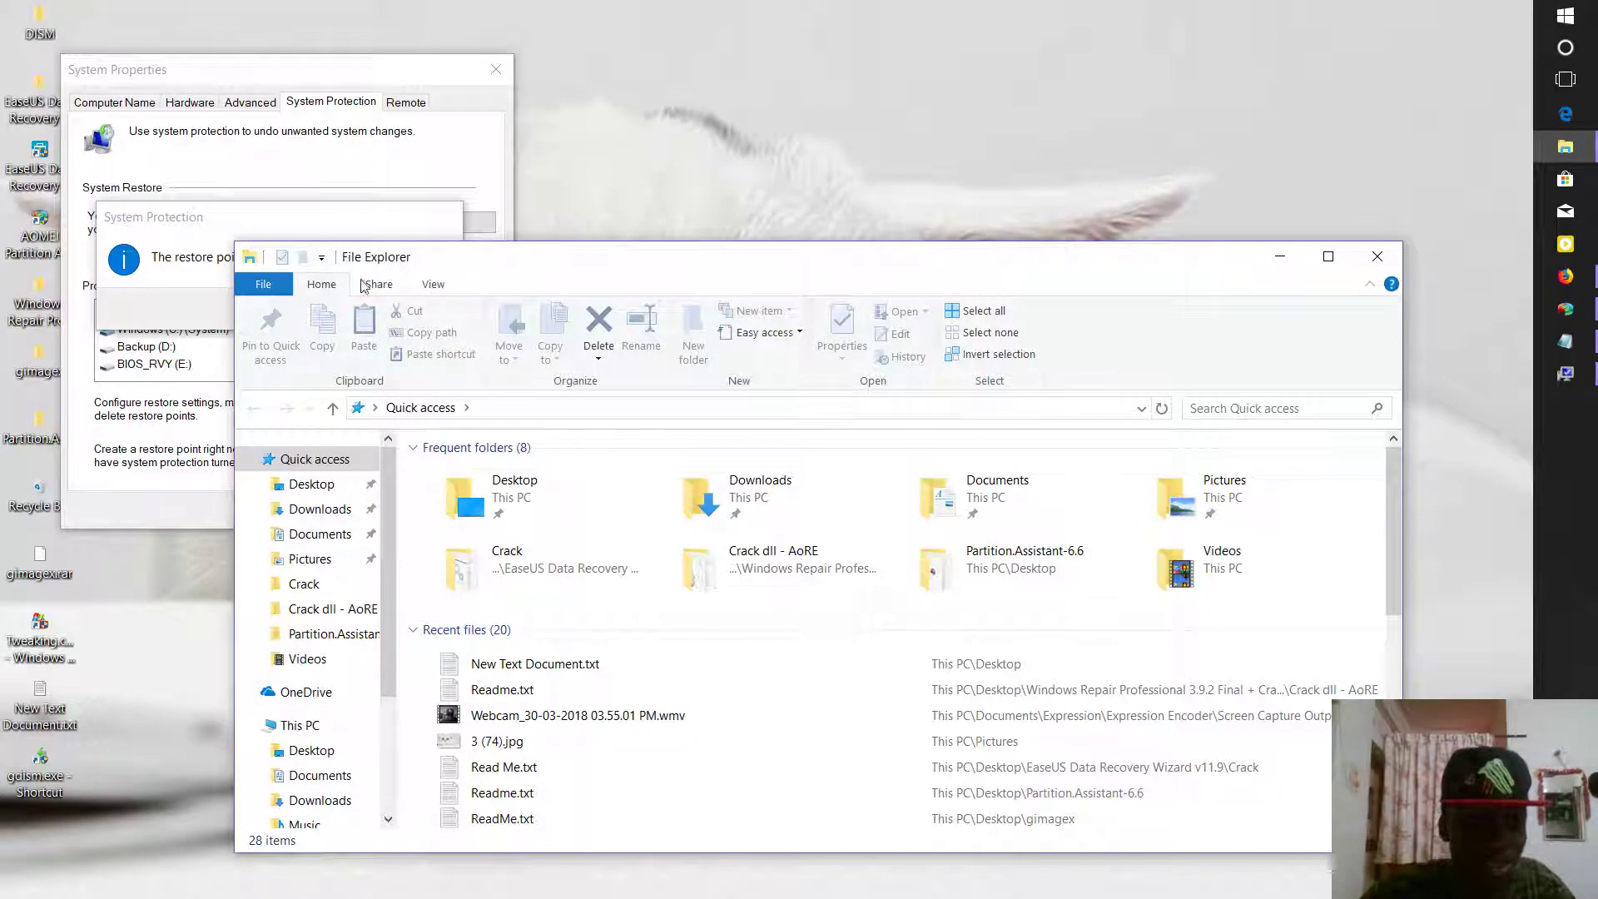
{"action": "left_click", "coordinate": [218, 257]}
{"action": "left_click", "coordinate": [398, 315]}
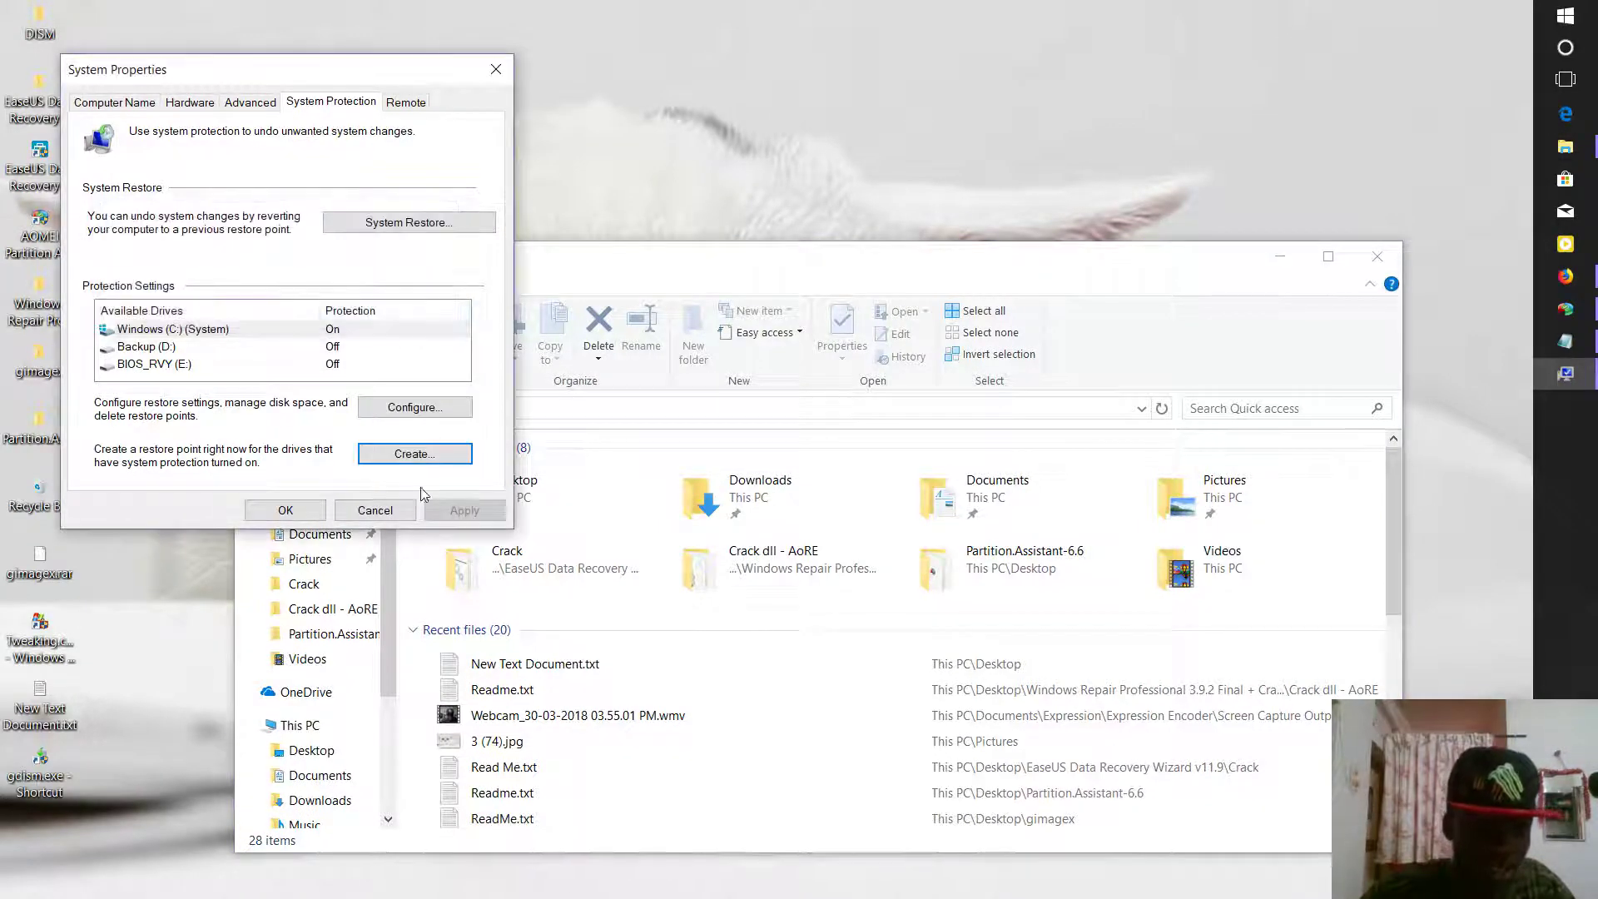
{"action": "left_click", "coordinate": [285, 510]}
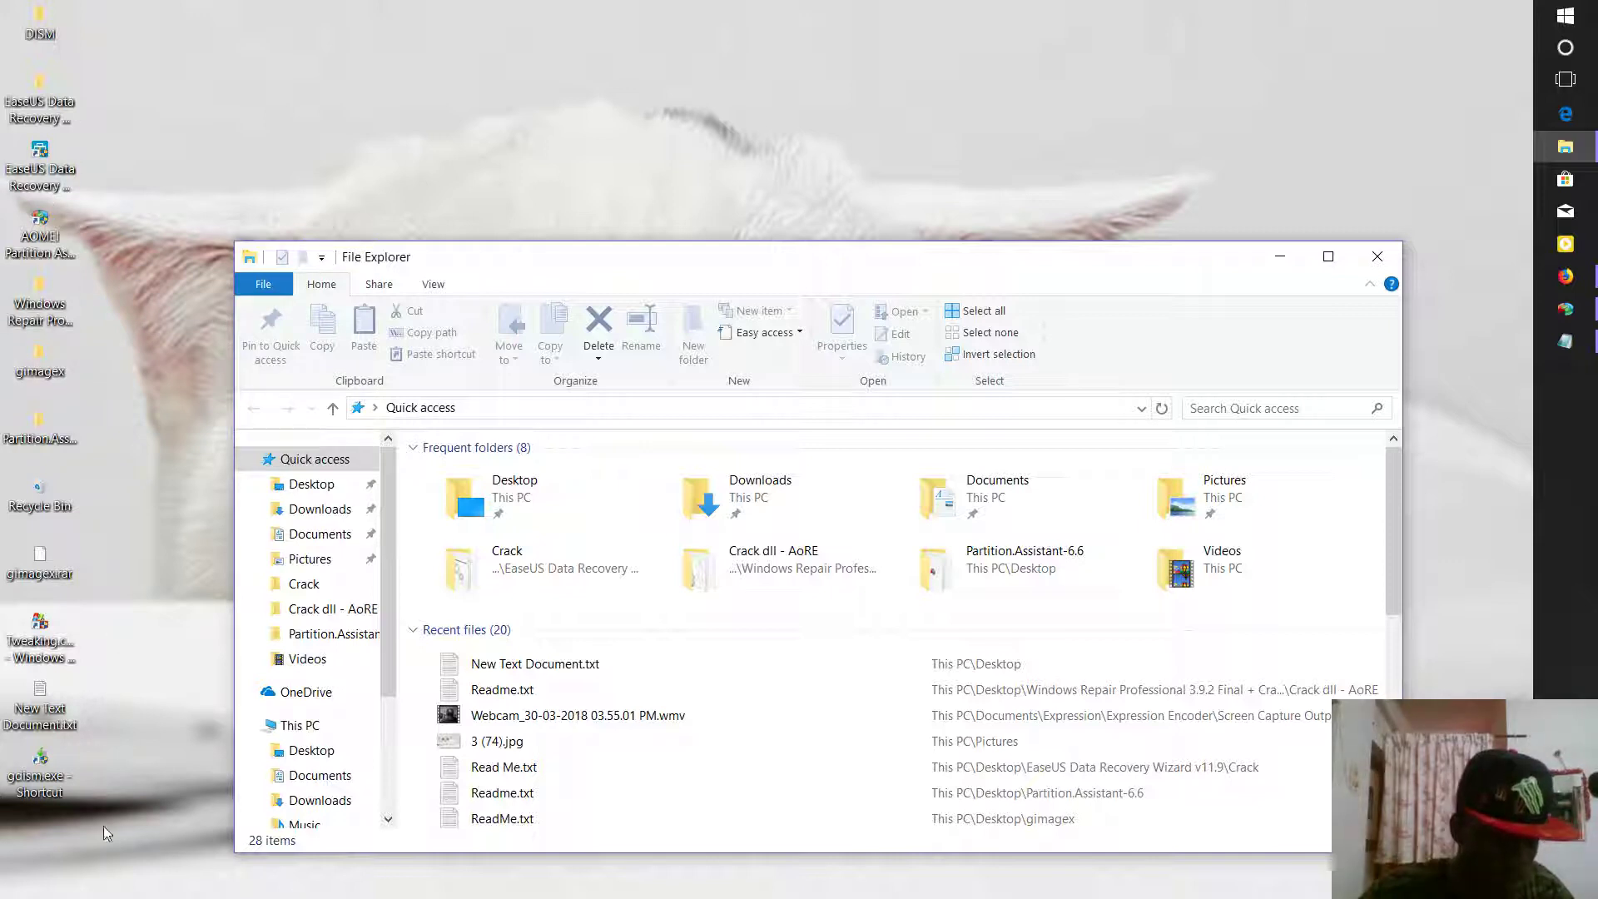
{"action": "double_click", "coordinate": [43, 770]}
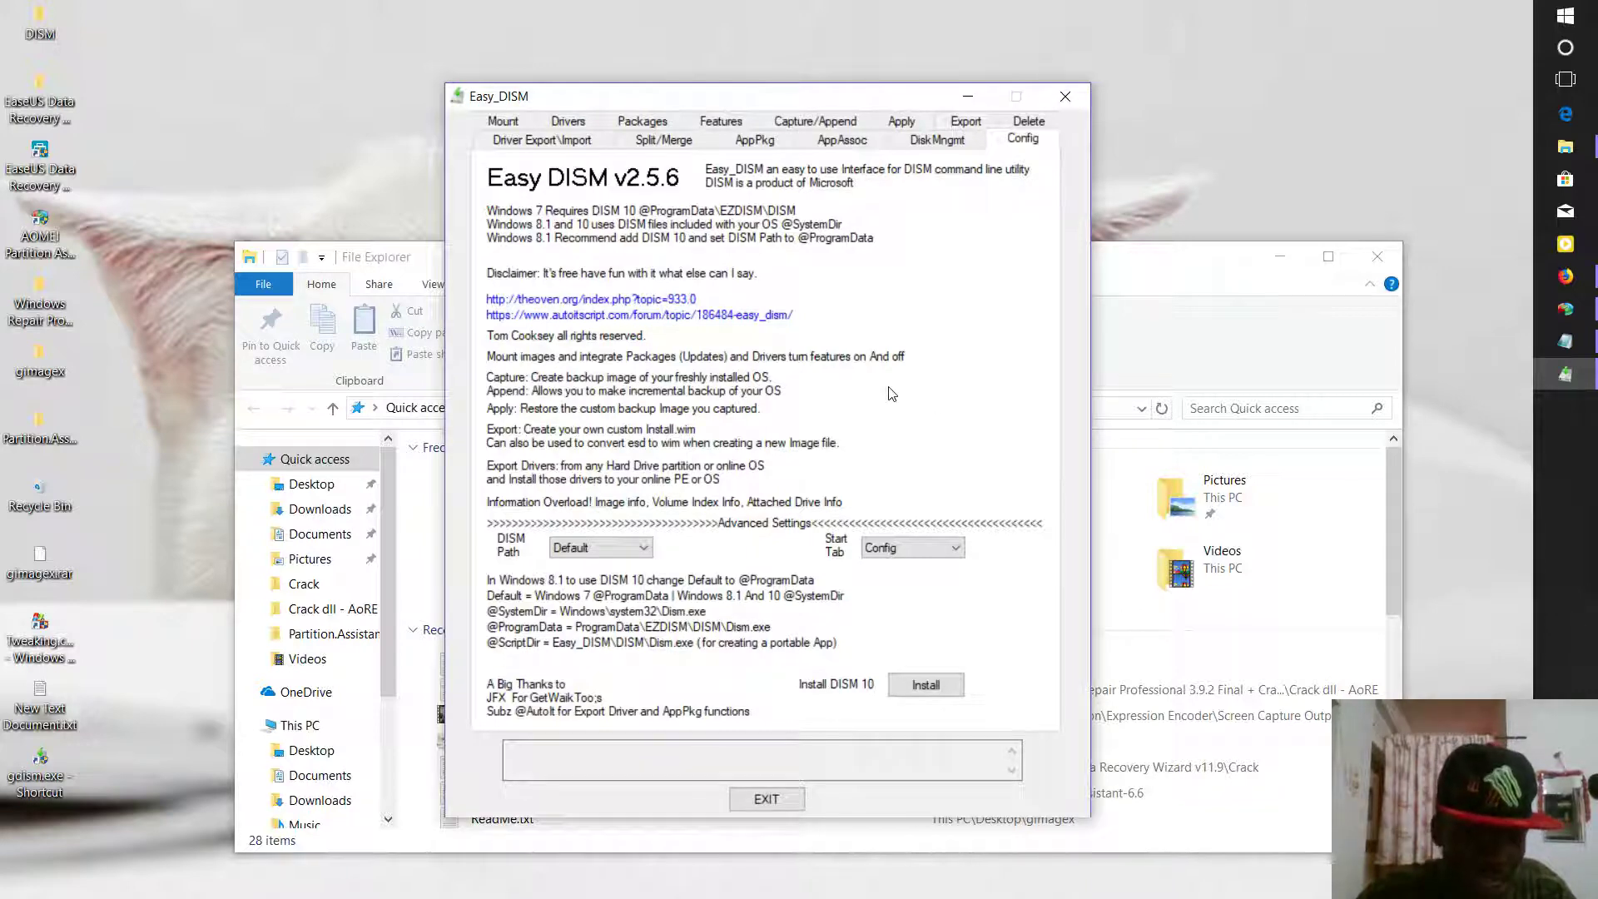
Step: Append '.swm' to Notepad's 'thank you for watching' line and select it
{"action": "left_click", "coordinate": [1566, 341]}
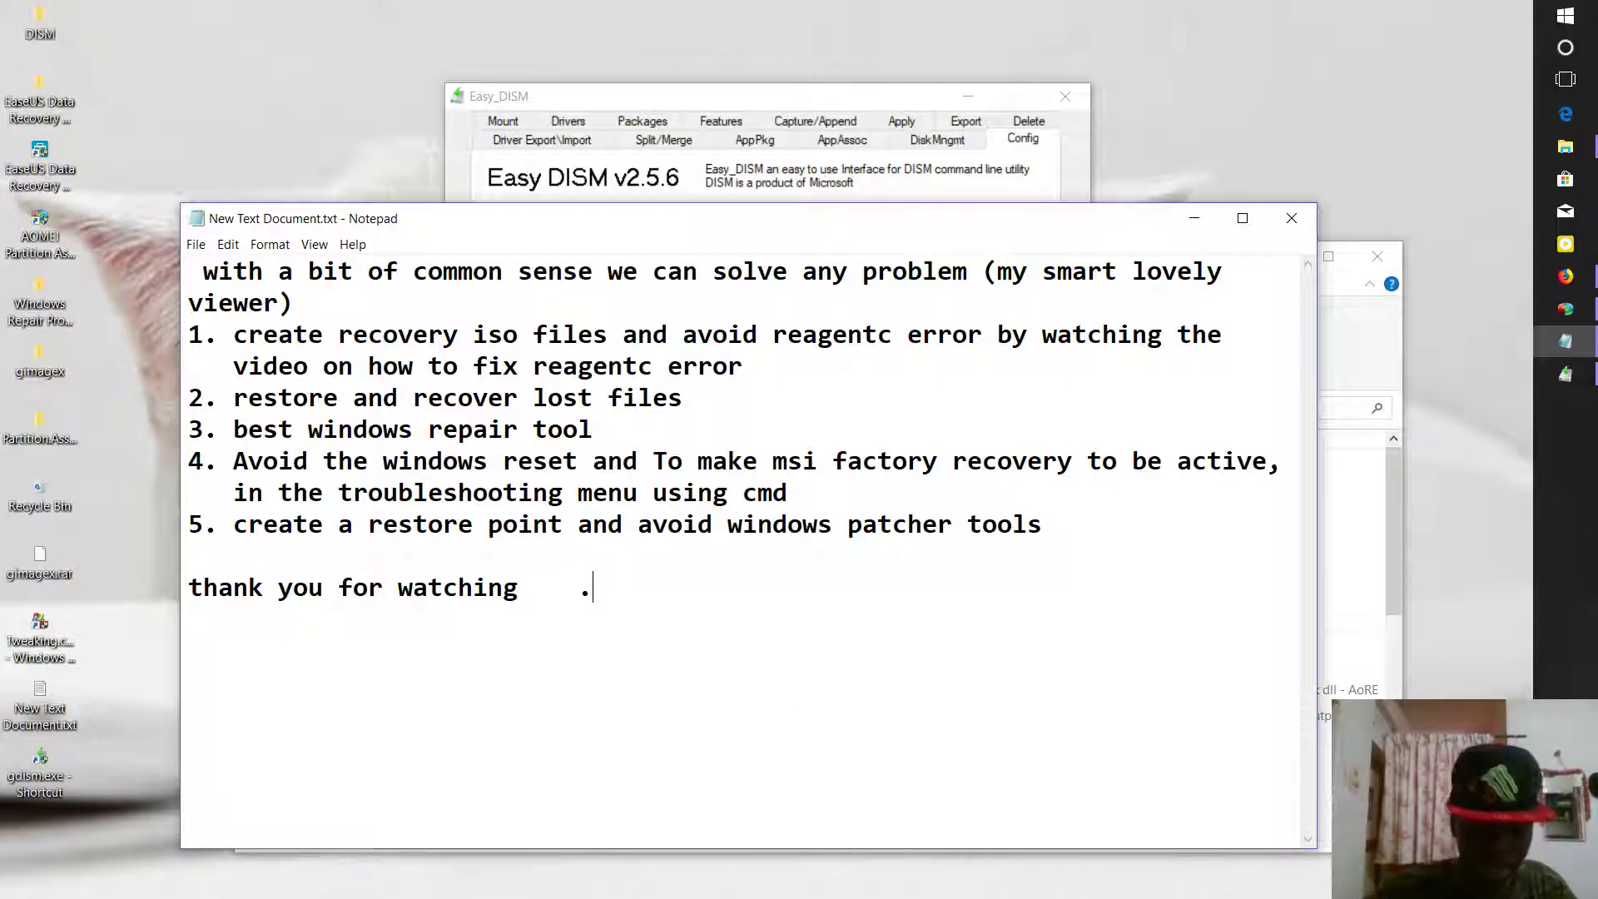
{"action": "type", "text": "sm"}
{"action": "key", "text": "BackSpace"}
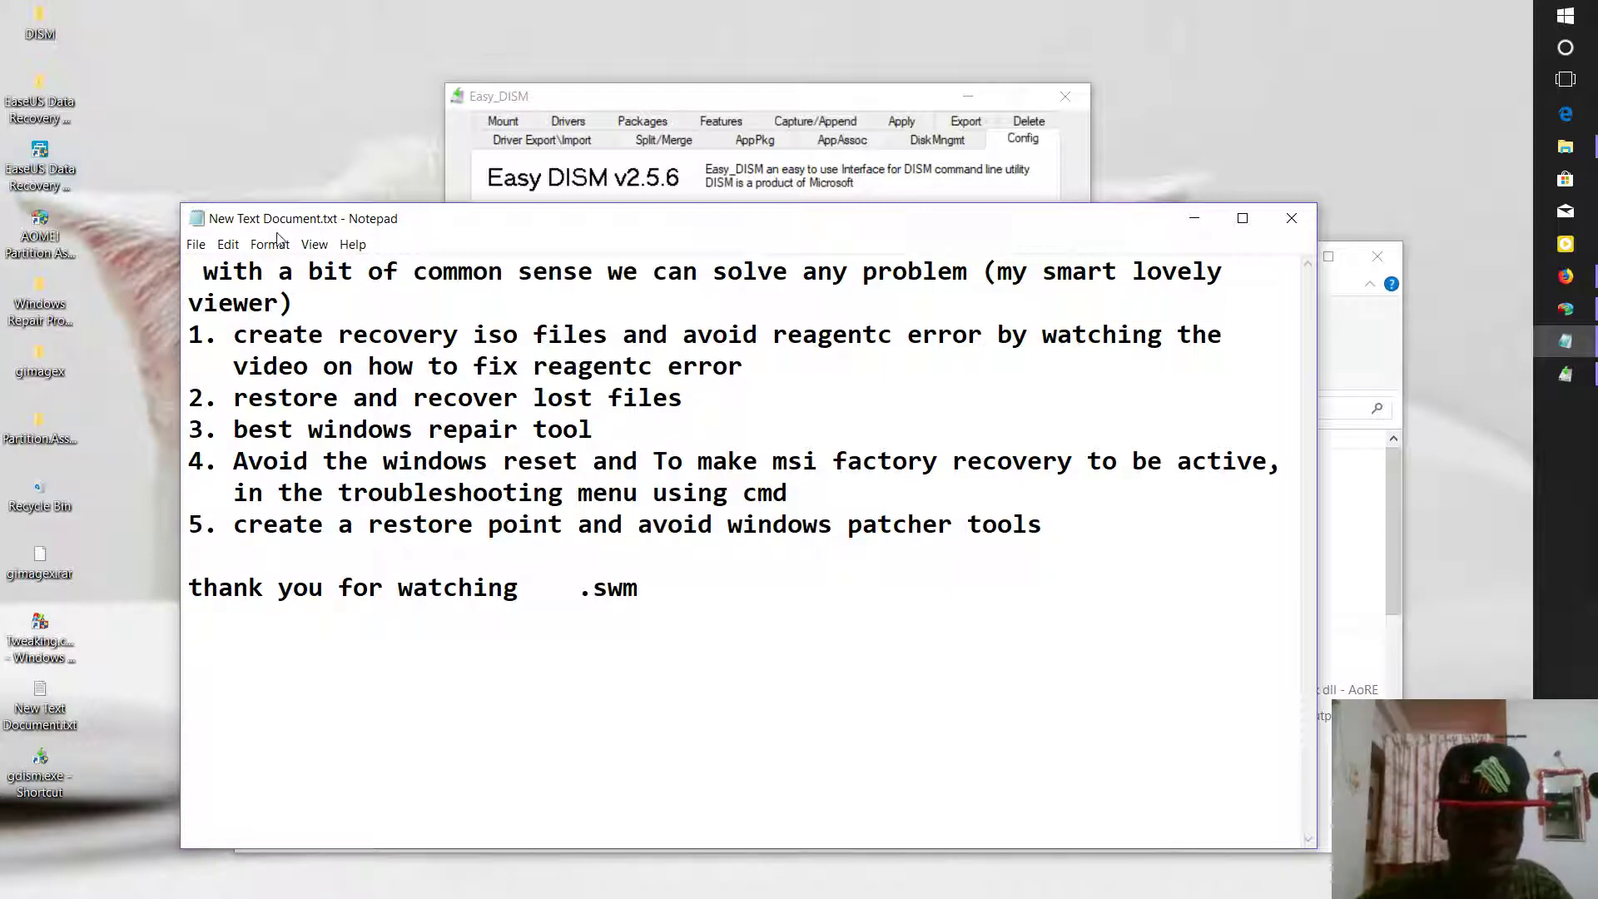
{"action": "left_click_drag", "start_coordinate": [650, 591], "coordinate": [584, 589]}
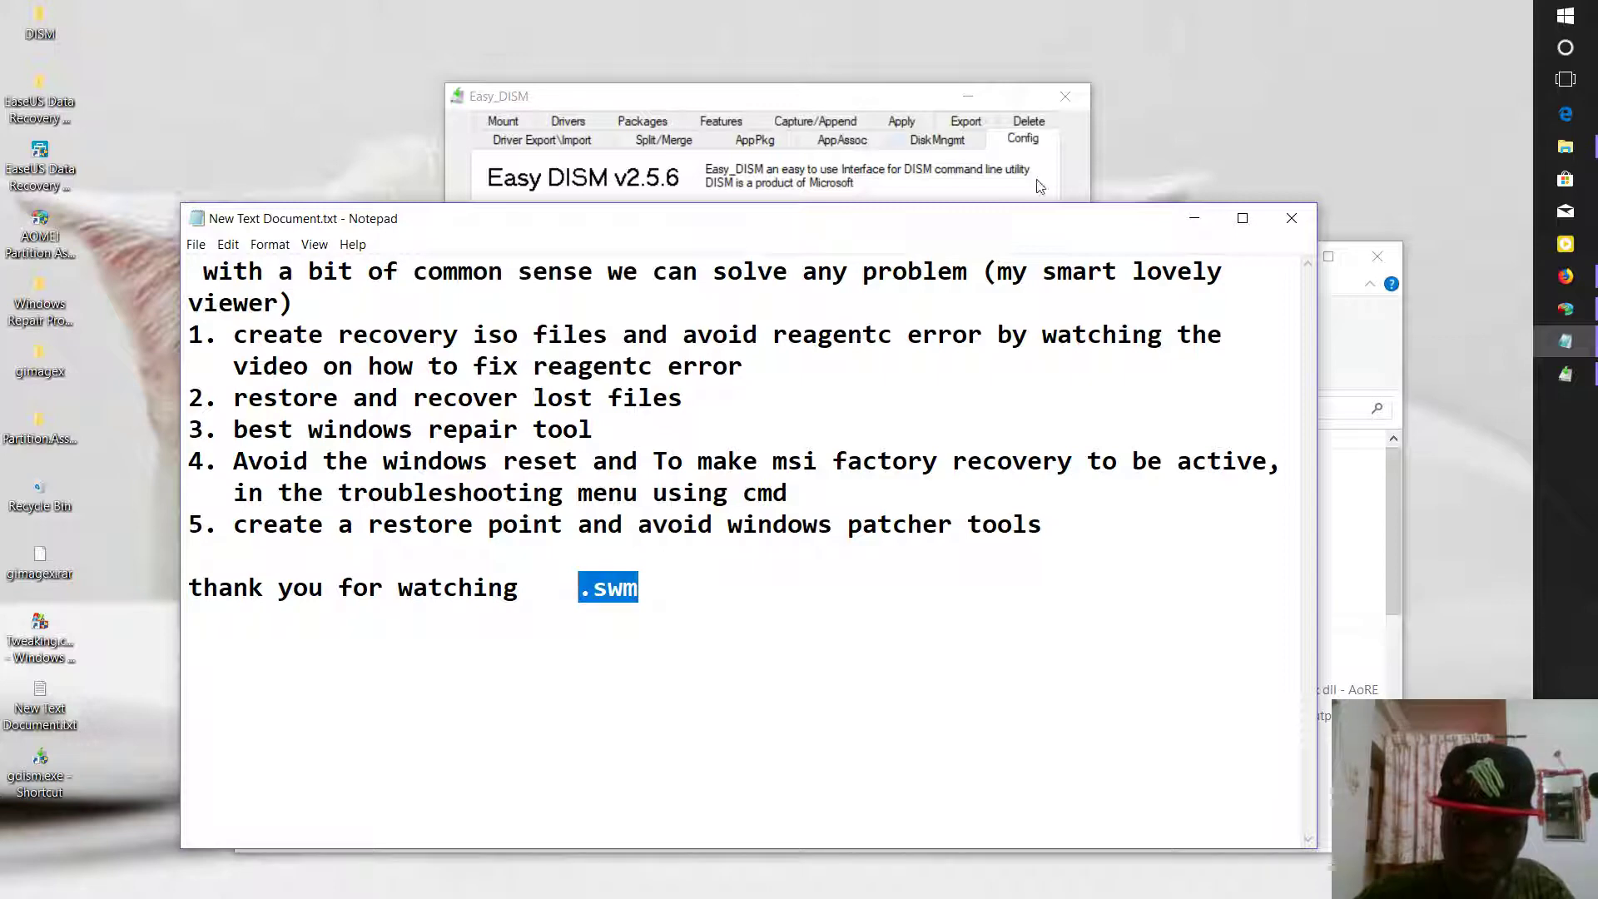
{"action": "left_click", "coordinate": [893, 101]}
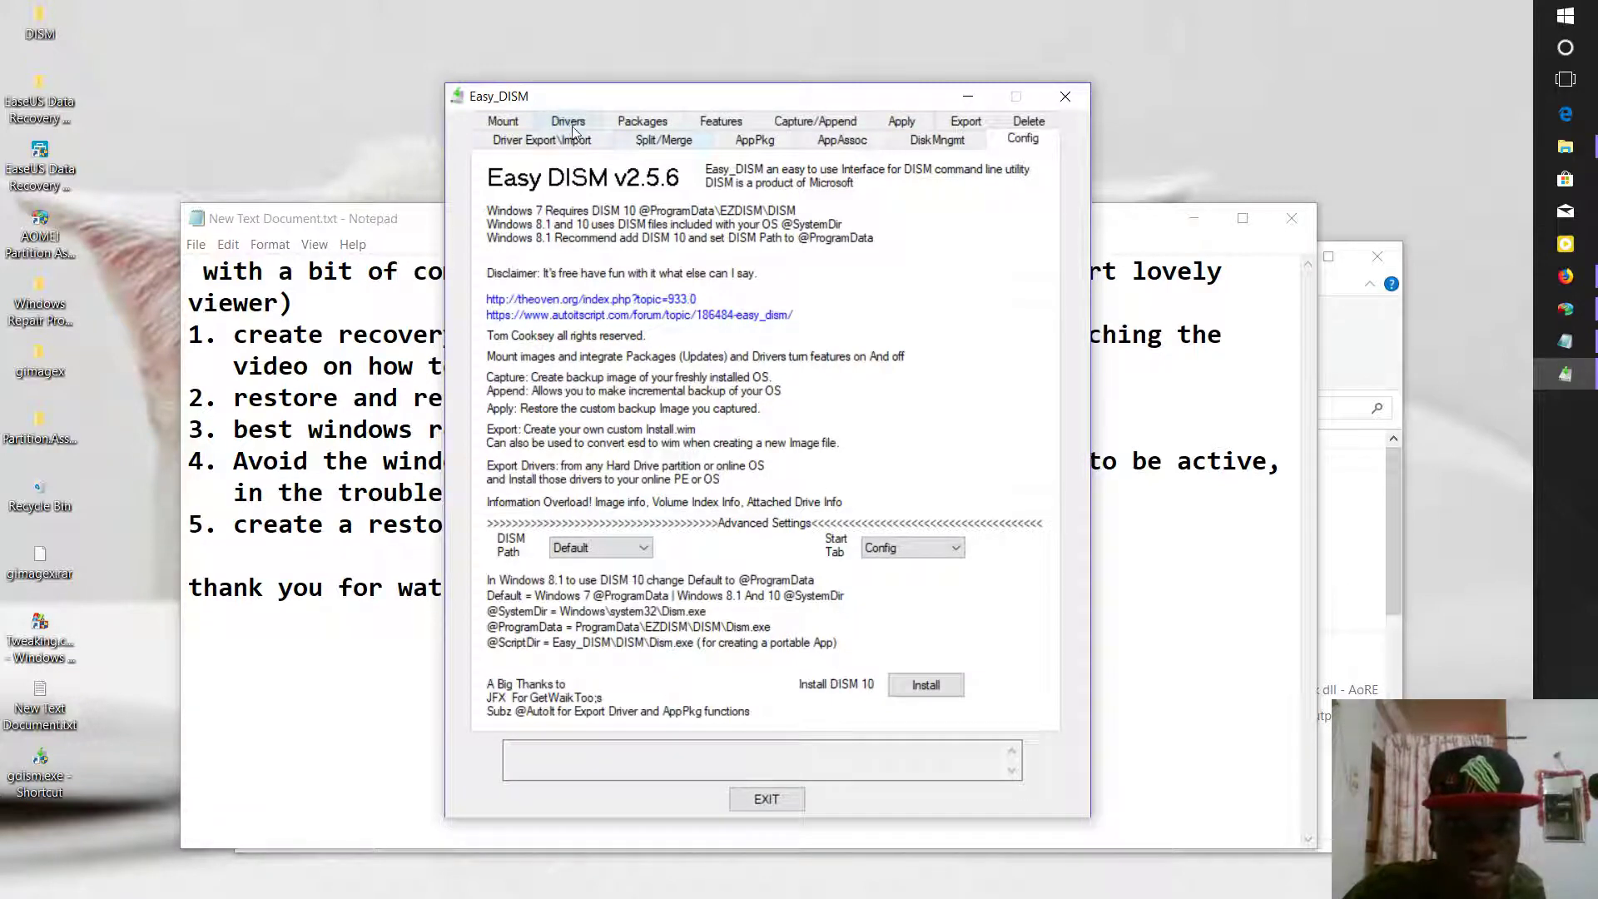
Step: On the Split/Merge tab, browse E:\RecoveryImage for a source WIM, then cancel with none chosen
{"action": "left_click", "coordinate": [684, 138]}
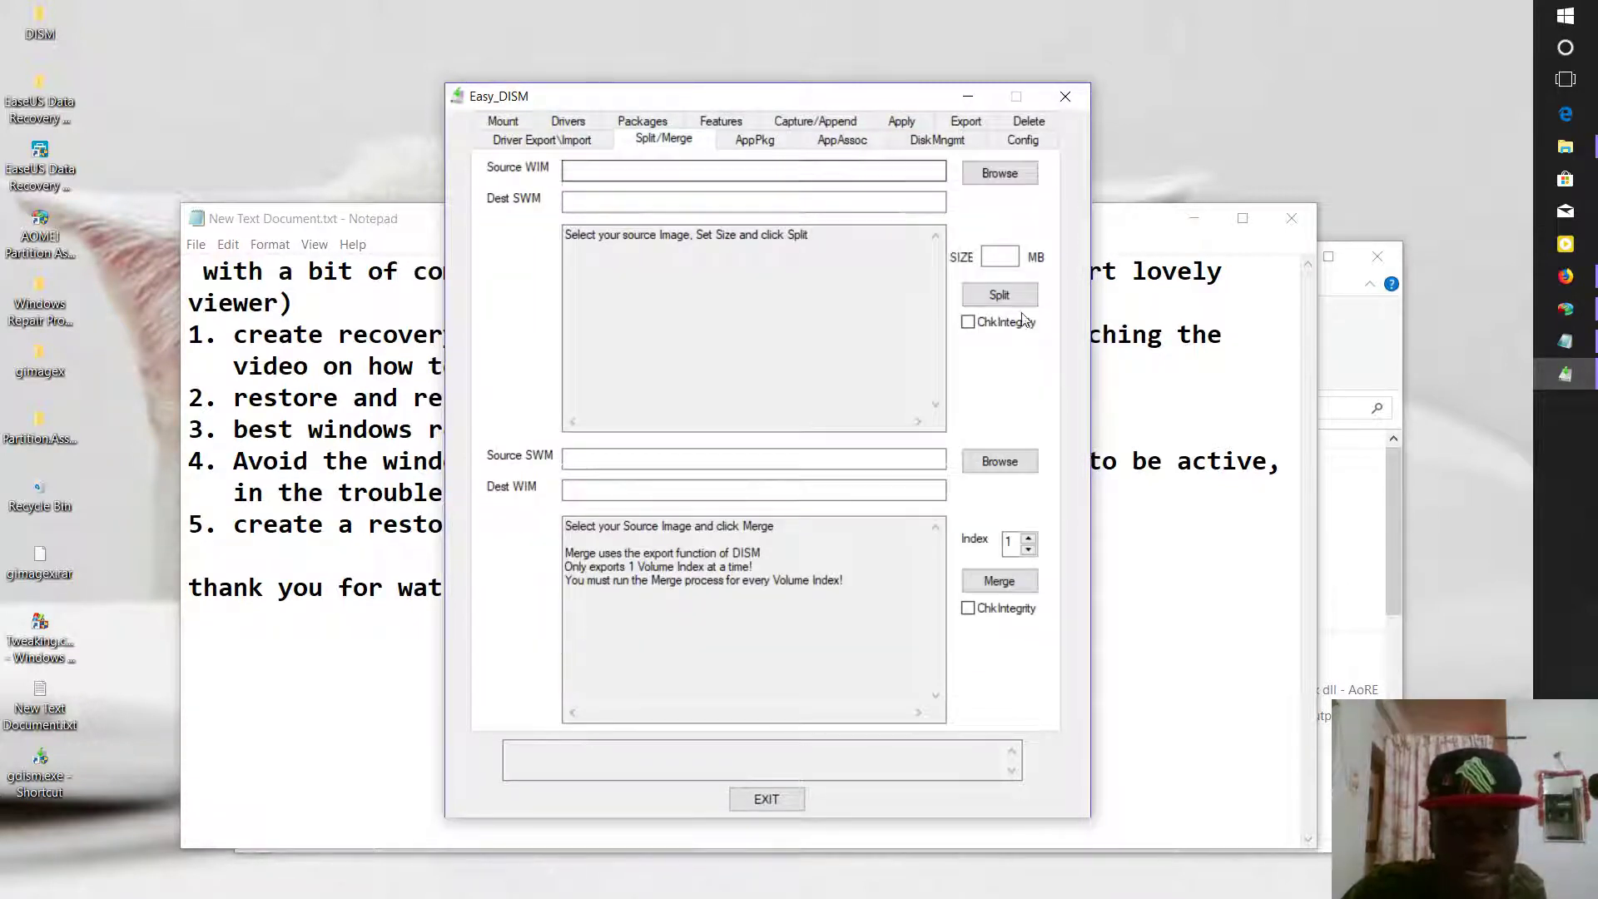
{"action": "left_click", "coordinate": [1021, 175]}
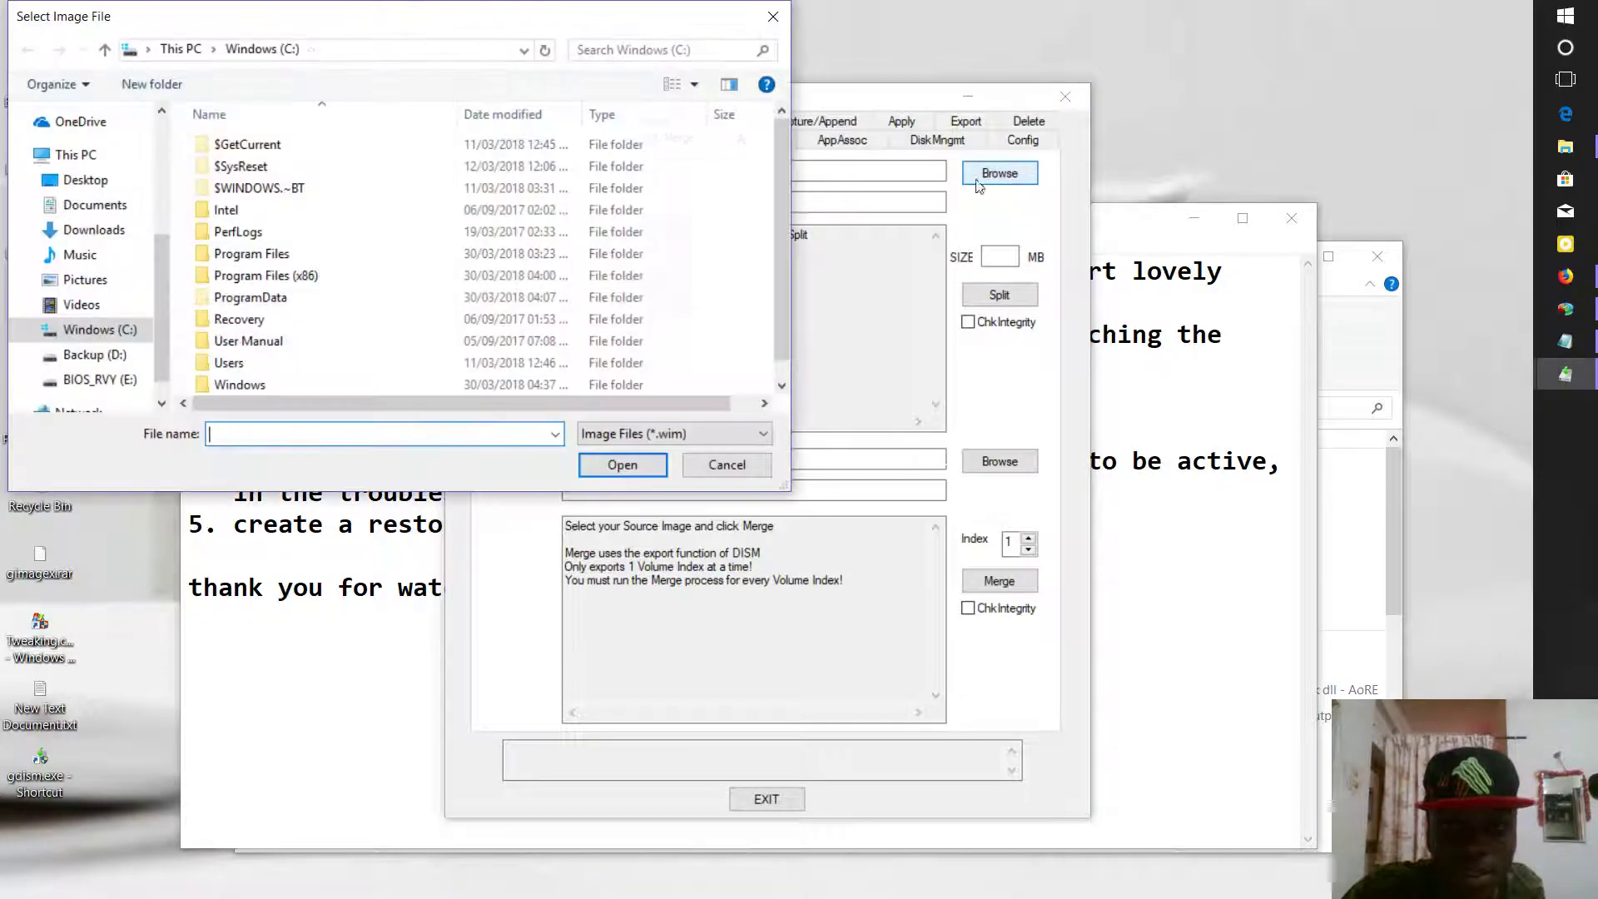
{"action": "scroll", "coordinate": [88, 333], "scroll_direction": "down", "scroll_amount": 1}
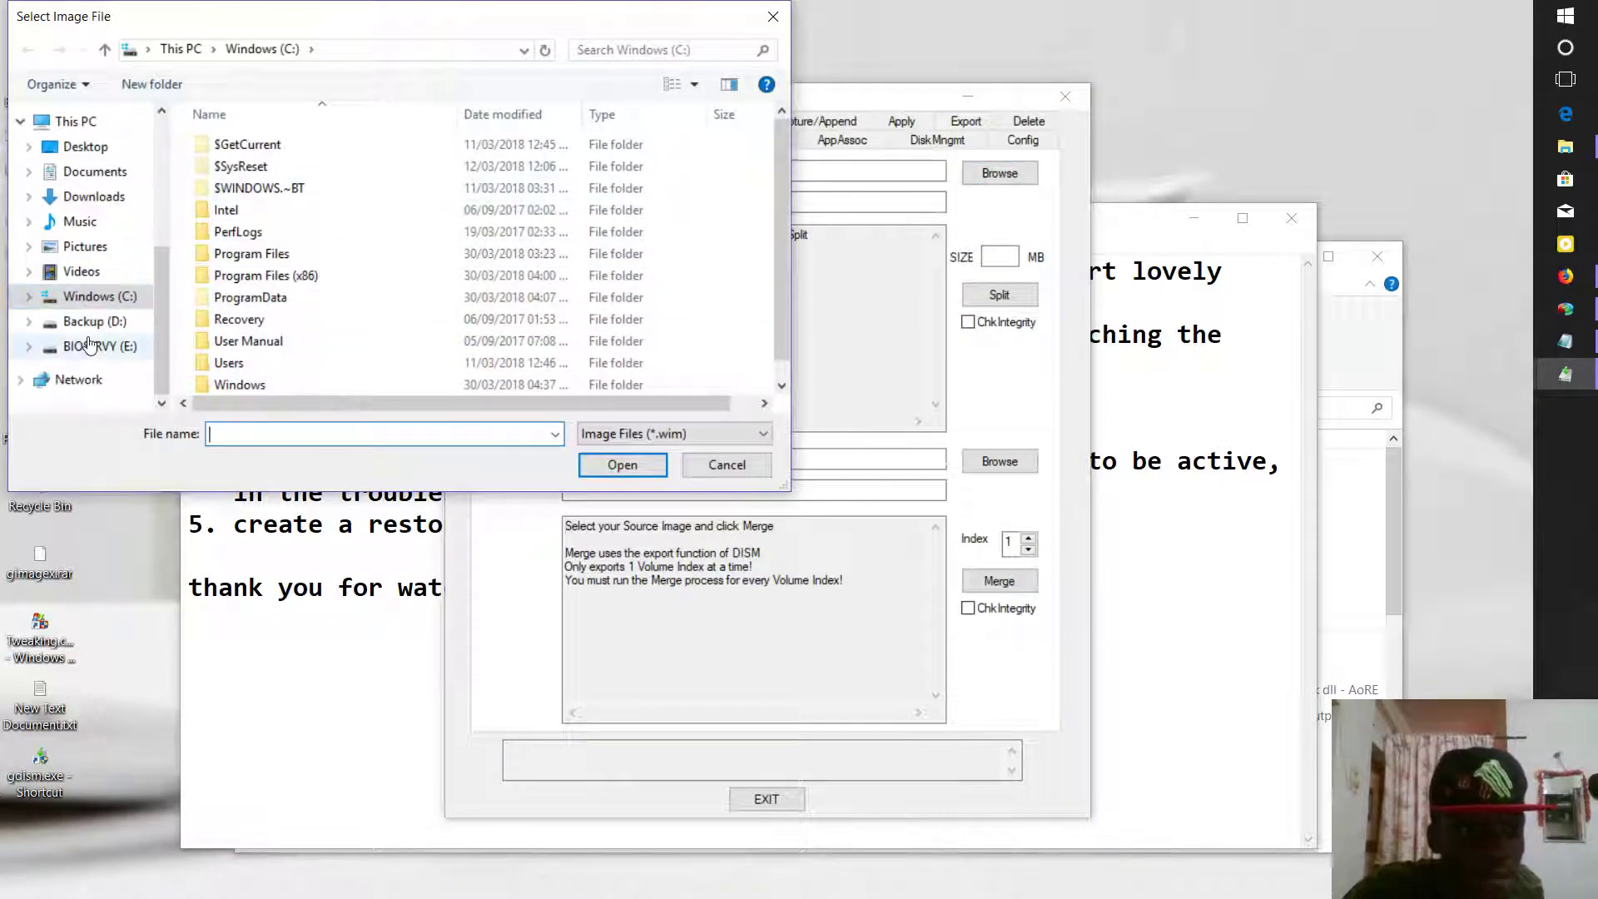
{"action": "left_click", "coordinate": [90, 346]}
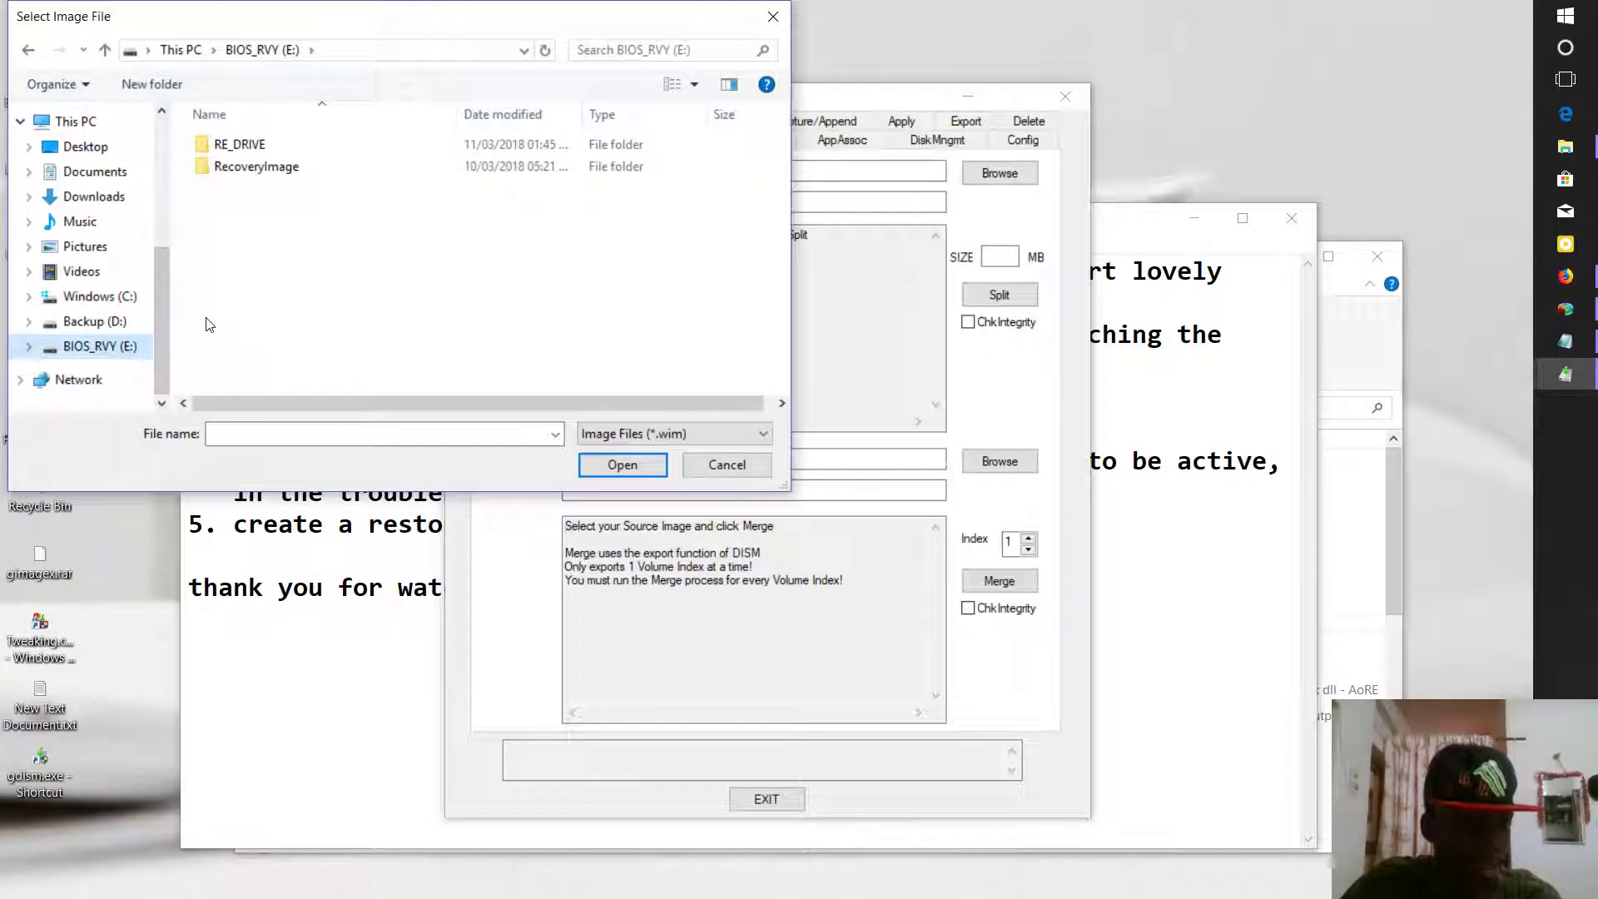
{"action": "double_click", "coordinate": [284, 168]}
{"action": "double_click", "coordinate": [258, 147]}
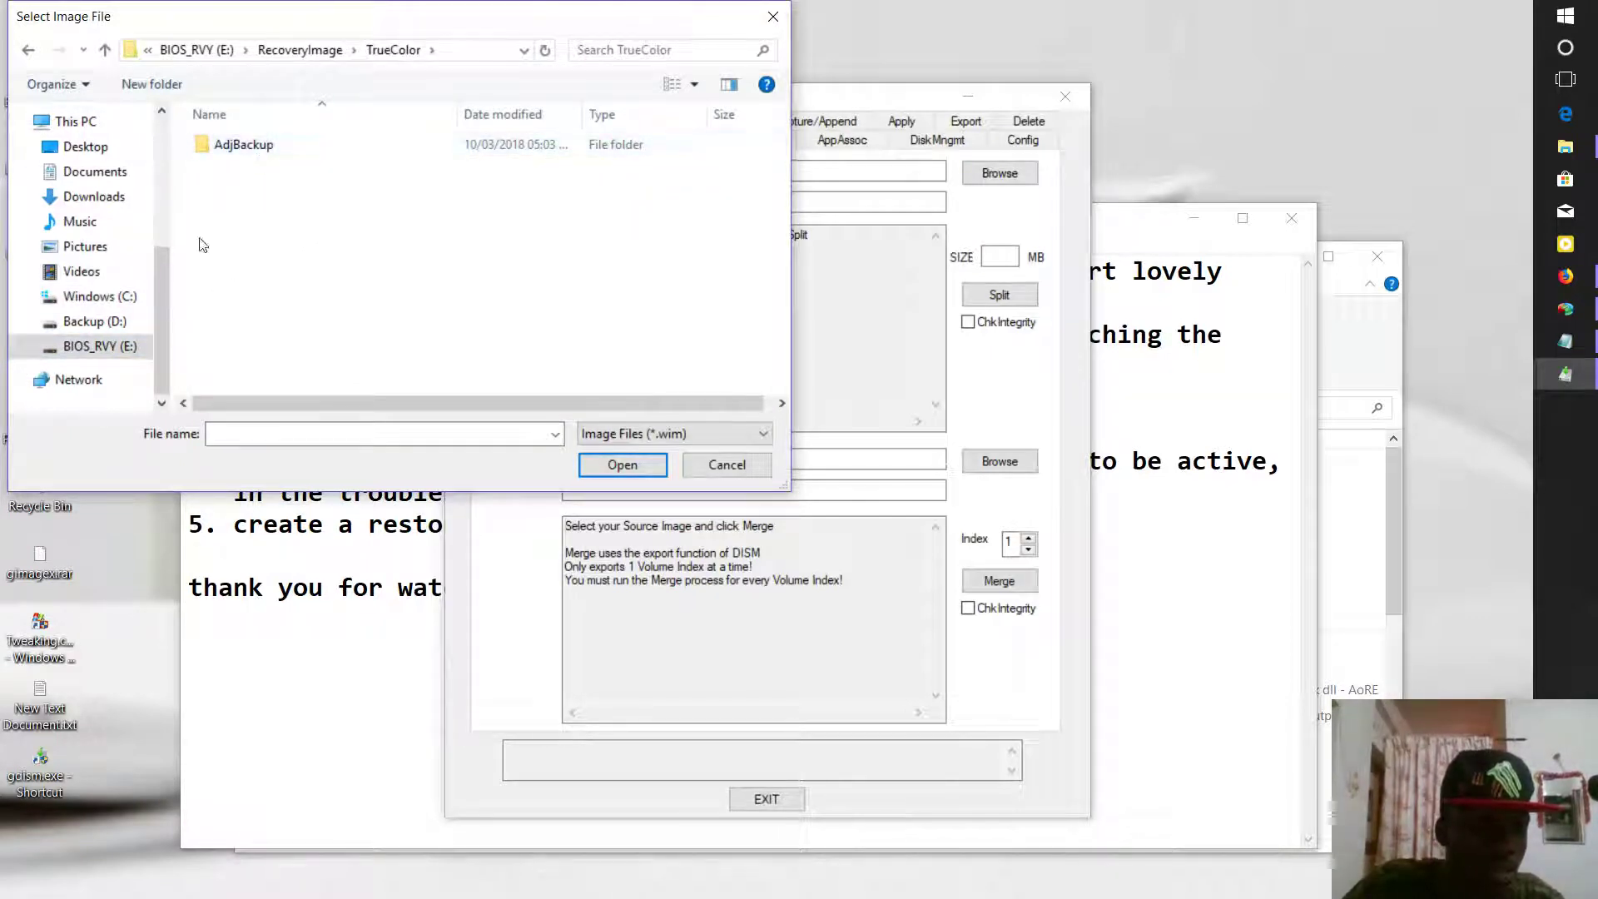
{"action": "left_click", "coordinate": [30, 50]}
{"action": "left_click", "coordinate": [31, 52]}
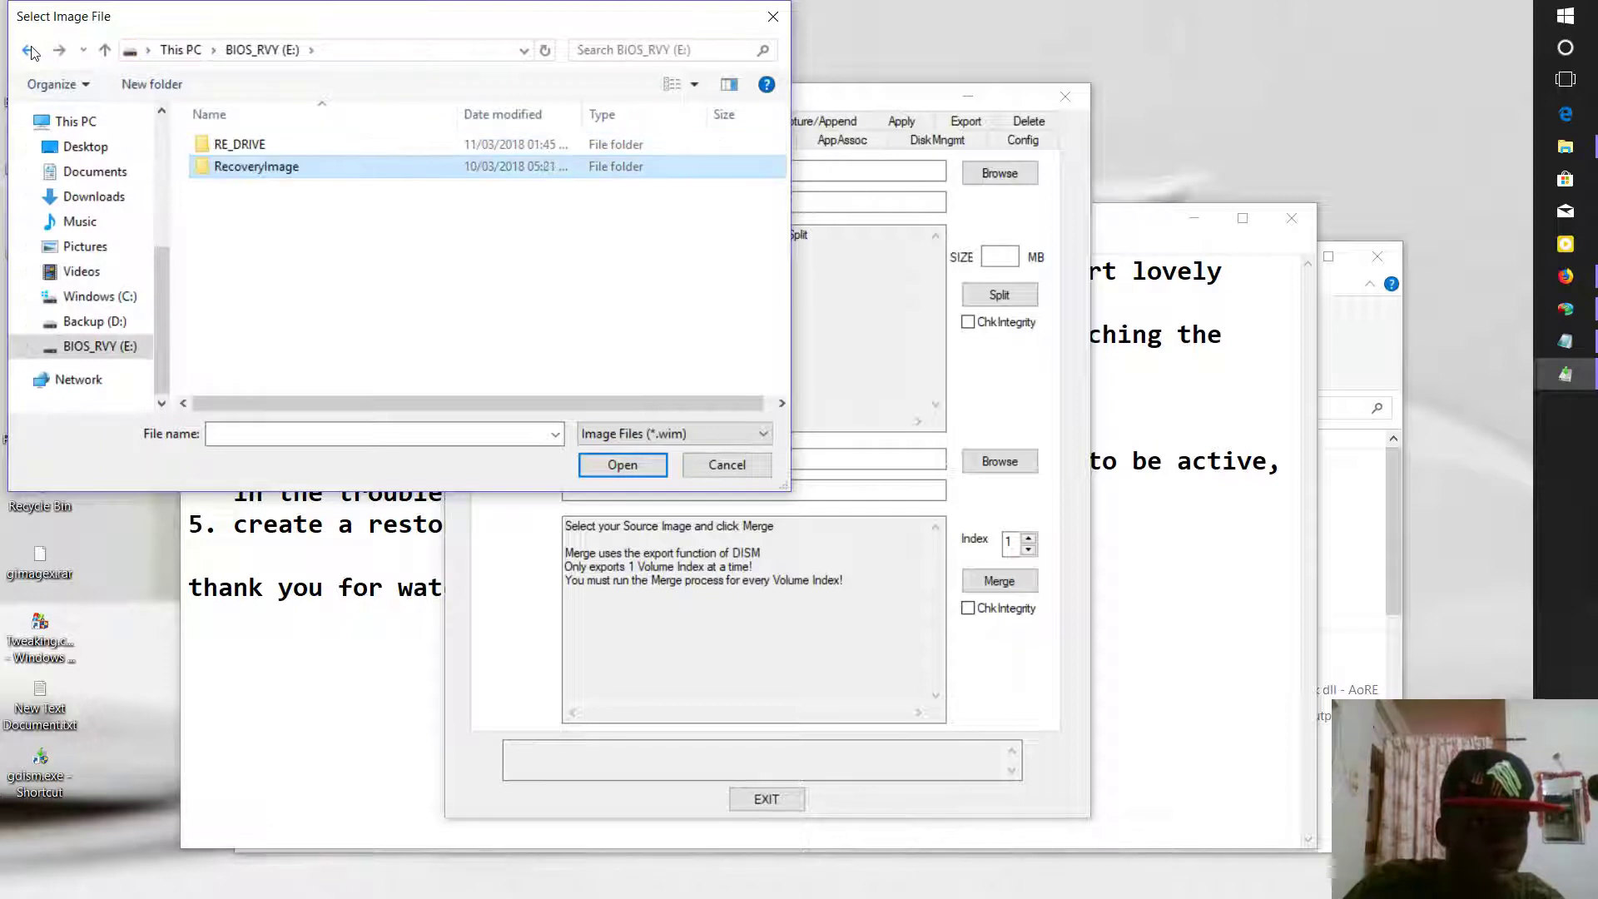
{"action": "double_click", "coordinate": [243, 169]}
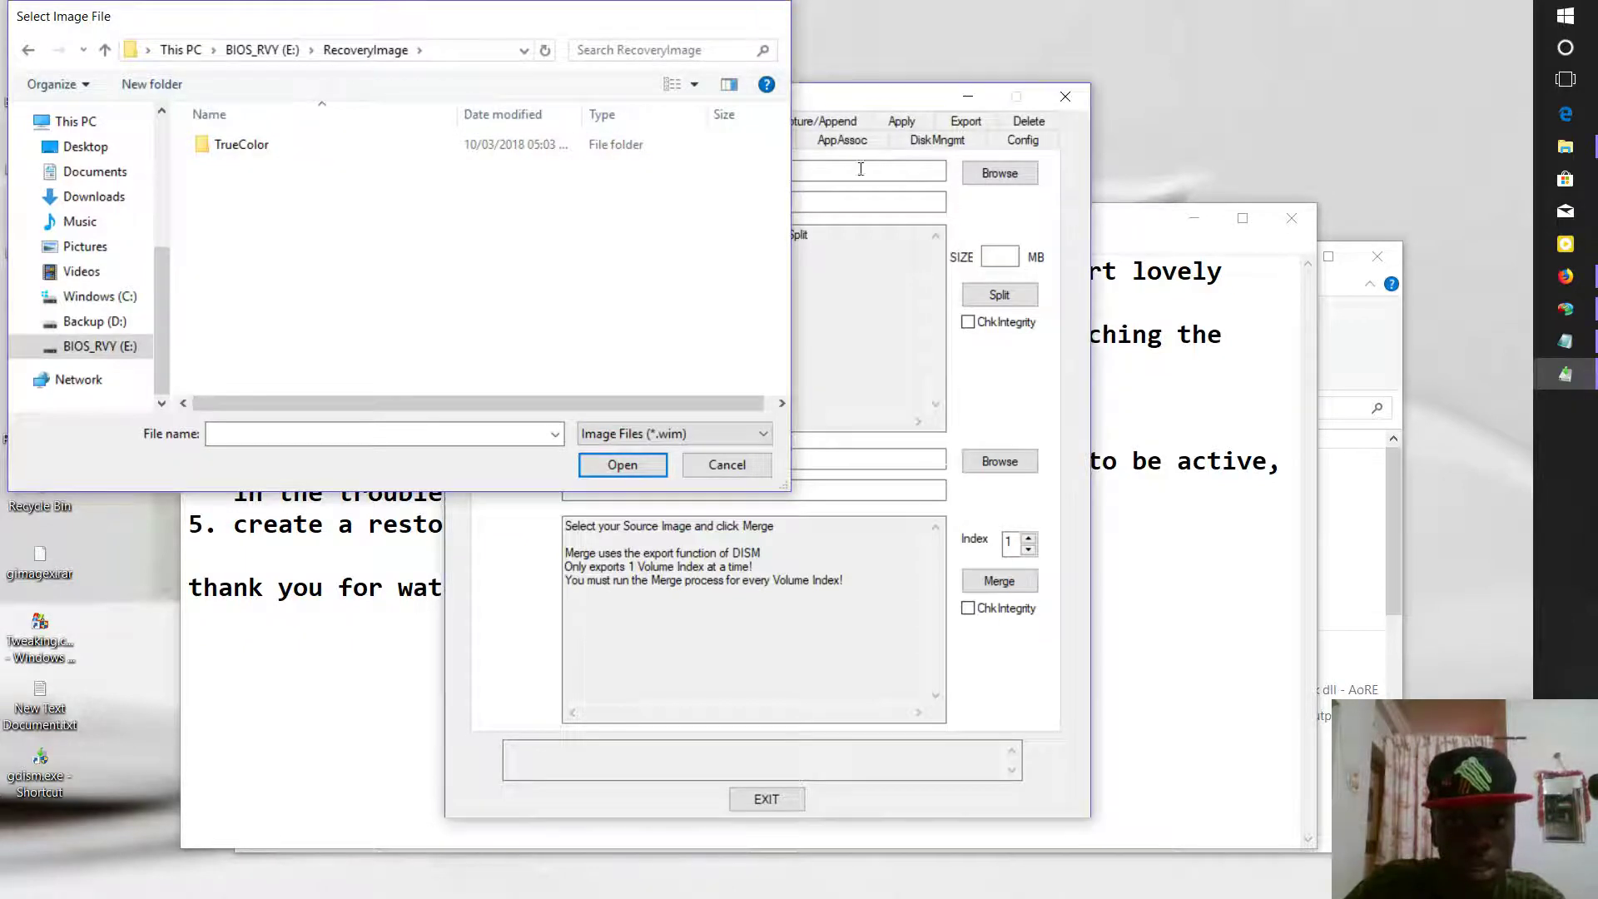
{"action": "left_click", "coordinate": [773, 16]}
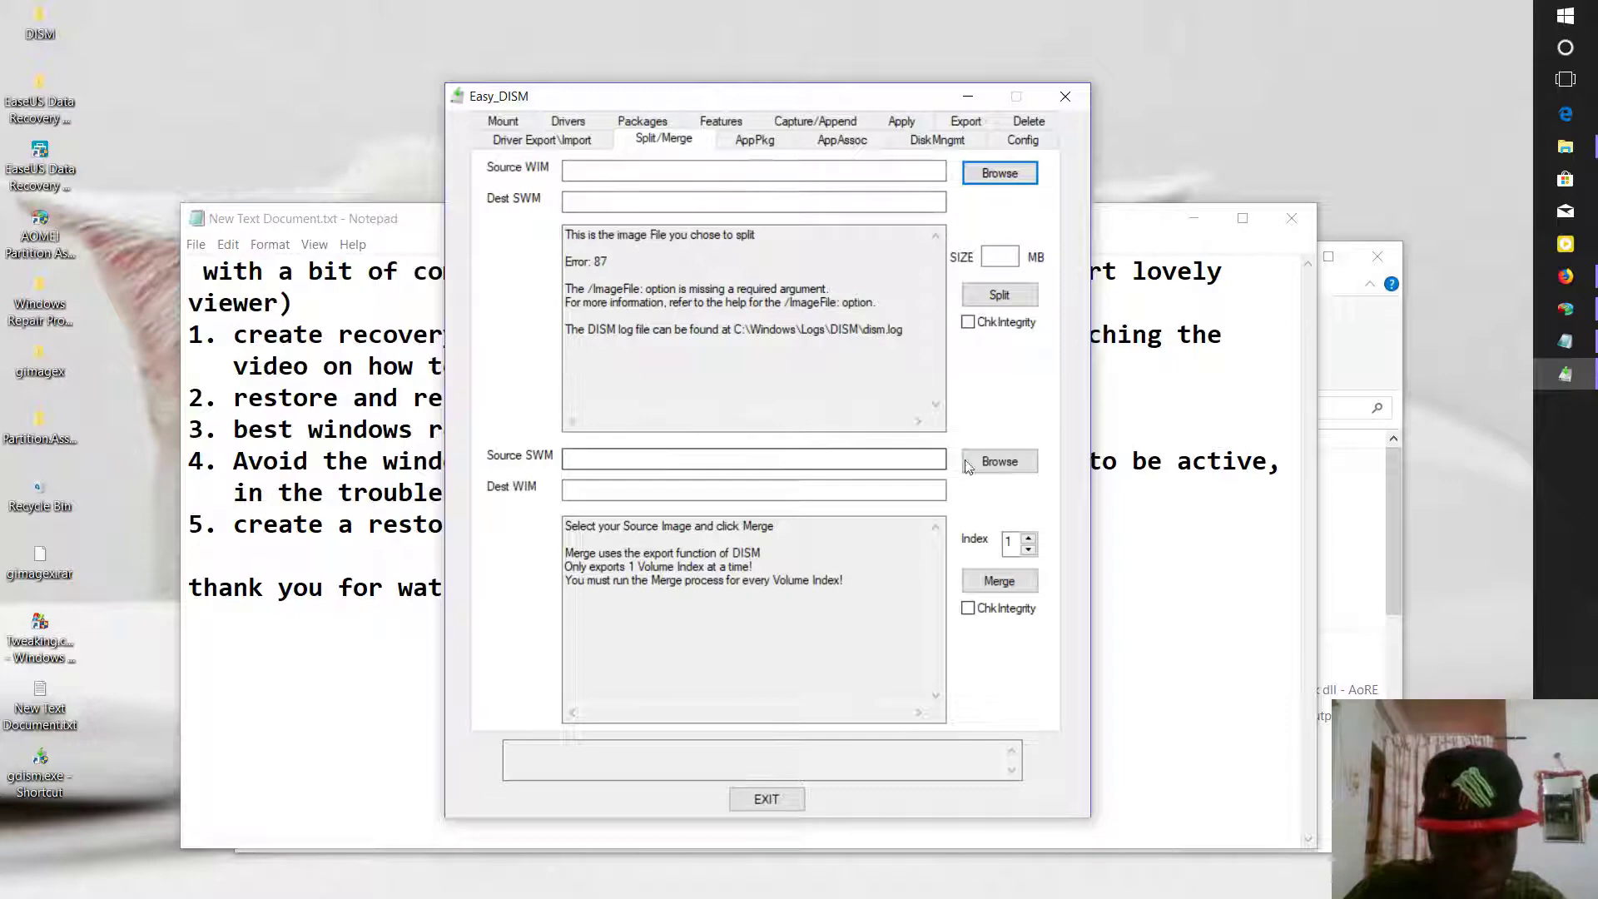
Step: Choose E:\RecoveryImage\install.swm as the source SWM, listing Index 1 'Windows 10 Image for PBR'
{"action": "left_click", "coordinate": [1018, 464]}
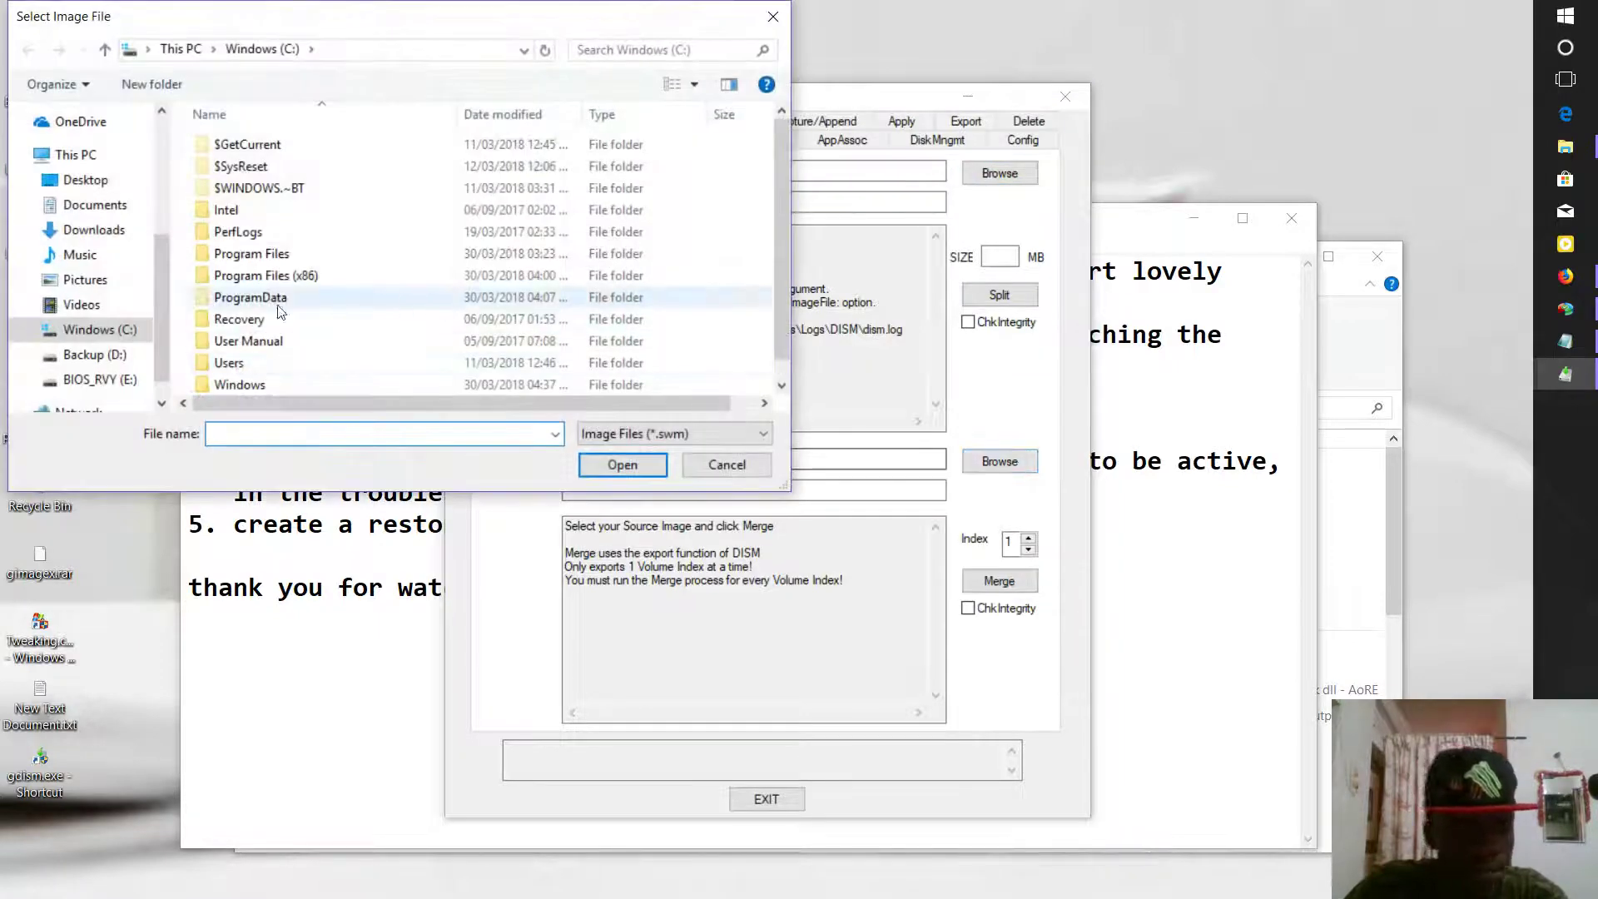
{"action": "left_click", "coordinate": [99, 379]}
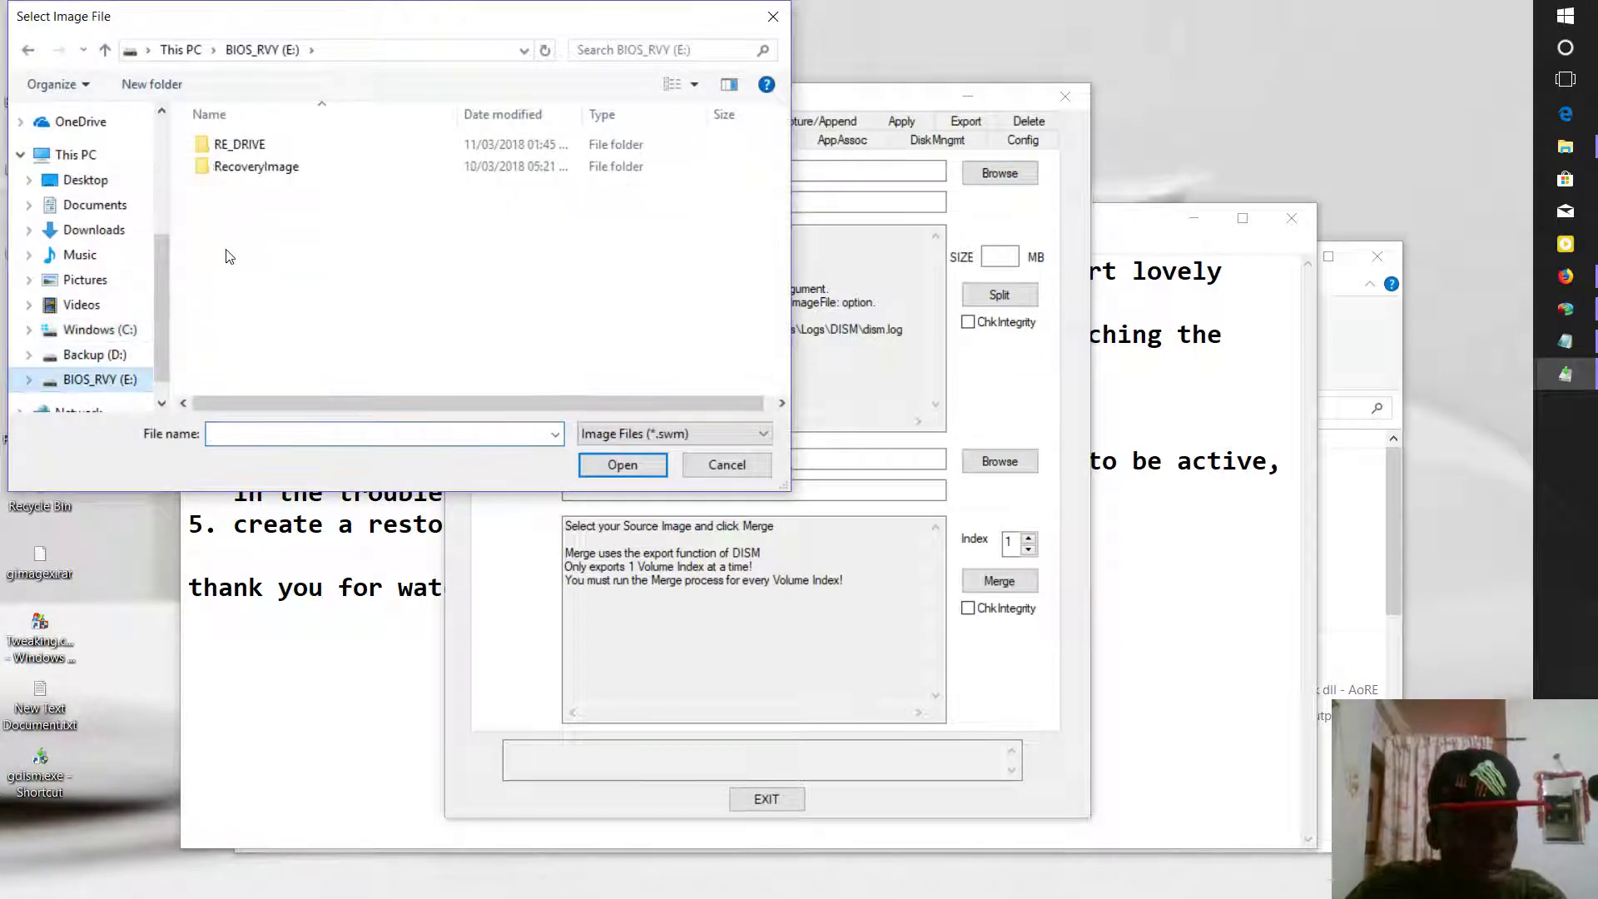
{"action": "double_click", "coordinate": [237, 165]}
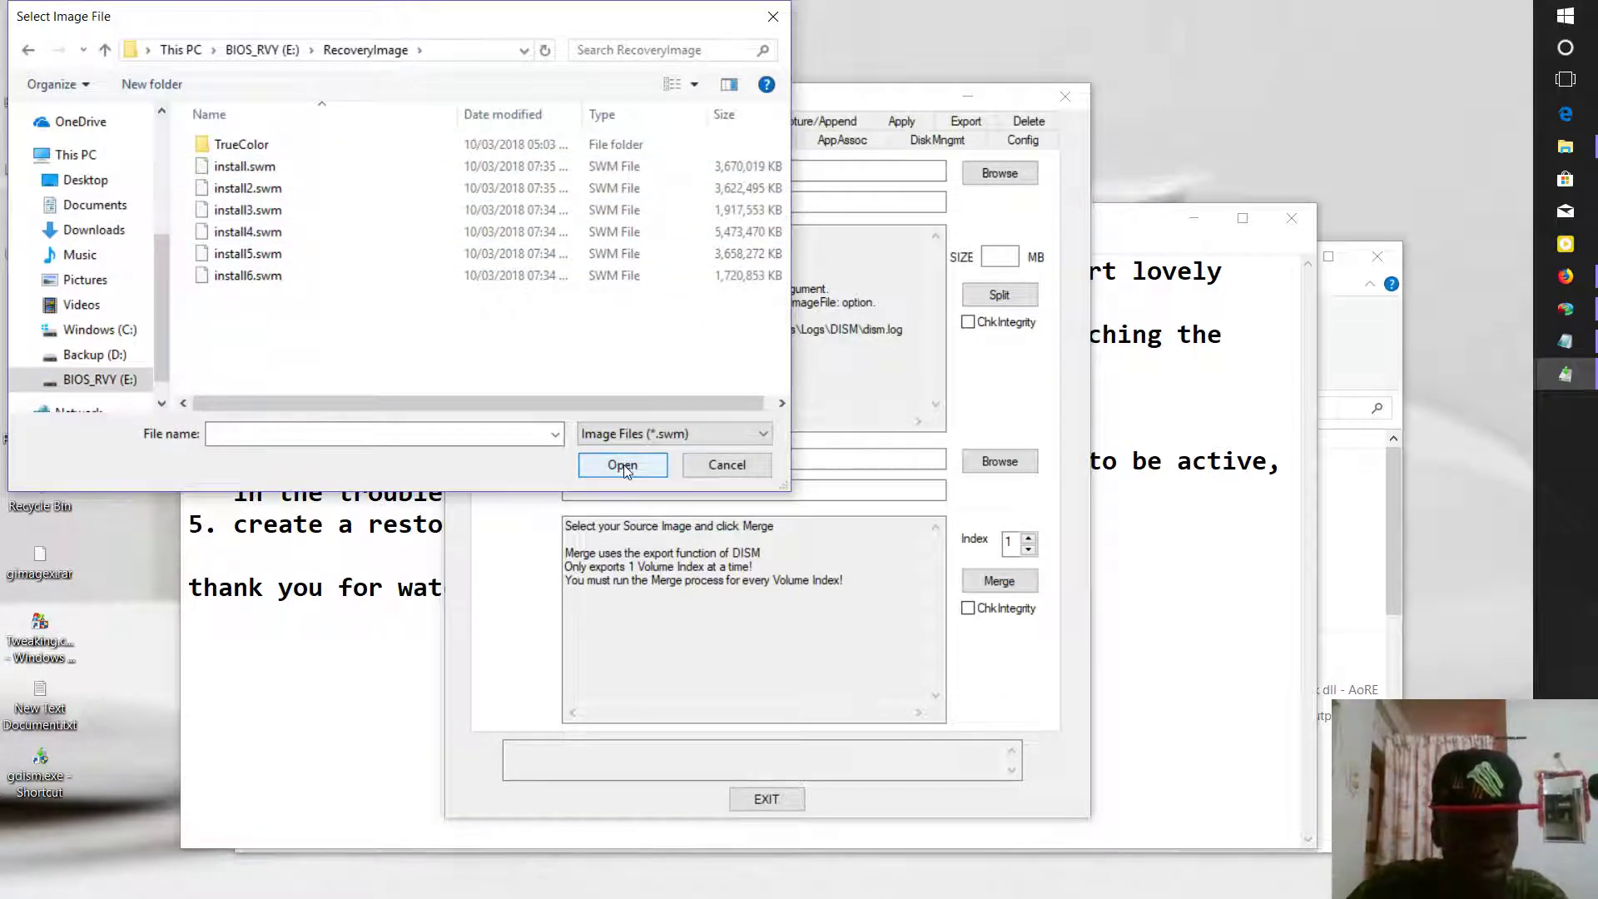
{"action": "left_click", "coordinate": [311, 176]}
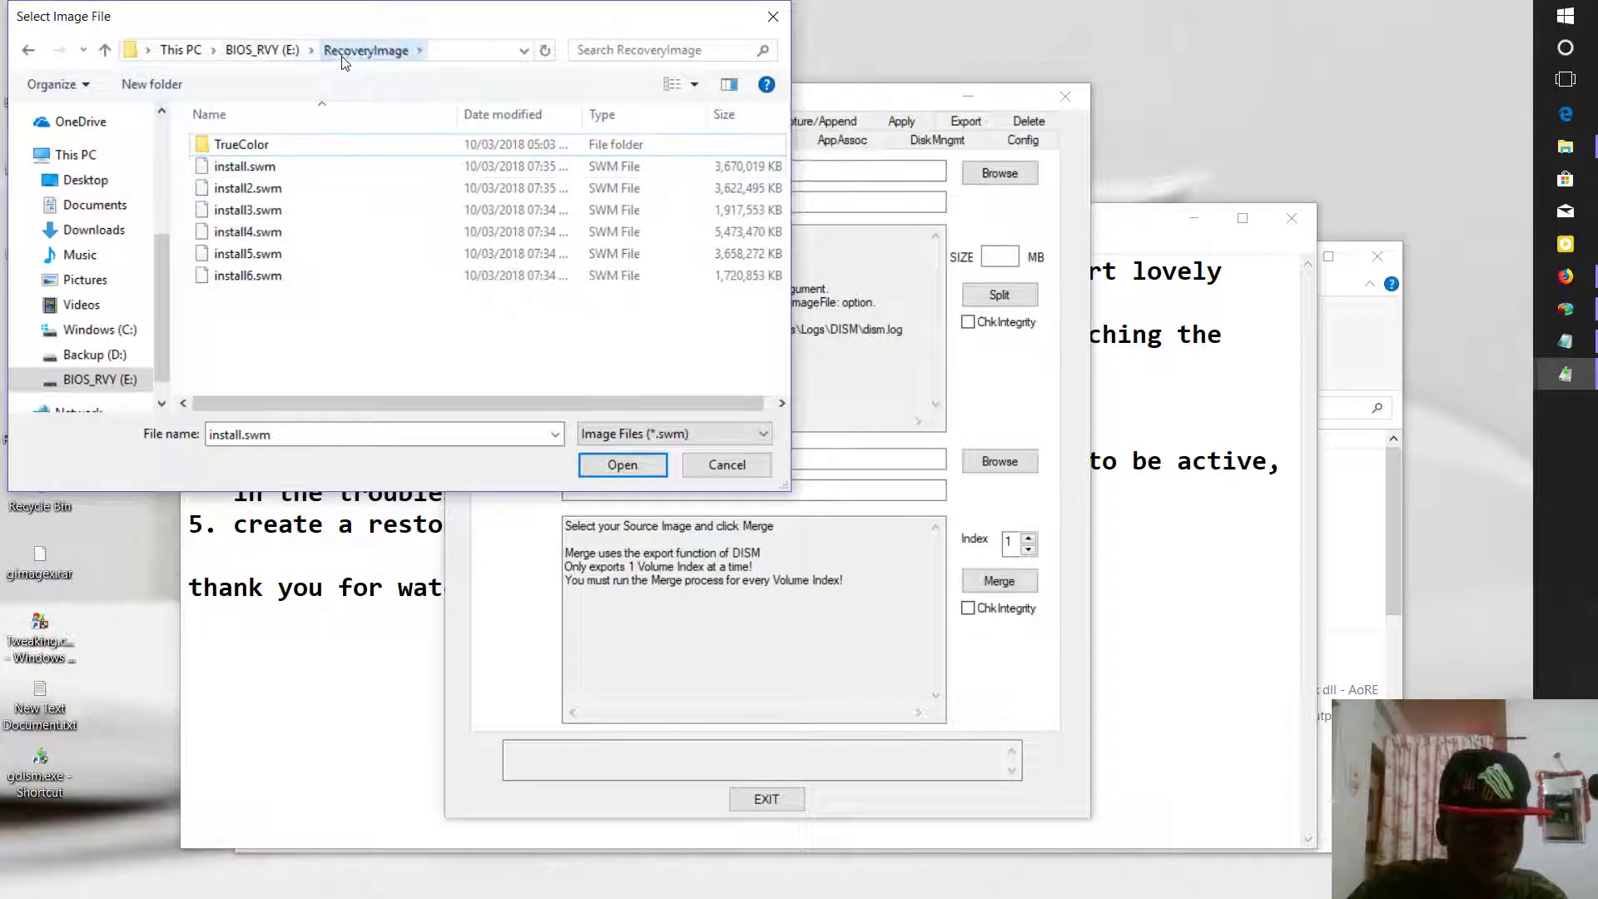
{"action": "left_click", "coordinate": [622, 464]}
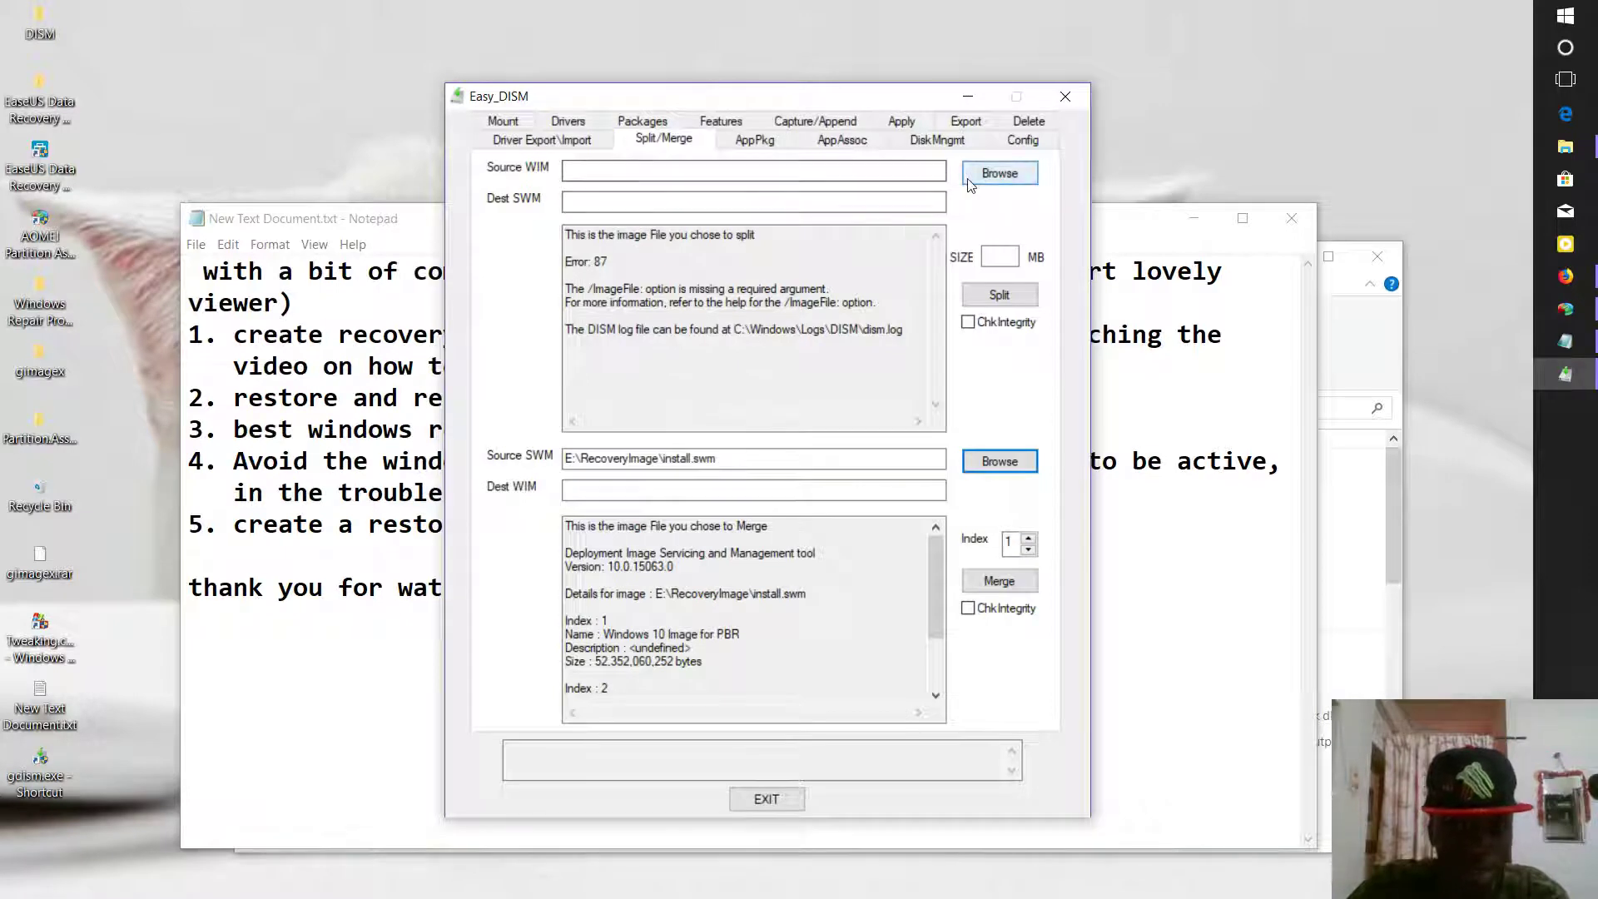
Step: Start editing the Dest WIM field and copy the Desktop folder's path in File Explorer
{"action": "left_click", "coordinate": [762, 490]}
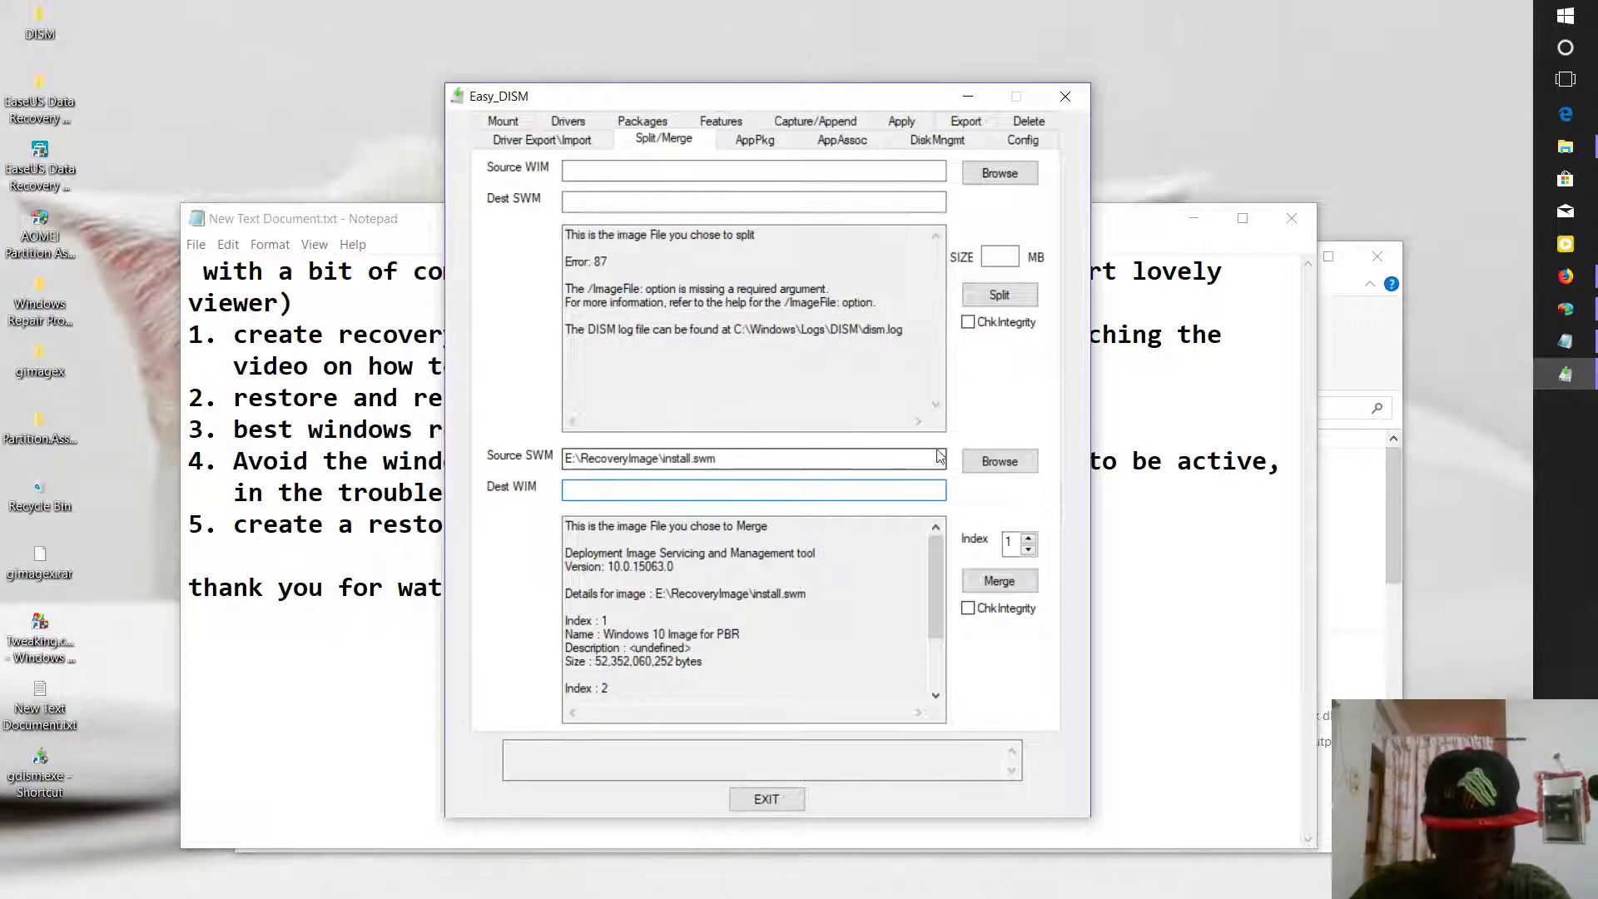
{"action": "left_click_drag", "start_coordinate": [754, 457], "coordinate": [663, 457]}
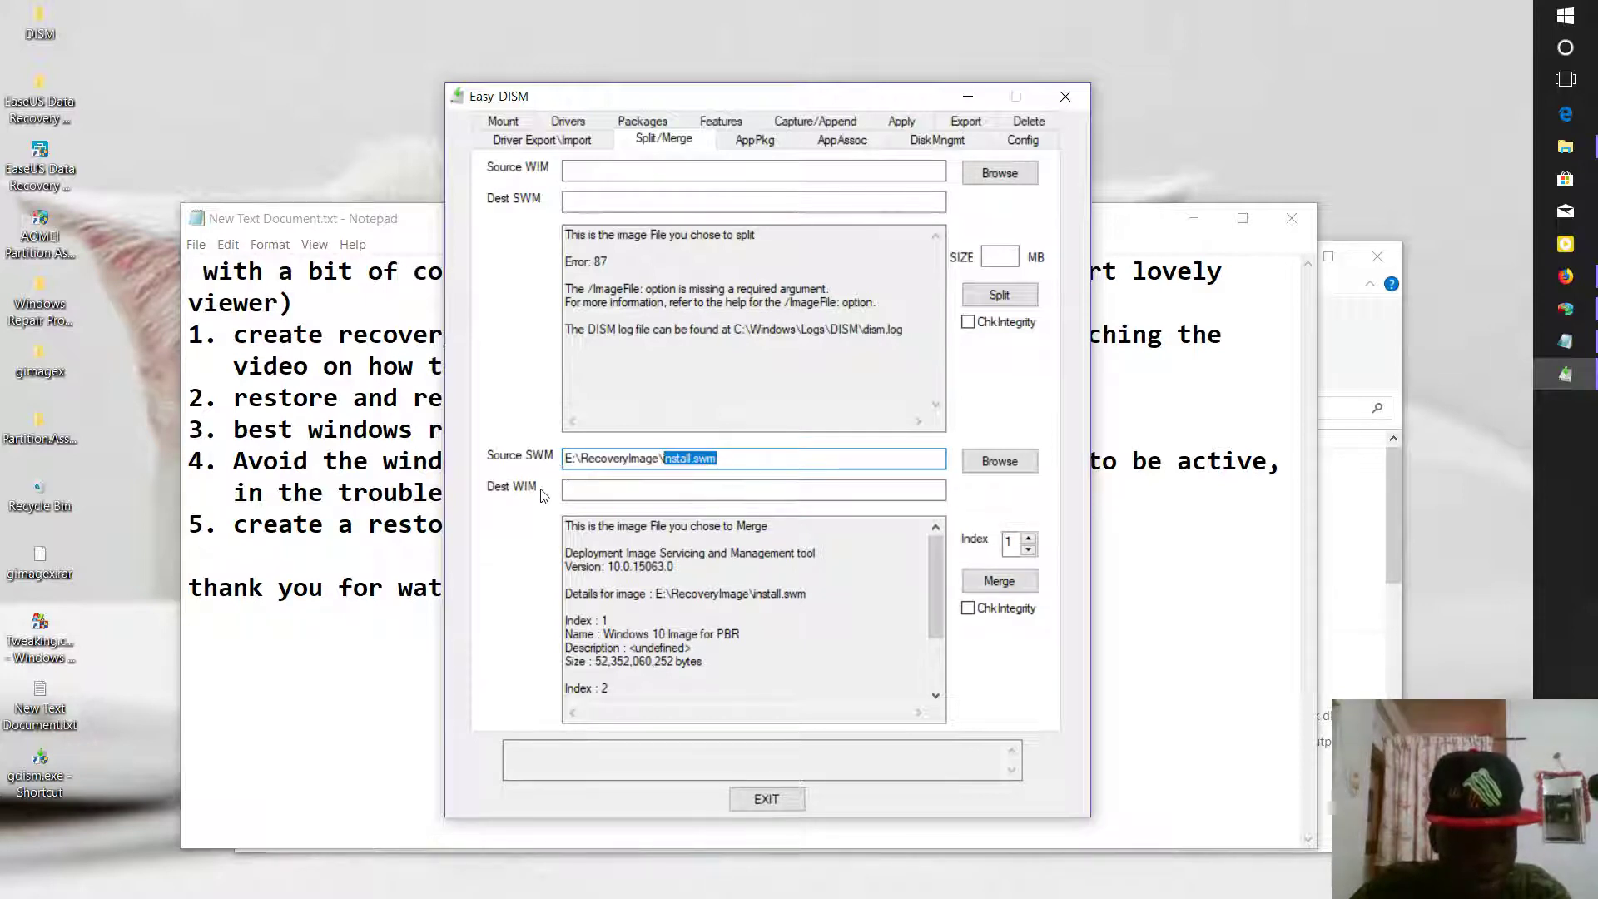
{"action": "right_click", "coordinate": [637, 490]}
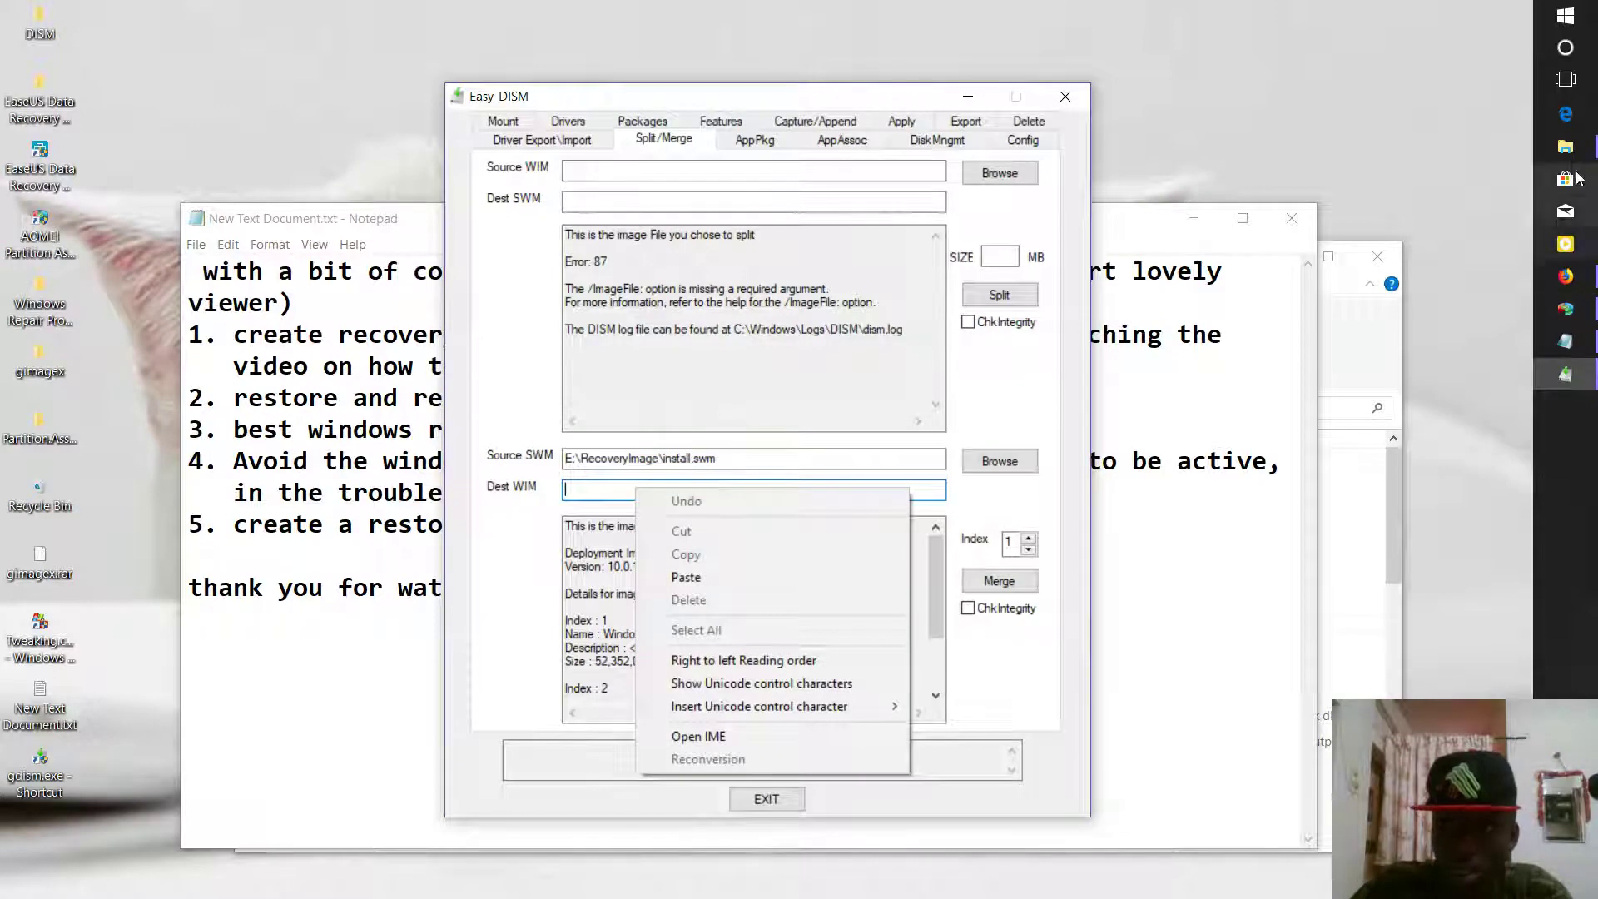
{"action": "left_click", "coordinate": [1565, 146]}
{"action": "double_click", "coordinate": [510, 495]}
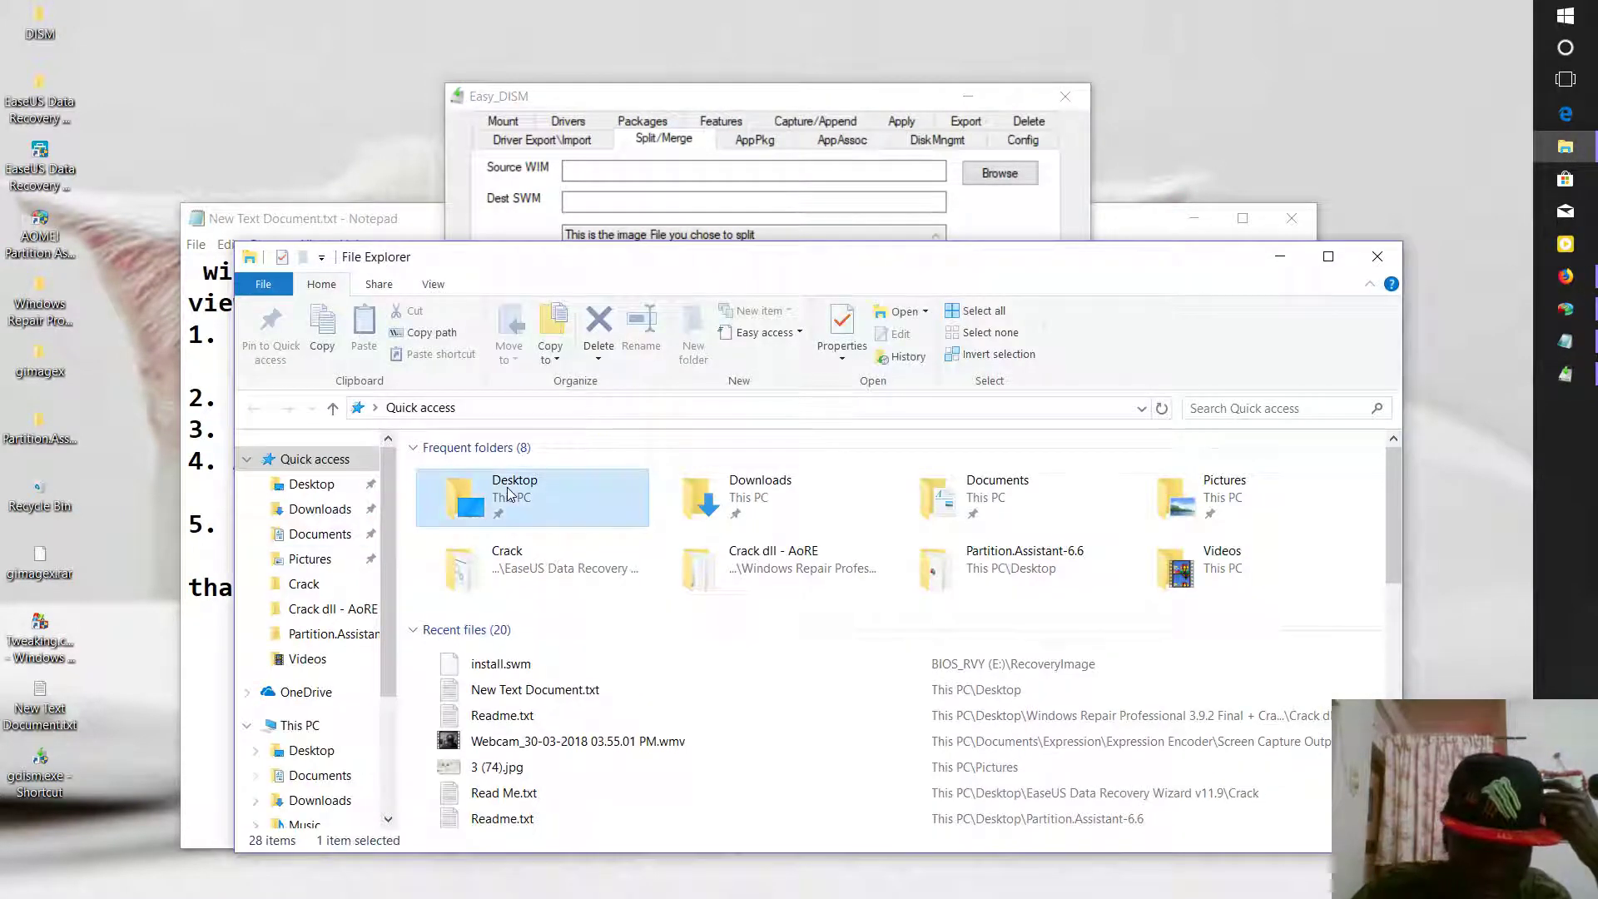
{"action": "left_click", "coordinate": [548, 411]}
{"action": "right_click", "coordinate": [547, 409]}
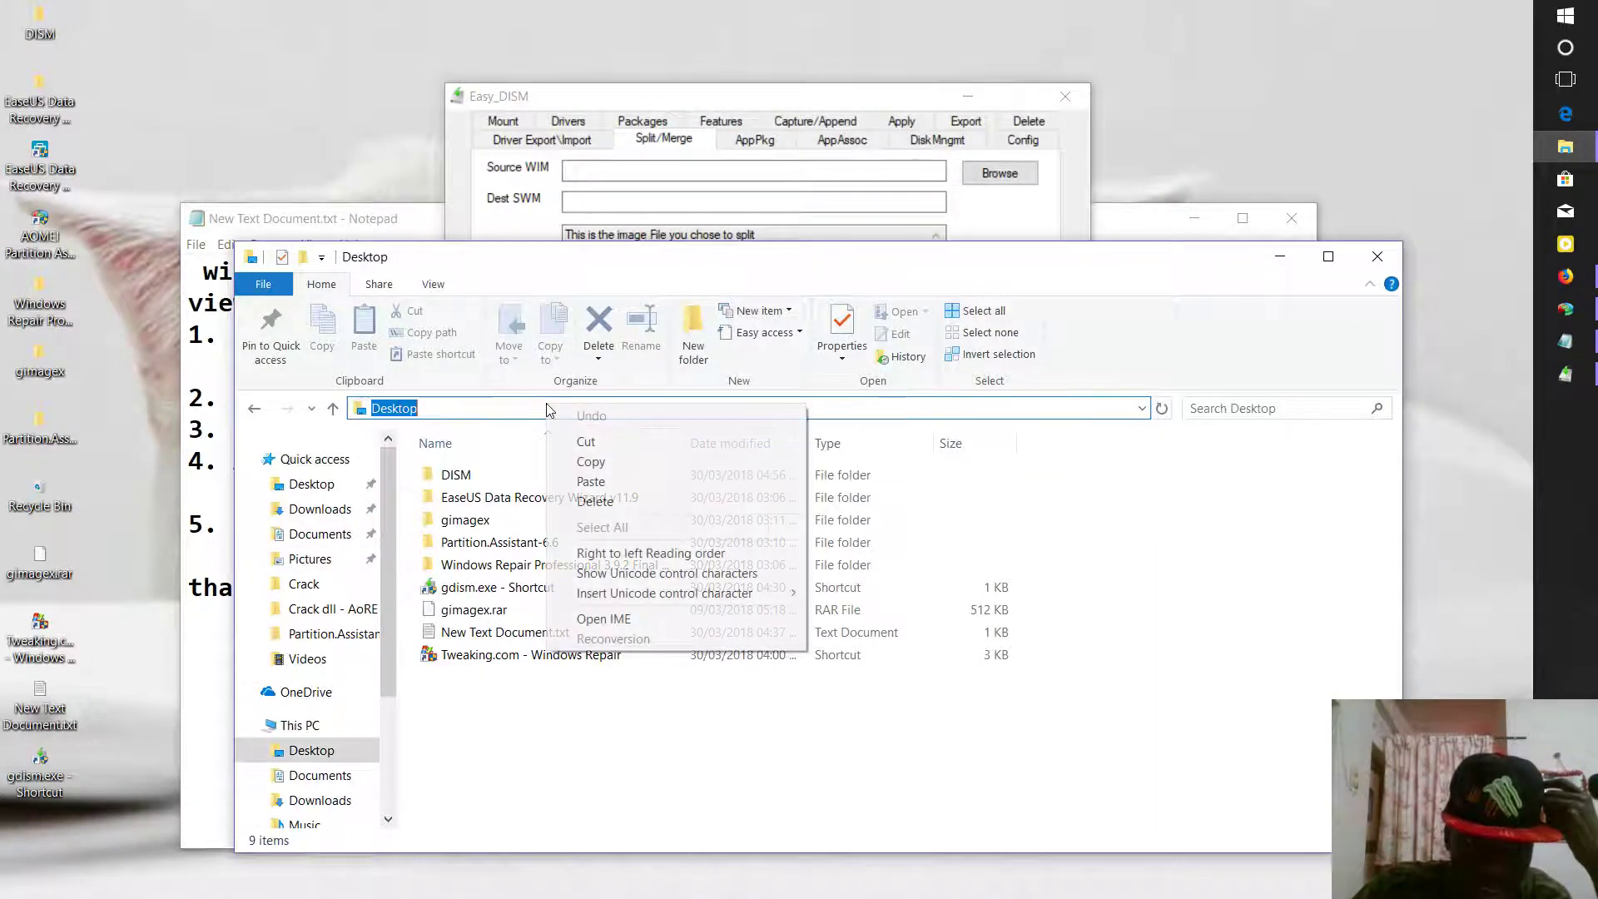
{"action": "left_click", "coordinate": [591, 461]}
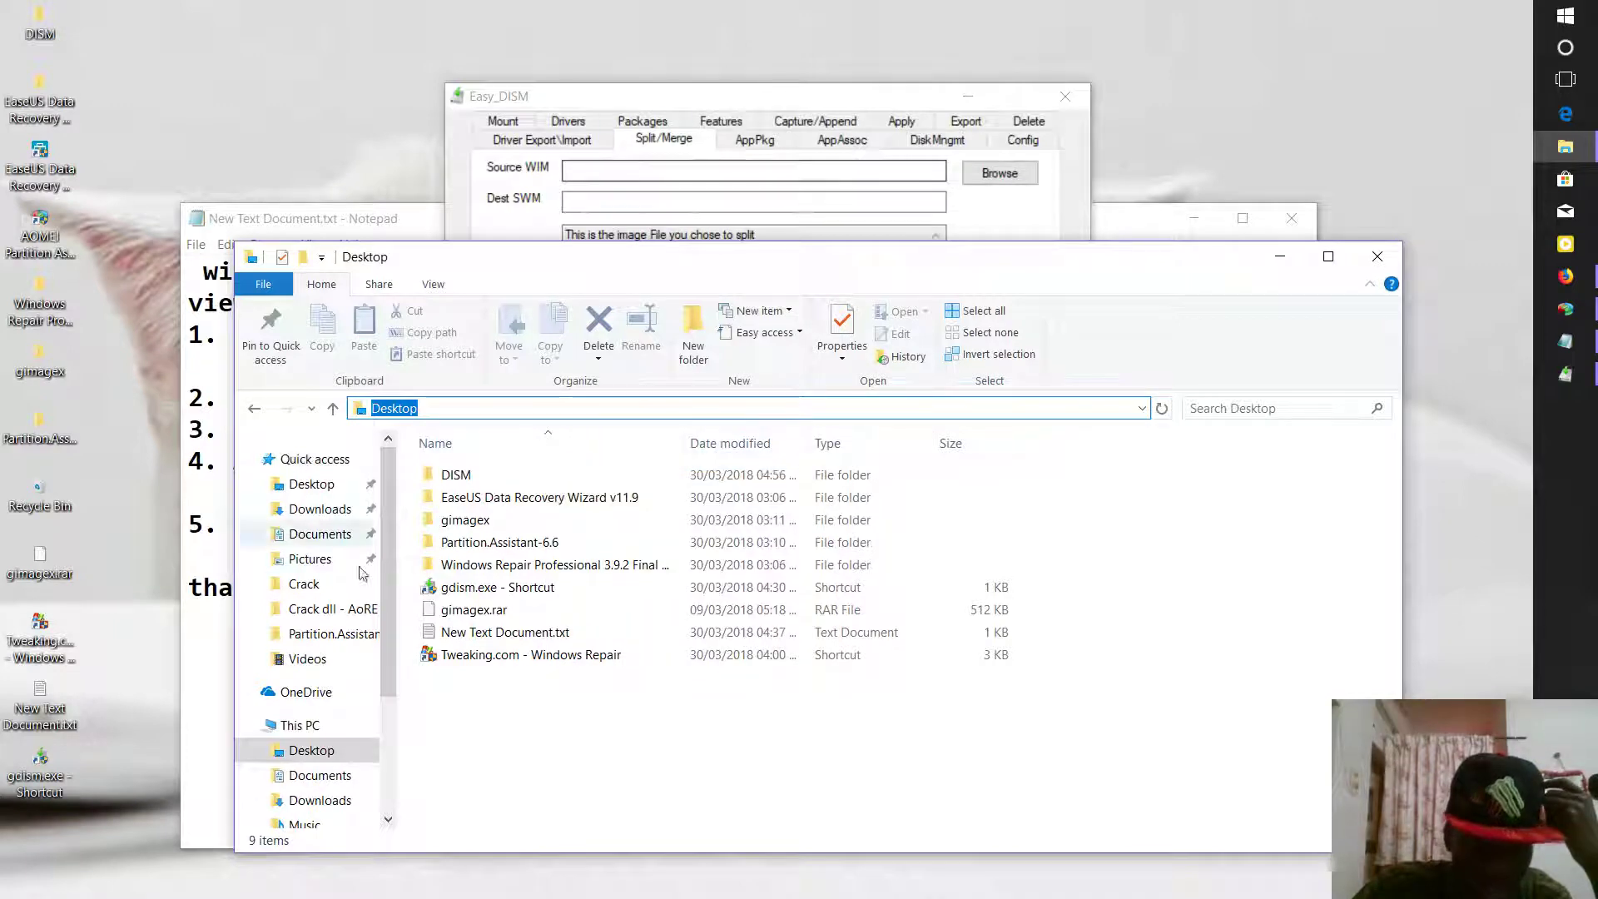
Step: Copy the Backup (D:) drive path and paste D:\ into Easy_DISM's Dest WIM field
{"action": "left_click", "coordinate": [337, 727]}
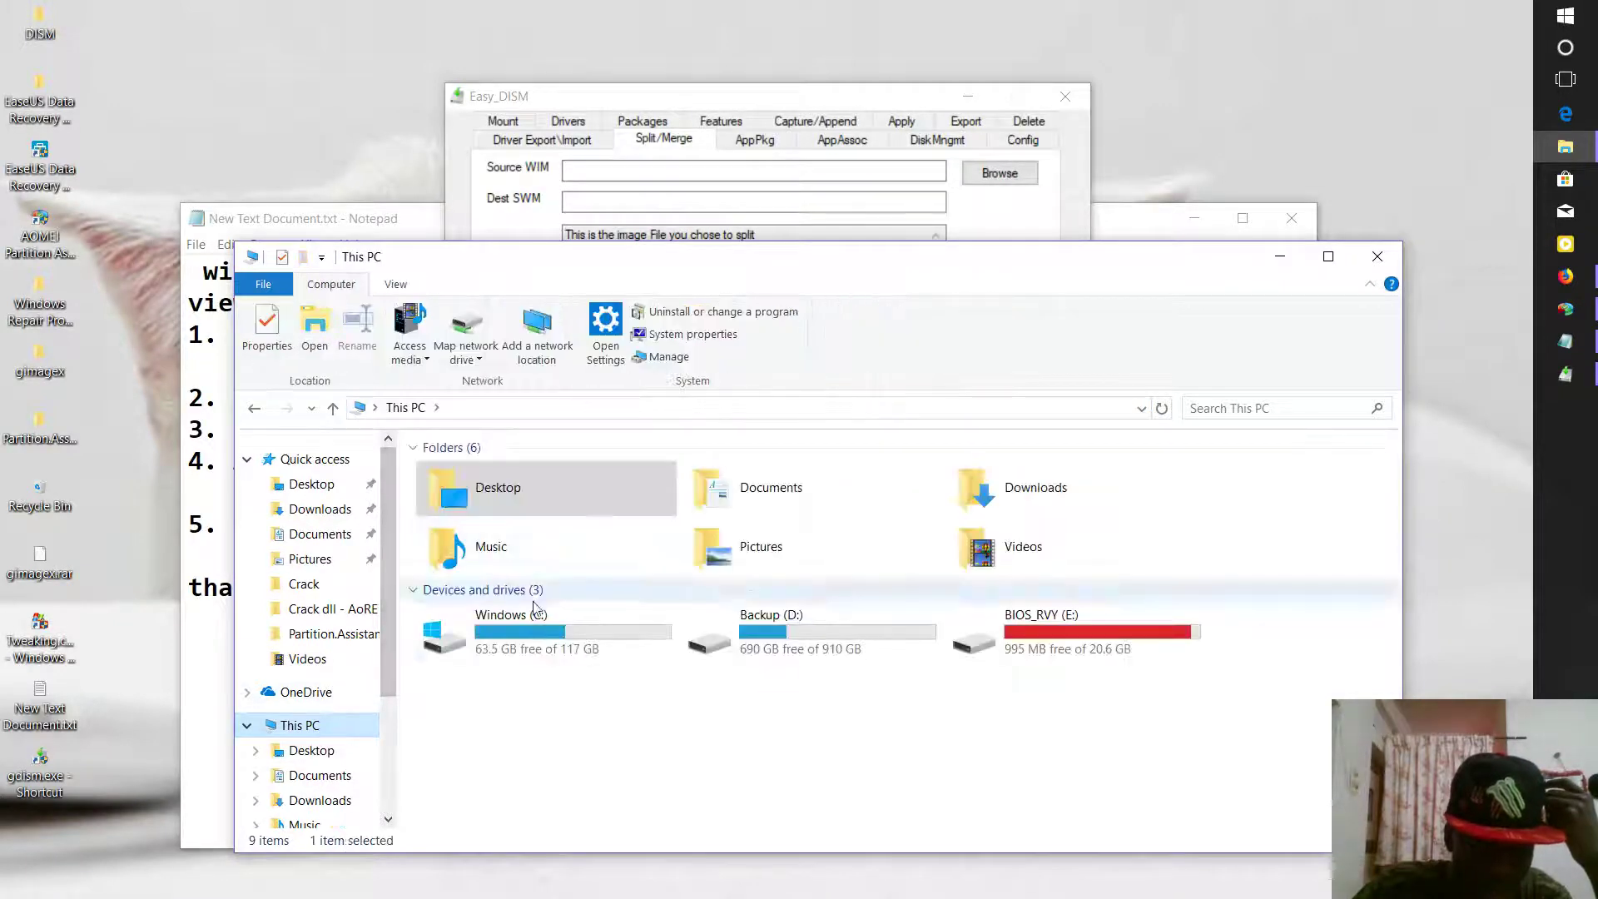
{"action": "double_click", "coordinate": [772, 638]}
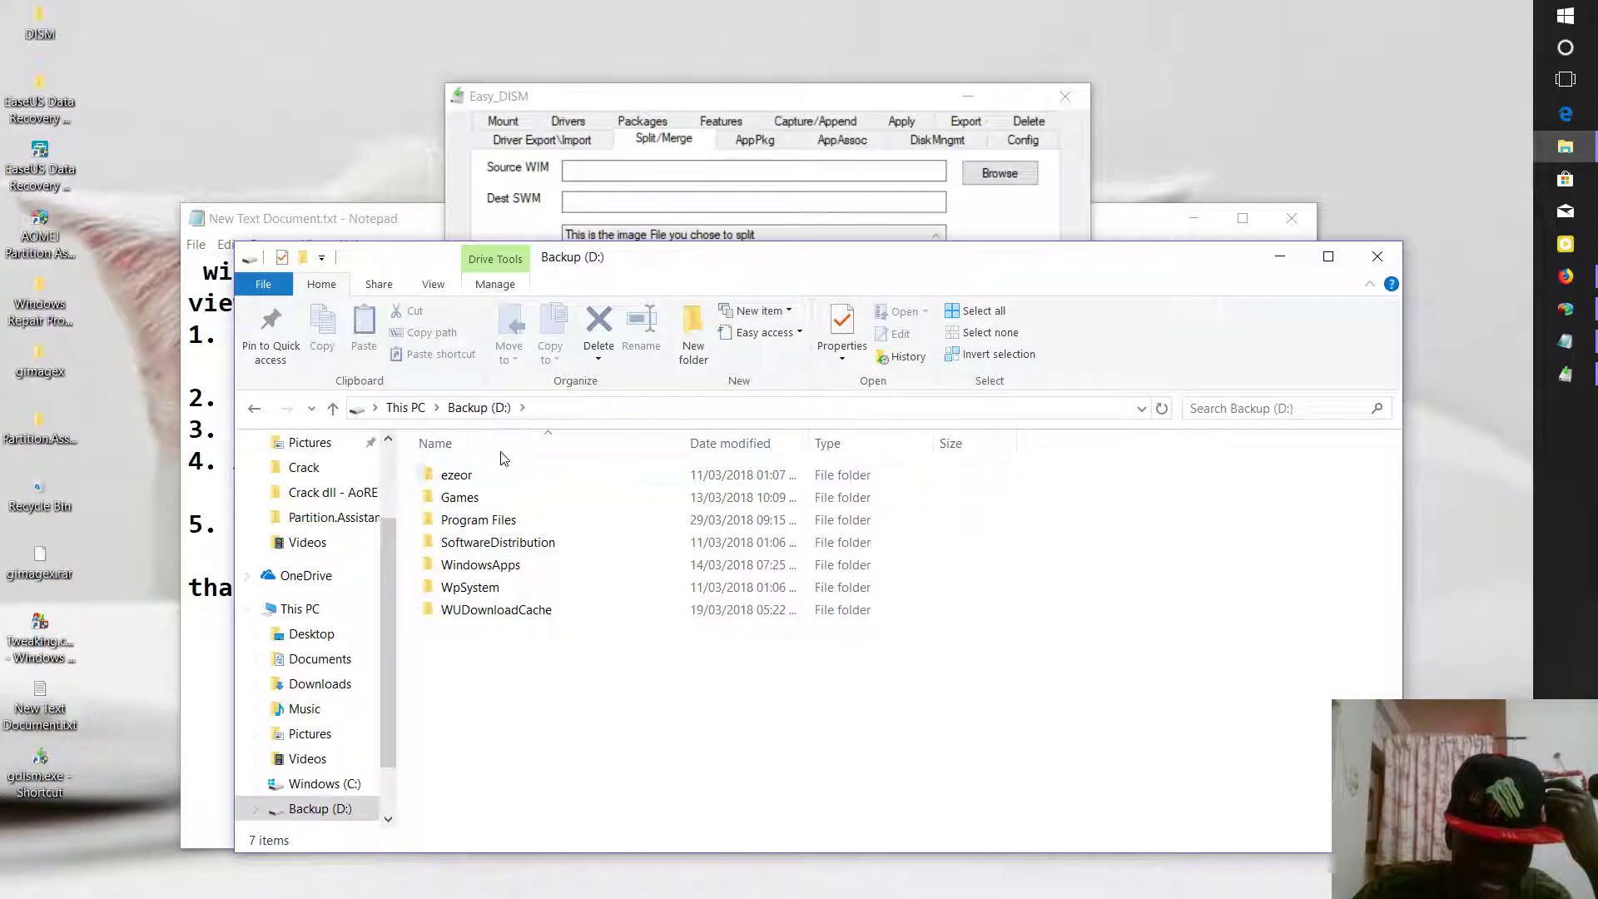
{"action": "left_click", "coordinate": [556, 407]}
{"action": "right_click", "coordinate": [553, 410]}
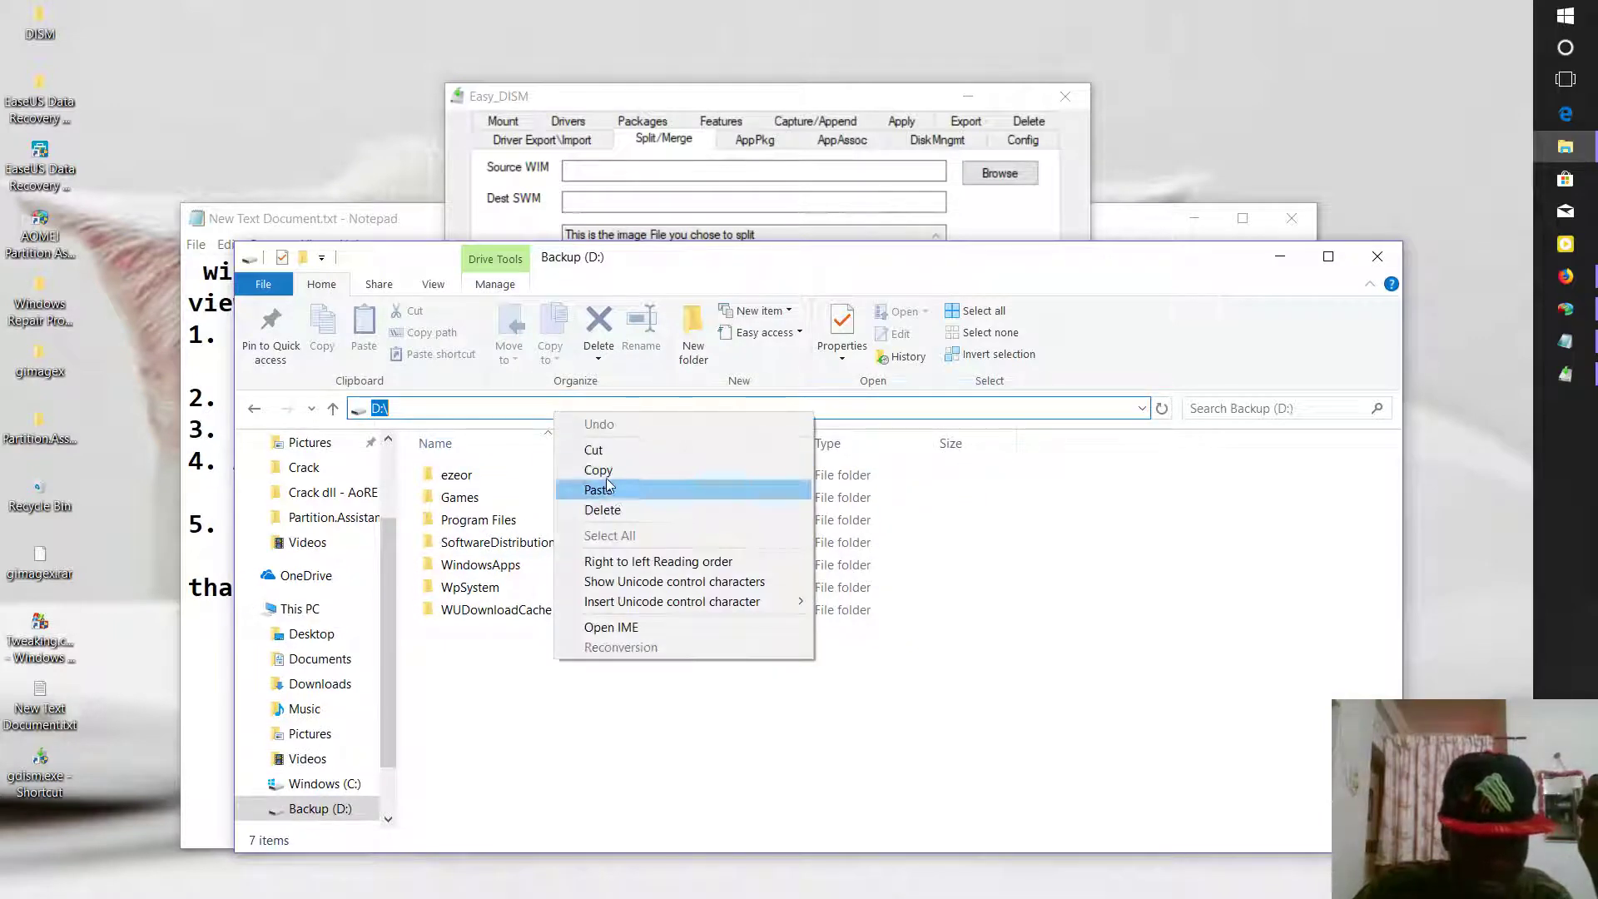
{"action": "left_click", "coordinate": [597, 470]}
{"action": "left_click", "coordinate": [1010, 238]}
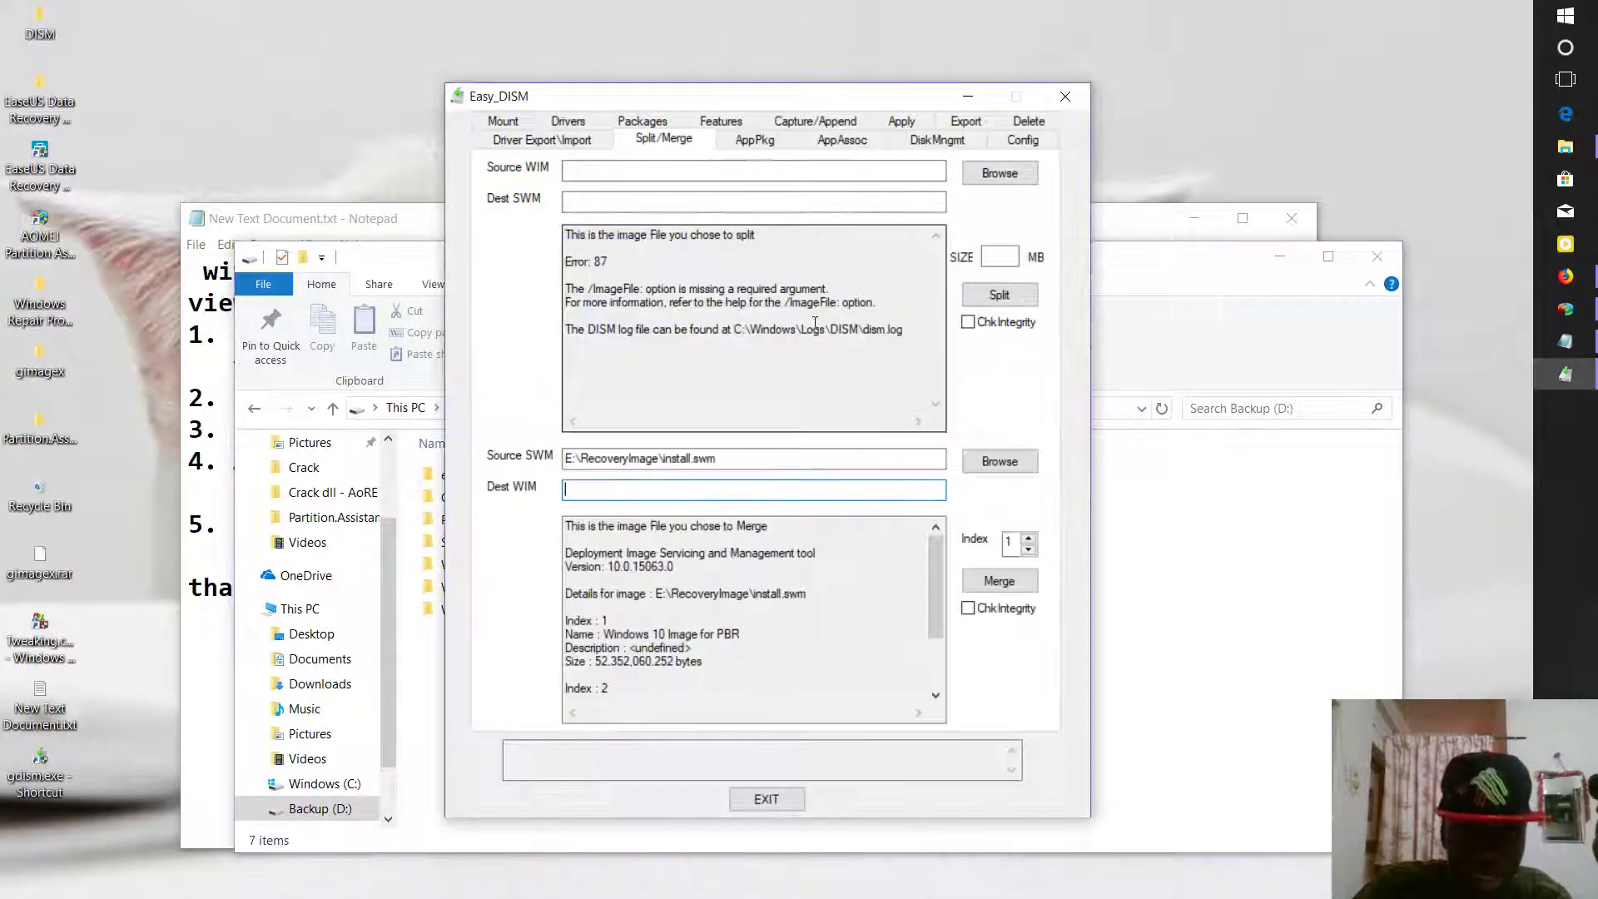
{"action": "right_click", "coordinate": [736, 490]}
{"action": "left_click", "coordinate": [786, 576]}
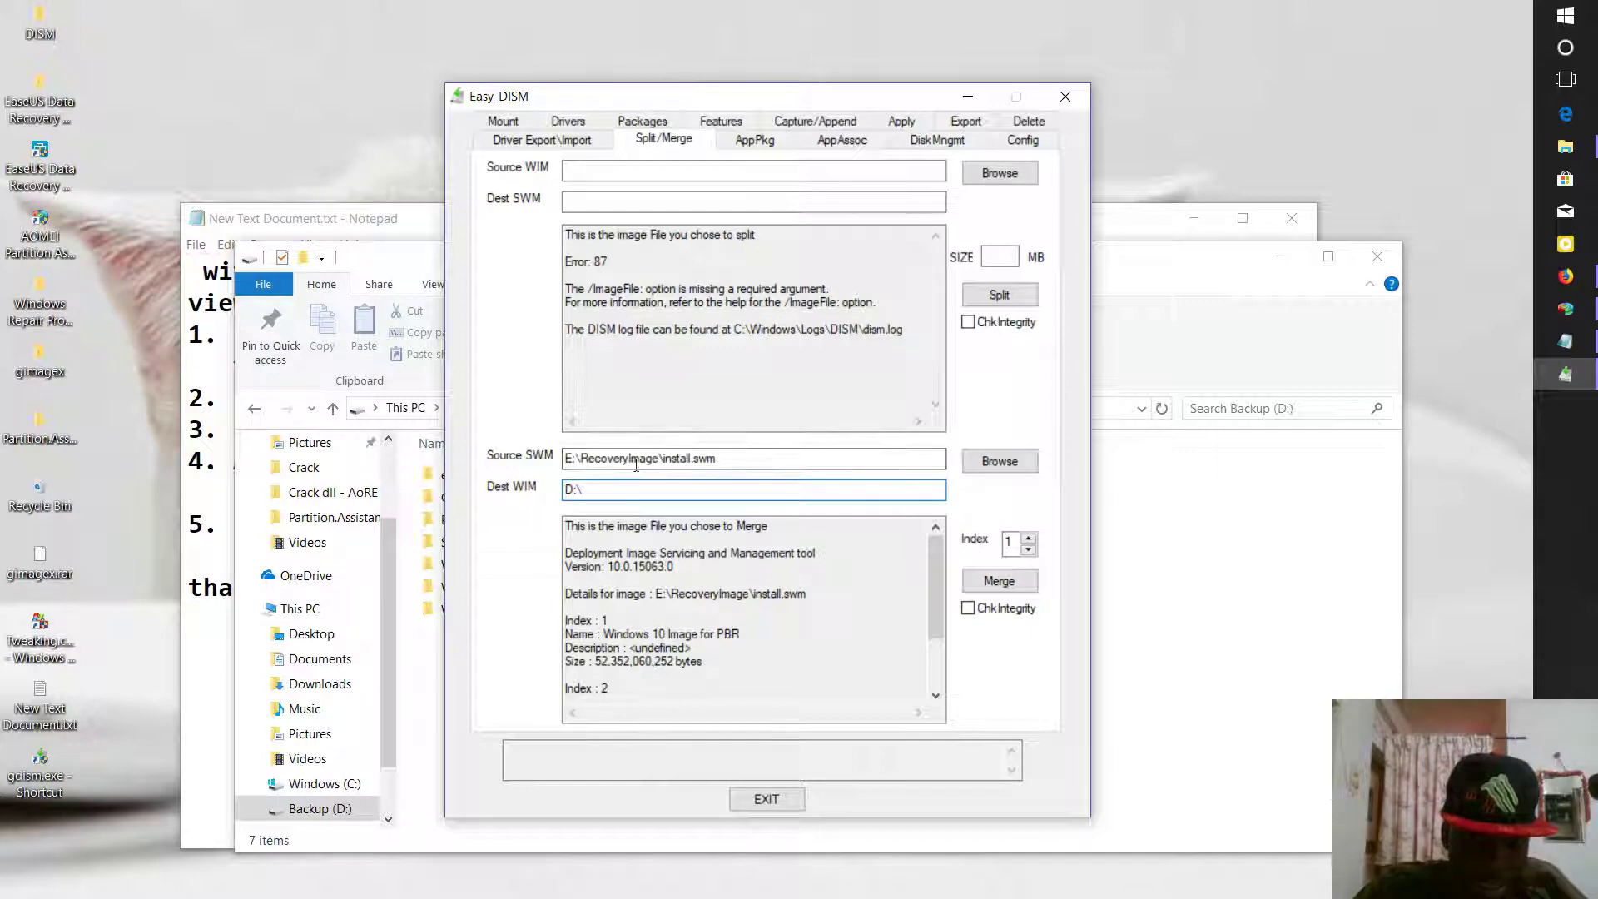
{"action": "scroll", "coordinate": [398, 726], "scroll_direction": "down", "scroll_amount": 1}
Step: Open RecoveryImage on BIOS_RVY (E:) to review the six install .swm parts, then return to Easy_DISM
{"action": "left_click", "coordinate": [321, 758]}
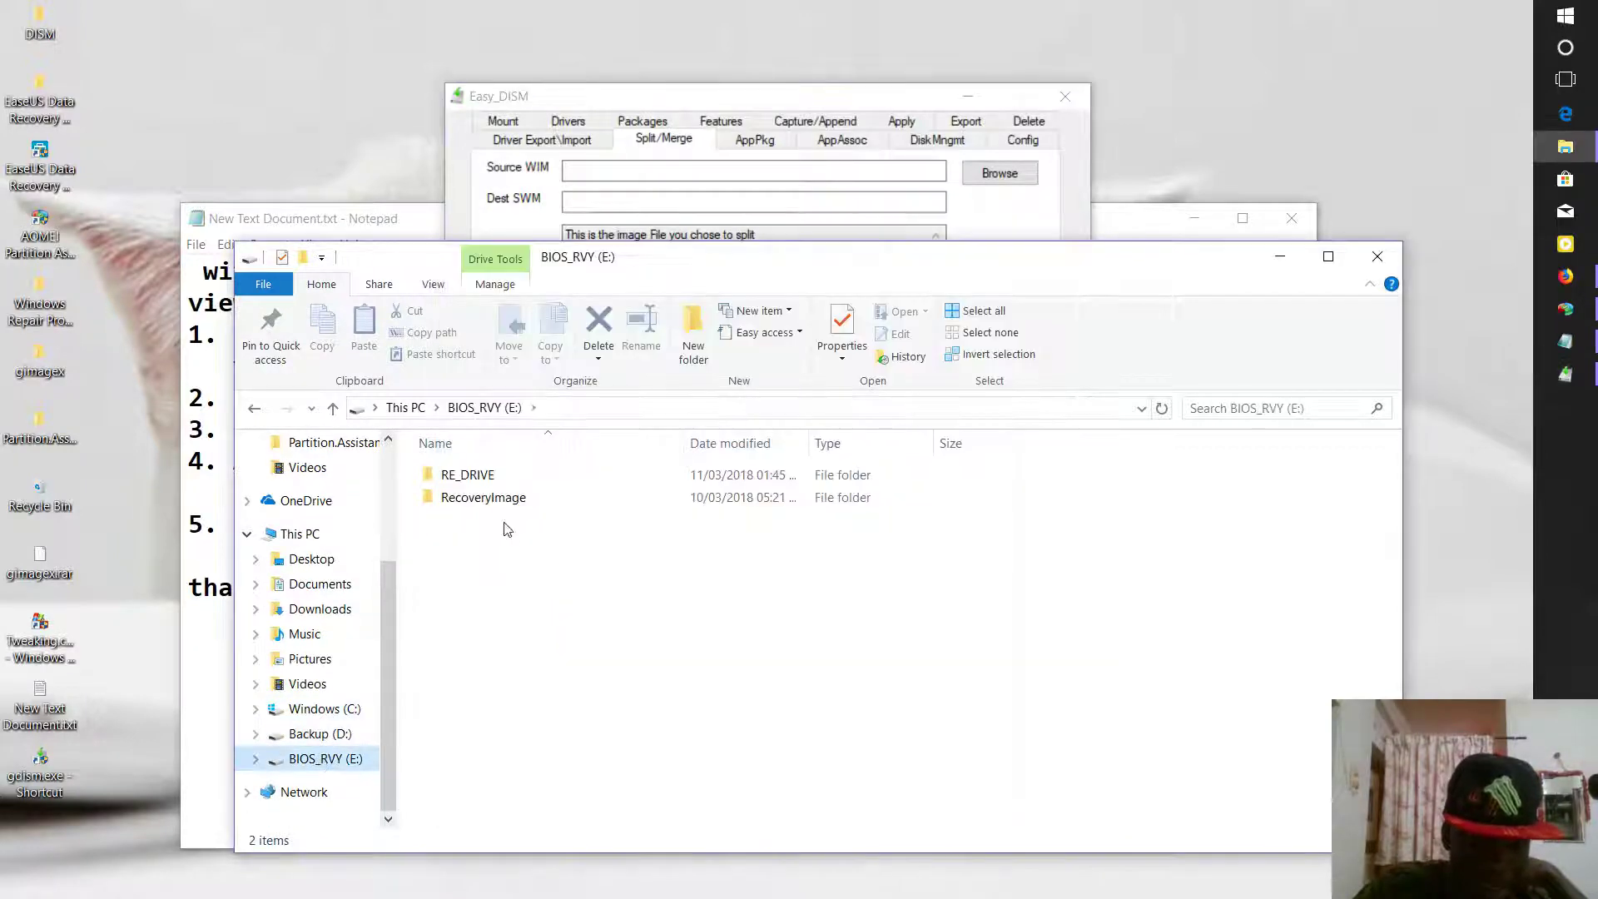
{"action": "double_click", "coordinate": [491, 497]}
{"action": "left_click", "coordinate": [491, 497]}
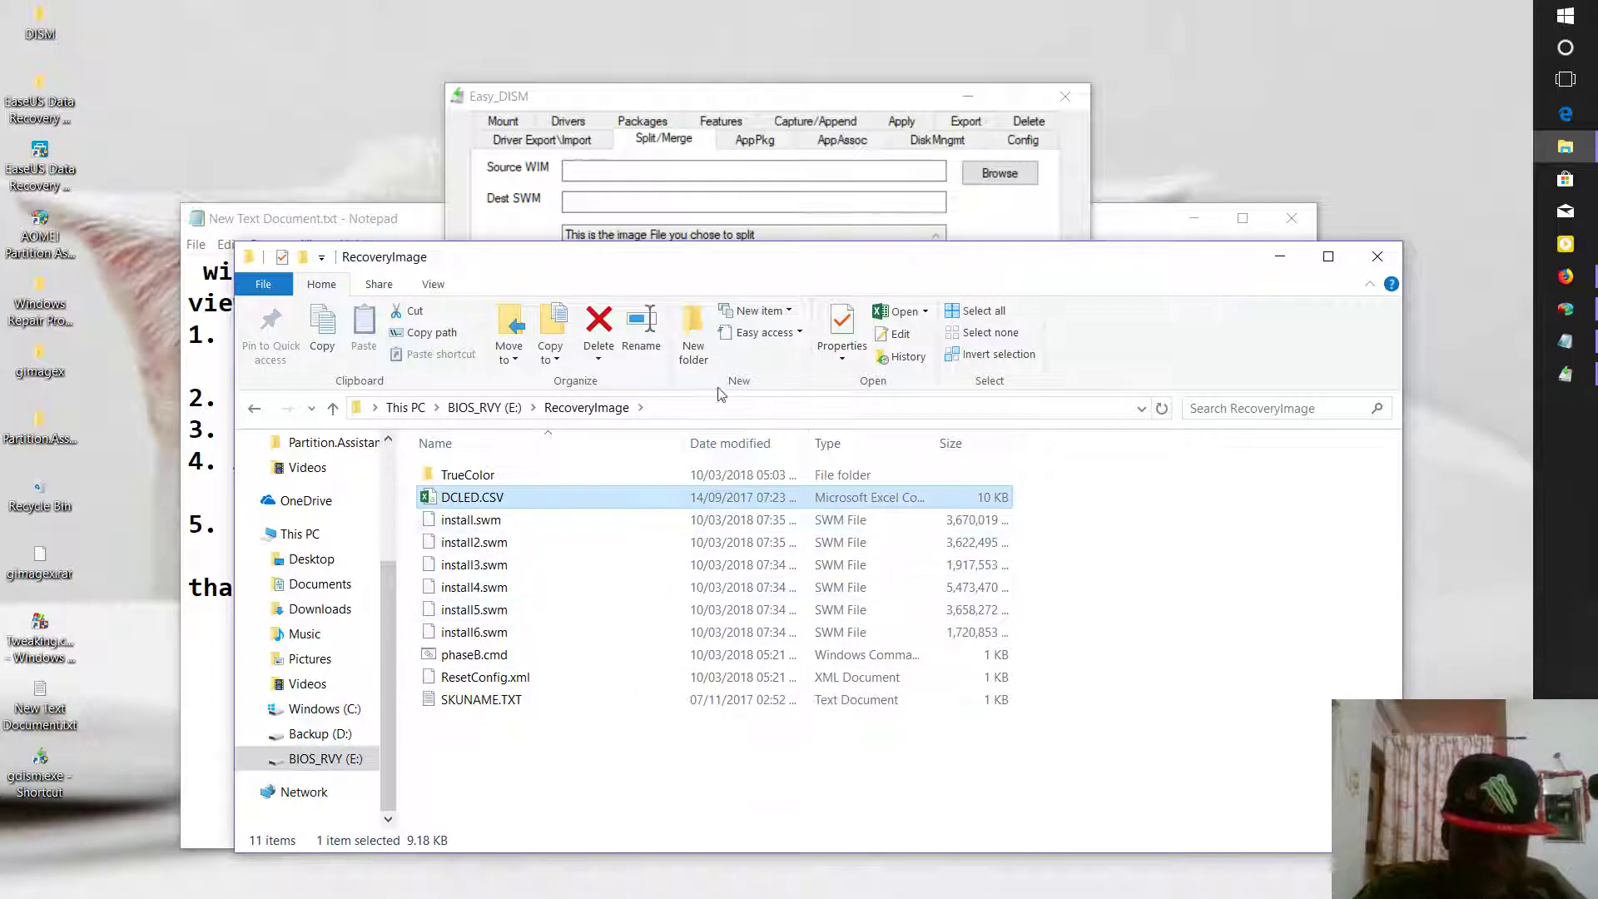
{"action": "left_click", "coordinate": [1075, 226]}
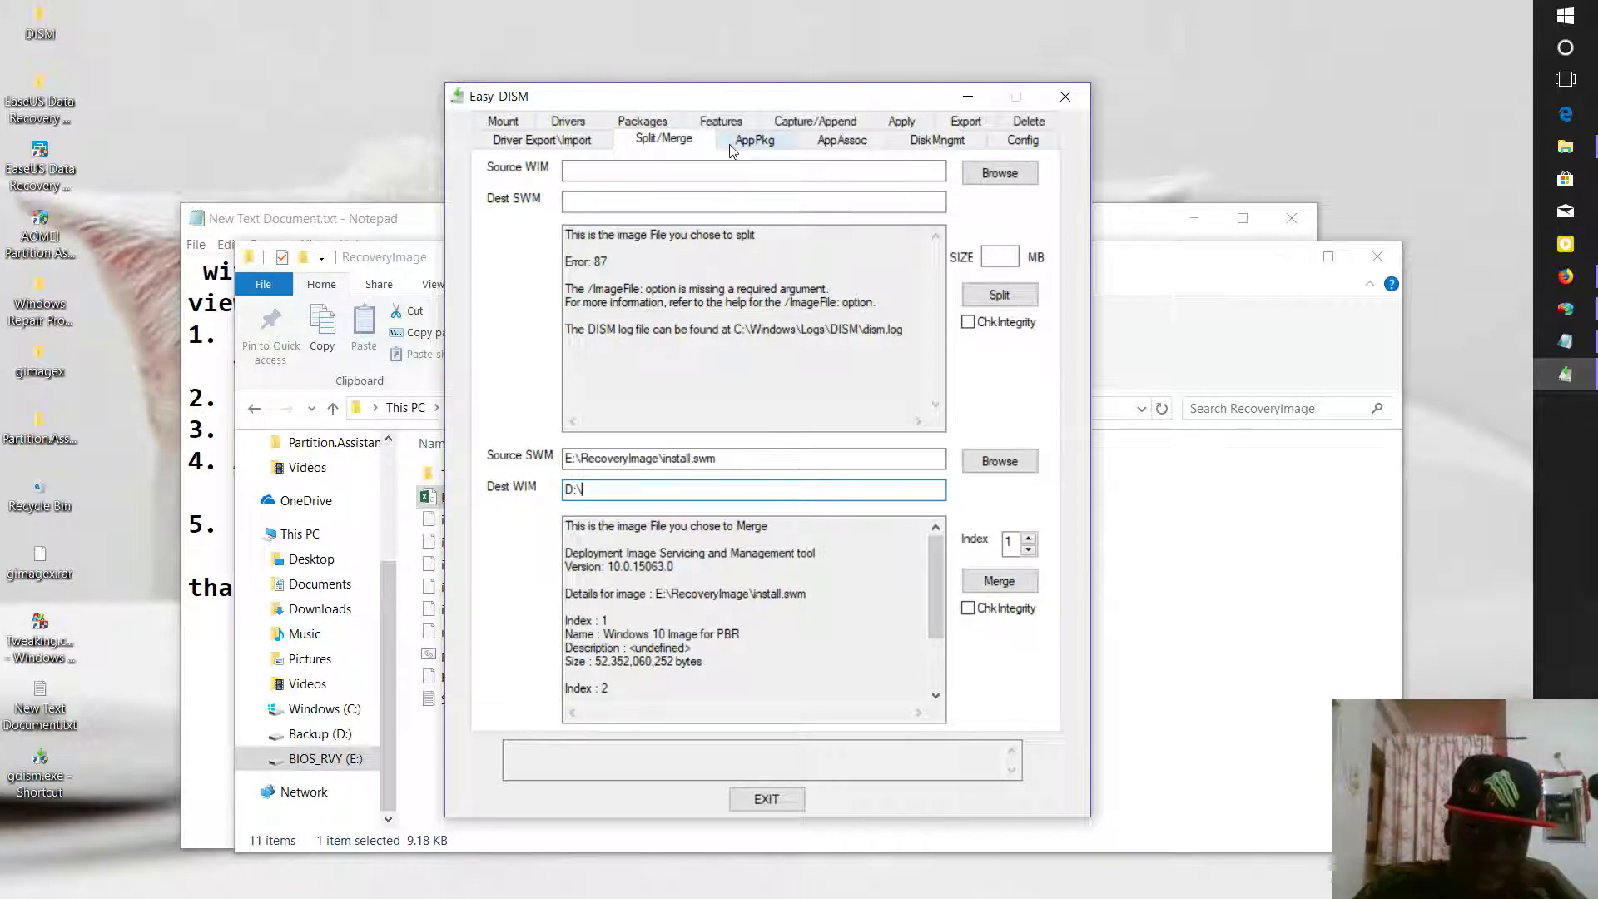
Step: On the Apply page, browse Backup (D:) for a source image and confirm without a file, producing Error 87
{"action": "left_click", "coordinate": [887, 125]}
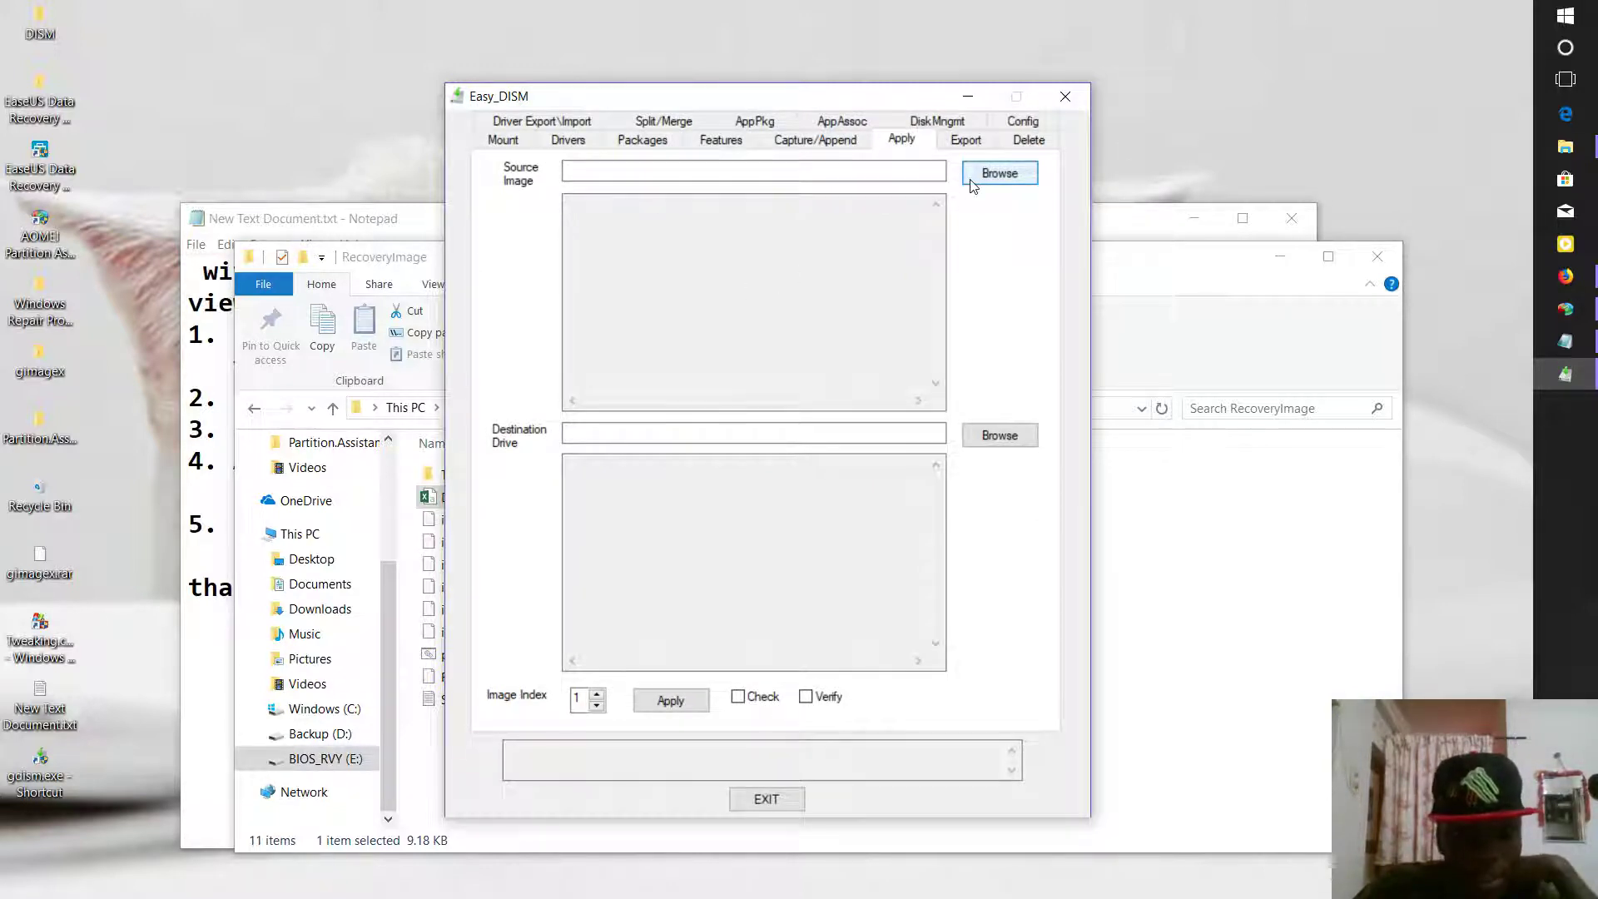
{"action": "left_click", "coordinate": [976, 183]}
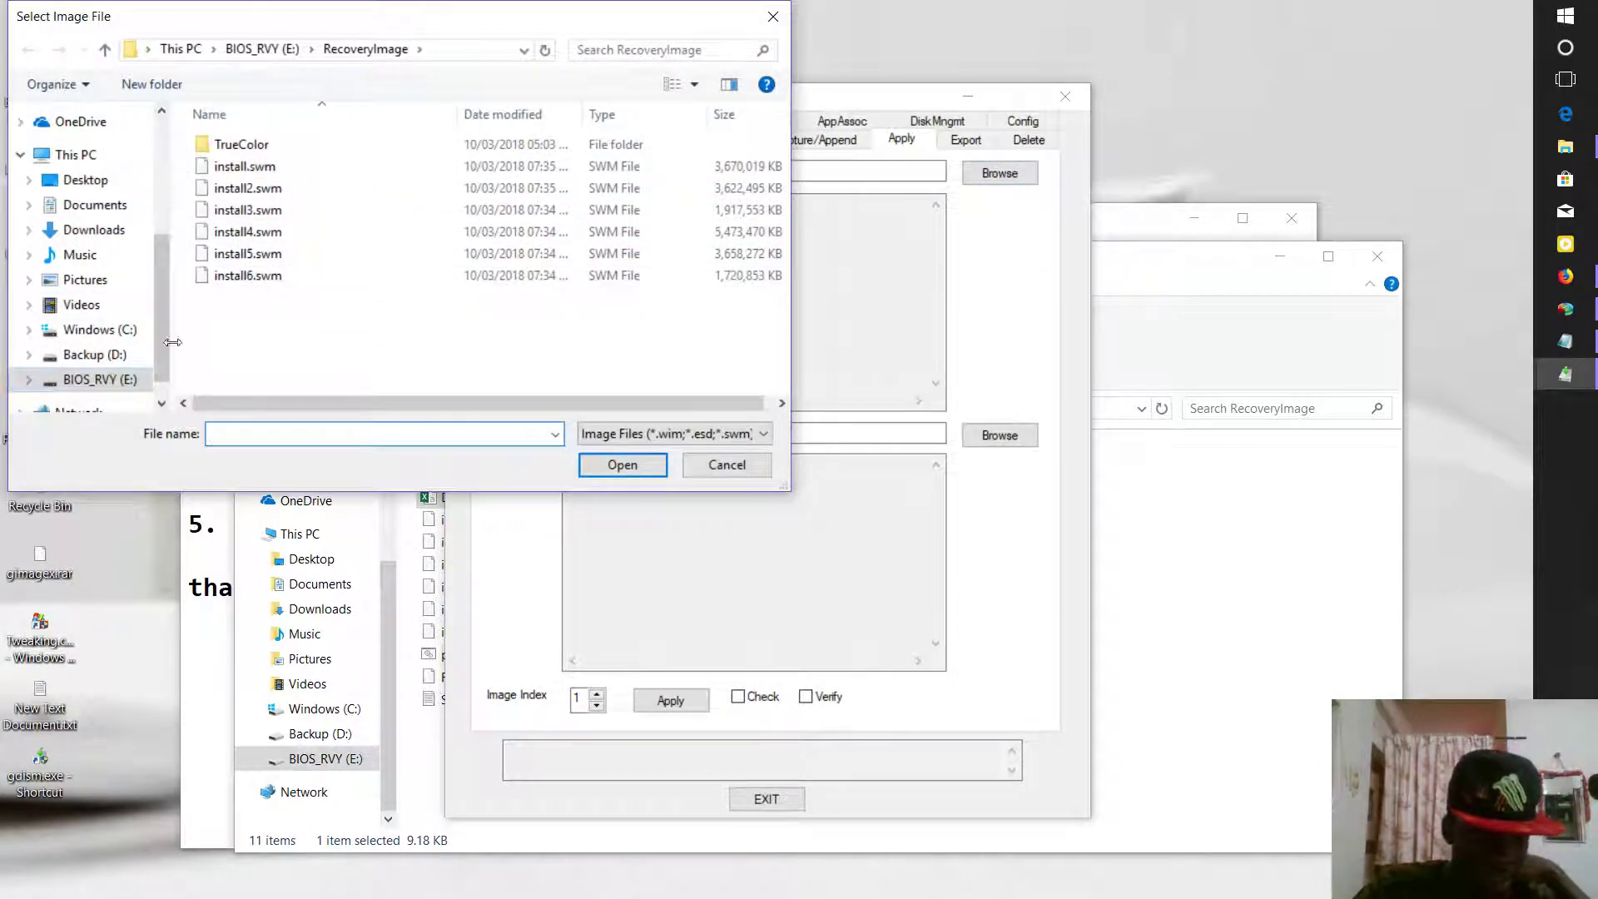
{"action": "left_click", "coordinate": [98, 354]}
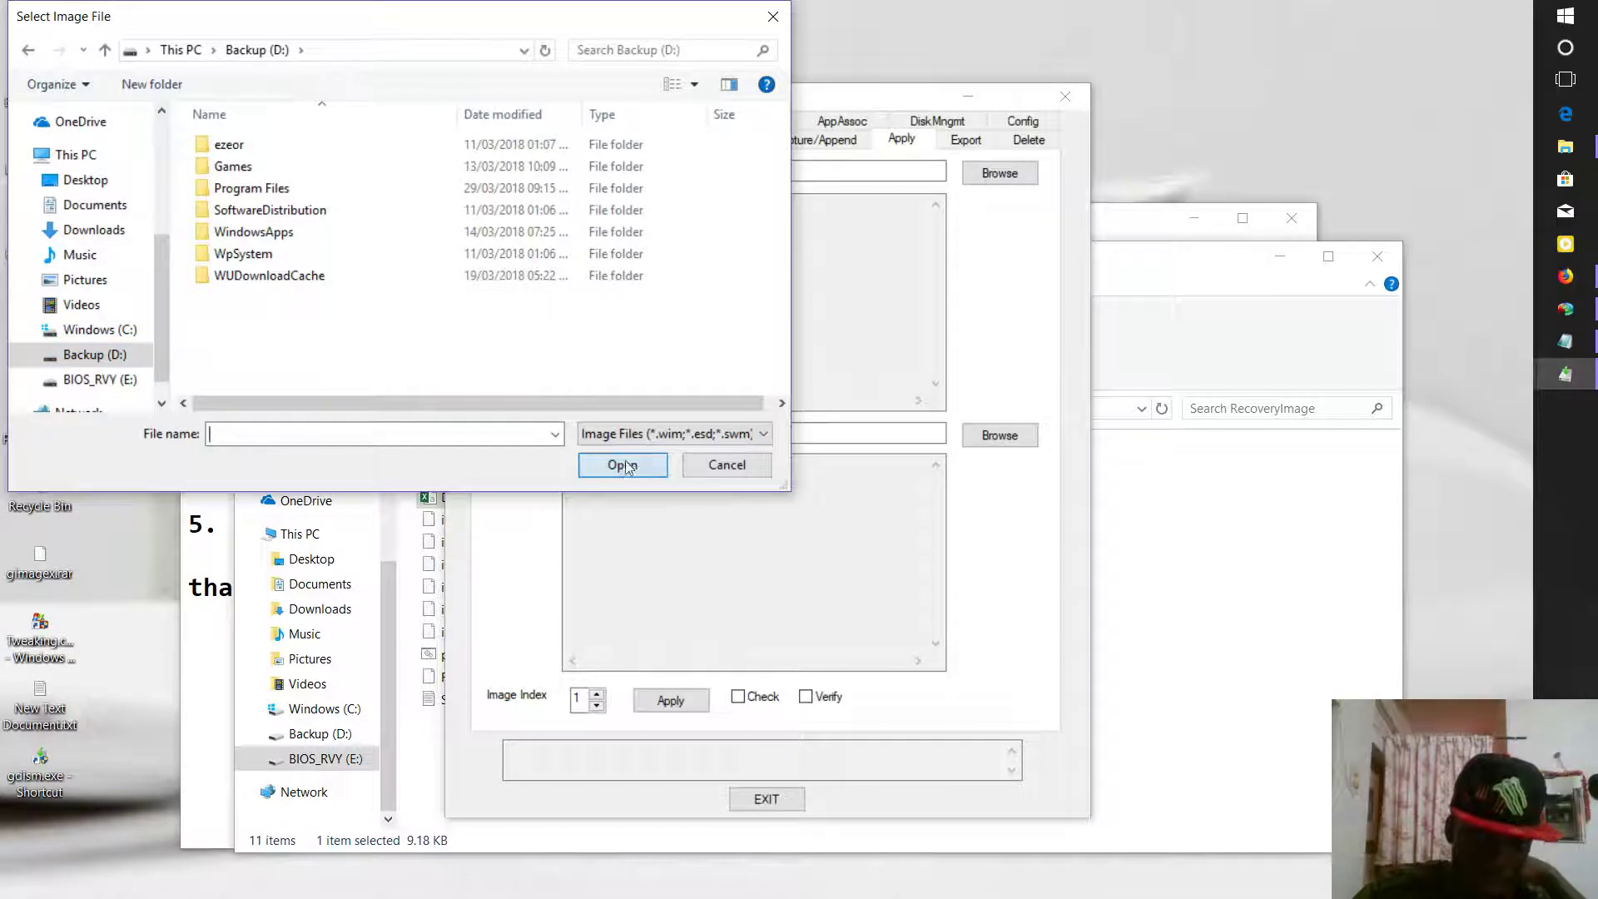
{"action": "left_click", "coordinate": [727, 465]}
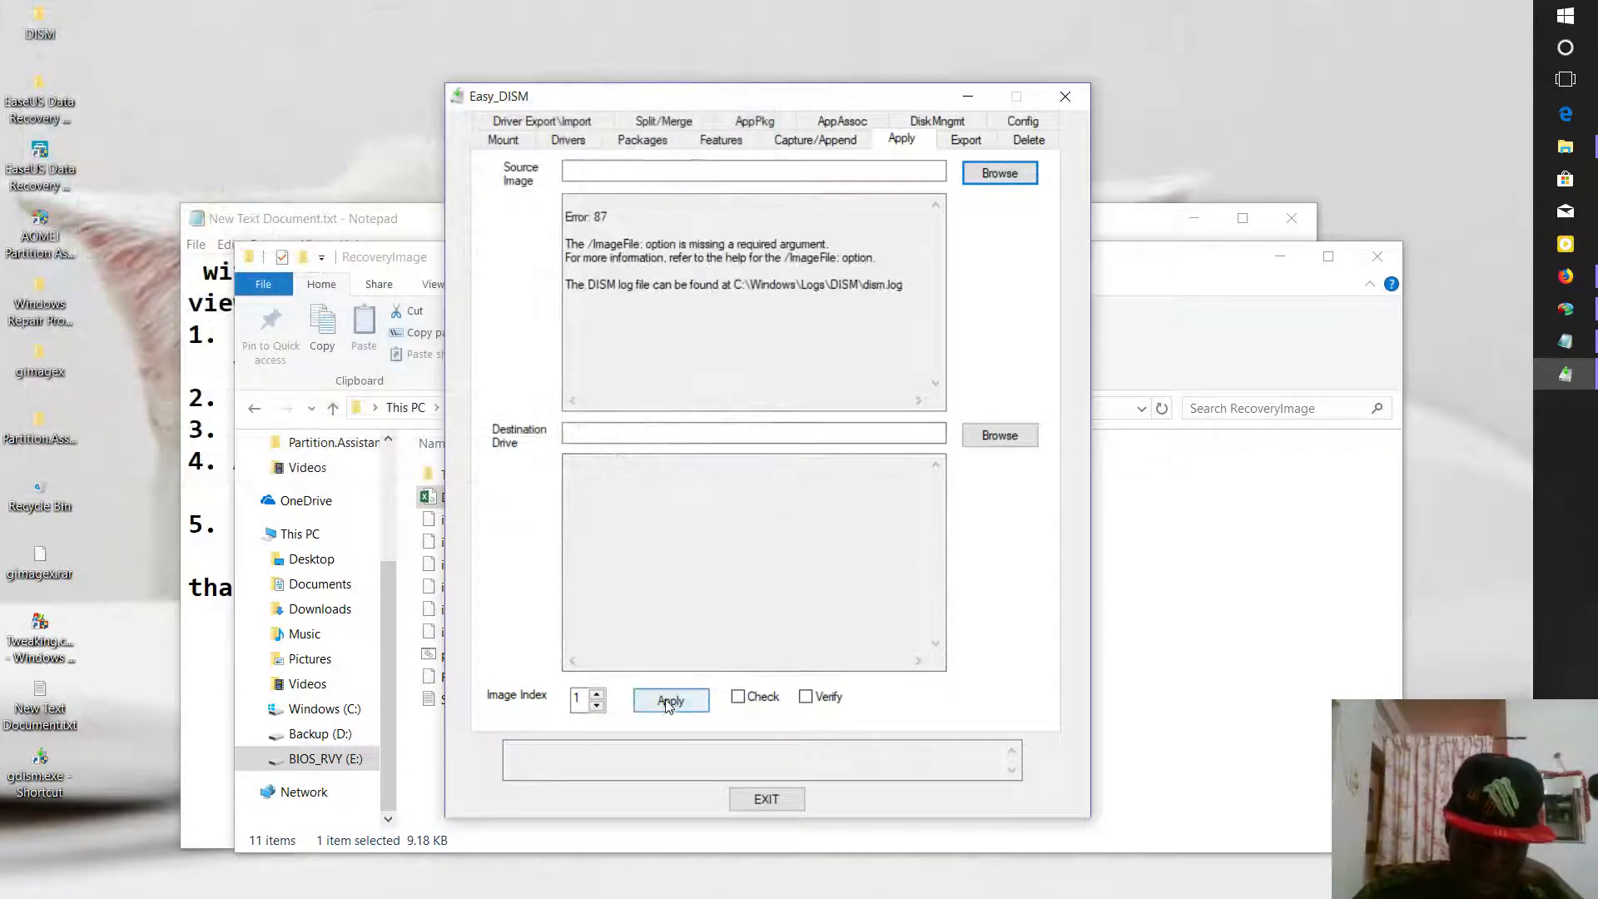
Step: Browse for a destination drive past the caution prompt, cancel it, then enable Verify and start Apply
{"action": "left_click", "coordinate": [980, 438]}
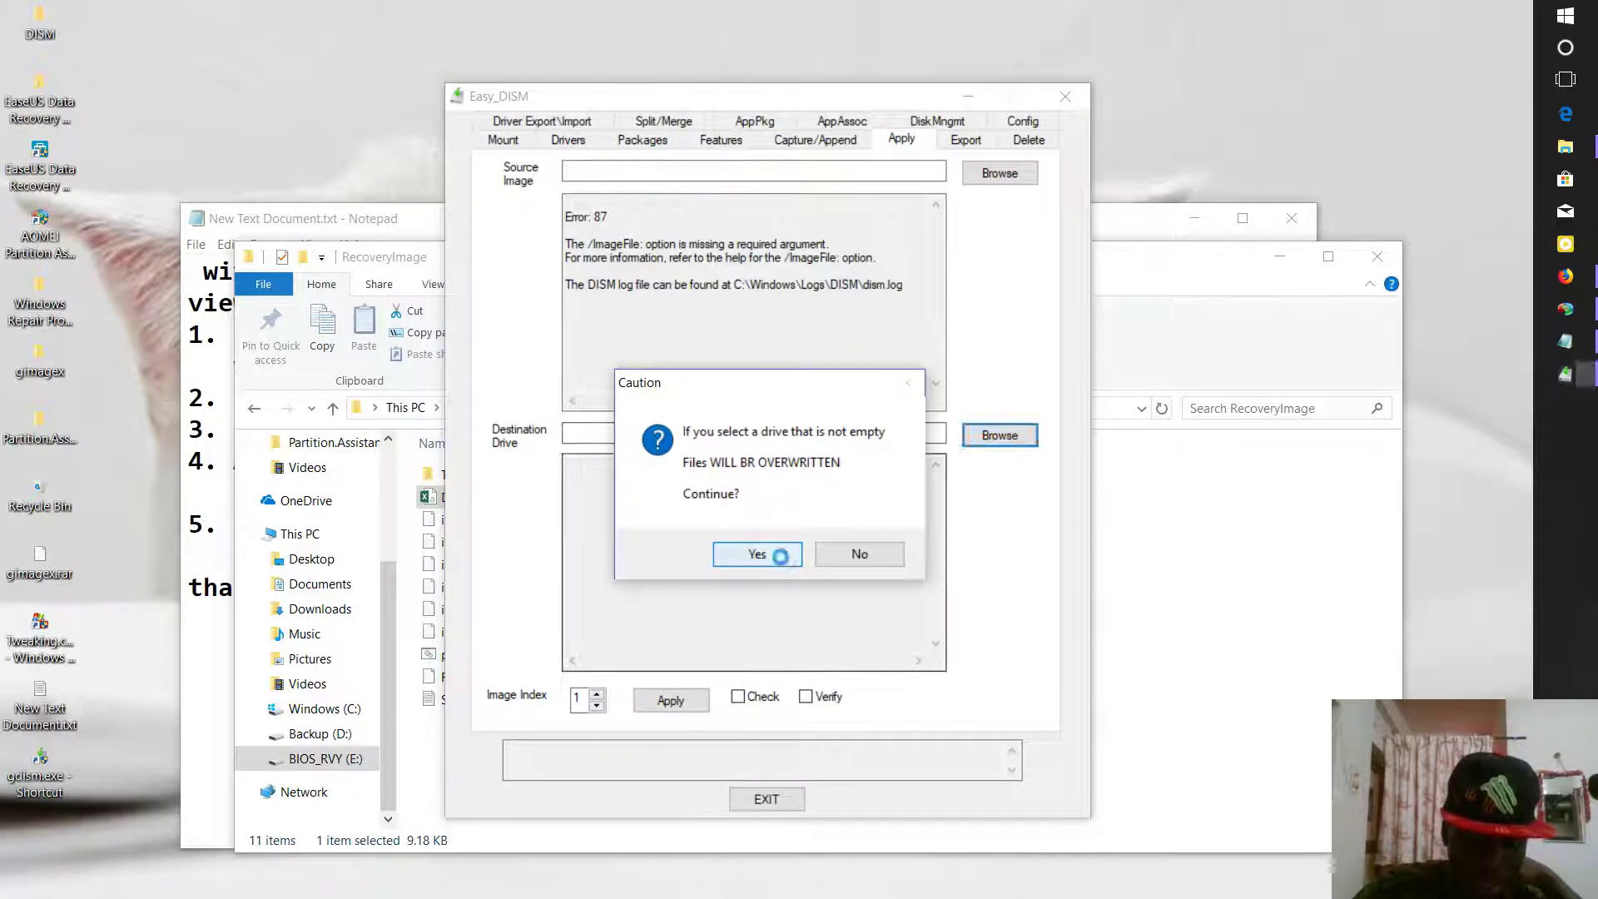
{"action": "left_click", "coordinate": [782, 553]}
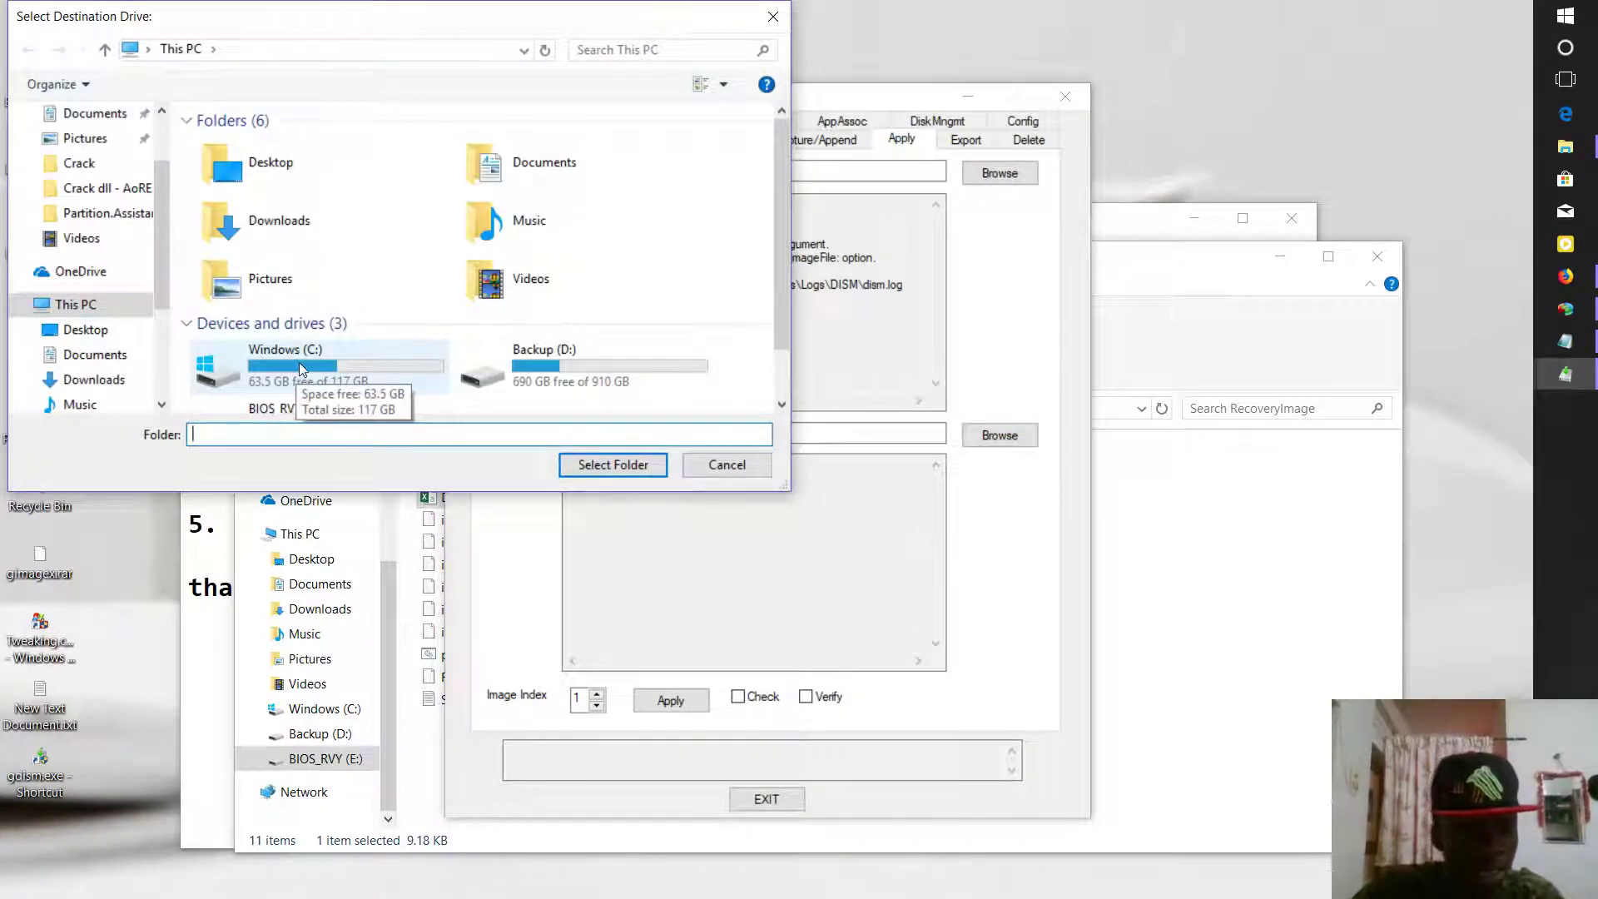
{"action": "left_click", "coordinate": [298, 362]}
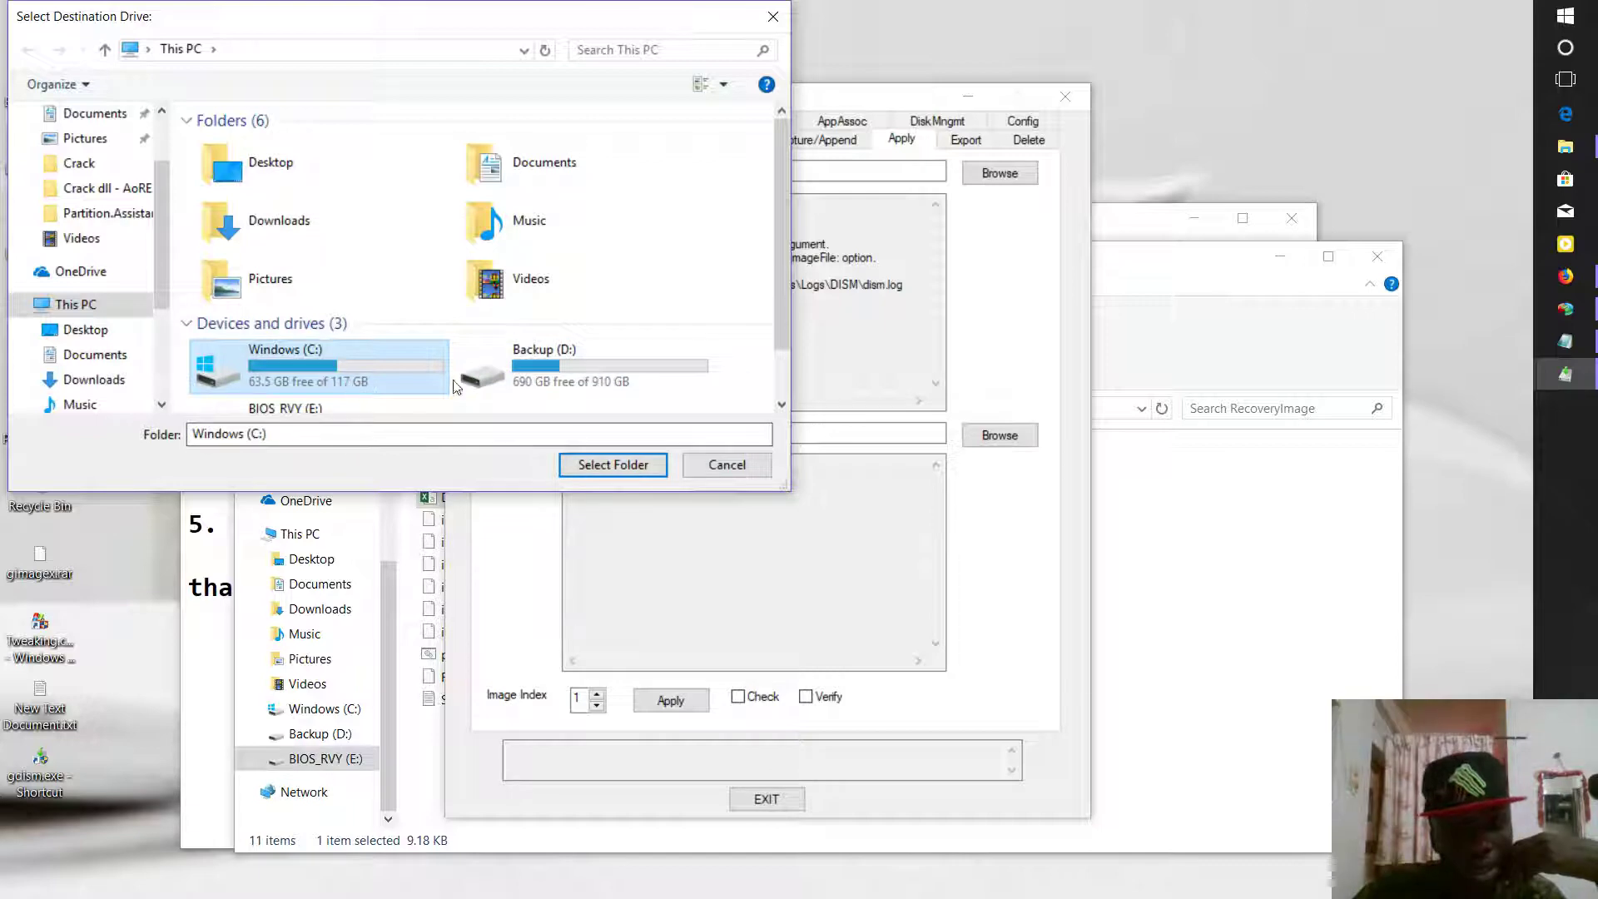
{"action": "left_click", "coordinate": [717, 478]}
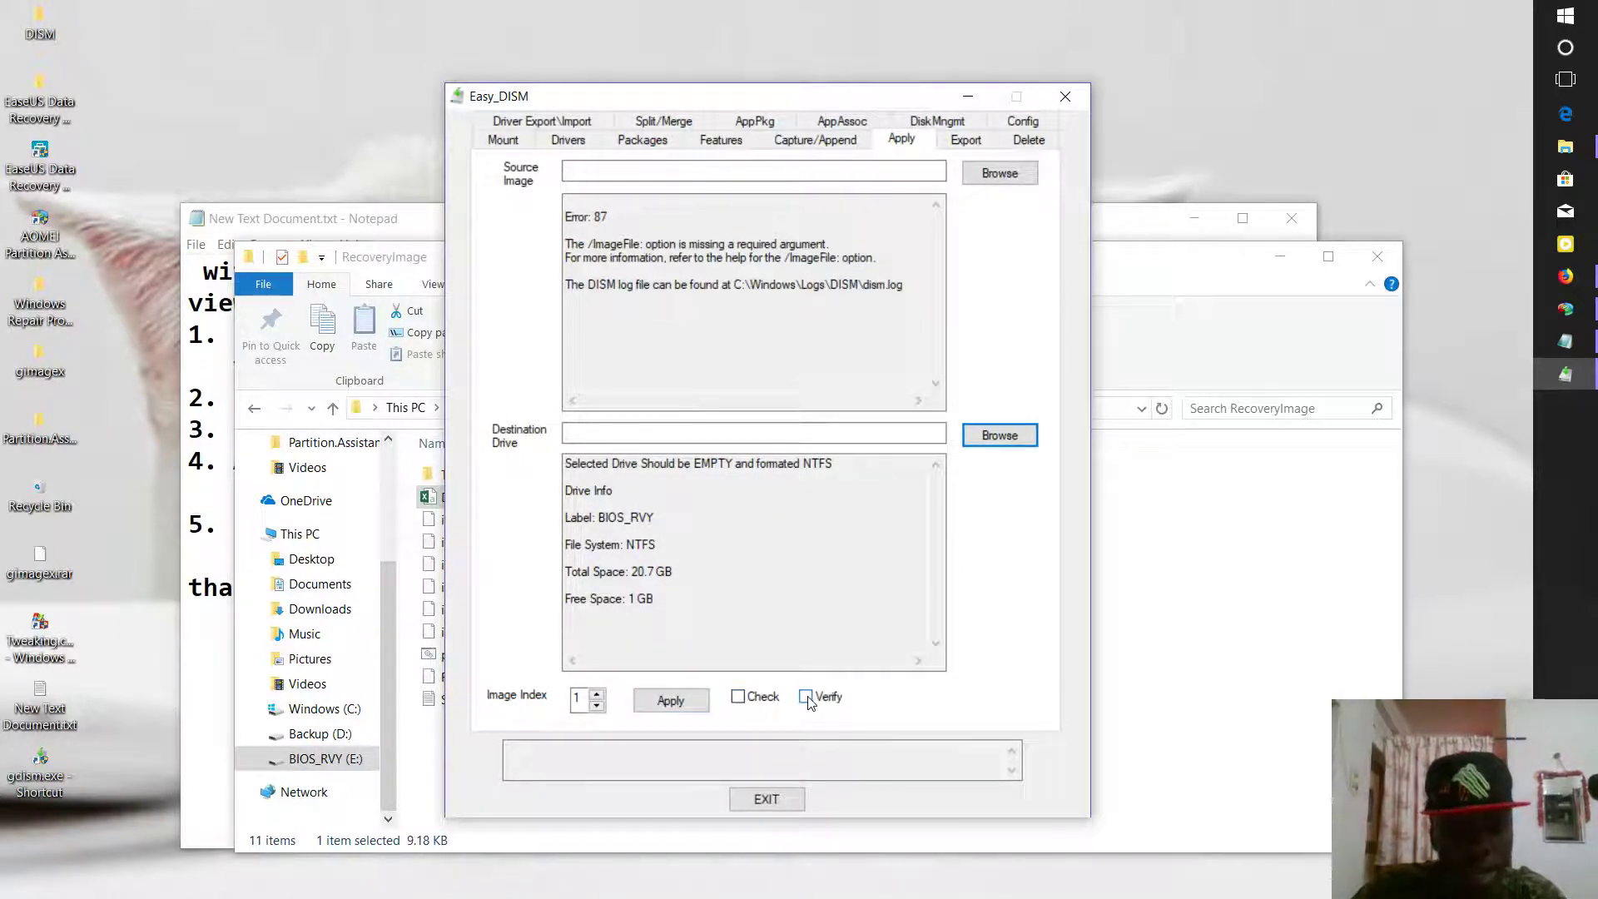
{"action": "left_click", "coordinate": [806, 697]}
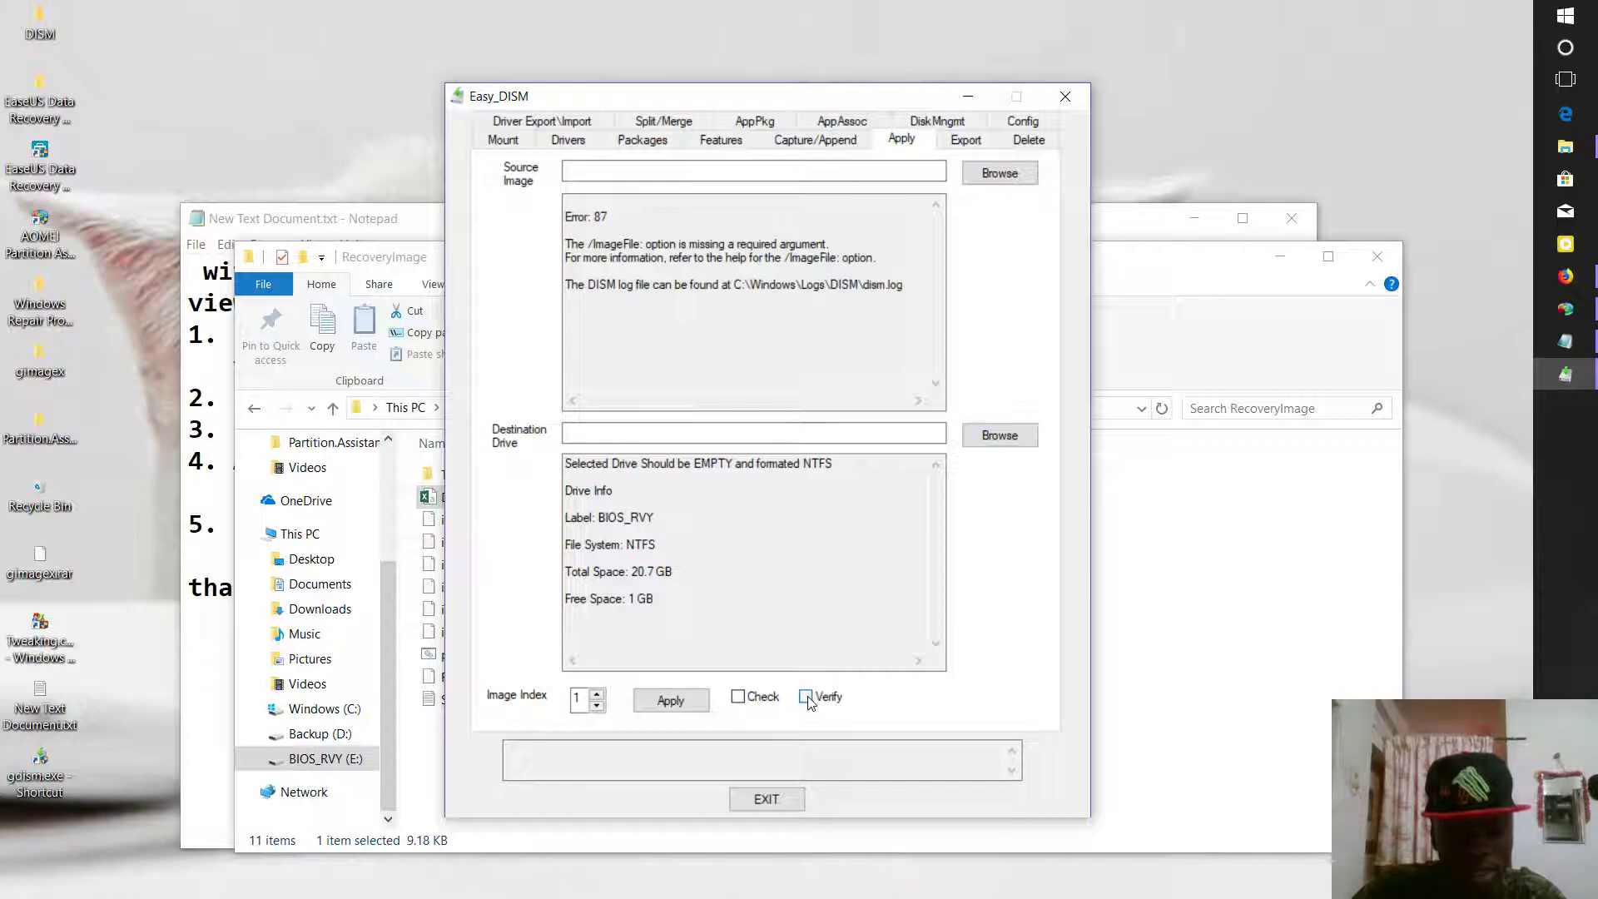
{"action": "left_click", "coordinate": [685, 703]}
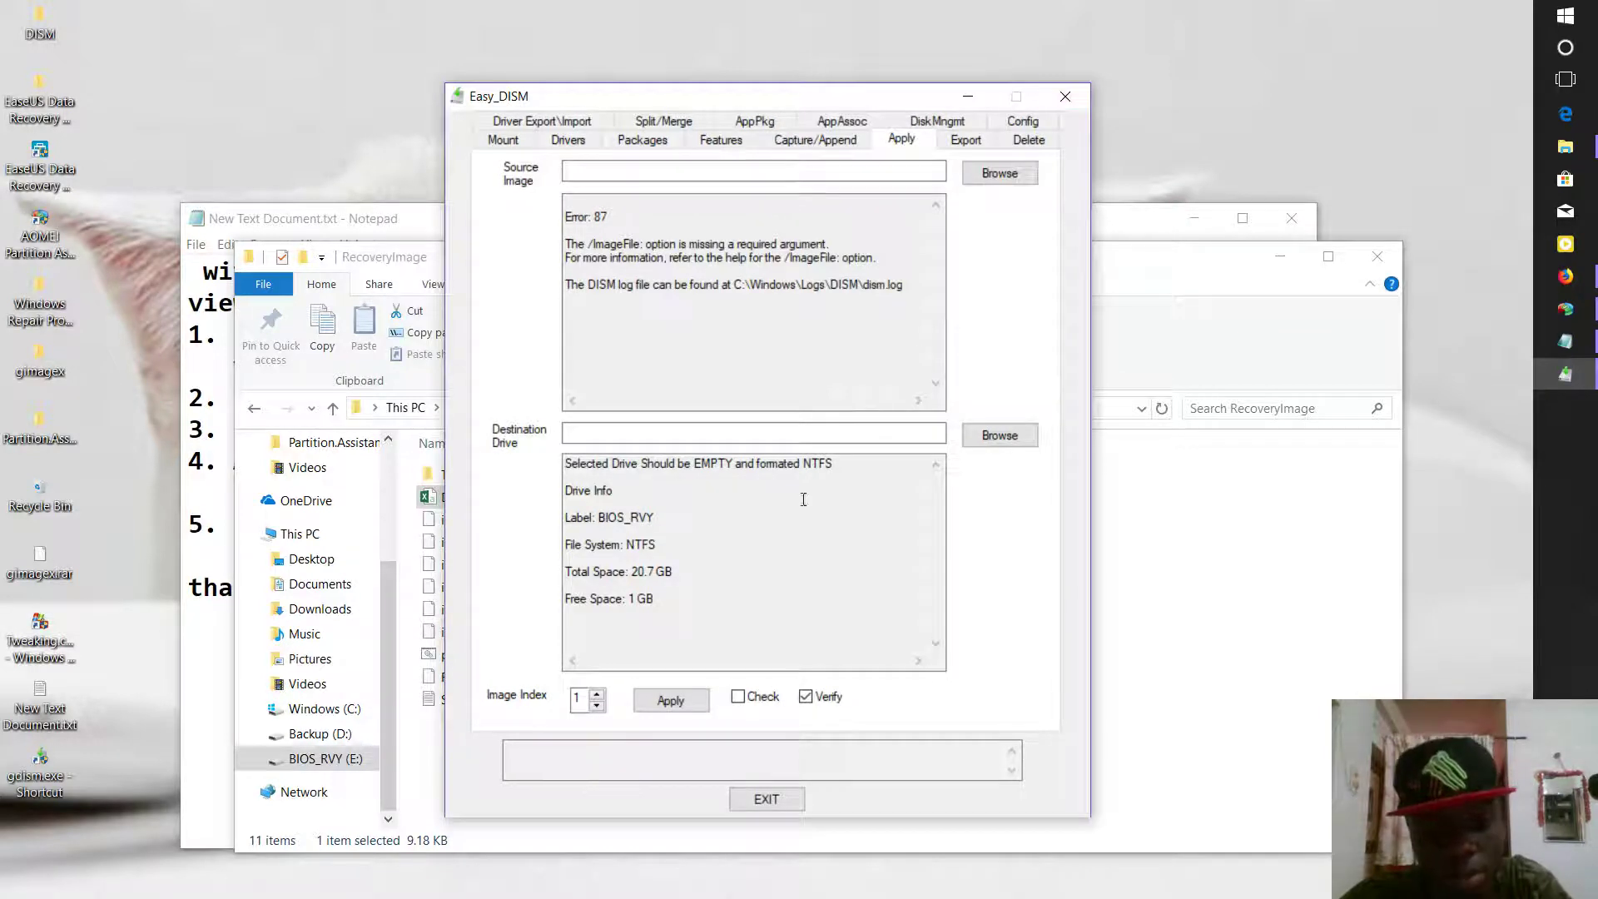
Step: Close Easy_DISM and the RecoveryImage Explorer window, leaving Notepad's tips list in front
{"action": "left_click", "coordinate": [1065, 95]}
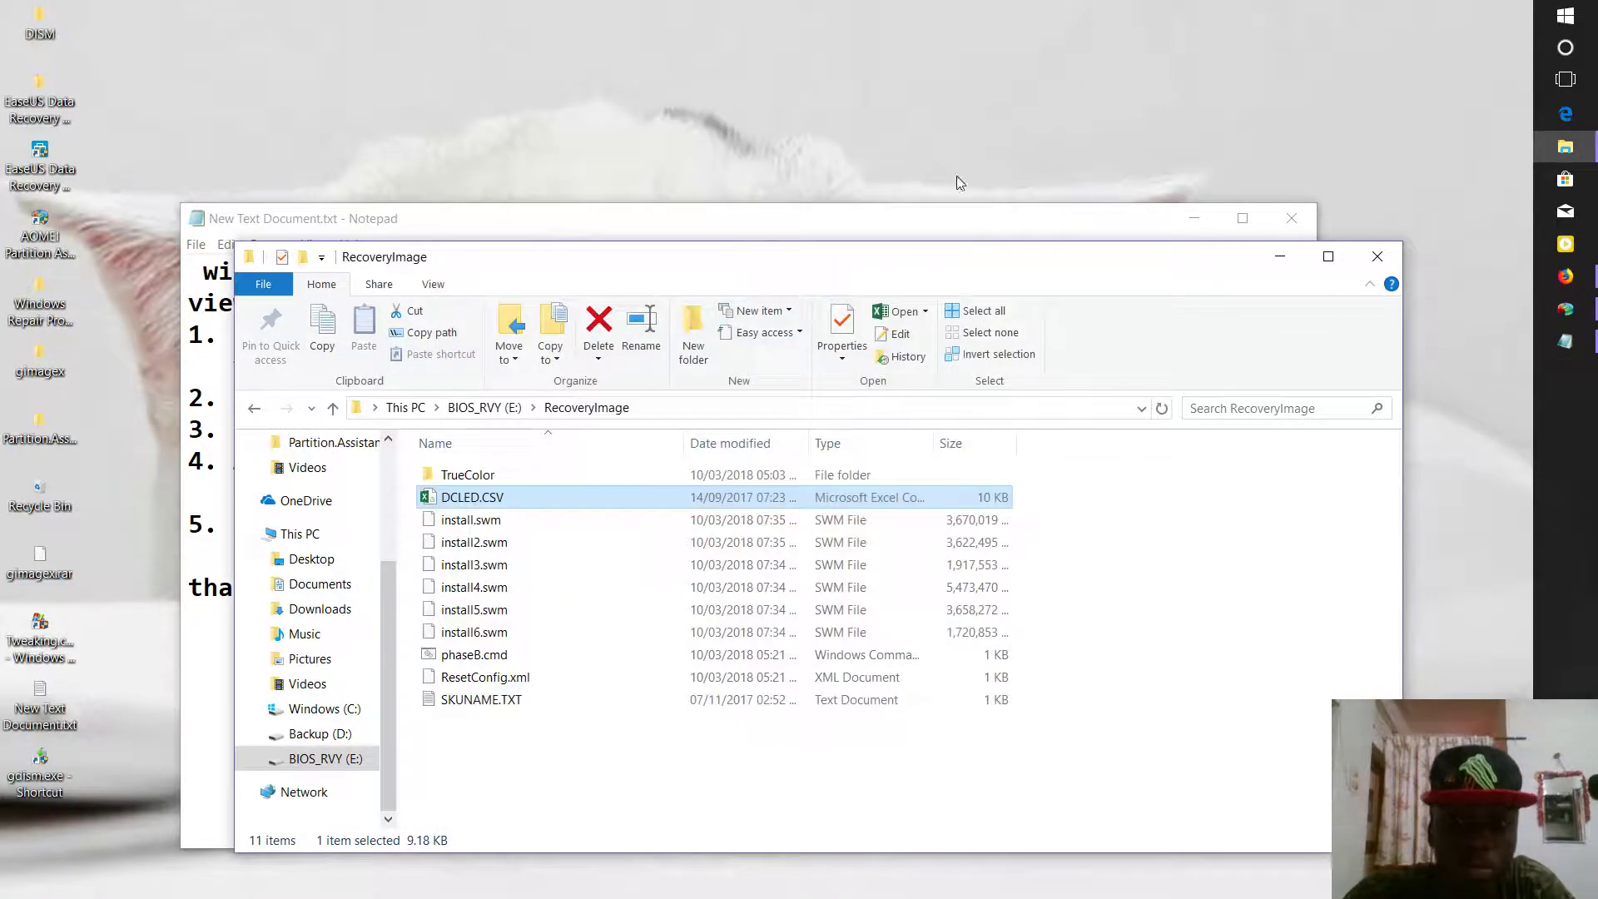
{"action": "left_click", "coordinate": [1377, 257]}
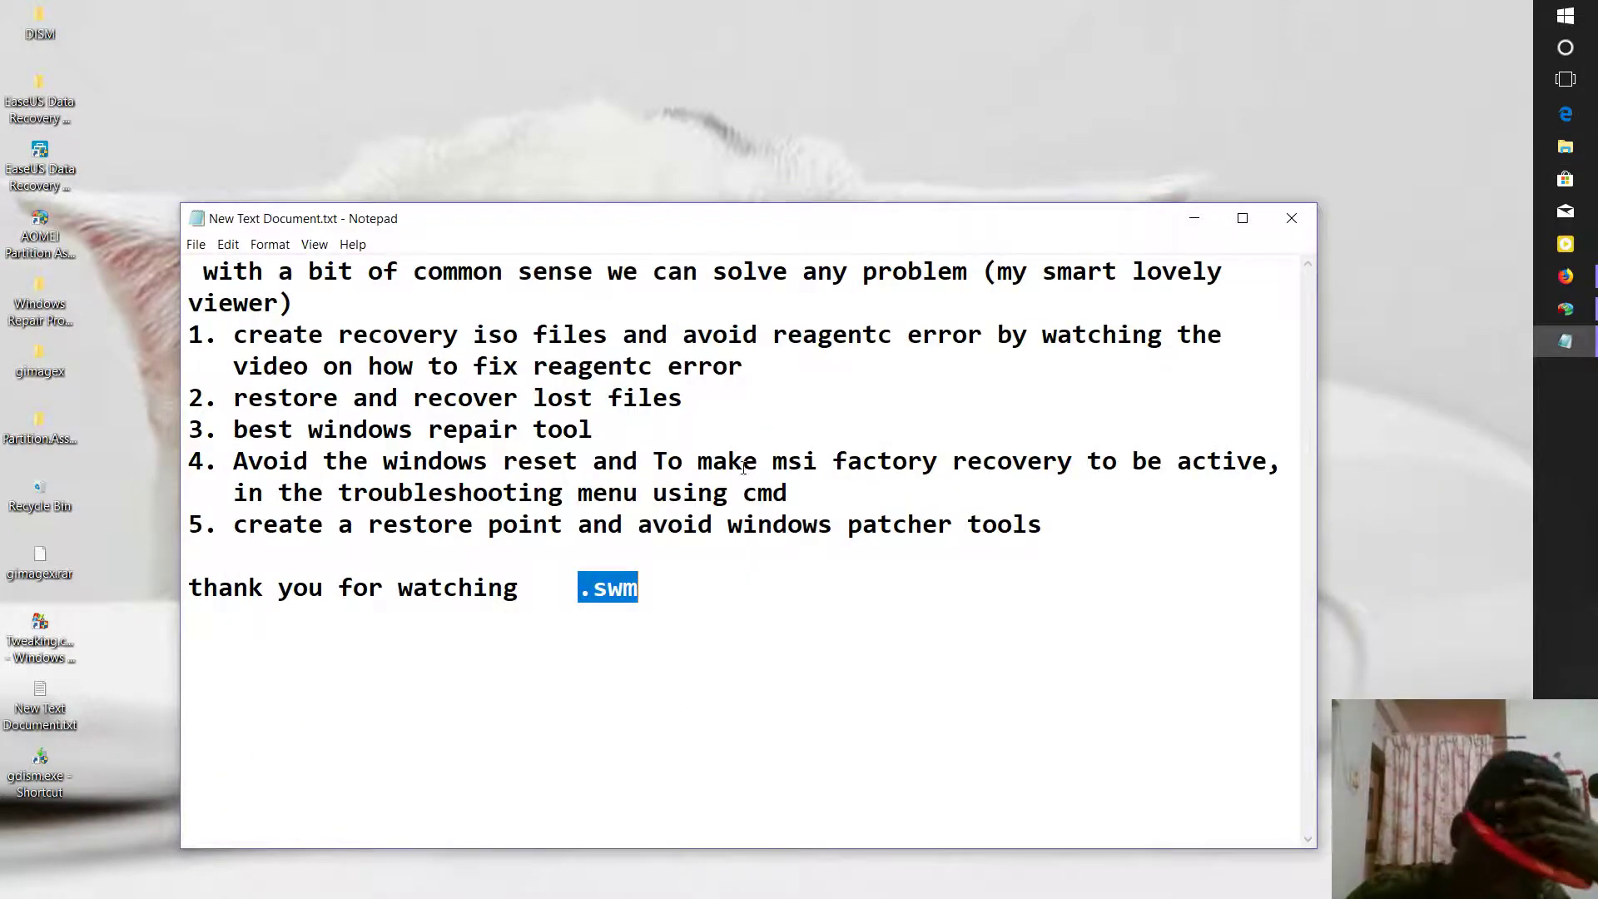